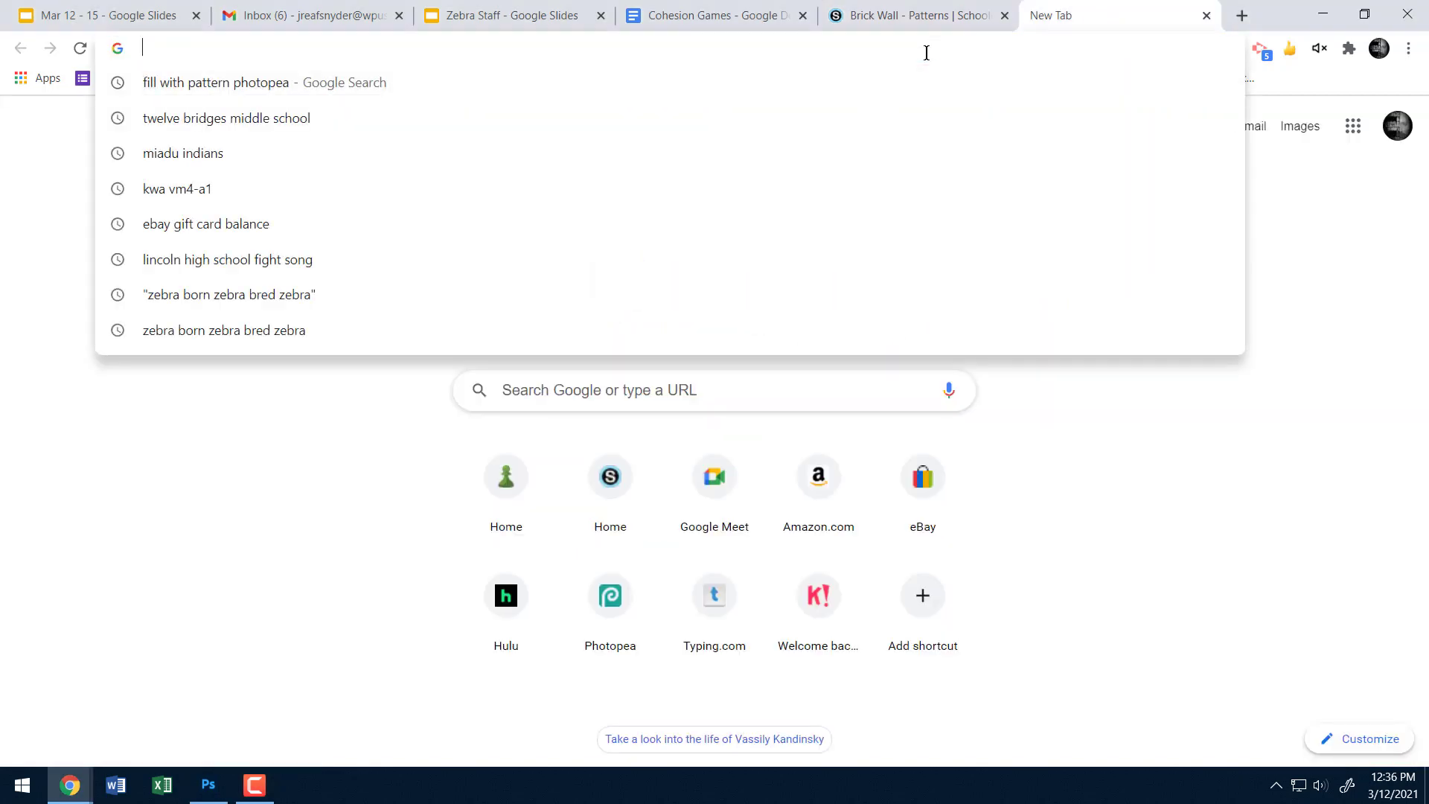
# Open the Photopea online editor at photopea.com
pyautogui.write('photo')
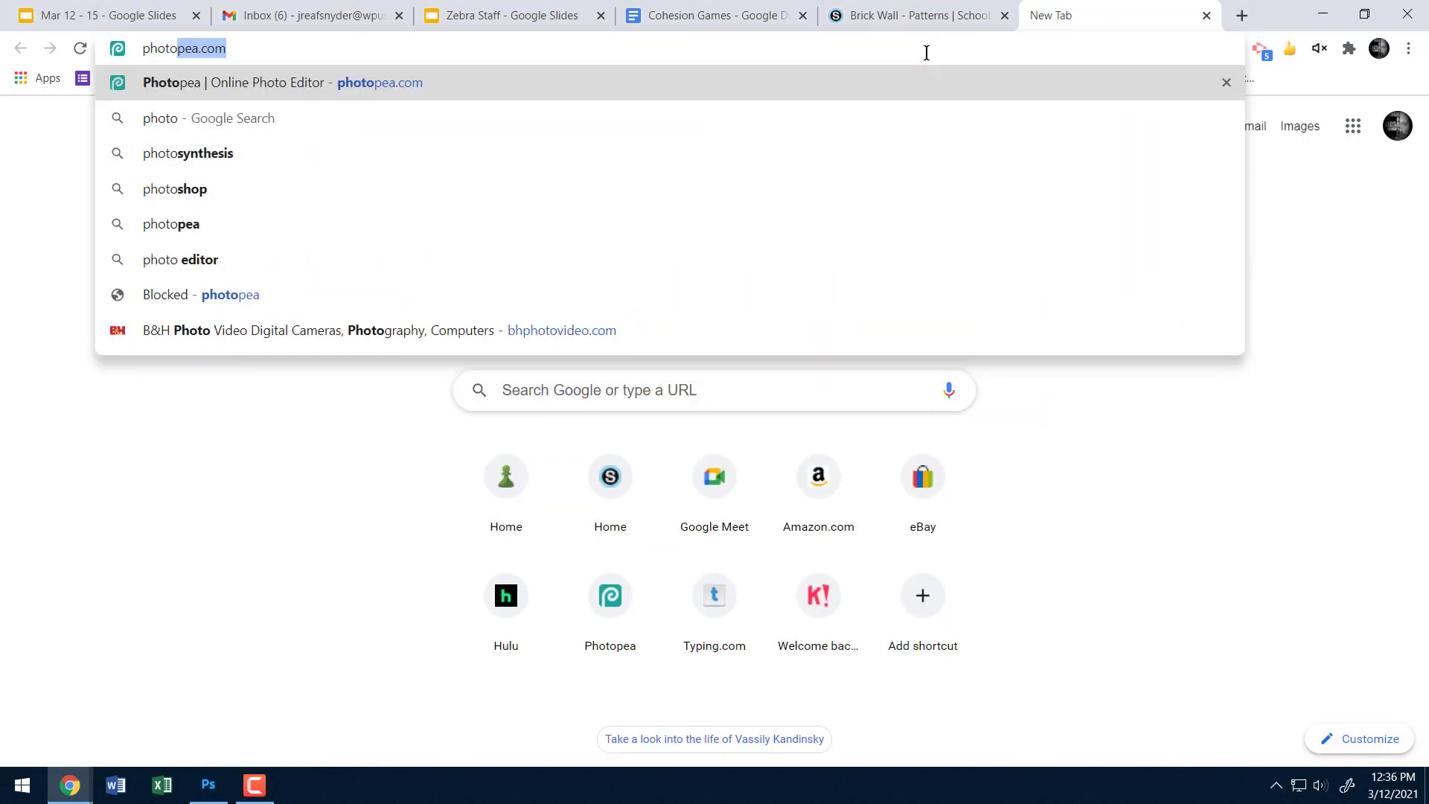
pyautogui.write('pea.com')
pyautogui.press('Return')
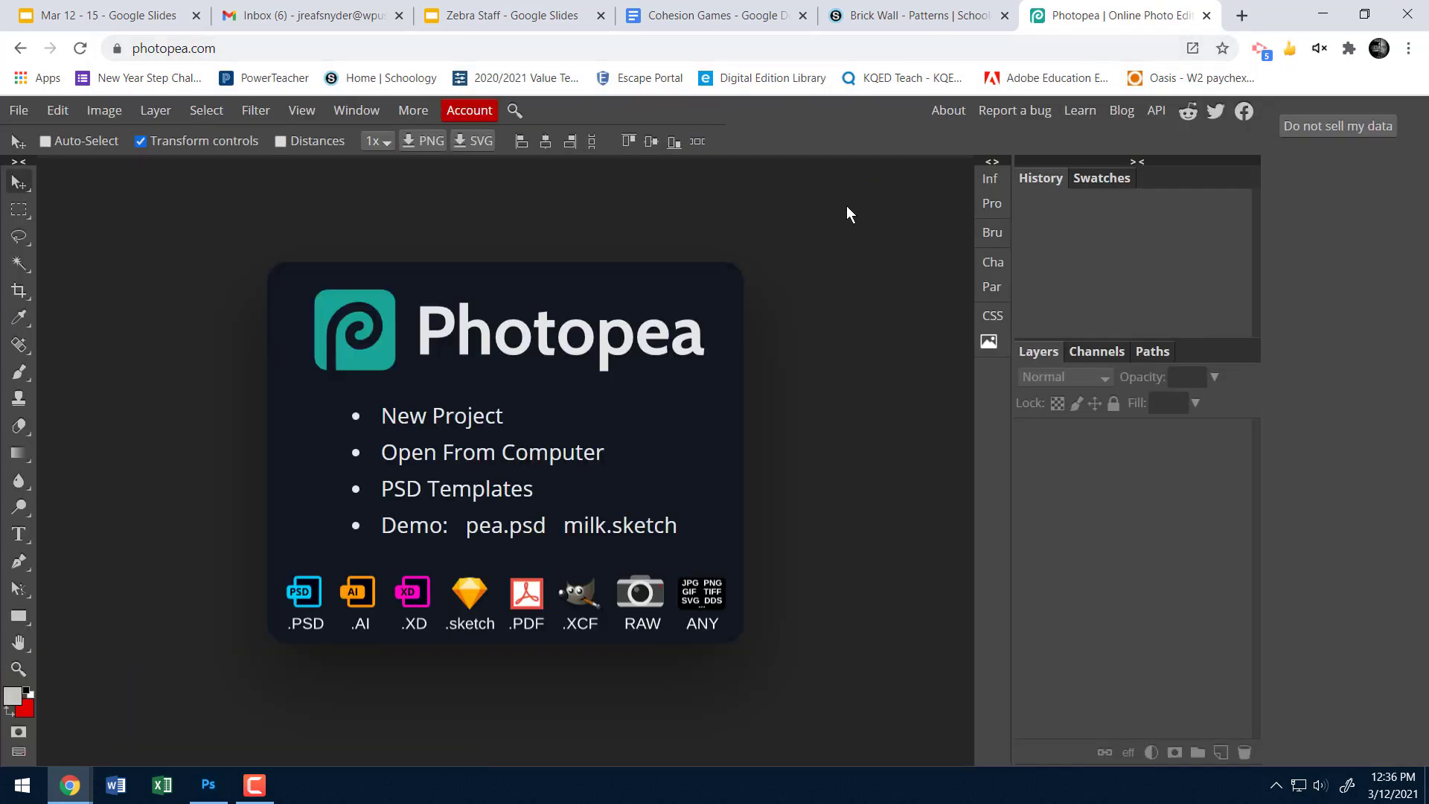
# Create a new project from the Letter print preset, 8.5 × 11 in at 300 DPI with a white background
pyautogui.click(16, 114)
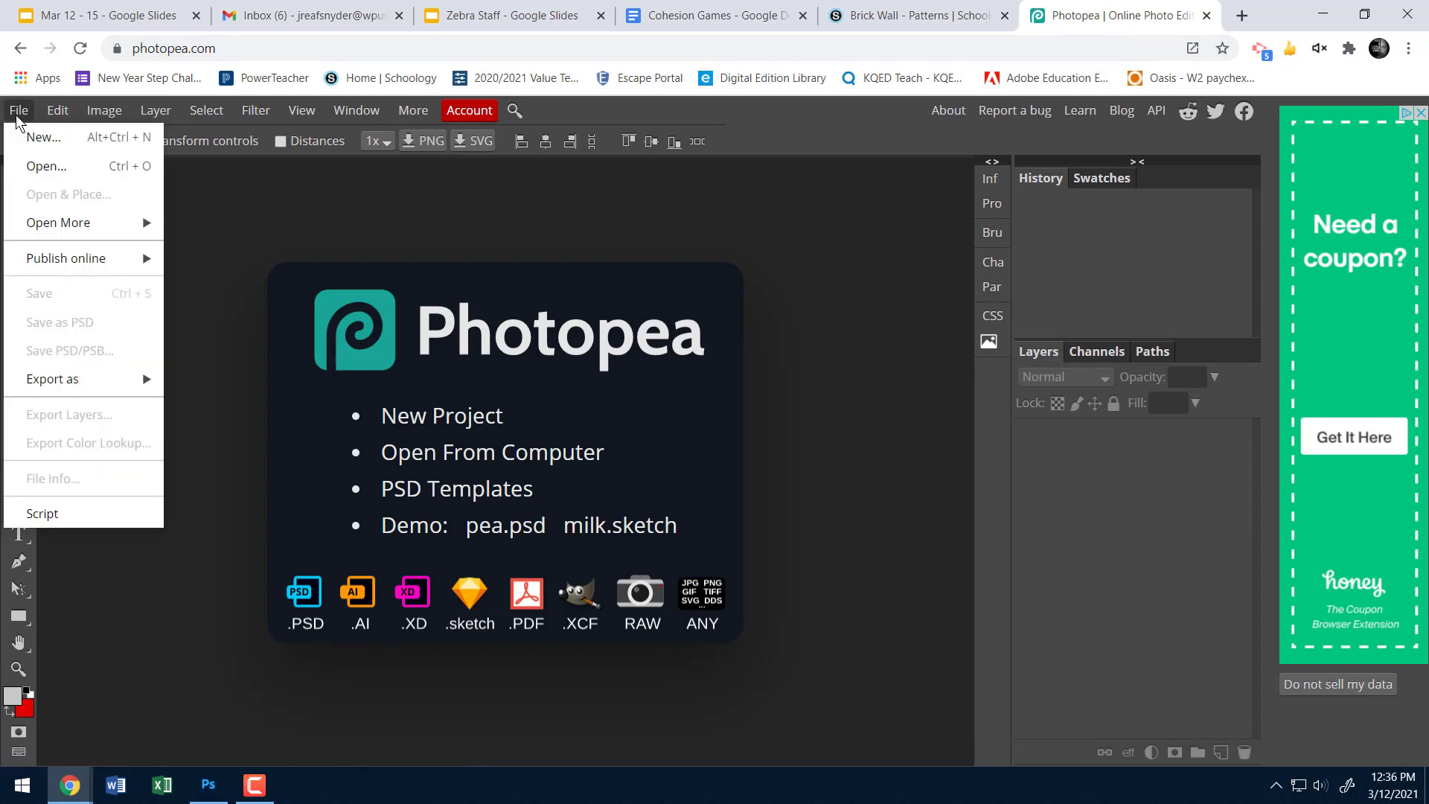
pyautogui.click(64, 138)
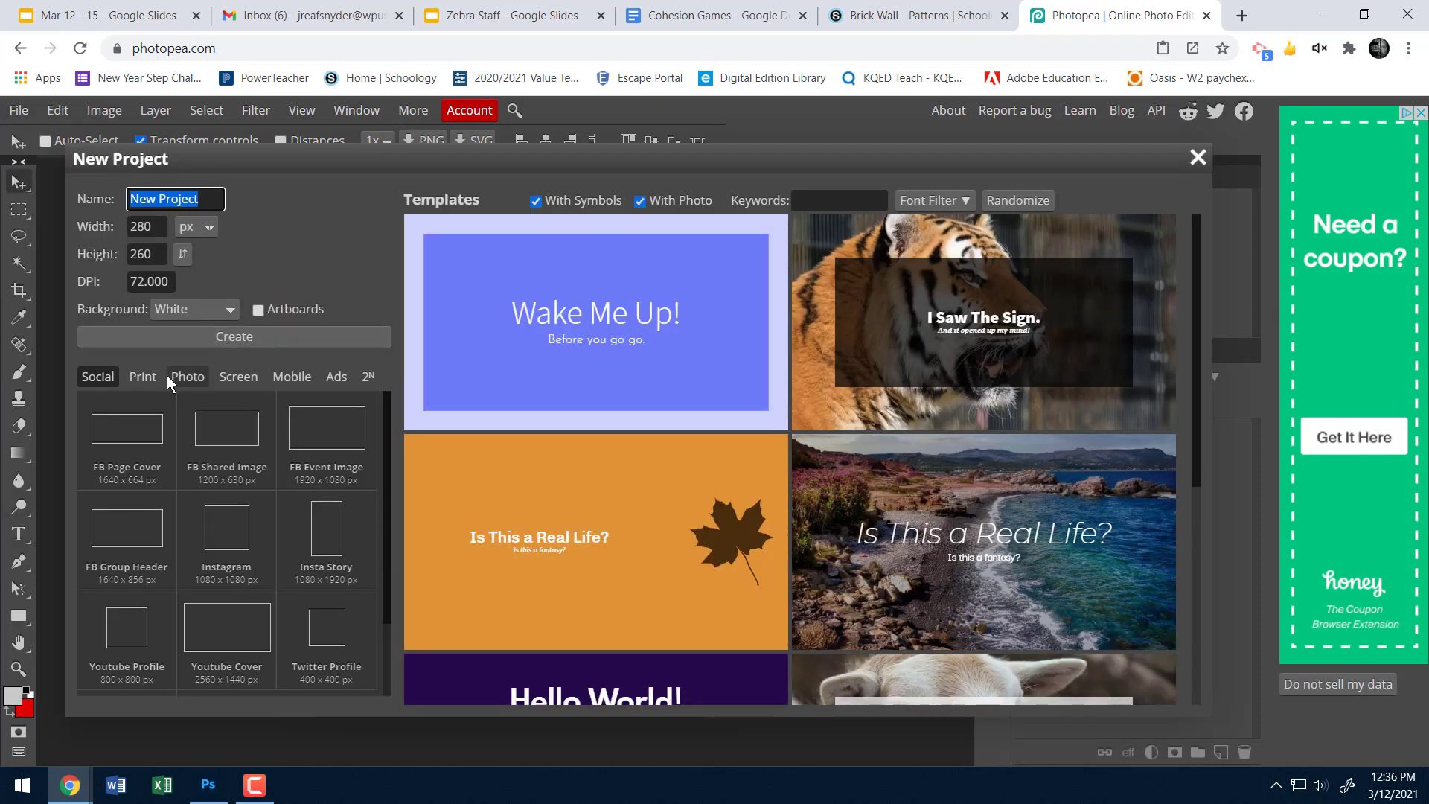
pyautogui.click(144, 377)
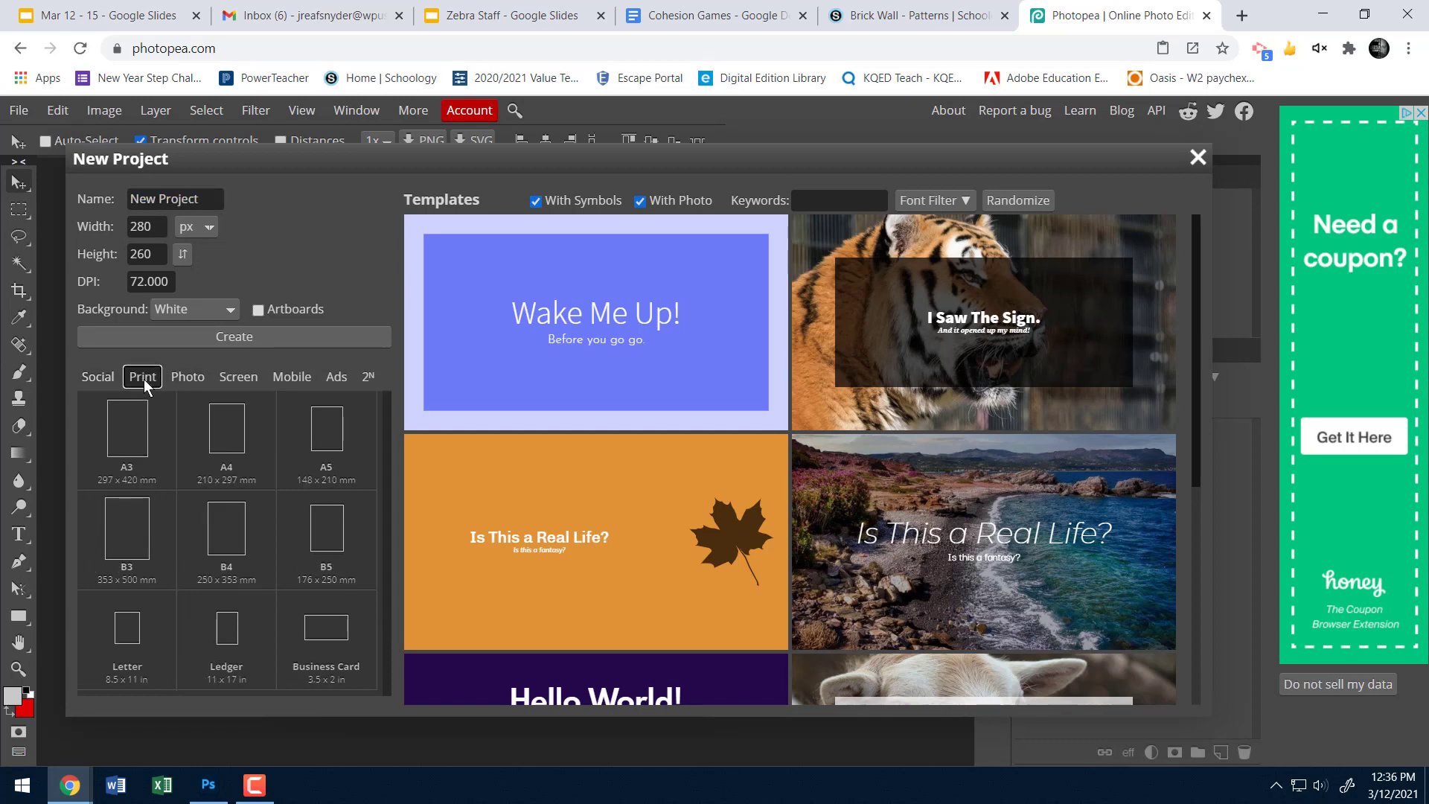
pyautogui.click(145, 642)
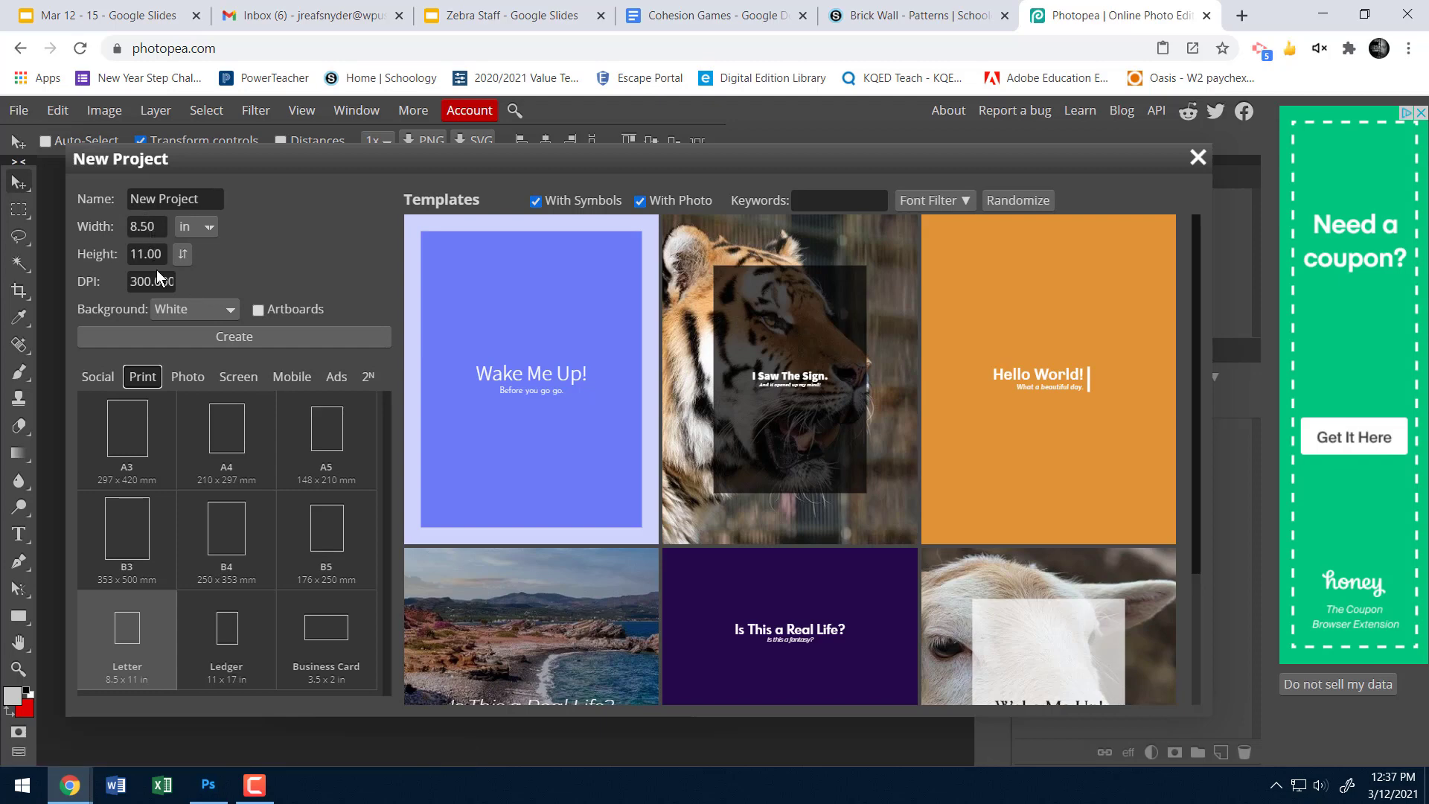
pyautogui.click(262, 339)
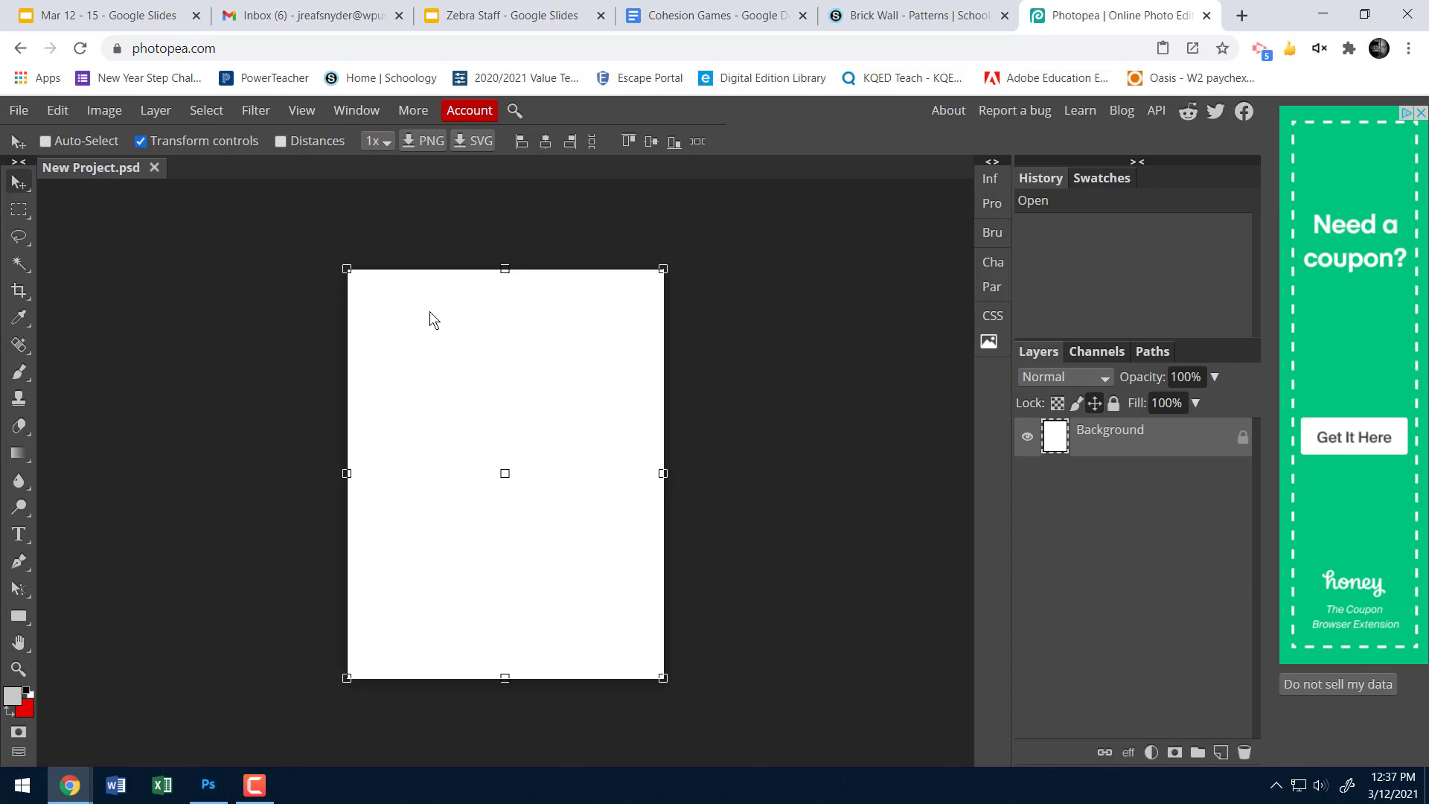
# Show the grid over the blank page
pyautogui.click(296, 113)
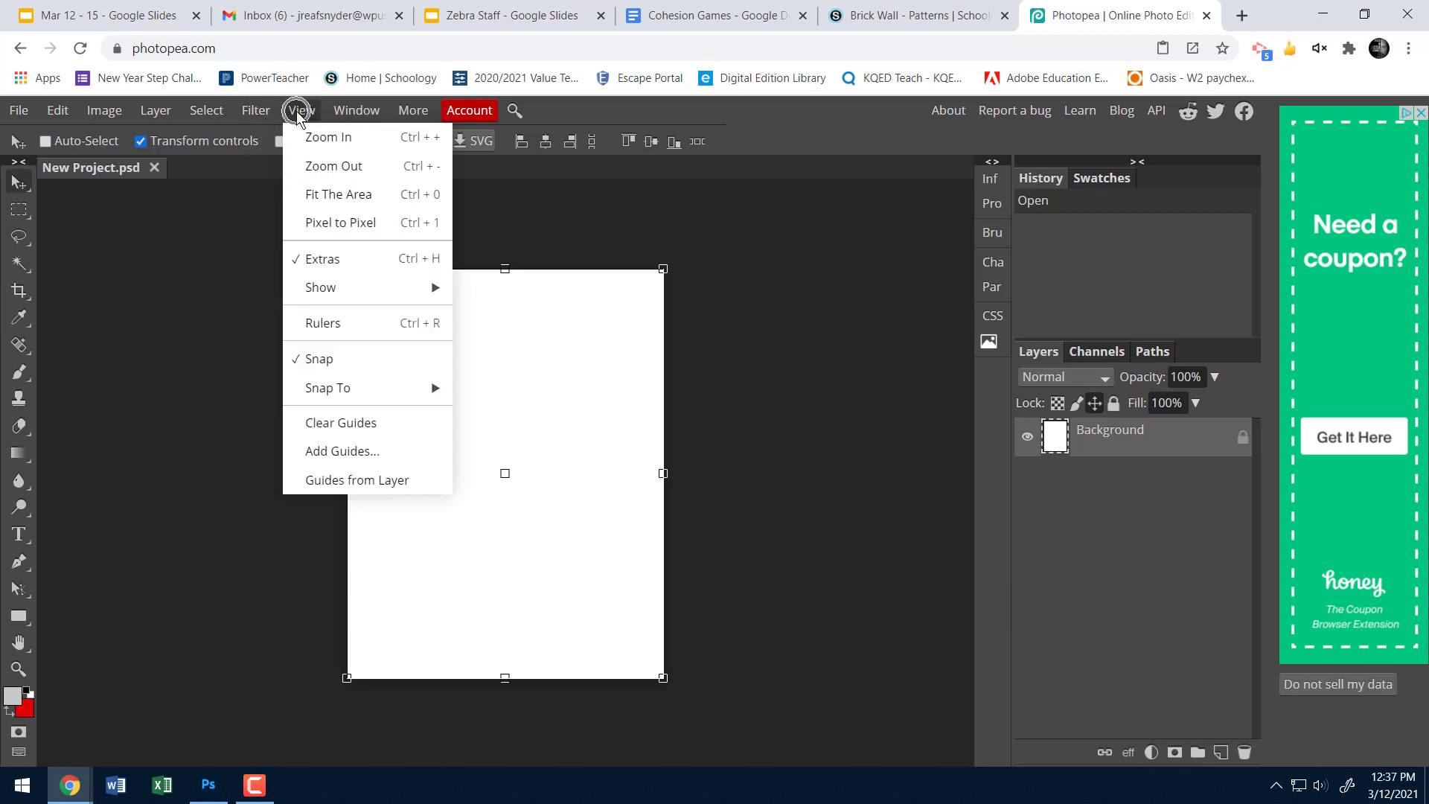
pyautogui.click(346, 288)
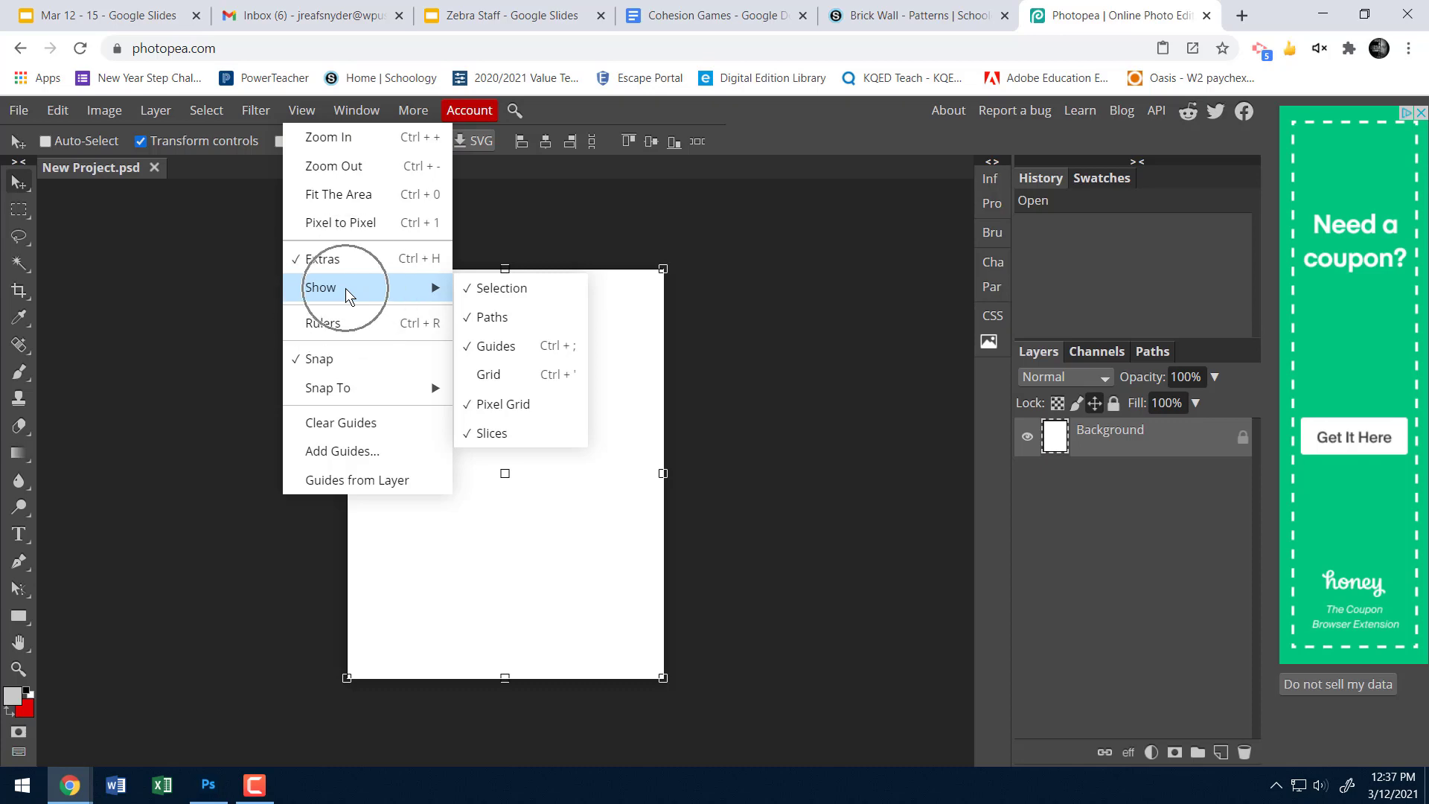
pyautogui.click(503, 377)
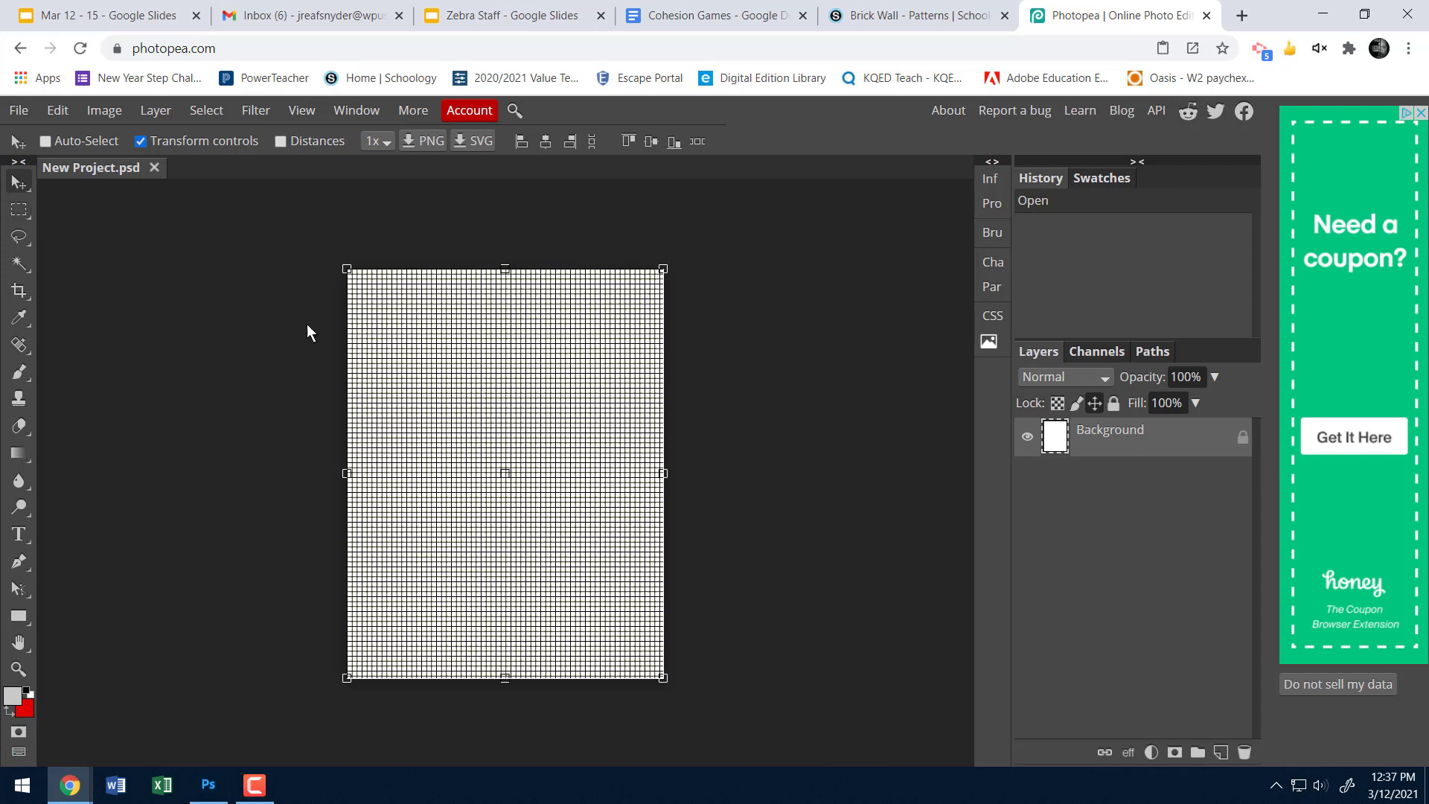
# Make a rectangular selection for the first brick, about 12 grid squares wide and 5 high, aligned to the grid
pyautogui.click(20, 212)
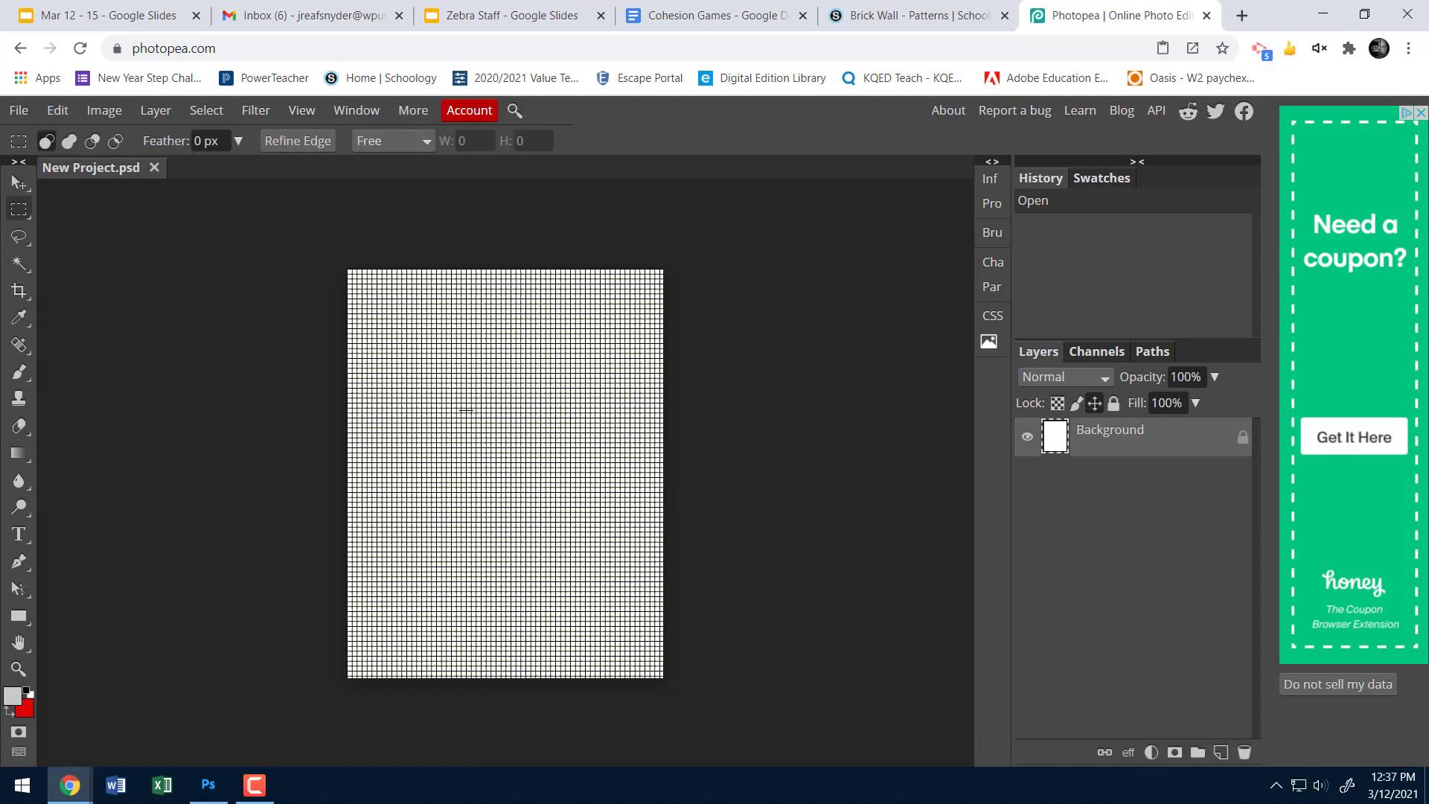
pyautogui.hscroll(-5, 466, 402)
pyautogui.hscroll(3, 487, 400)
pyautogui.hscroll(3, 575, 414)
pyautogui.scroll(3, 575, 413)
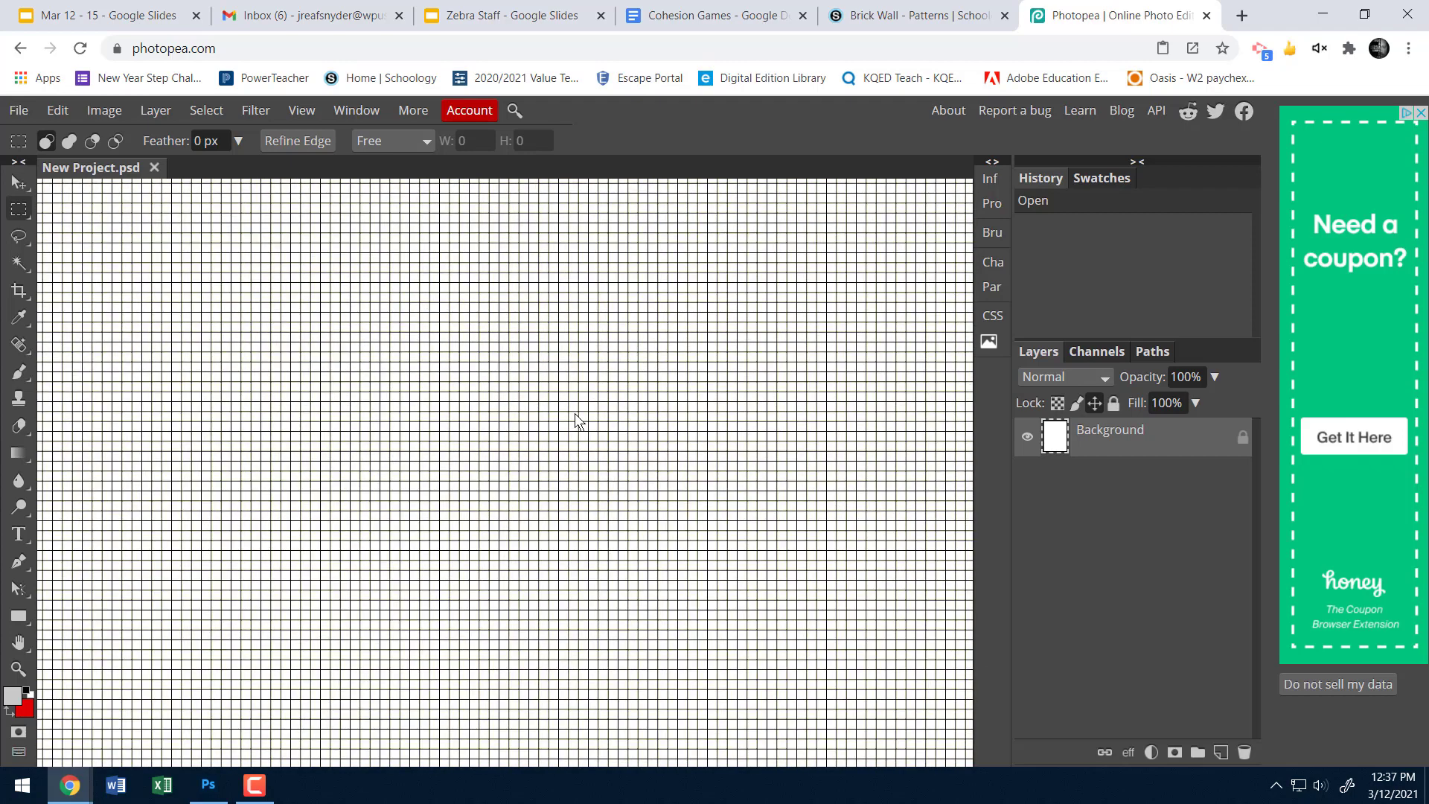
pyautogui.scroll(2, 574, 413)
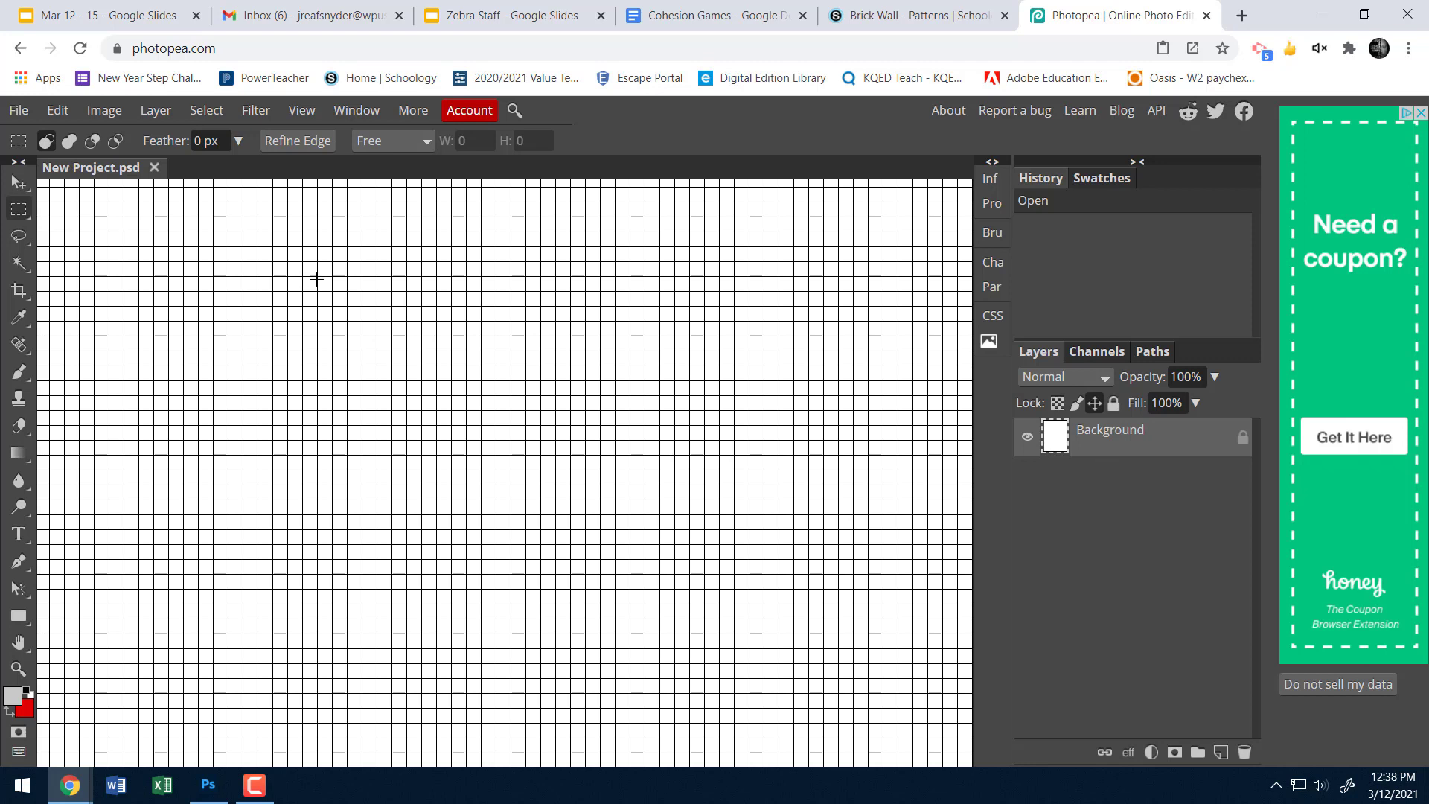
pyautogui.moveTo(318, 276); pyautogui.dragTo(467, 352)
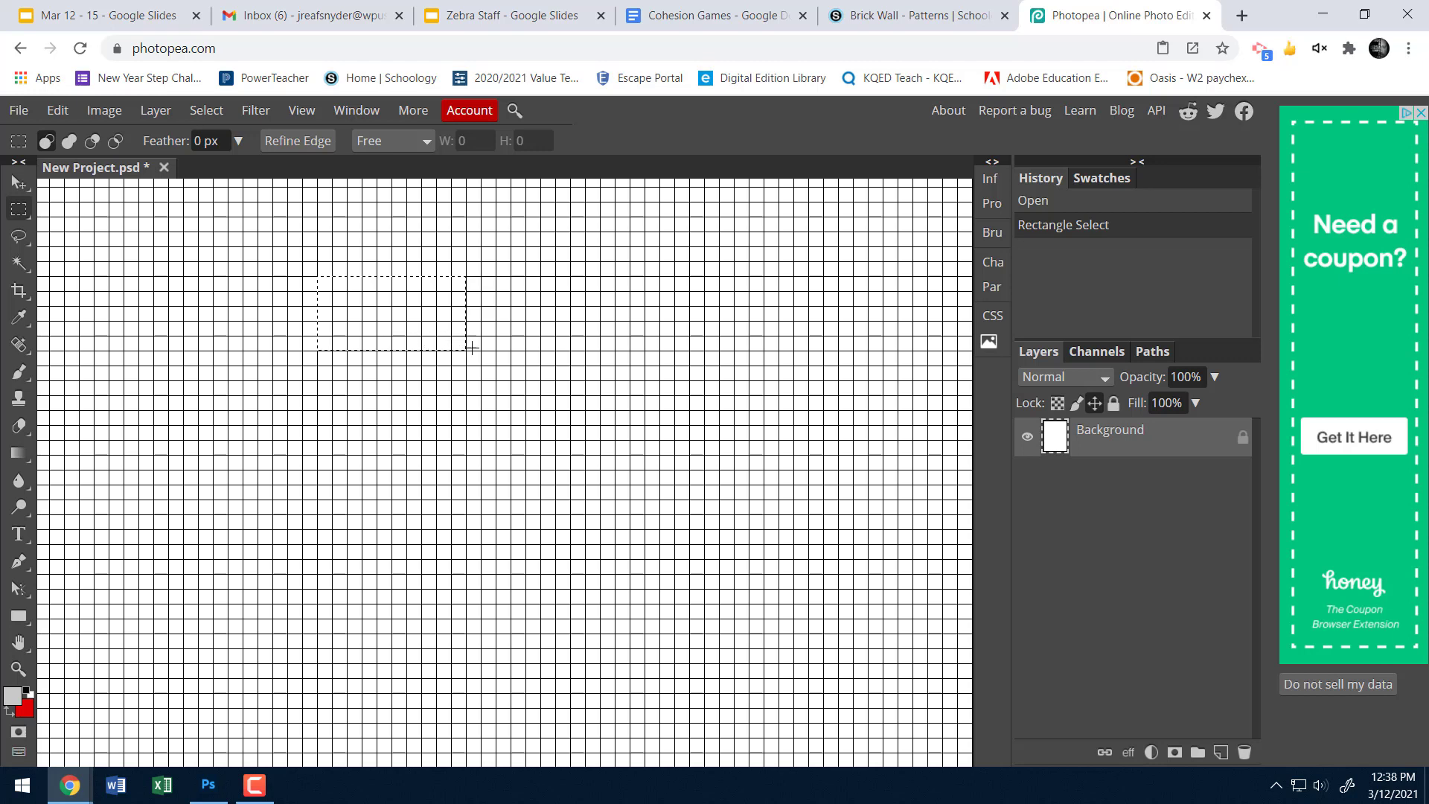
pyautogui.click(316, 274)
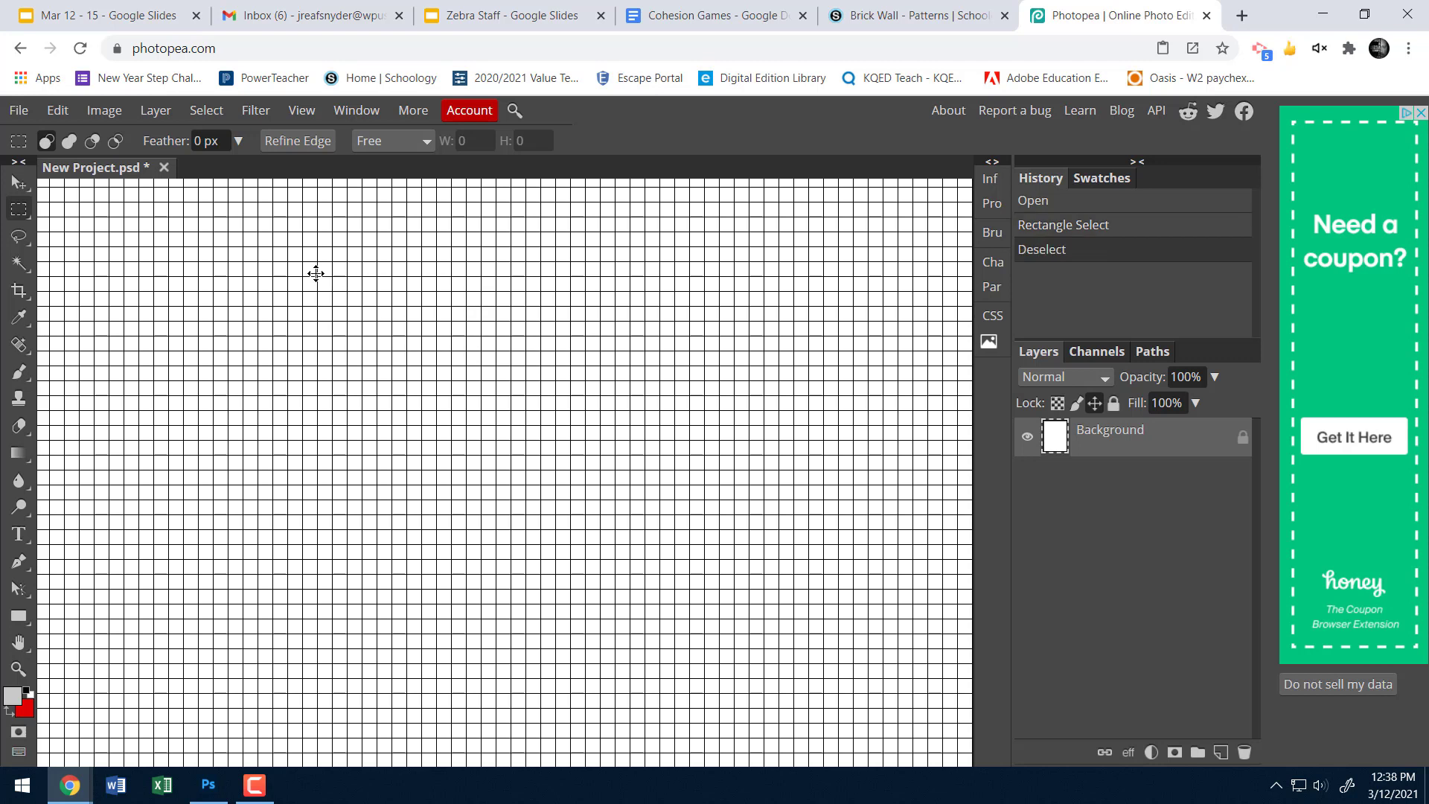
pyautogui.moveTo(318, 274); pyautogui.dragTo(495, 350)
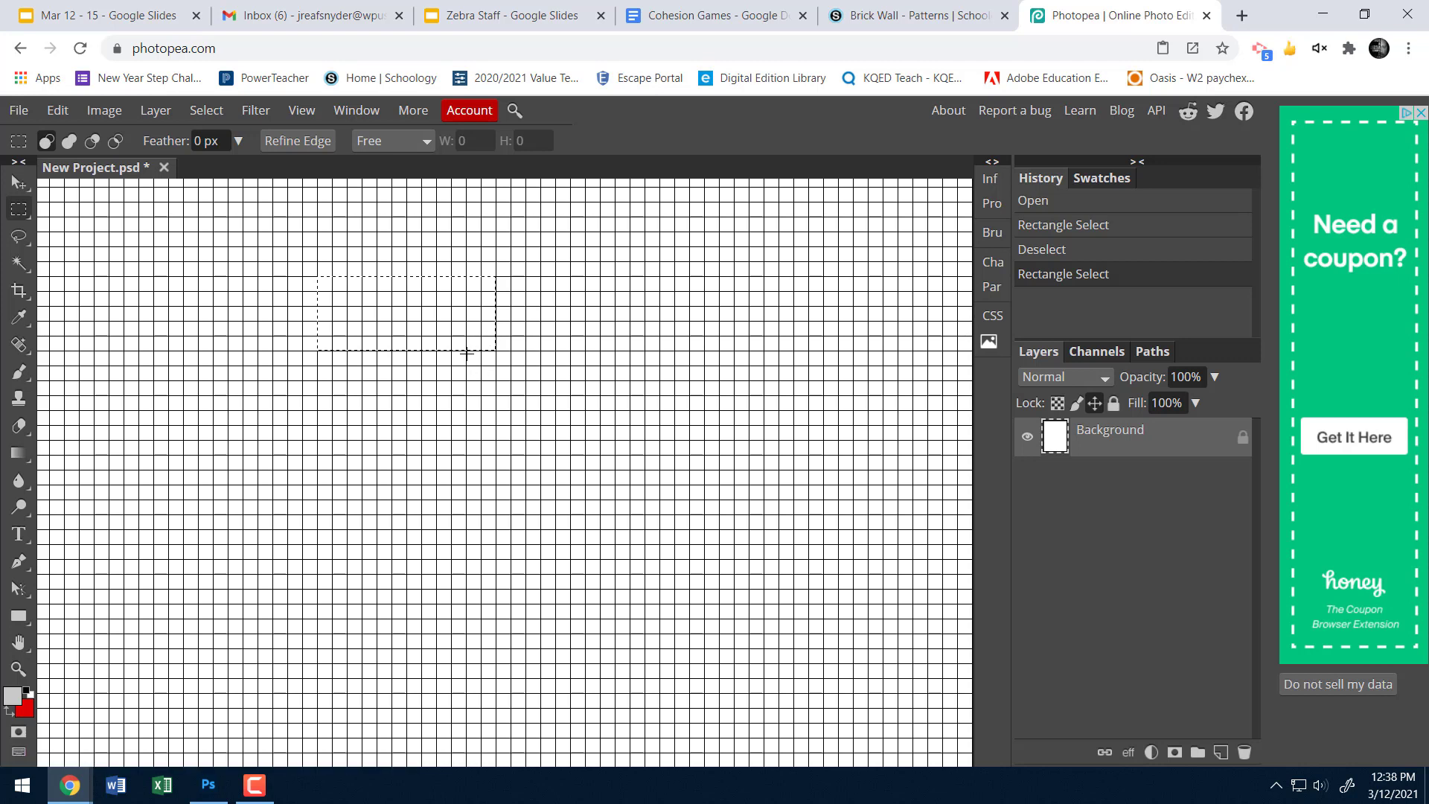
# Add a new layer above the background and set the foreground color to red, hex db0606
pyautogui.click(1222, 753)
pyautogui.click(1223, 752)
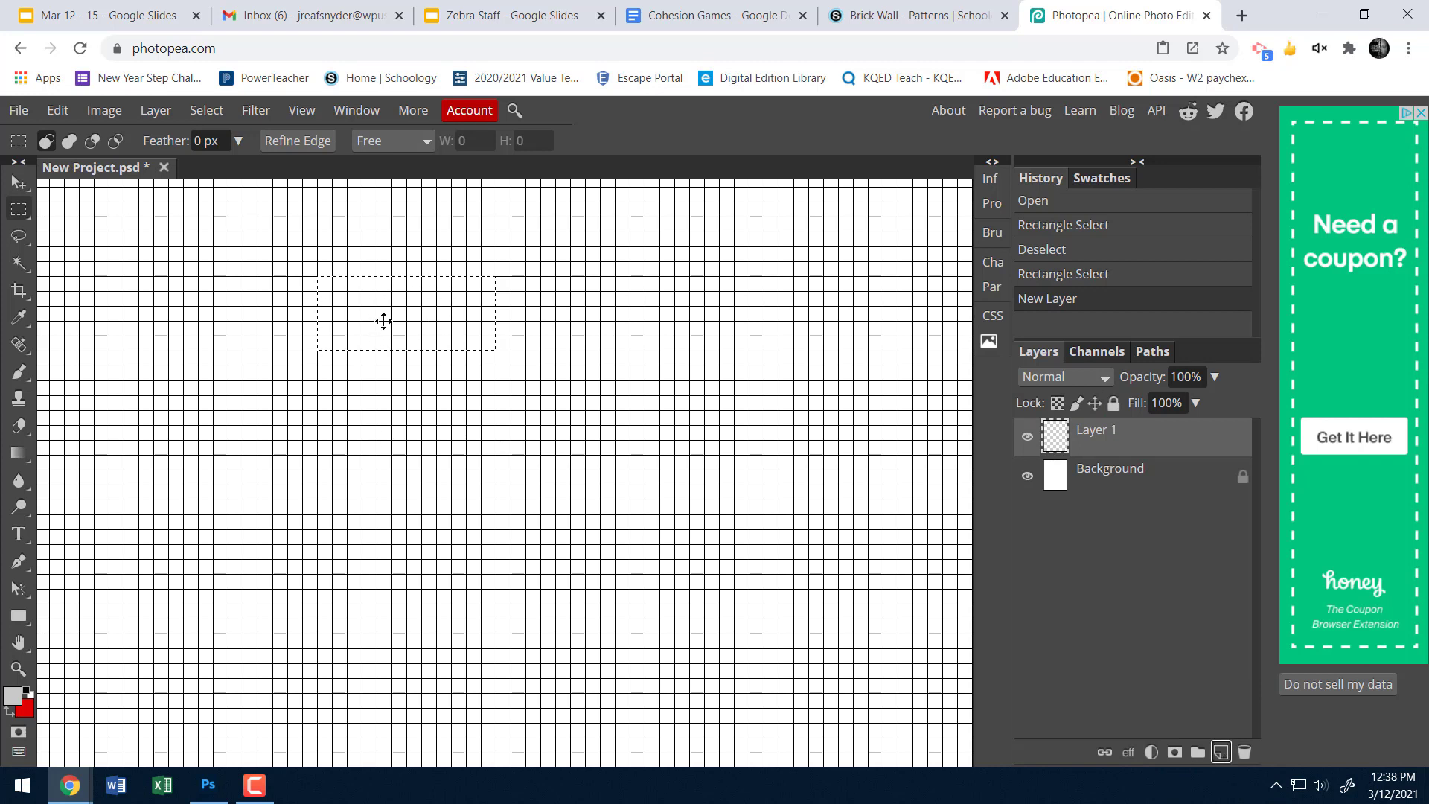
pyautogui.click(27, 691)
pyautogui.click(10, 697)
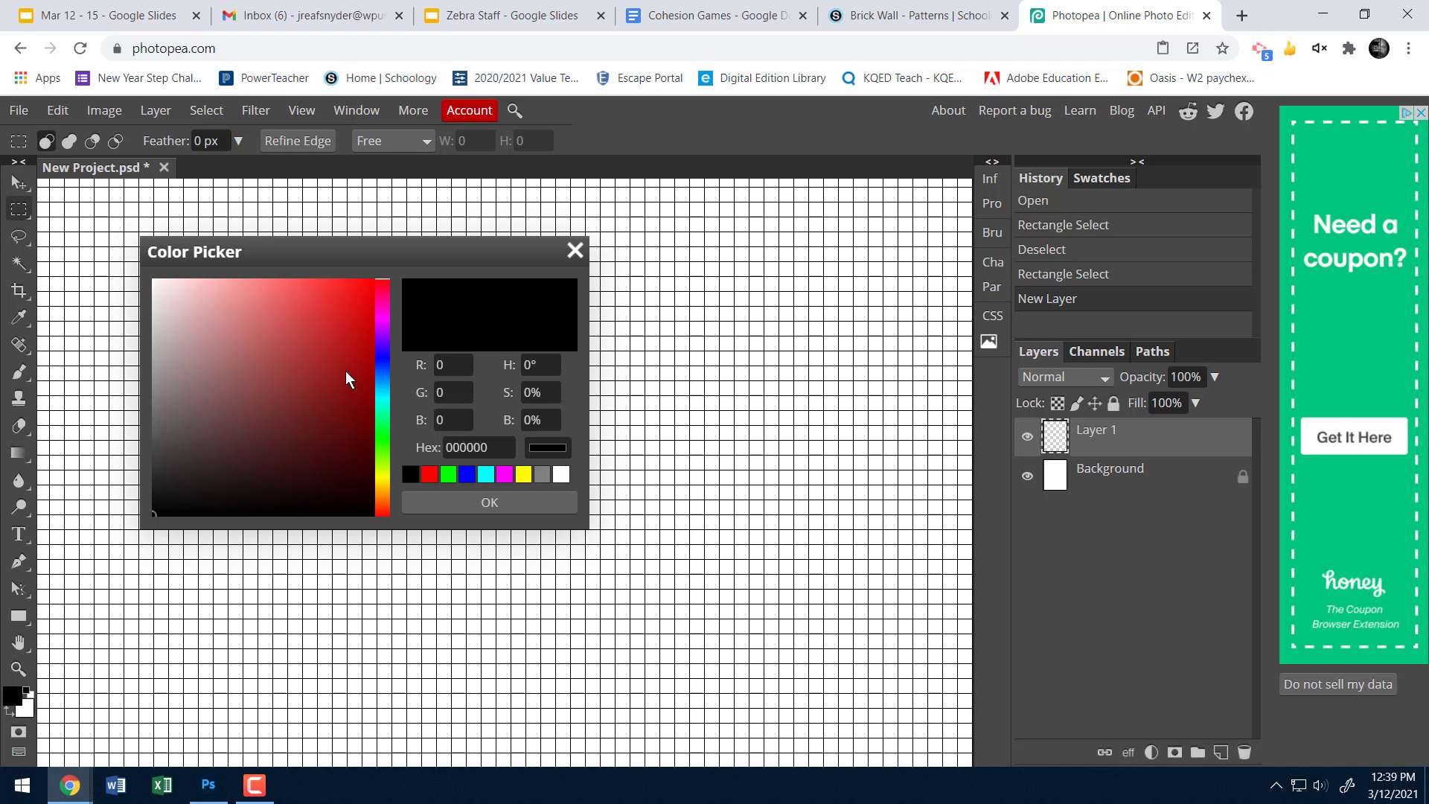
pyautogui.click(574, 250)
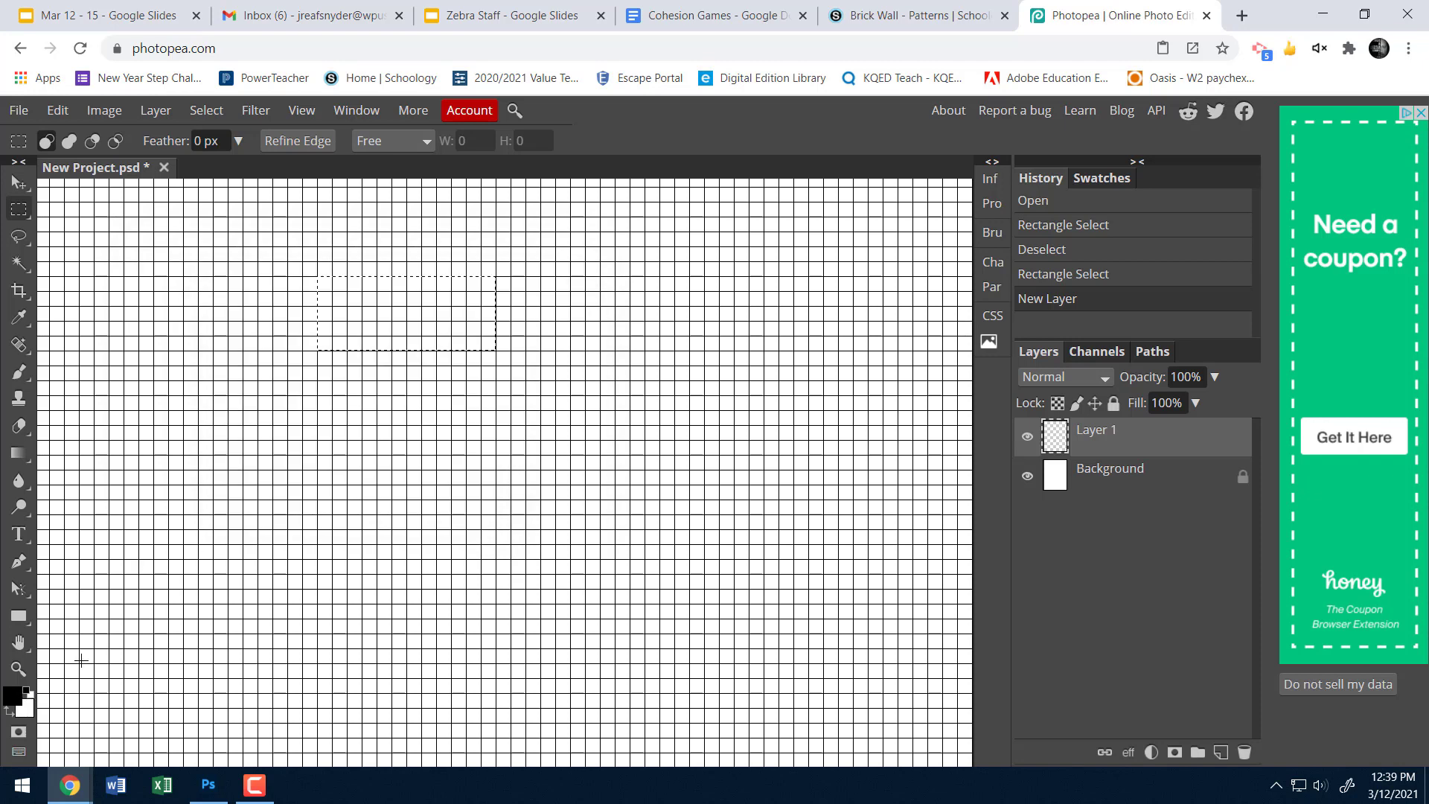
pyautogui.click(13, 698)
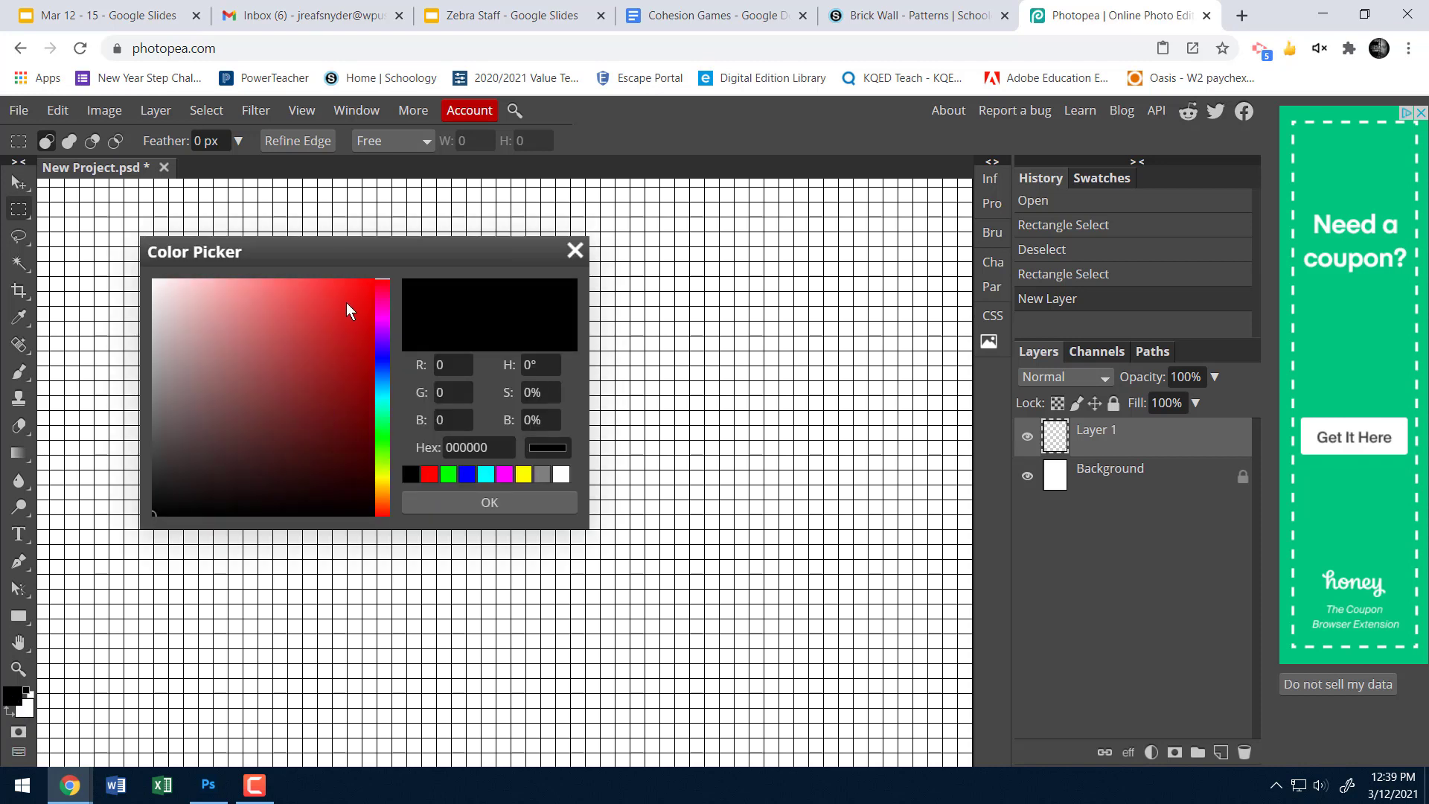
pyautogui.moveTo(349, 299)
pyautogui.mouseDown()
pyautogui.moveTo(365, 332)
pyautogui.moveTo(368, 311)
pyautogui.mouseUp()
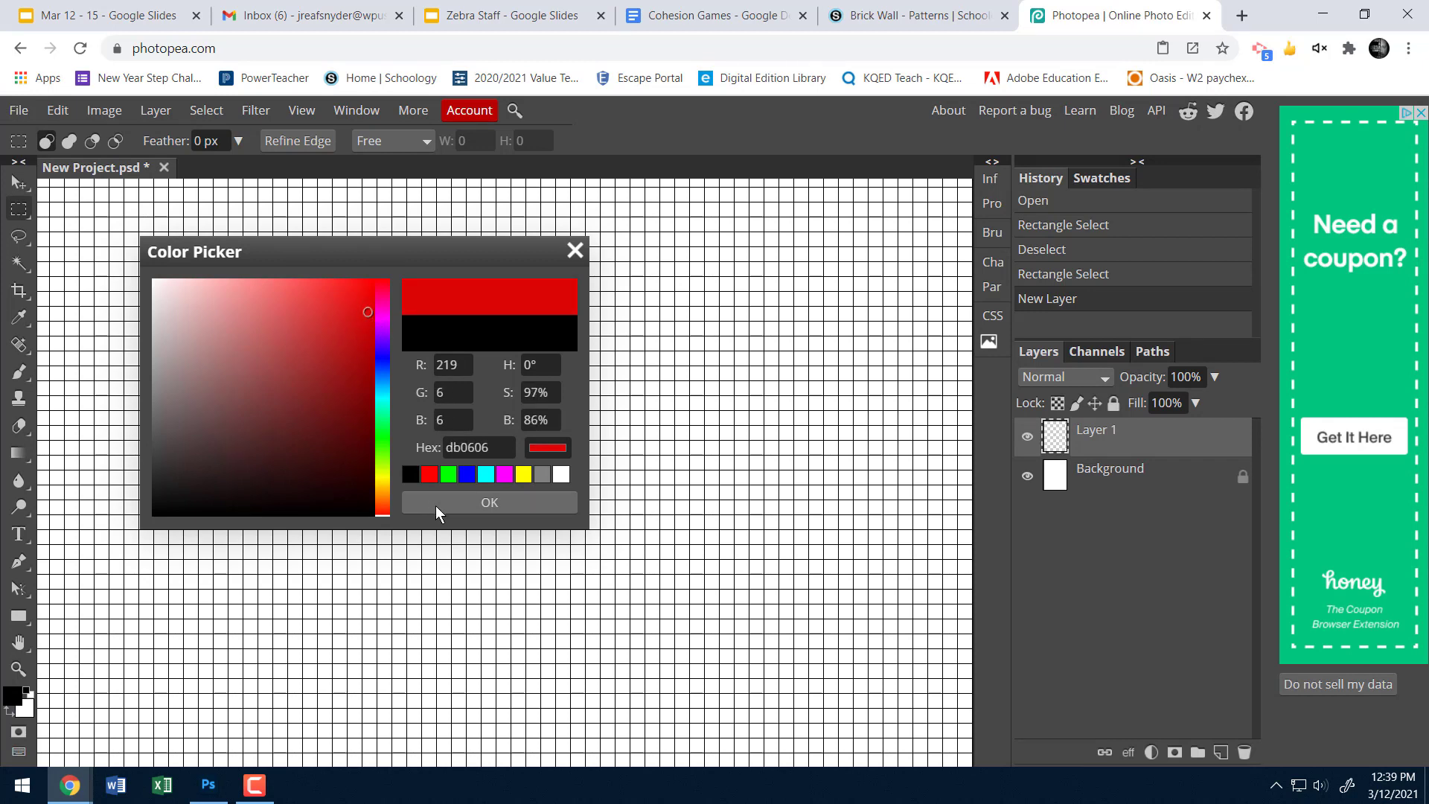
pyautogui.click(459, 504)
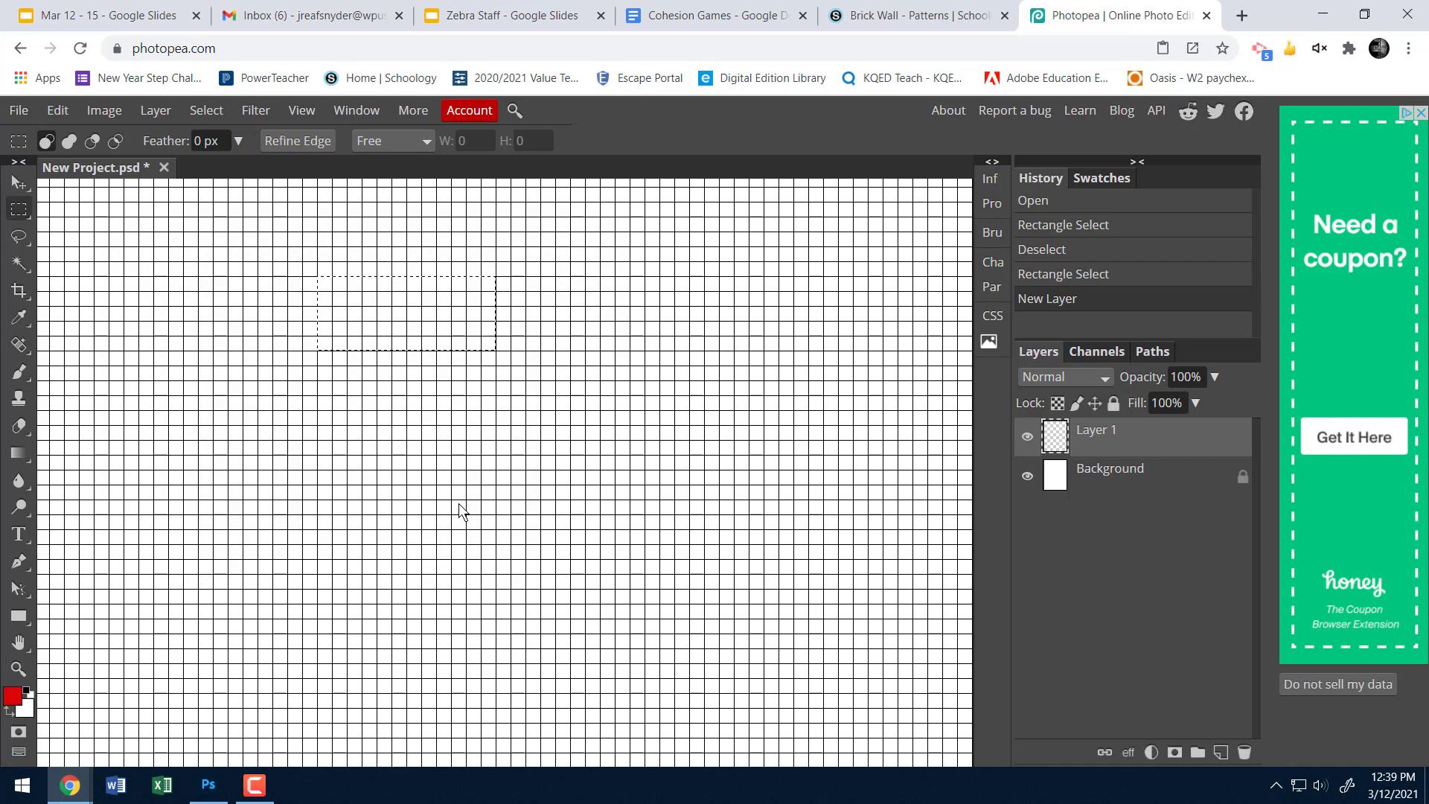
# Fill the rectangular selection on the new layer with the foreground color at 100% opacity
pyautogui.click(61, 111)
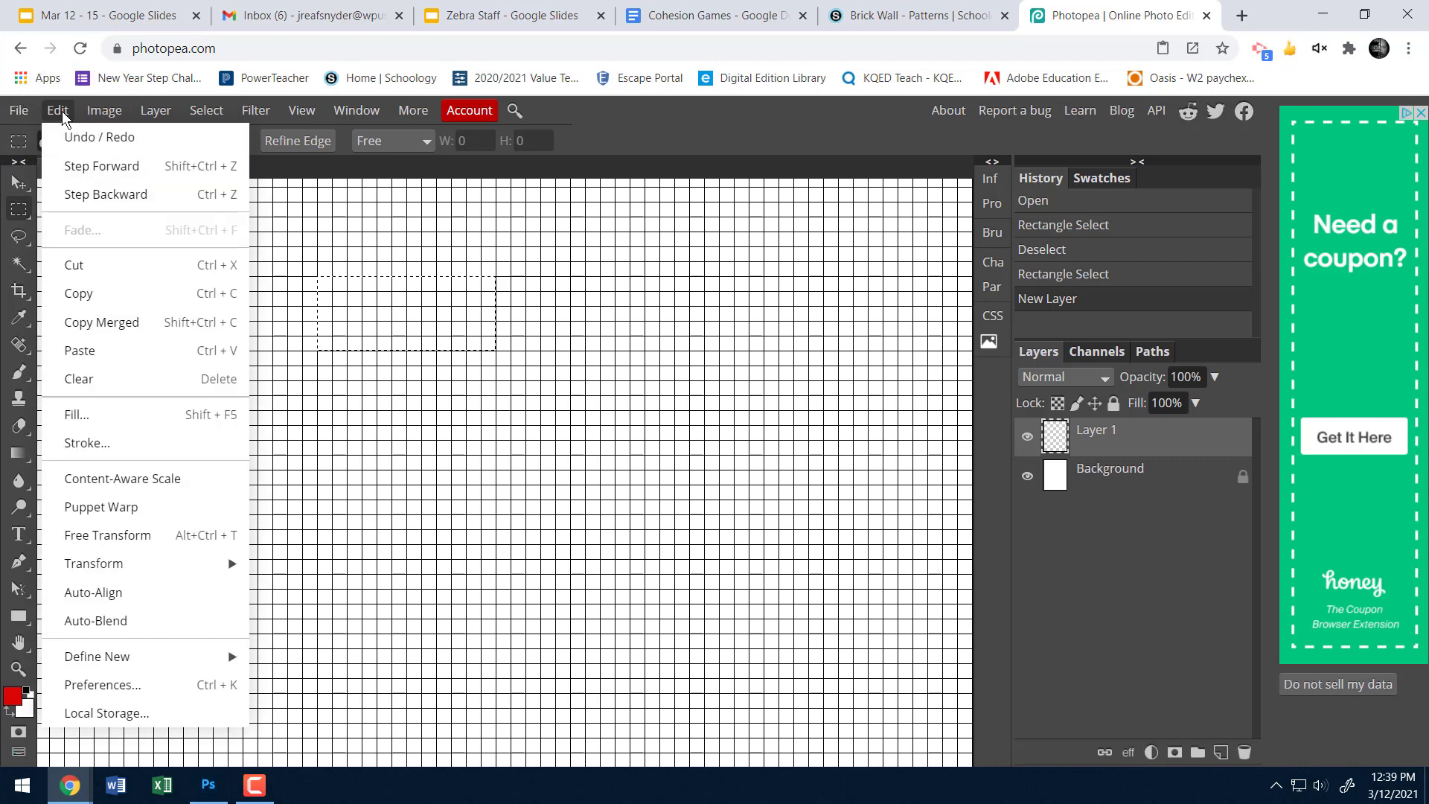
pyautogui.click(84, 414)
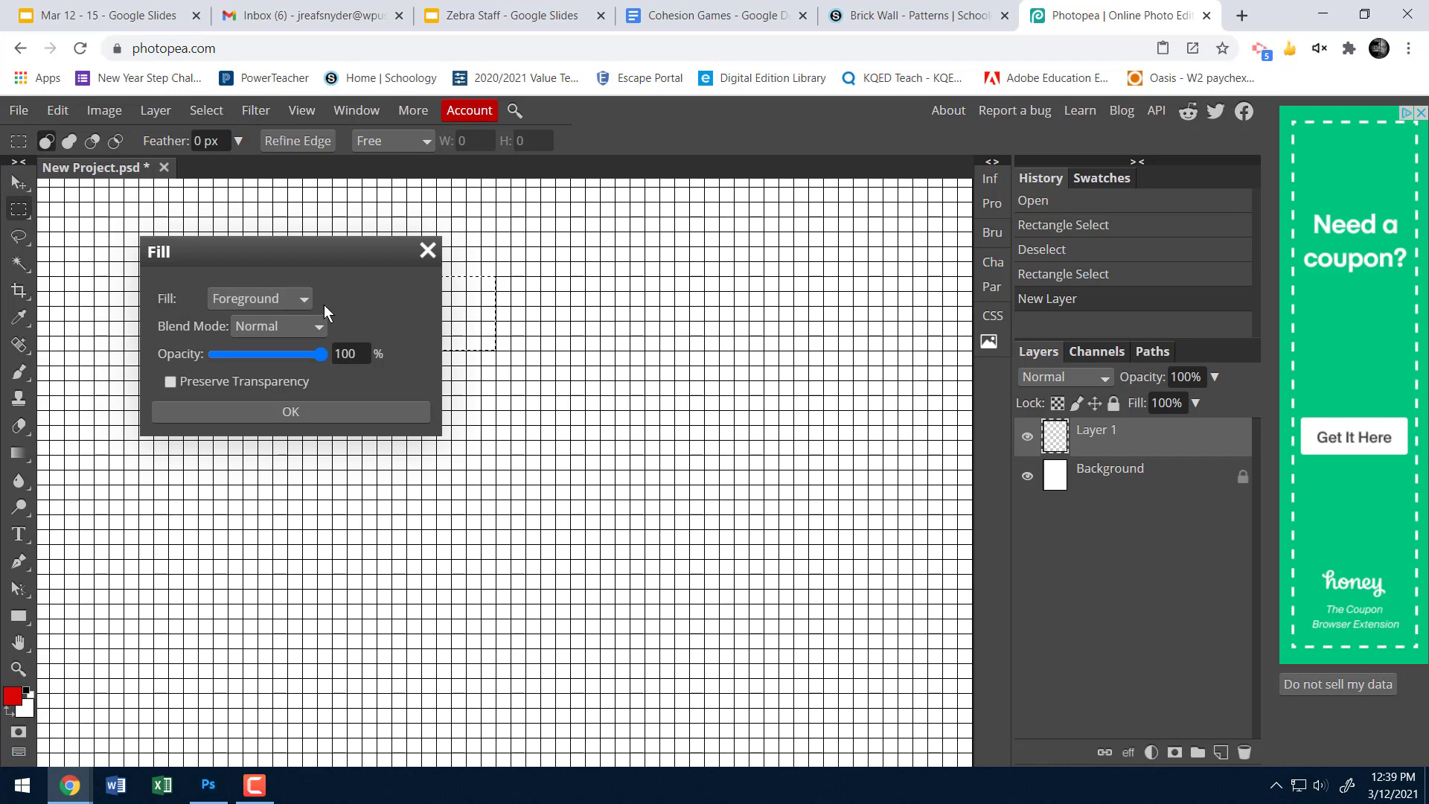
pyautogui.click(279, 299)
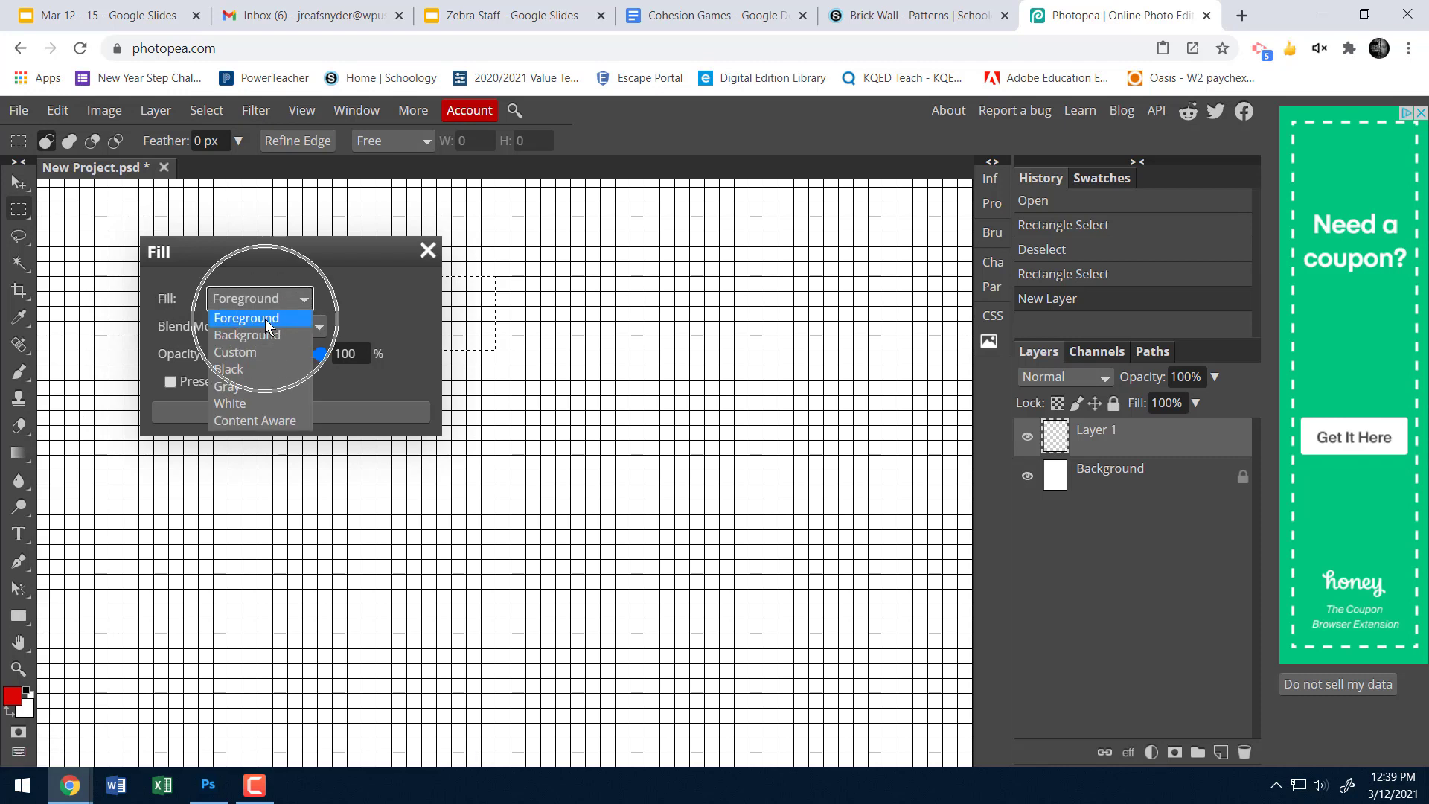
pyautogui.click(265, 319)
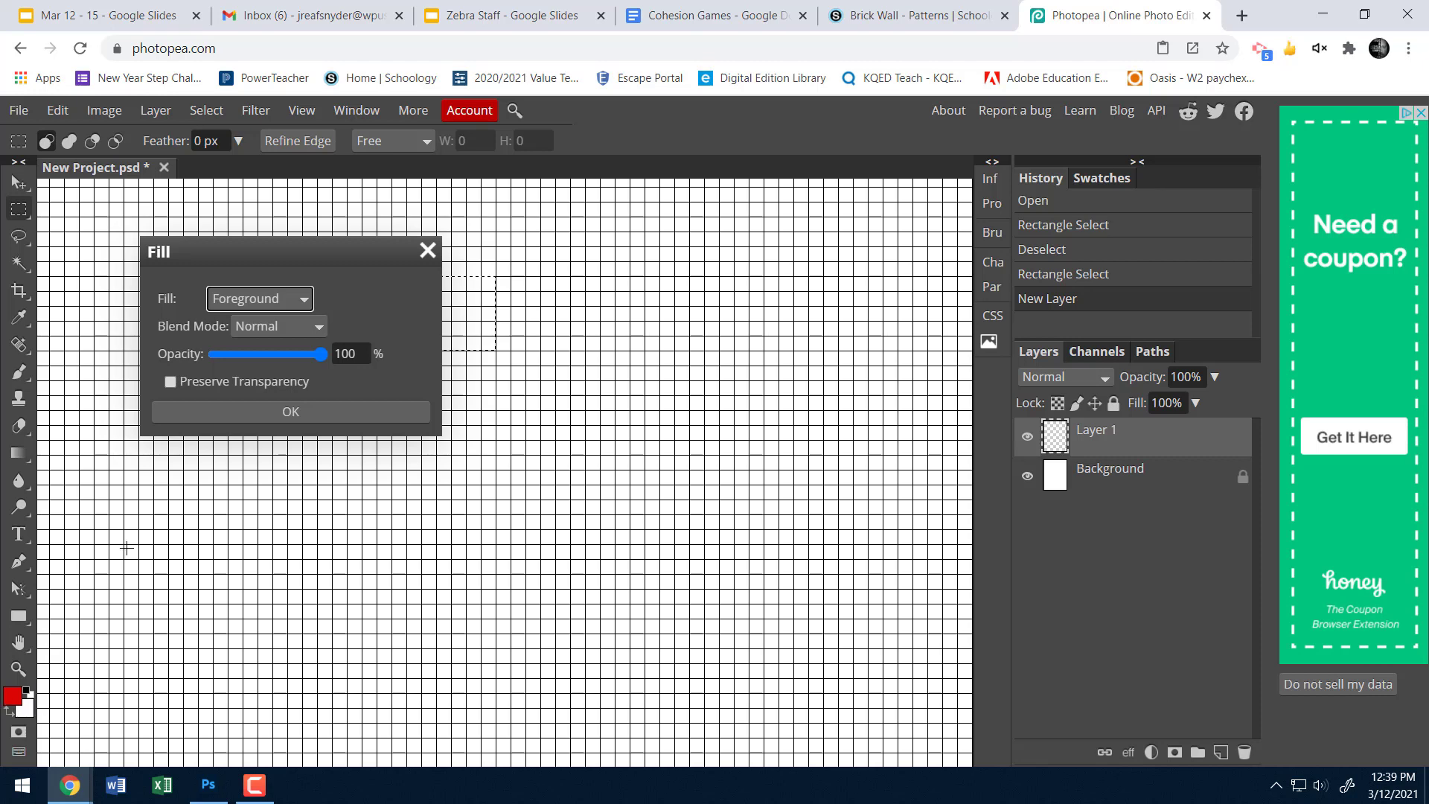
pyautogui.click(292, 412)
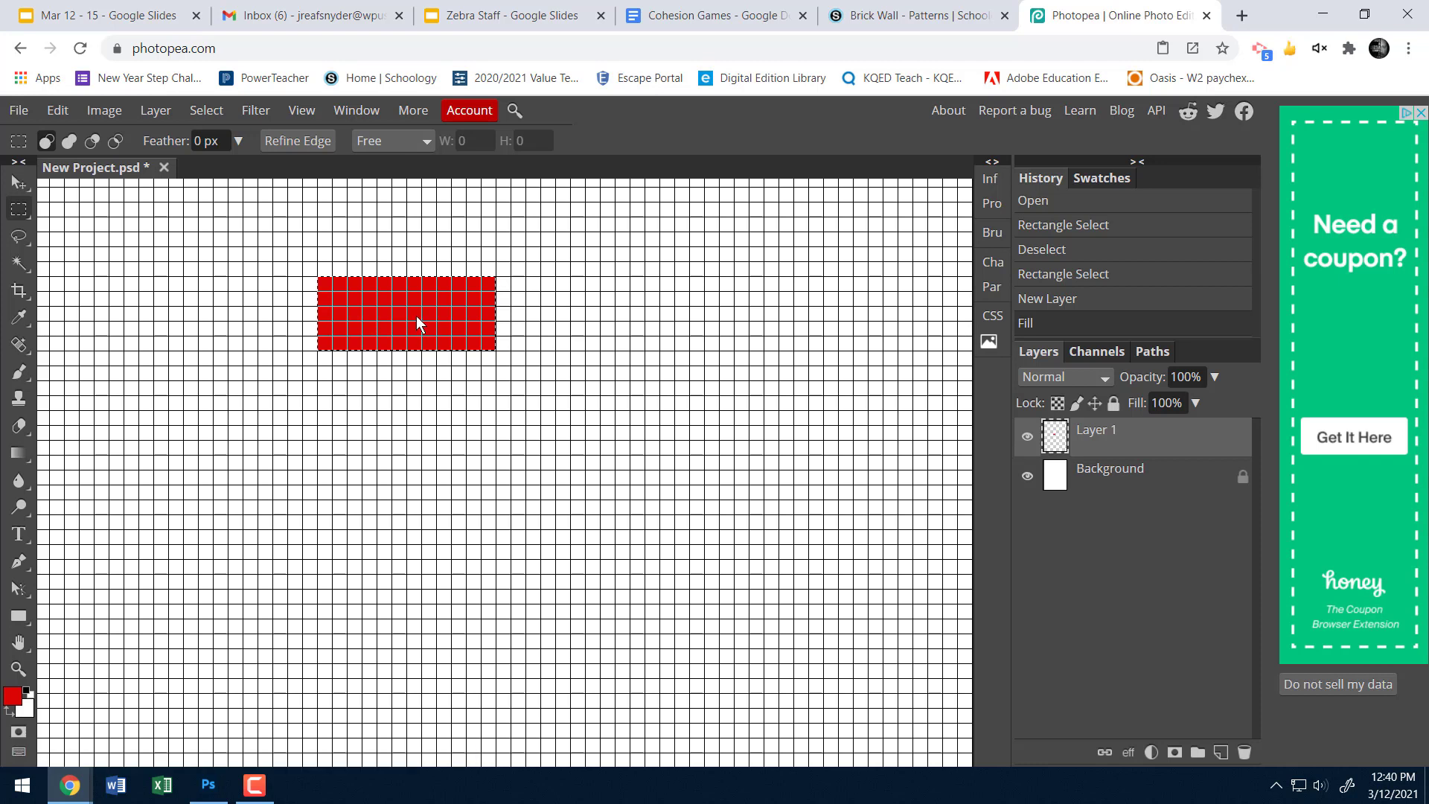
# Duplicate the red brick beside the first and again half a brick over in the row below, with one-square gaps, and deselect
pyautogui.moveTo(417, 315); pyautogui.dragTo(612, 315)
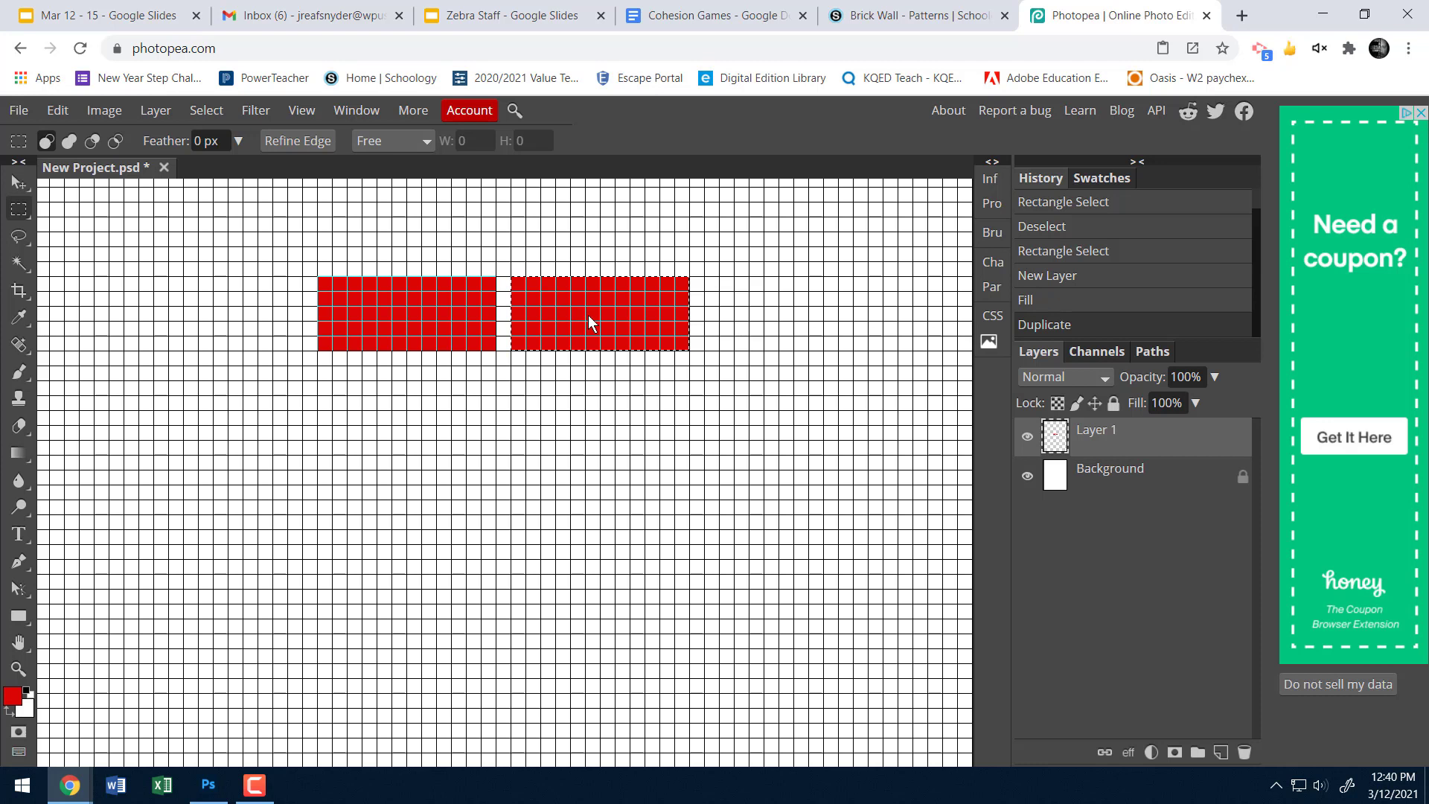
pyautogui.moveTo(606, 313); pyautogui.dragTo(502, 399)
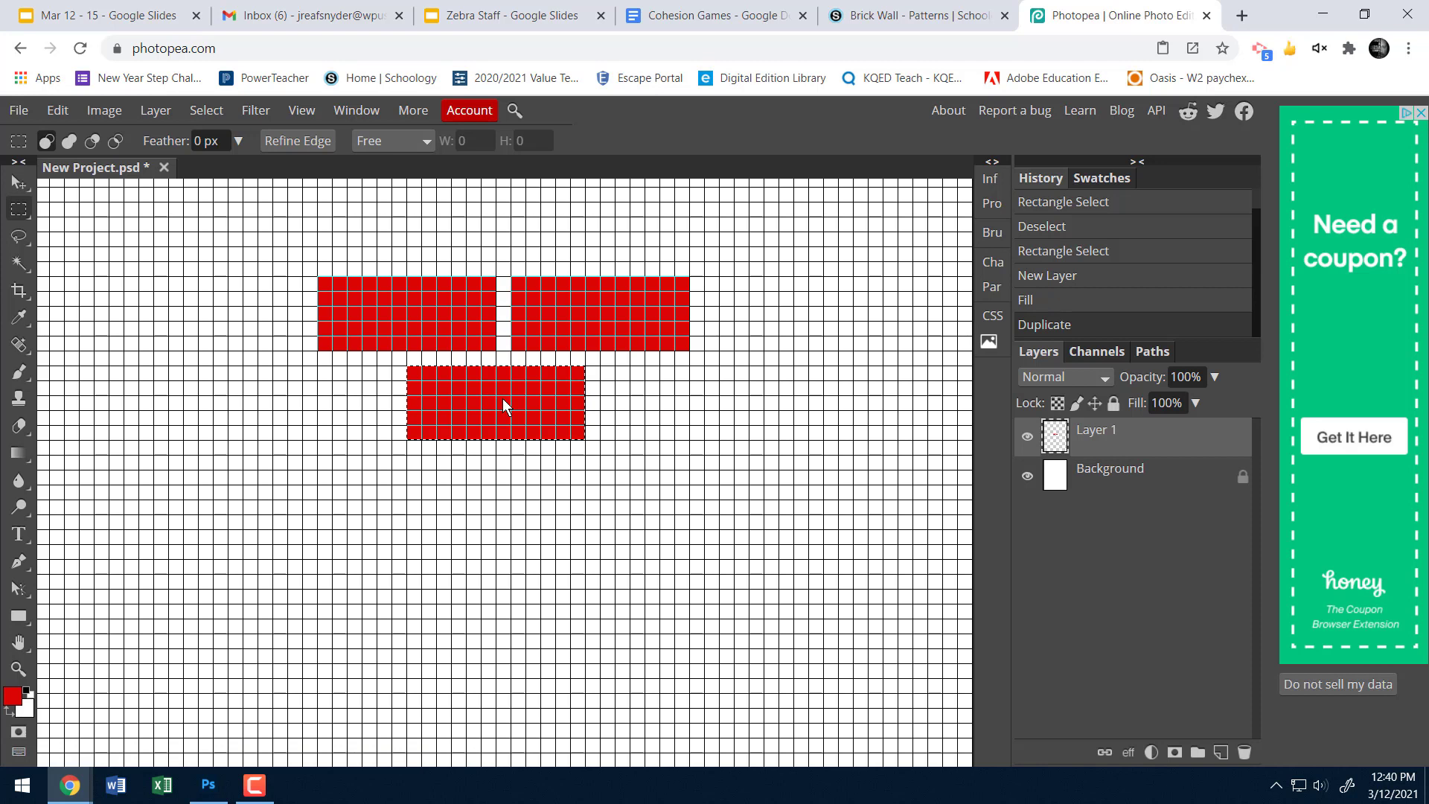
pyautogui.keyDown('ctrl'); pyautogui.keyDown('alt'); pyautogui.click(502, 399); pyautogui.keyUp('alt'); pyautogui.keyUp('ctrl')
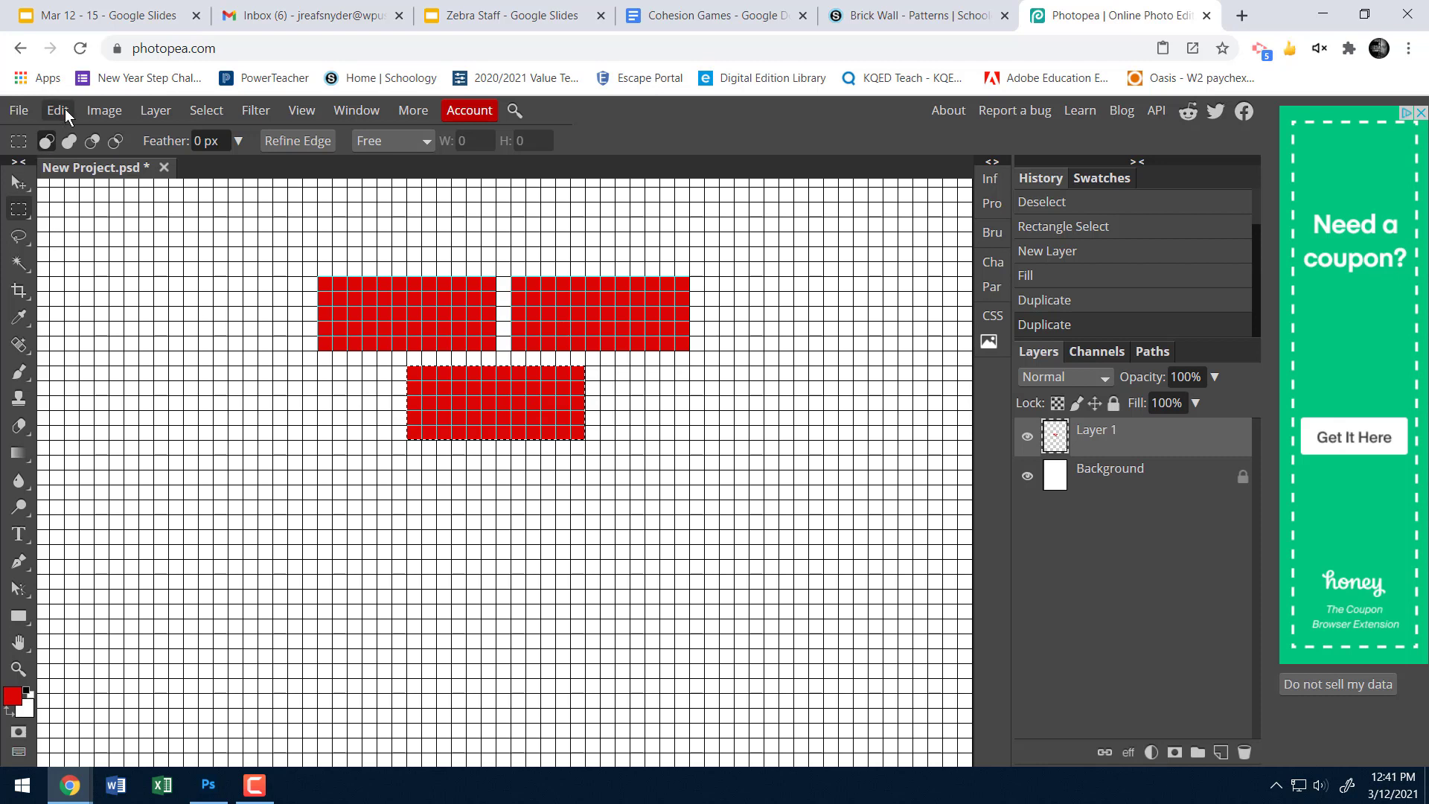
pyautogui.click(202, 110)
pyautogui.click(225, 166)
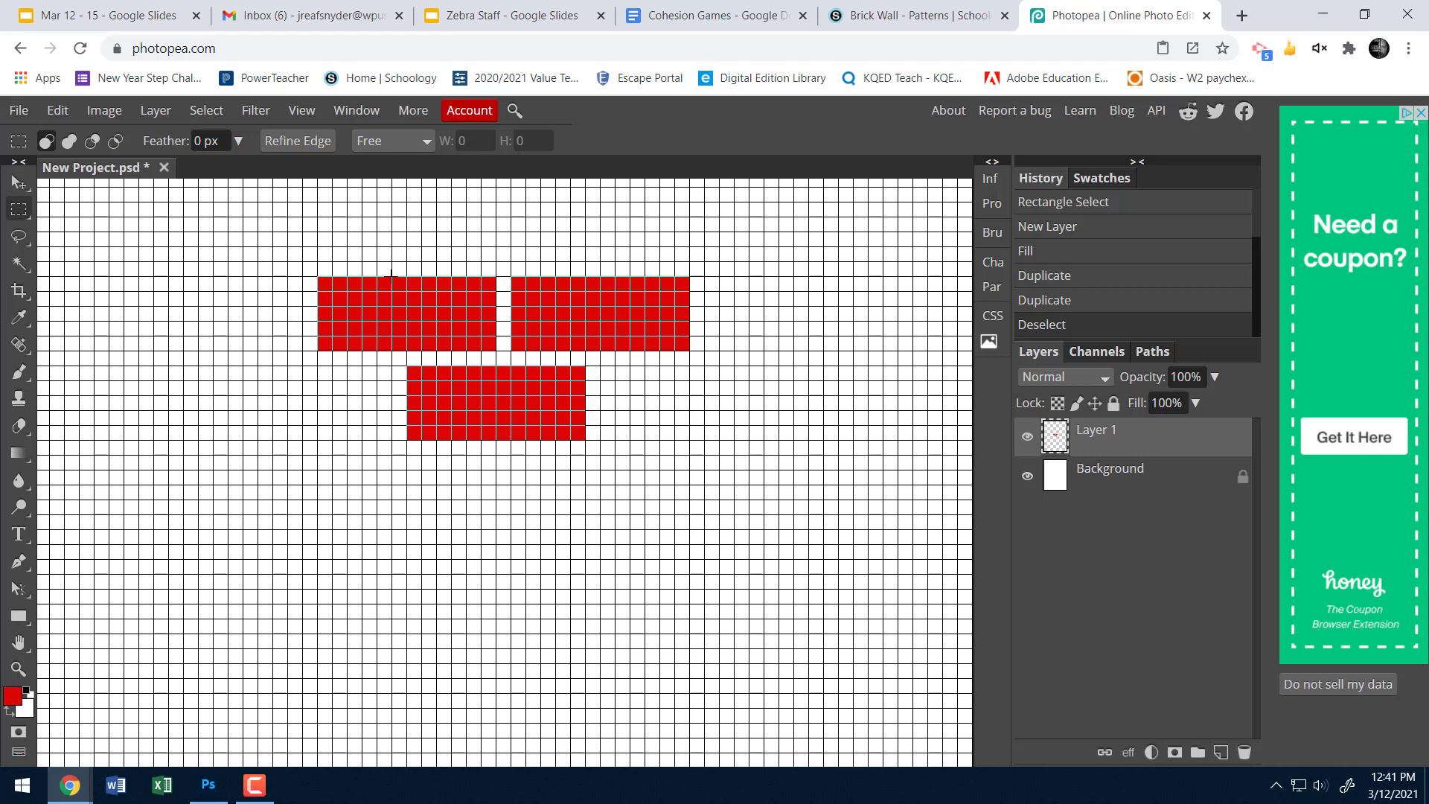
# Select the repeating brick tile with its gaps, about 13 by 12 grid squares, and hide the Background layer
pyautogui.moveTo(392, 275); pyautogui.dragTo(586, 455)
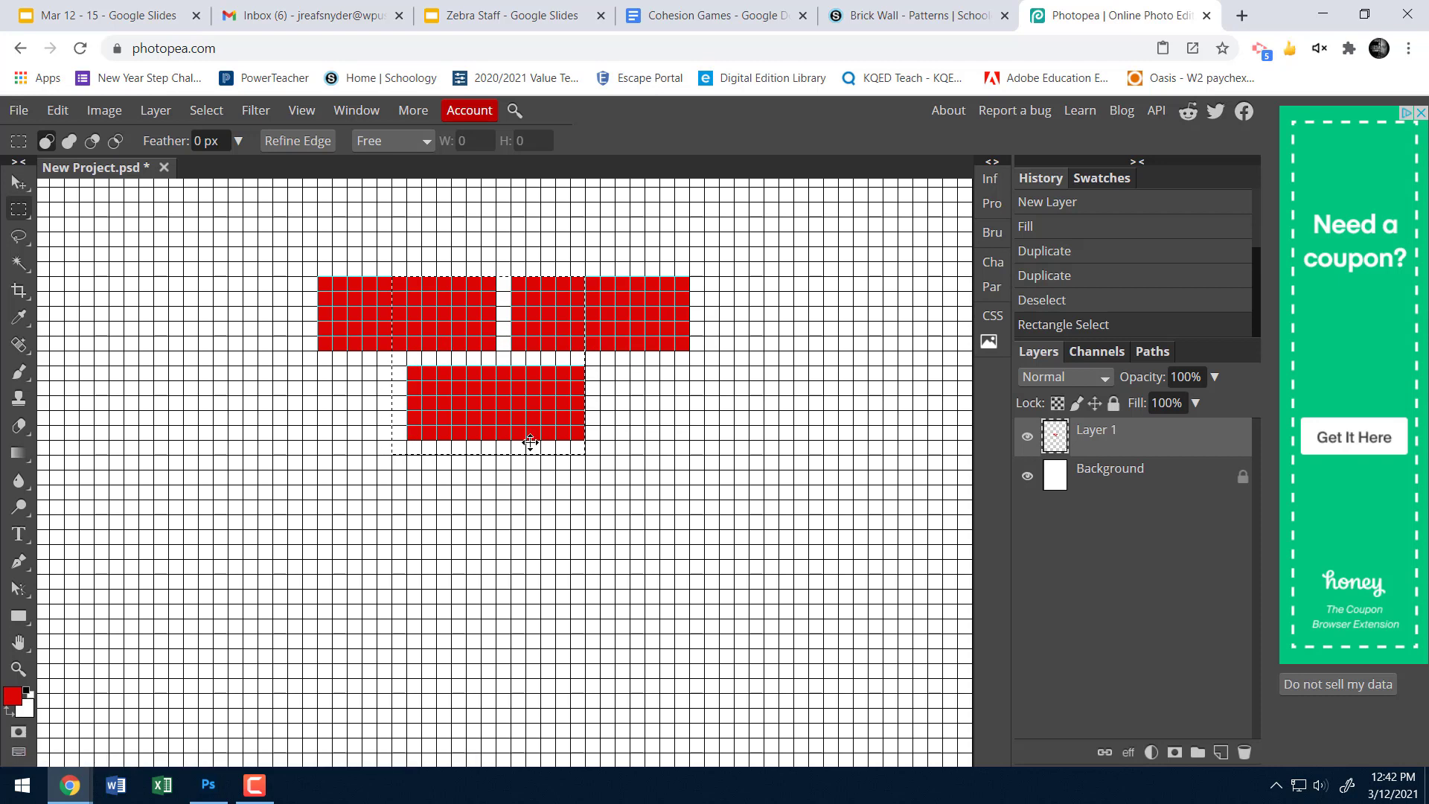
pyautogui.click(1028, 476)
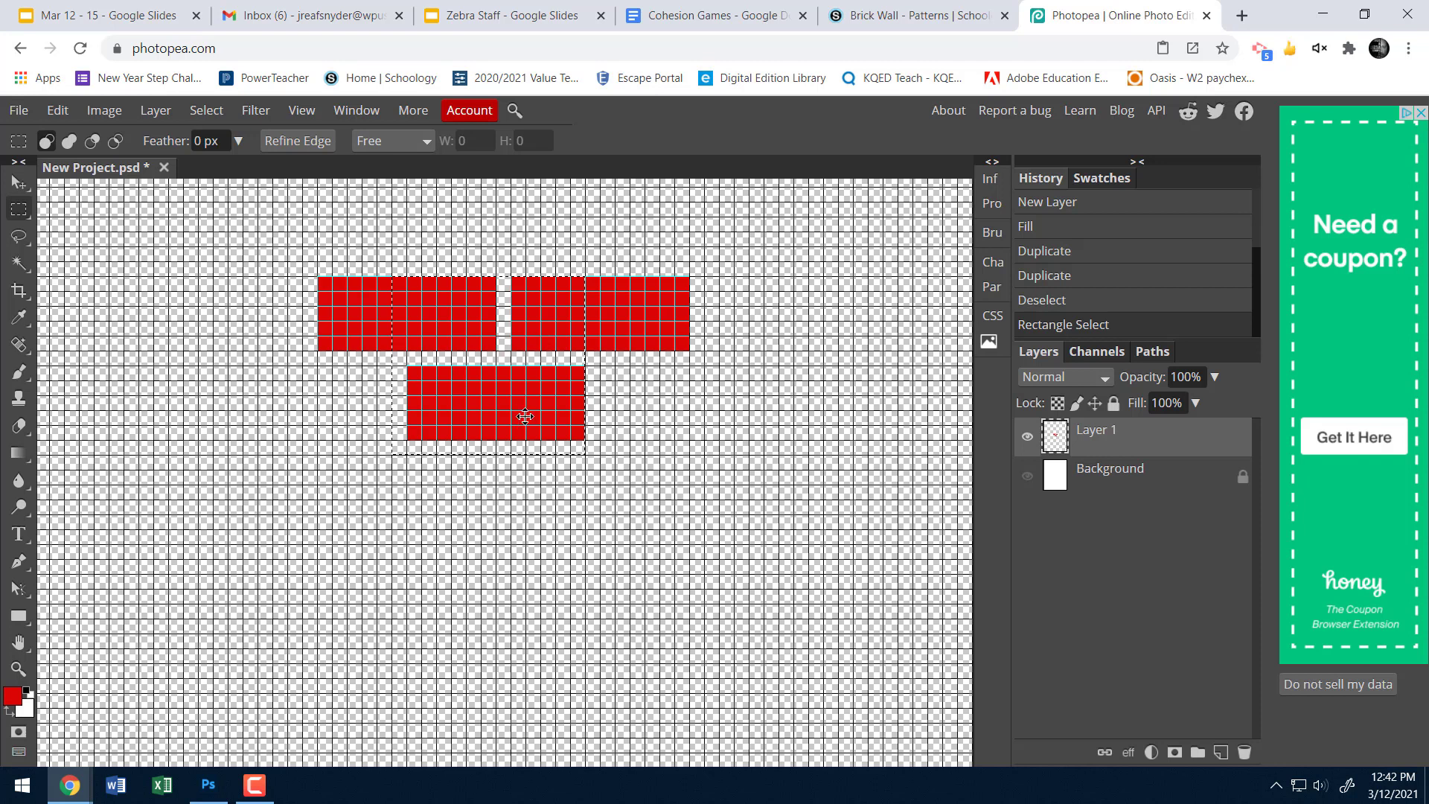
# Create a new project 0.93 by 0.87 in at 300 DPI with a white background
pyautogui.click(11, 114)
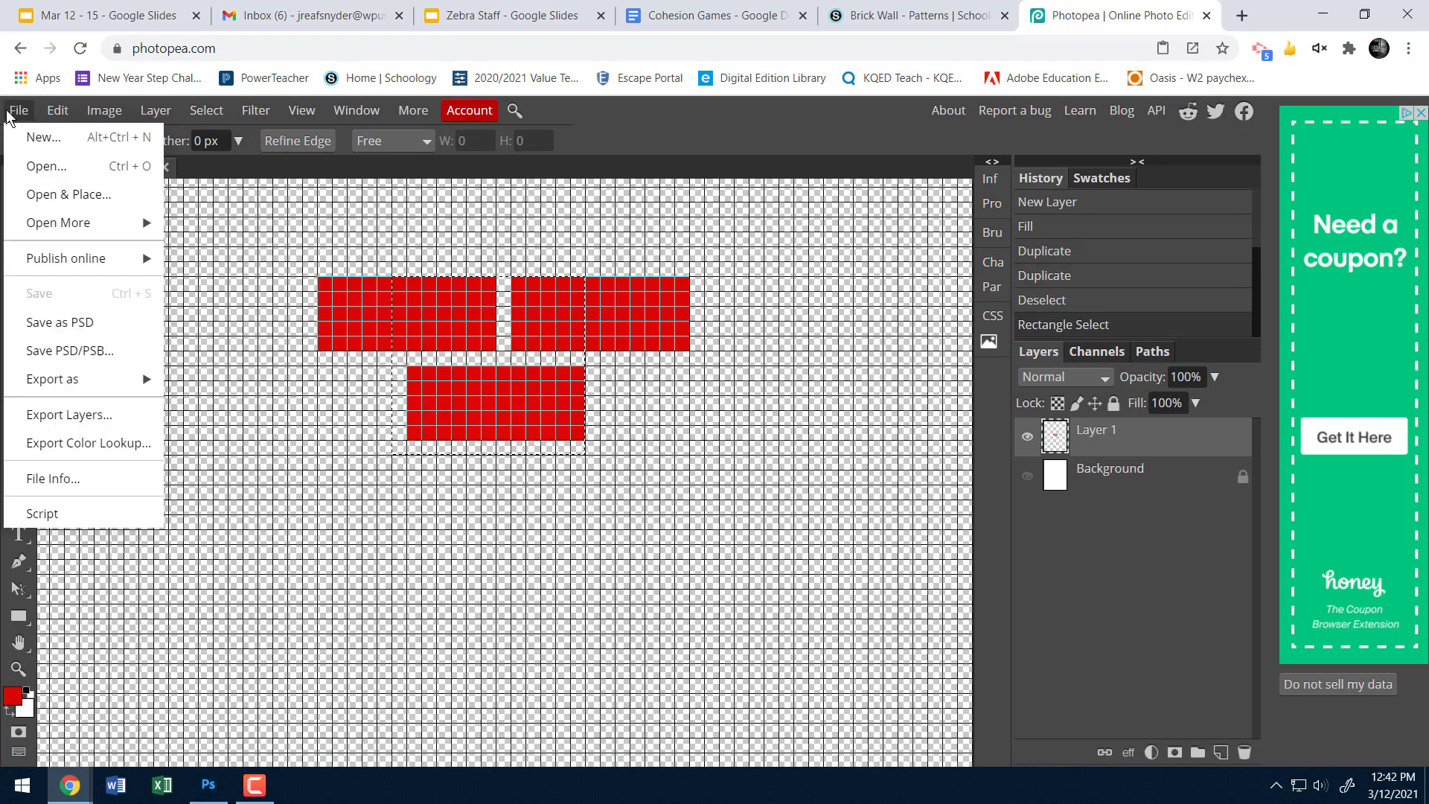
pyautogui.click(38, 137)
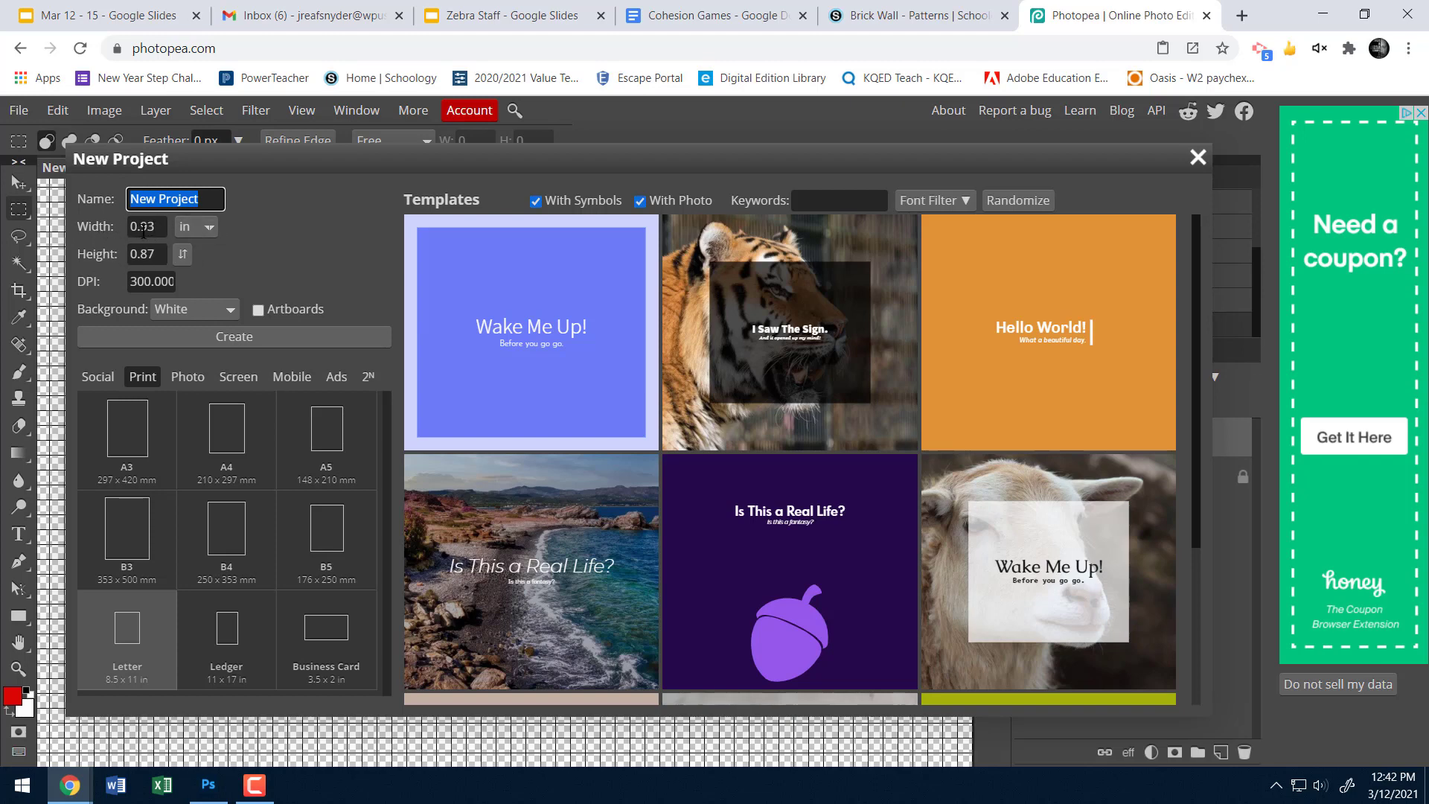
pyautogui.click(231, 339)
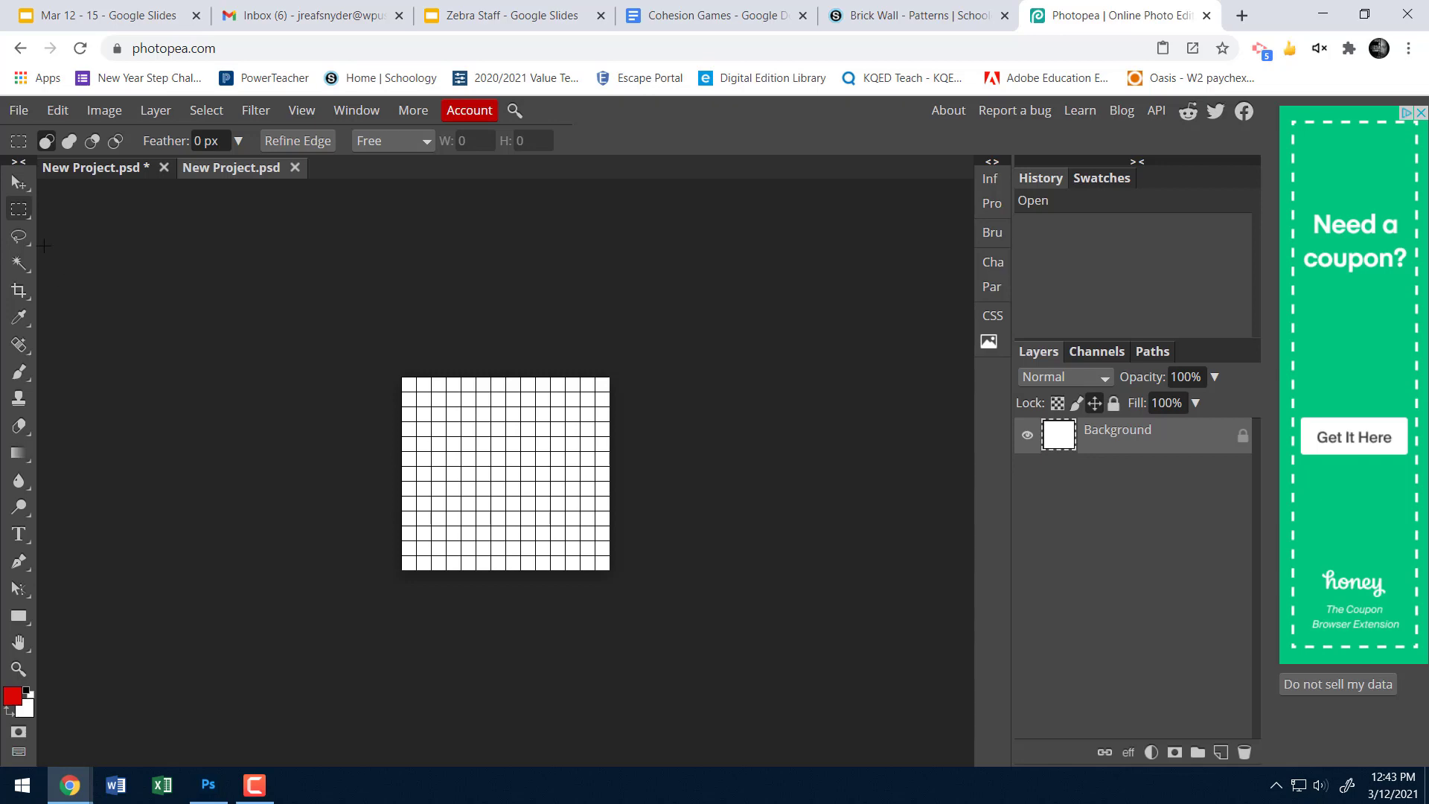
# Paste the copied brick tile into the new small document
pyautogui.click(109, 168)
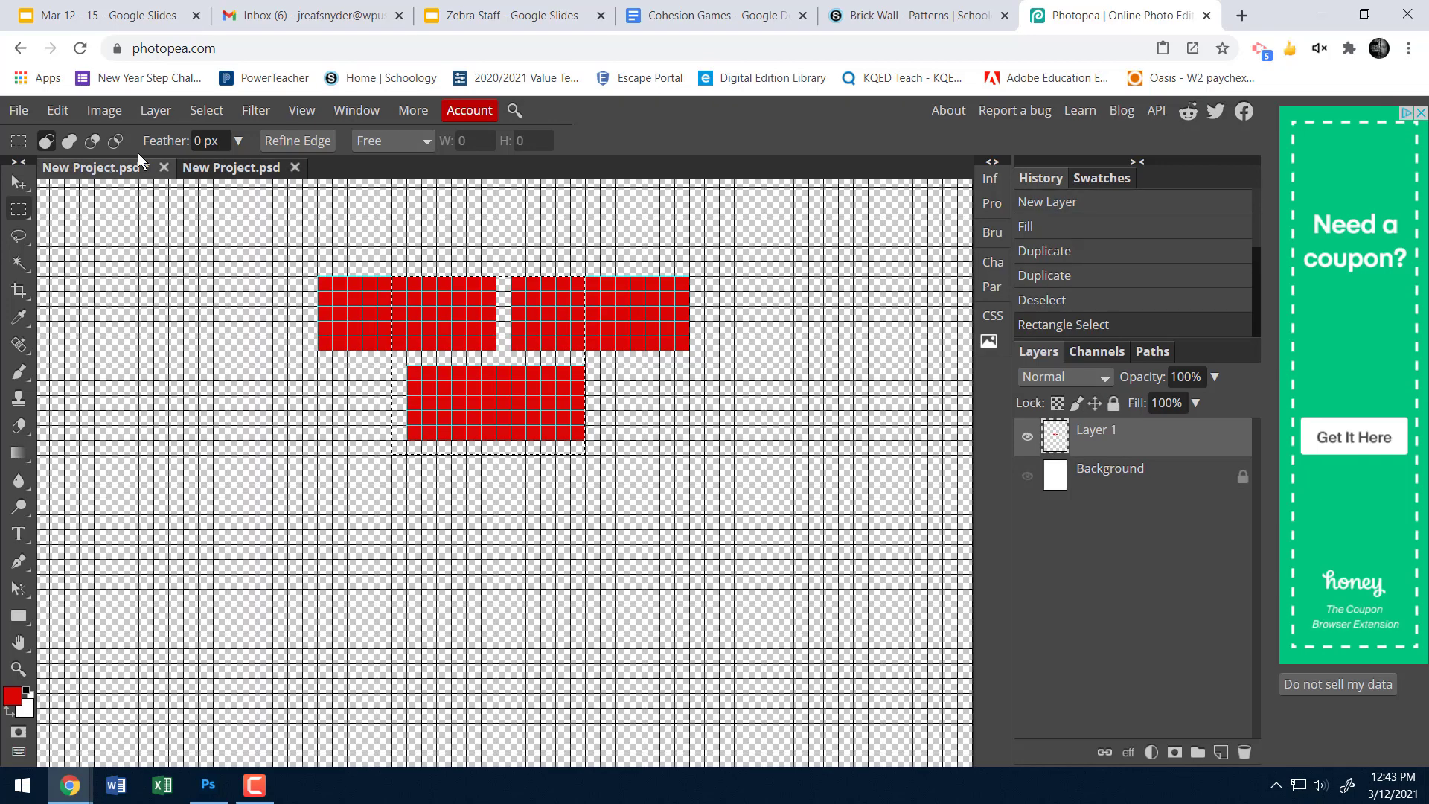
pyautogui.click(201, 168)
pyautogui.click(101, 169)
pyautogui.click(236, 168)
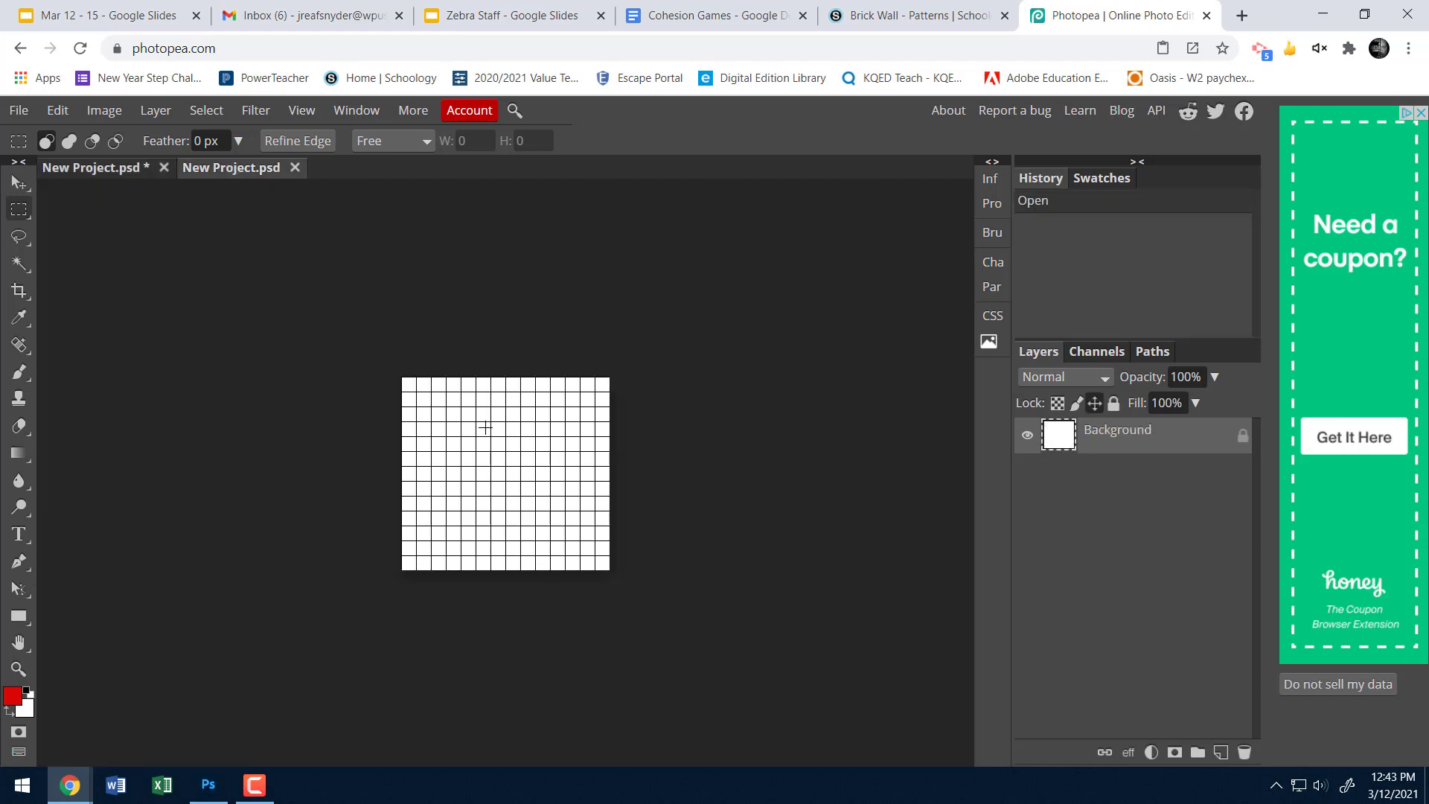
pyautogui.hotkey('ctrl', 'v')
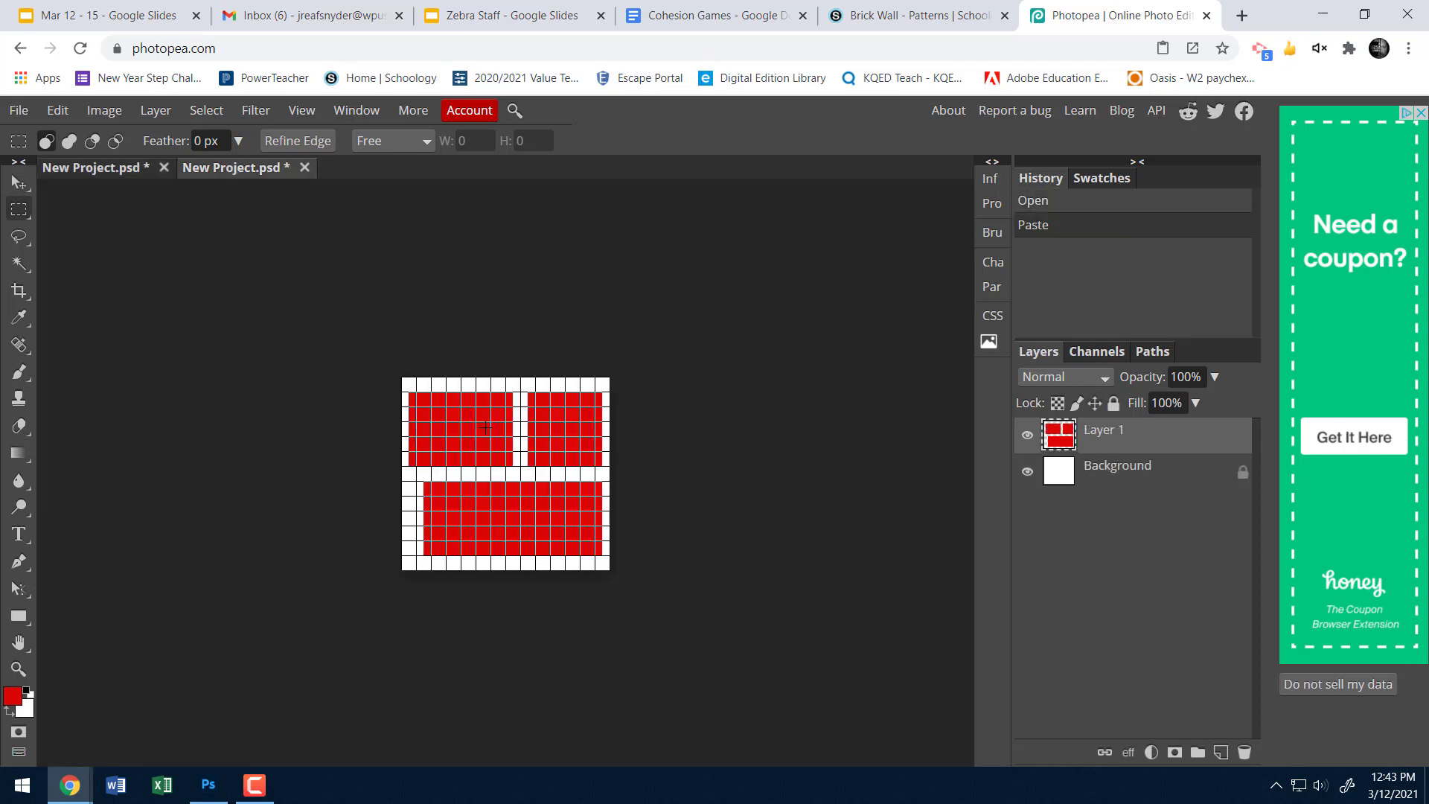
# Move the pasted brick layer to the canvas's upper-right corner and stretch it to fill the whole canvas
pyautogui.click(15, 184)
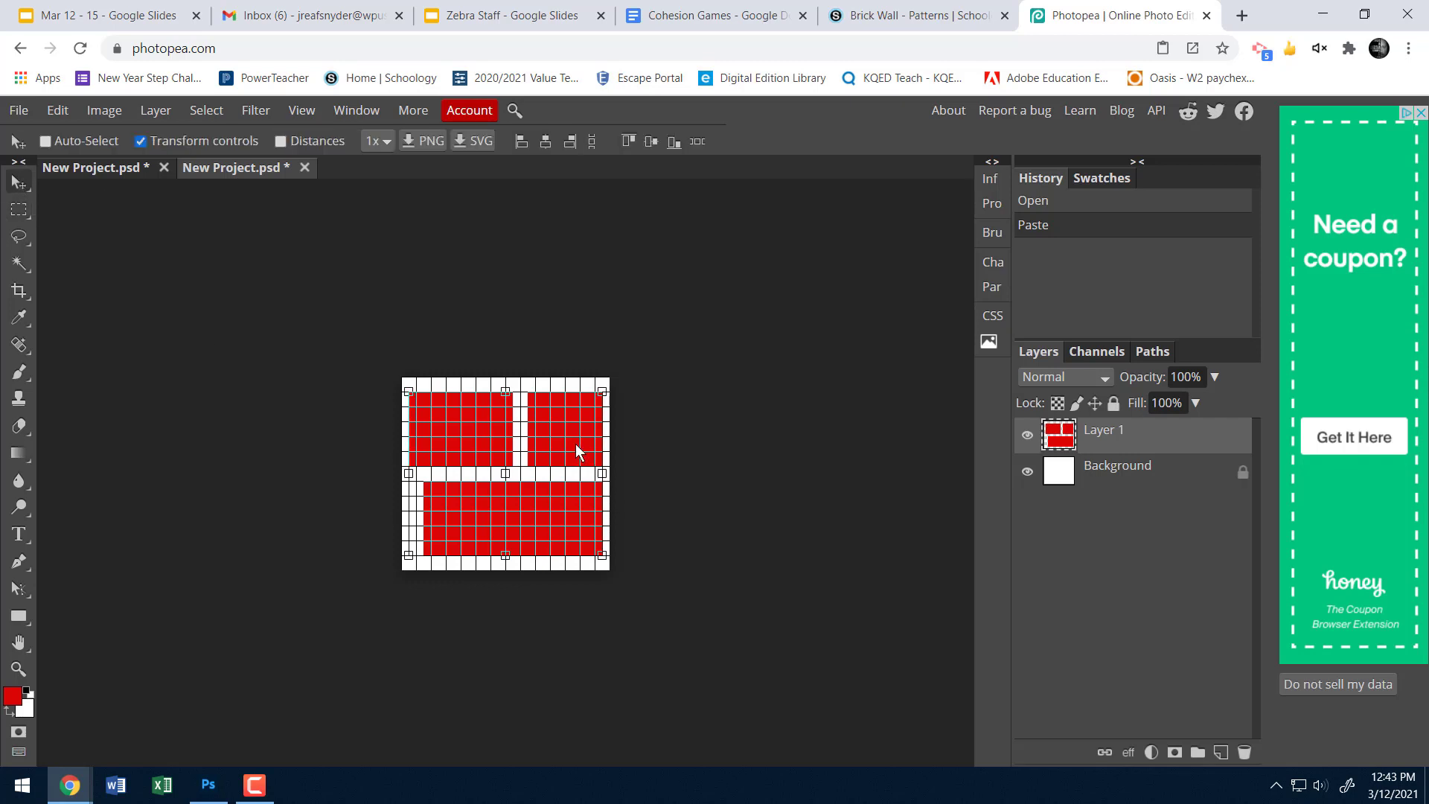
pyautogui.moveTo(576, 445); pyautogui.dragTo(584, 430)
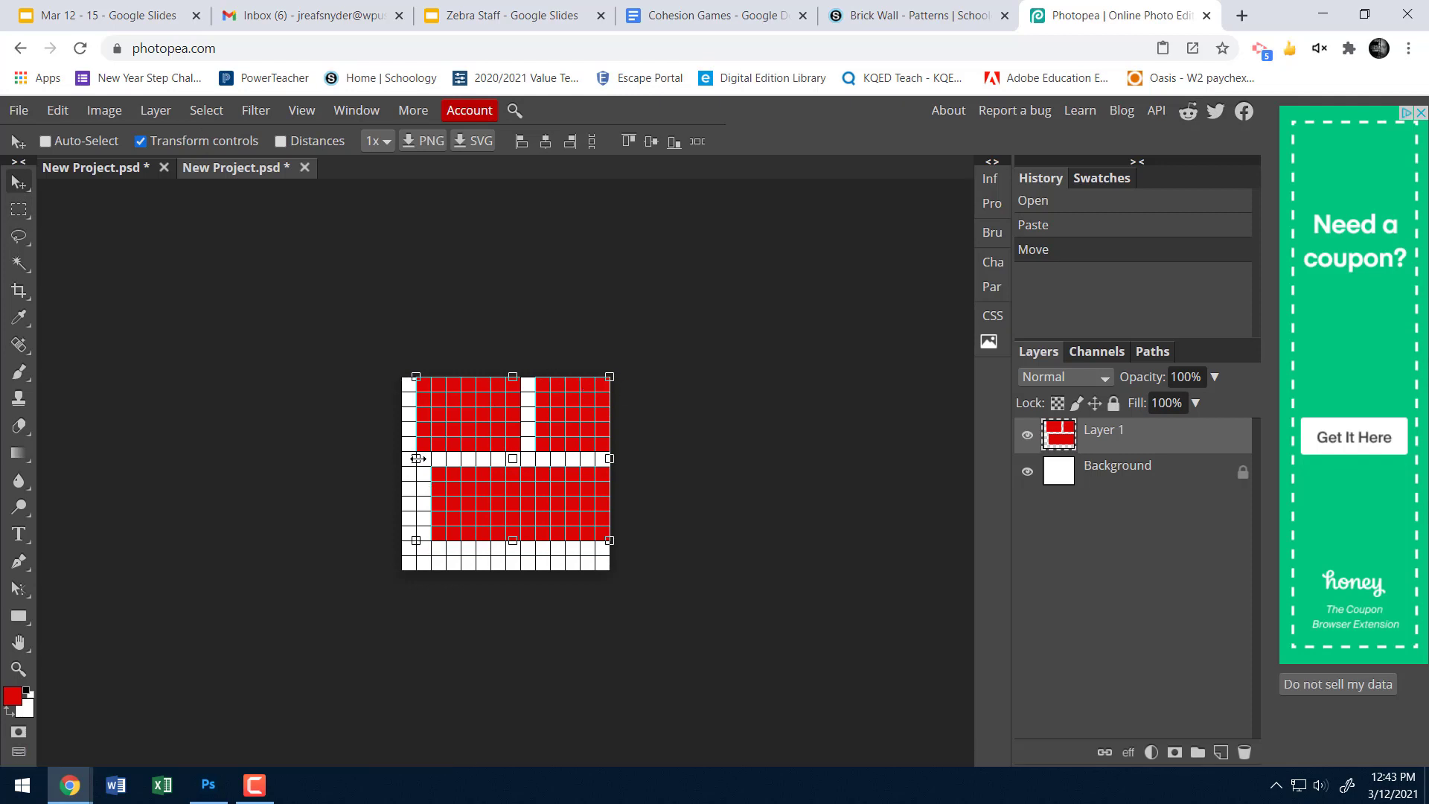
pyautogui.moveTo(416, 459); pyautogui.dragTo(402, 458)
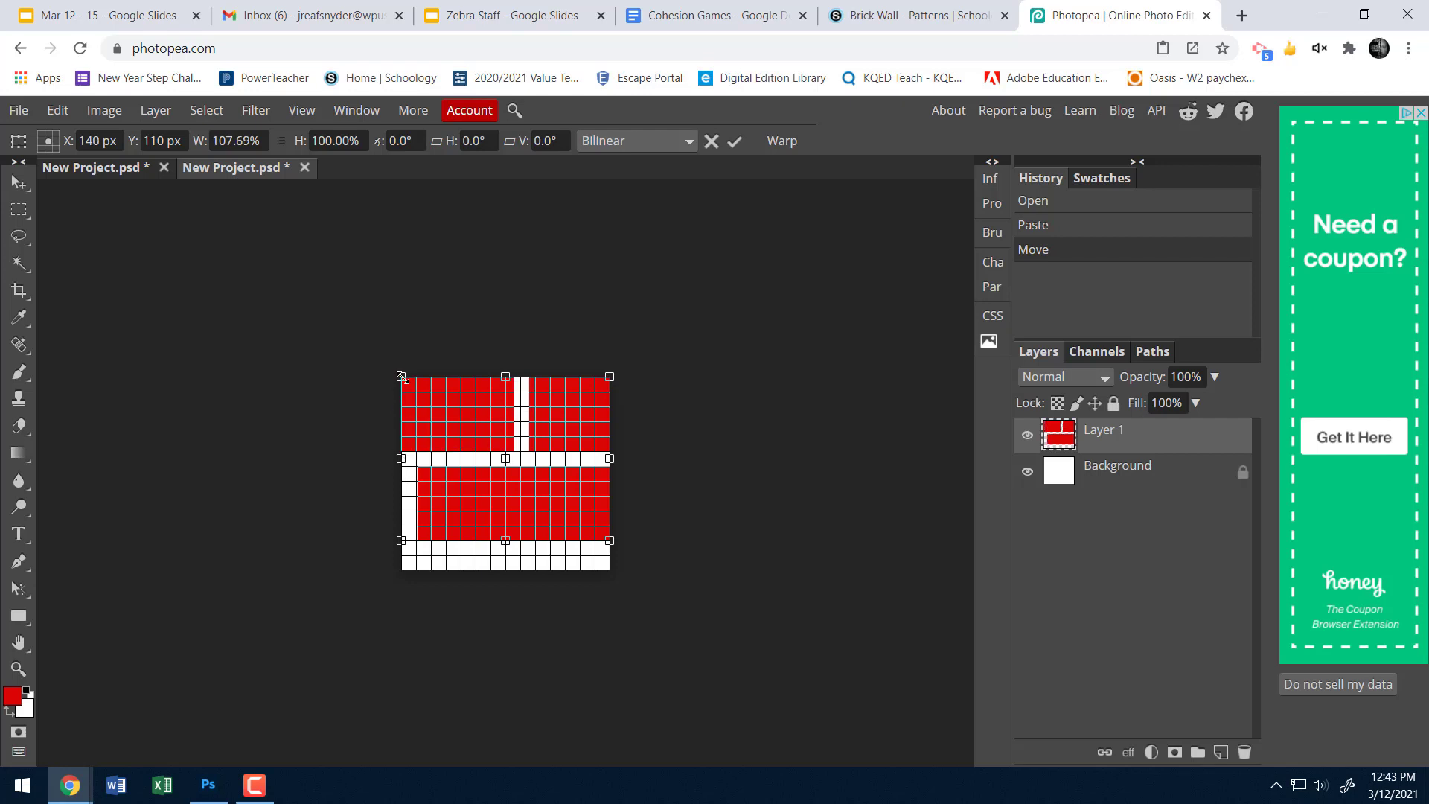
pyautogui.moveTo(505, 541); pyautogui.dragTo(505, 557)
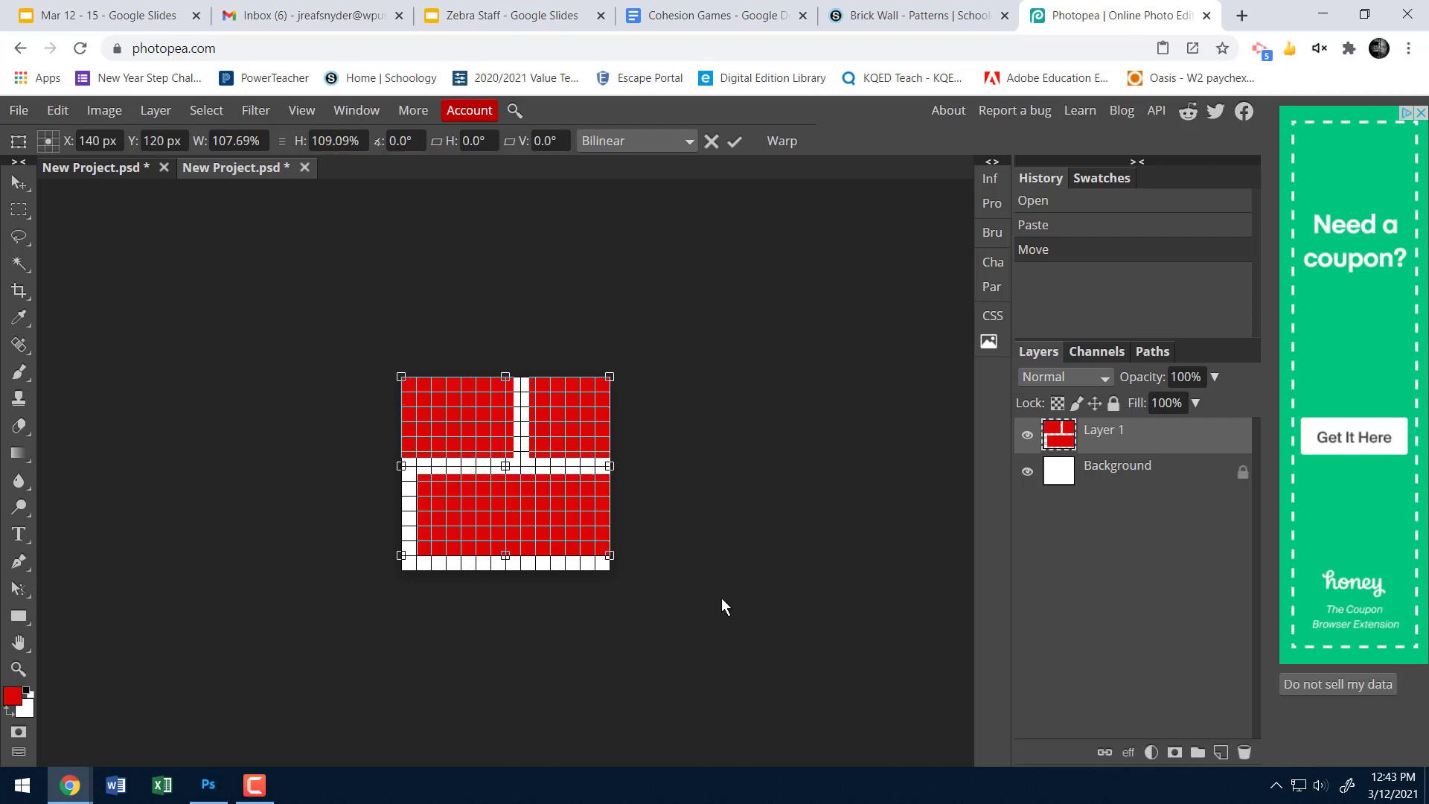
pyautogui.click(1043, 482)
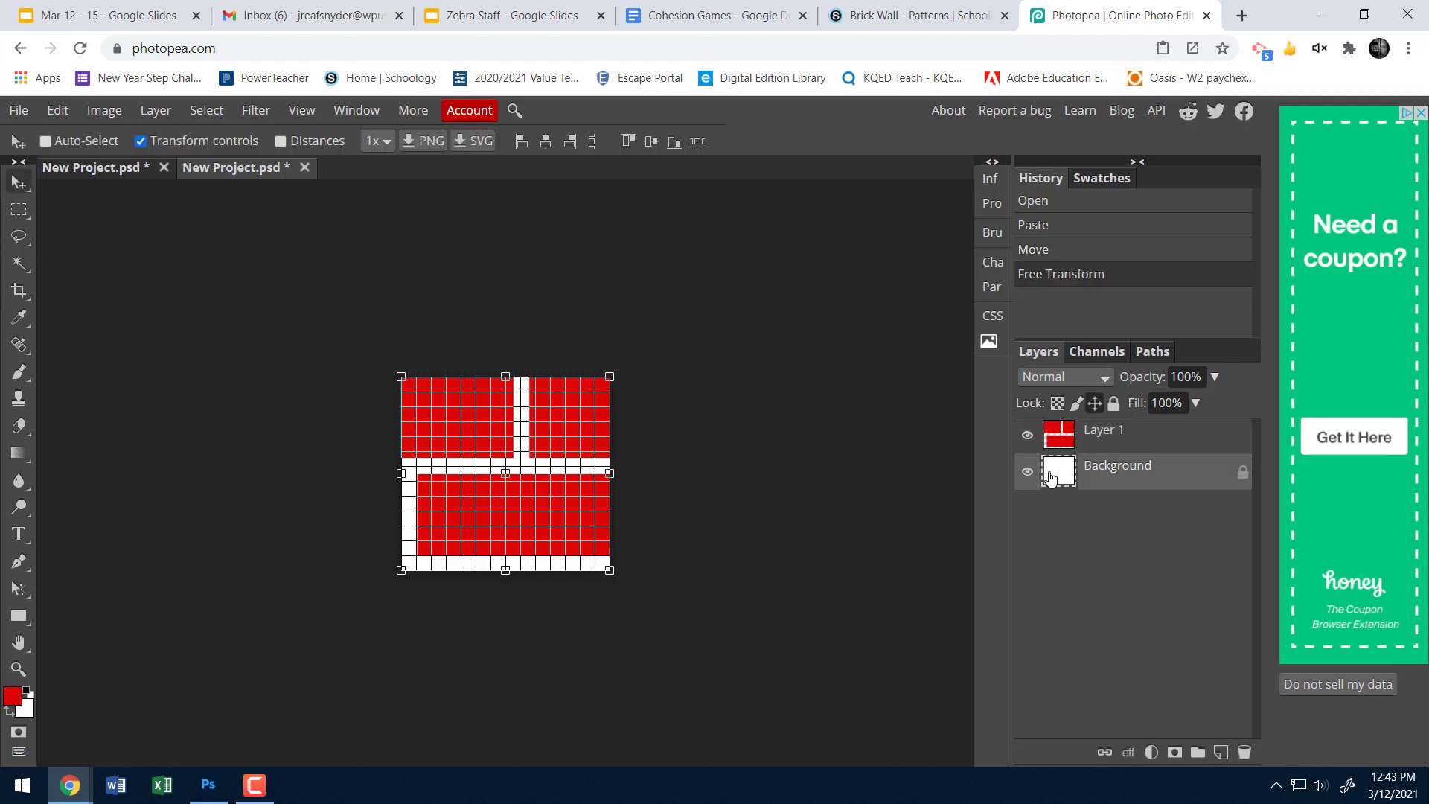
# Turn off the transform controls, make Layer 1 active and hide the Background layer
pyautogui.click(140, 141)
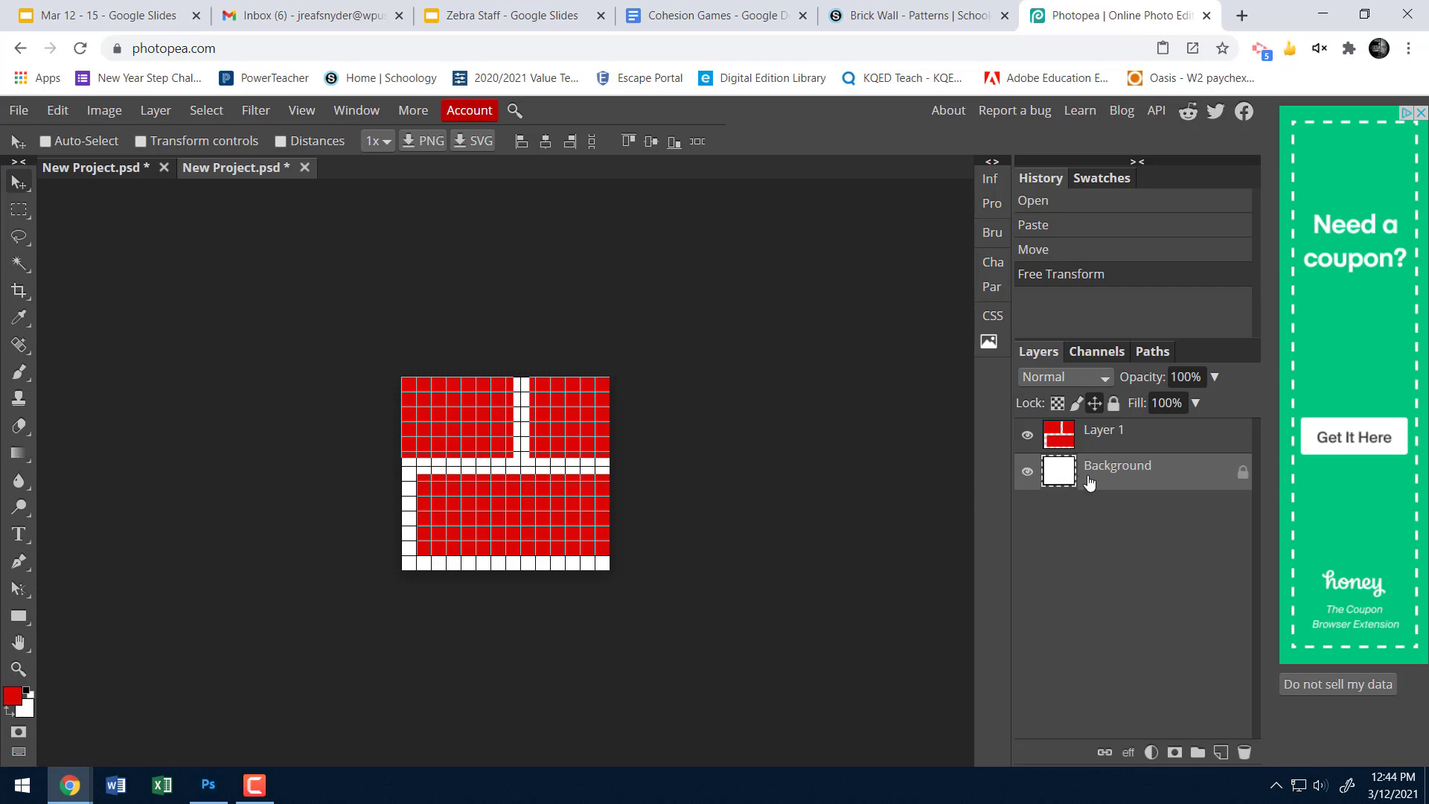
pyautogui.click(1078, 441)
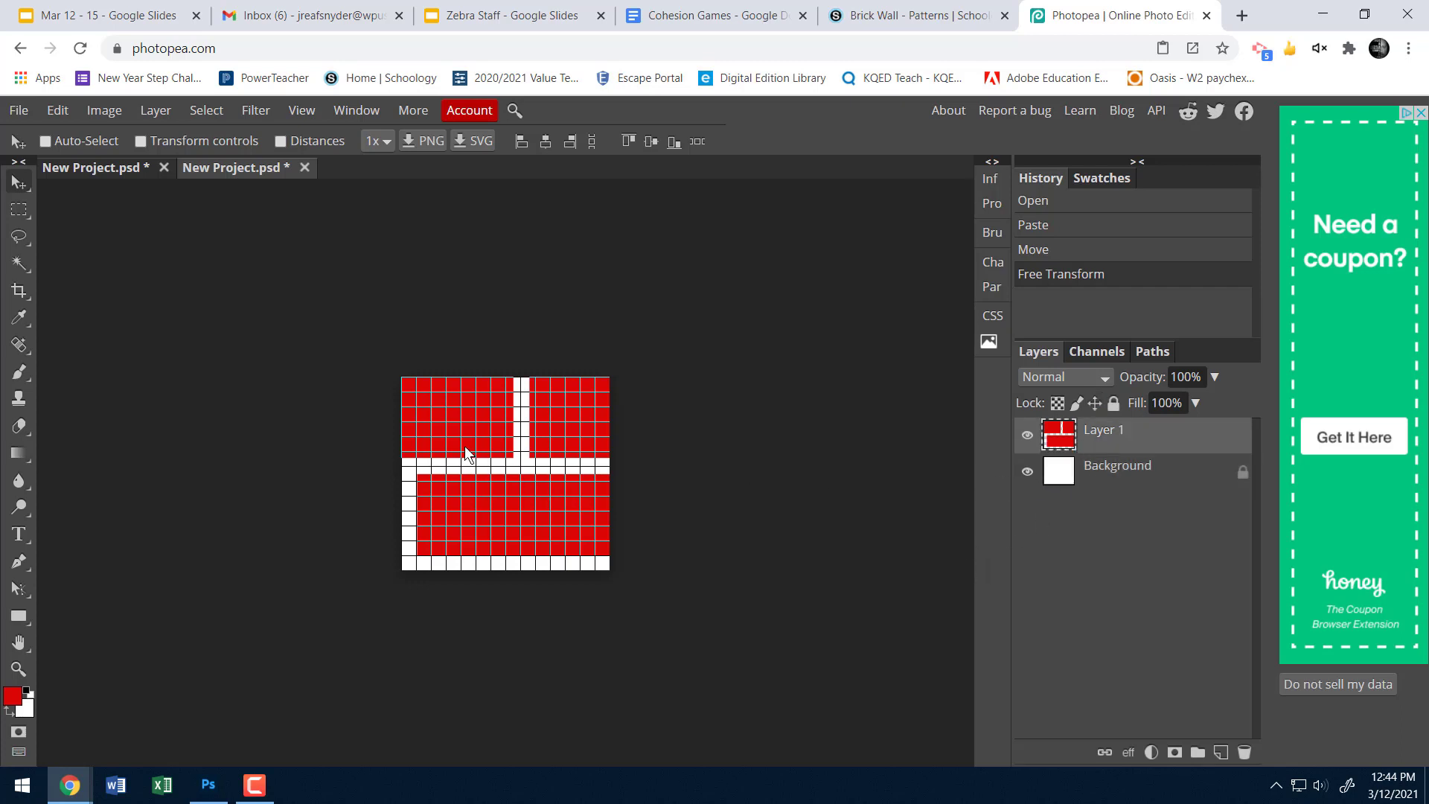
pyautogui.click(1028, 474)
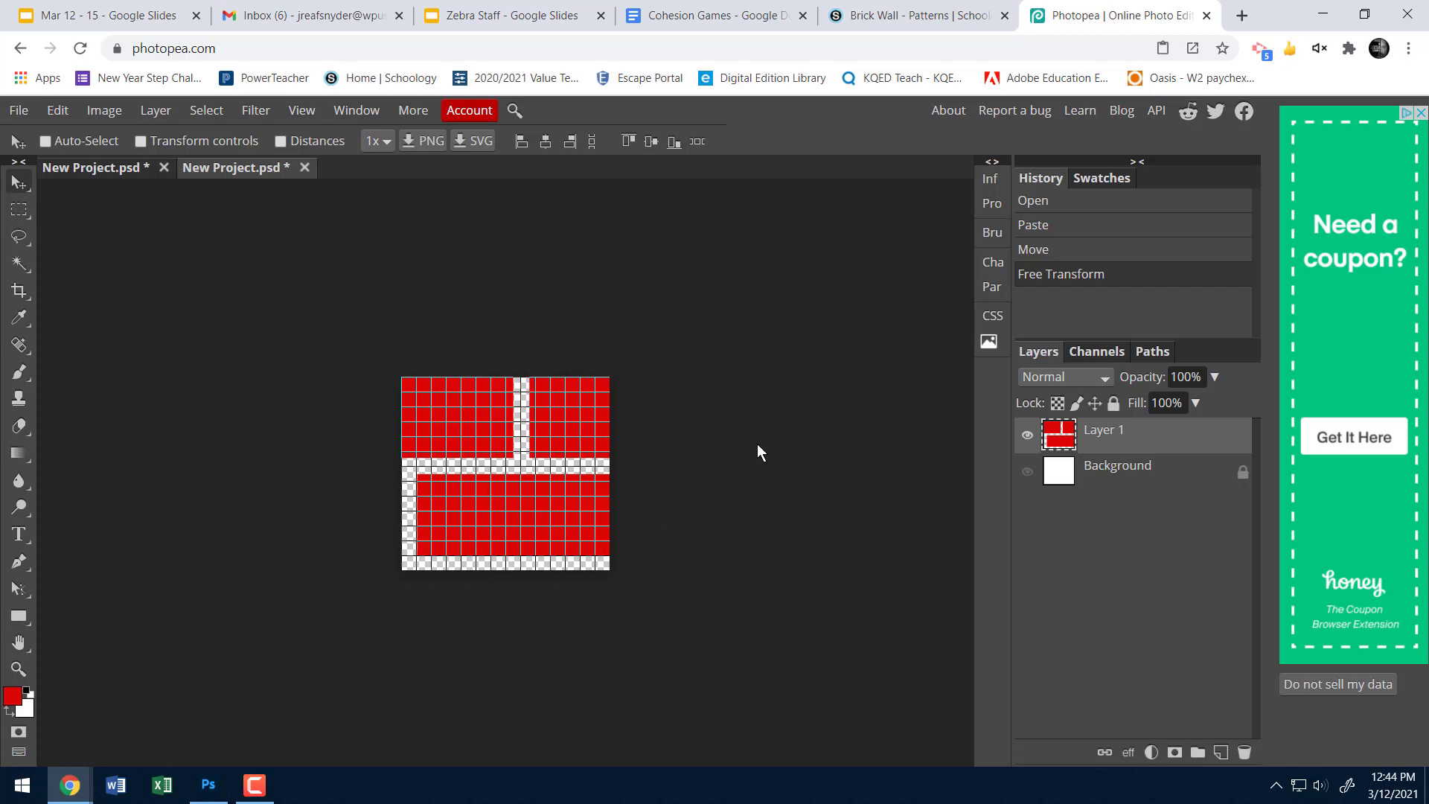
# Define the brick tile on the transparent canvas as a new pattern
pyautogui.click(47, 110)
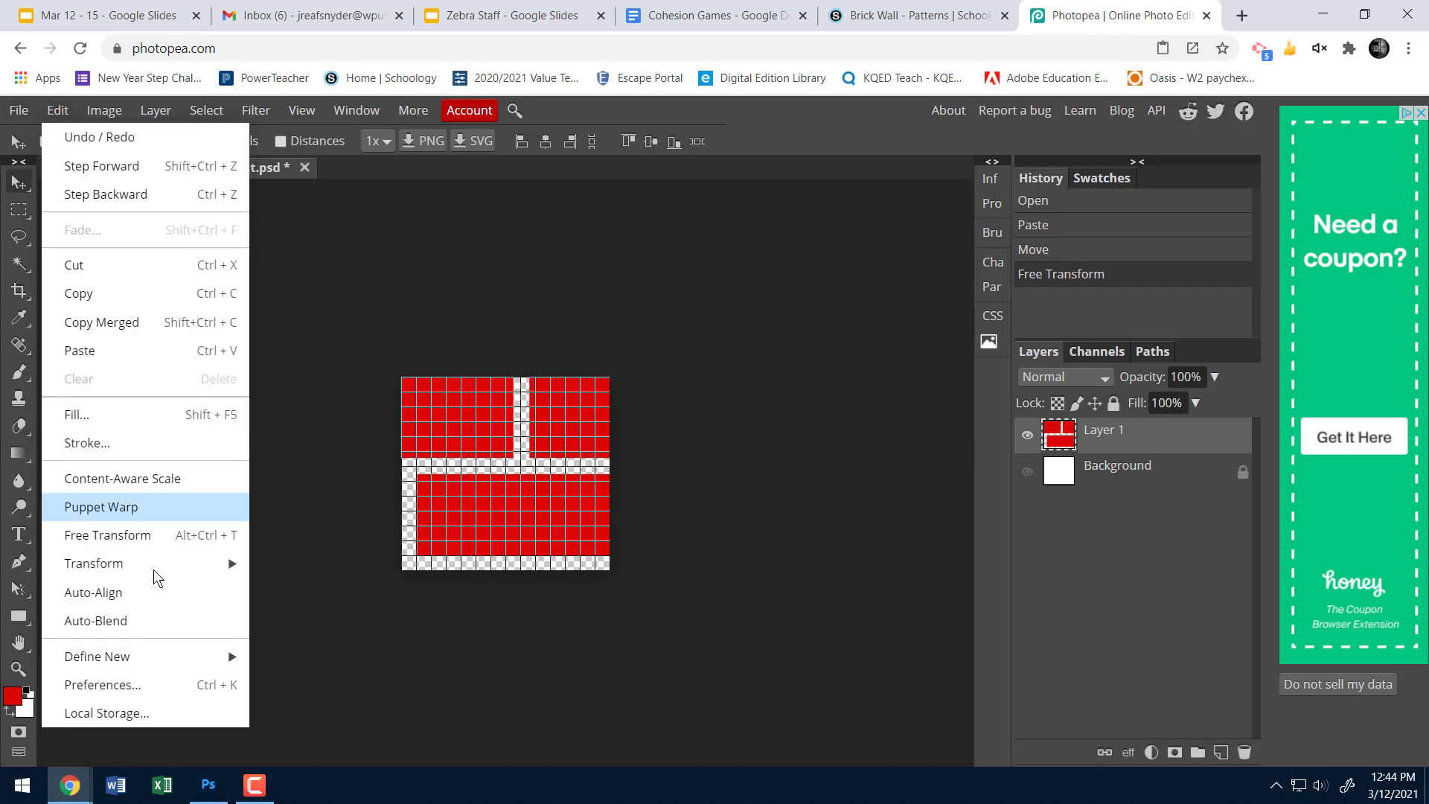
pyautogui.moveTo(194, 656)
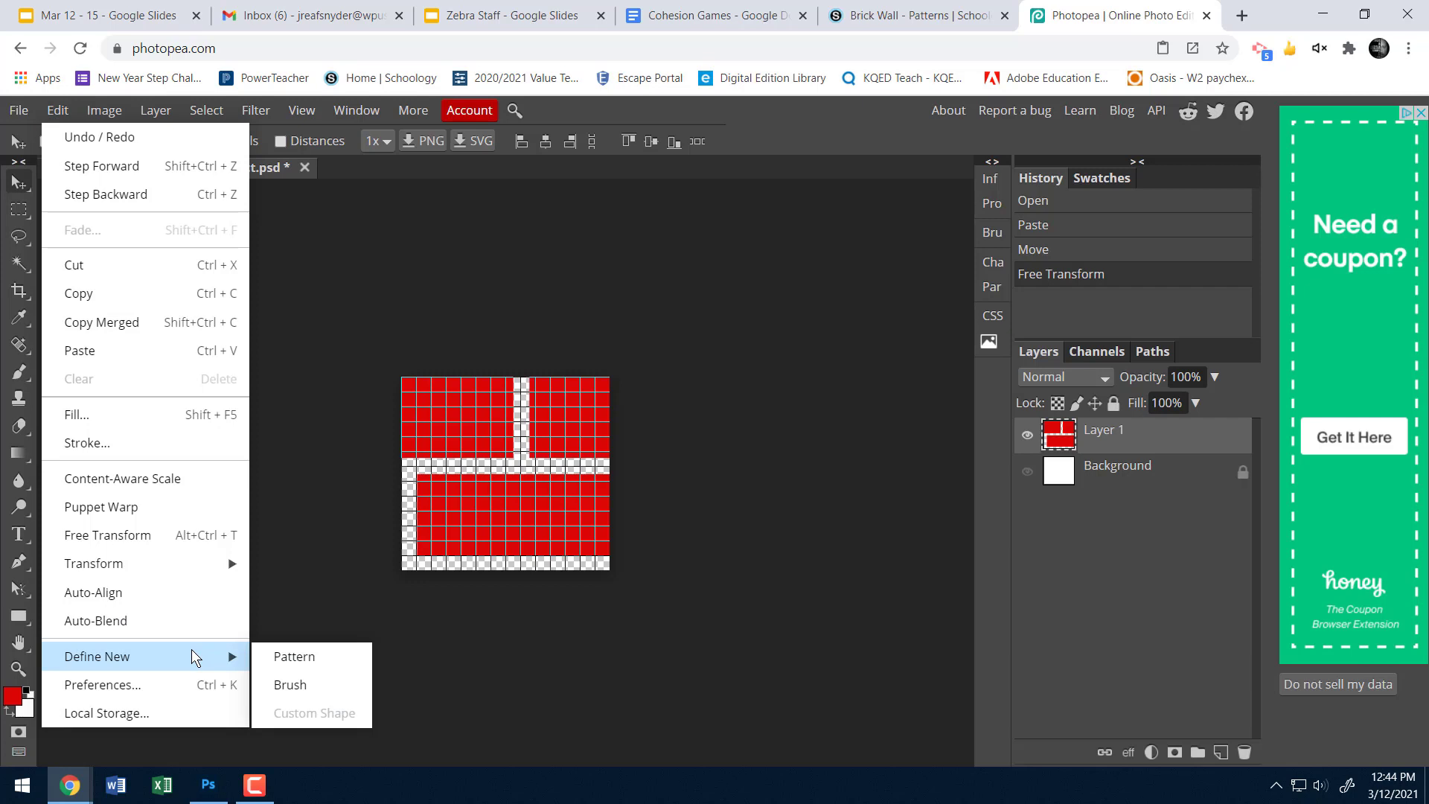
pyautogui.click(312, 663)
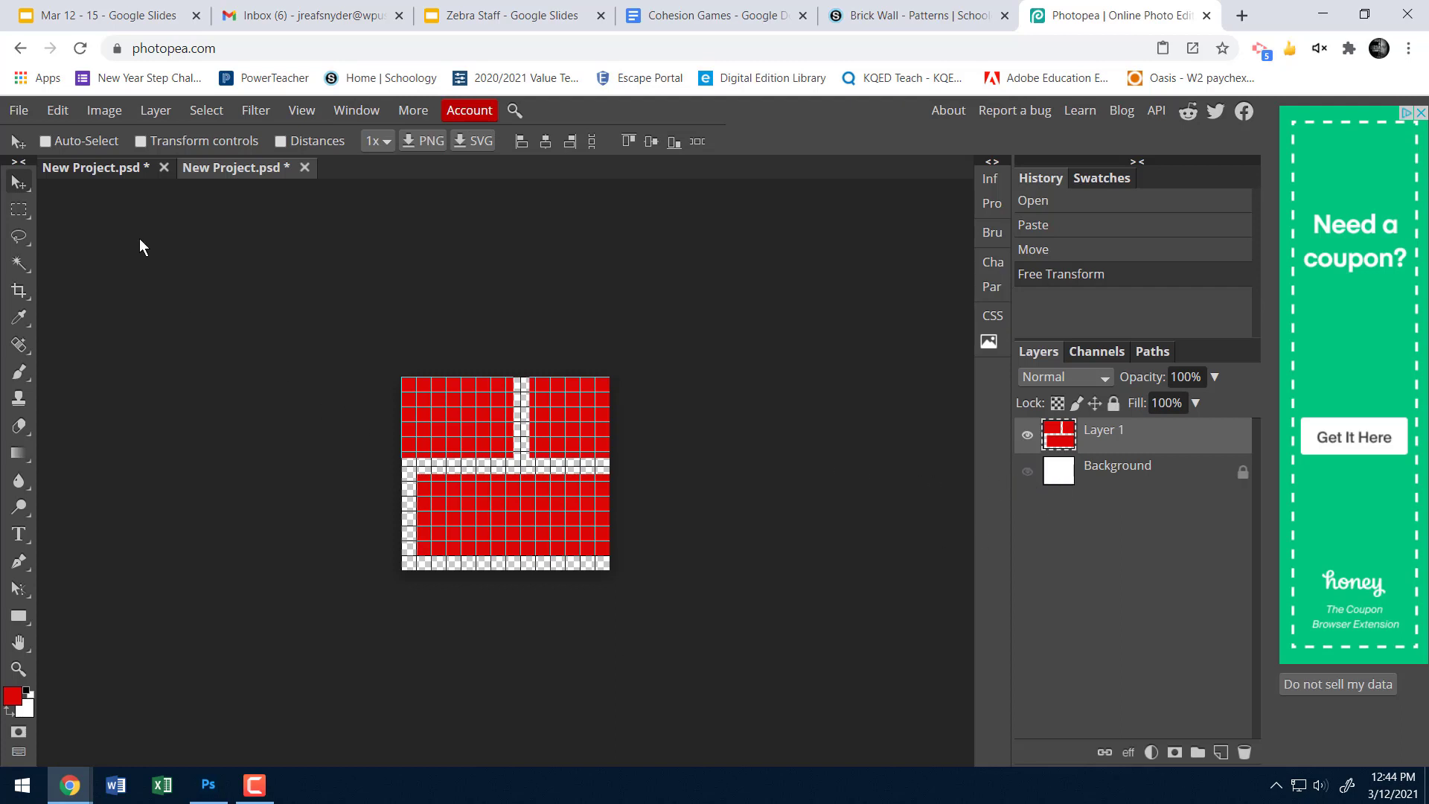
# Return to the original brick document and hide its grid
pyautogui.click(91, 164)
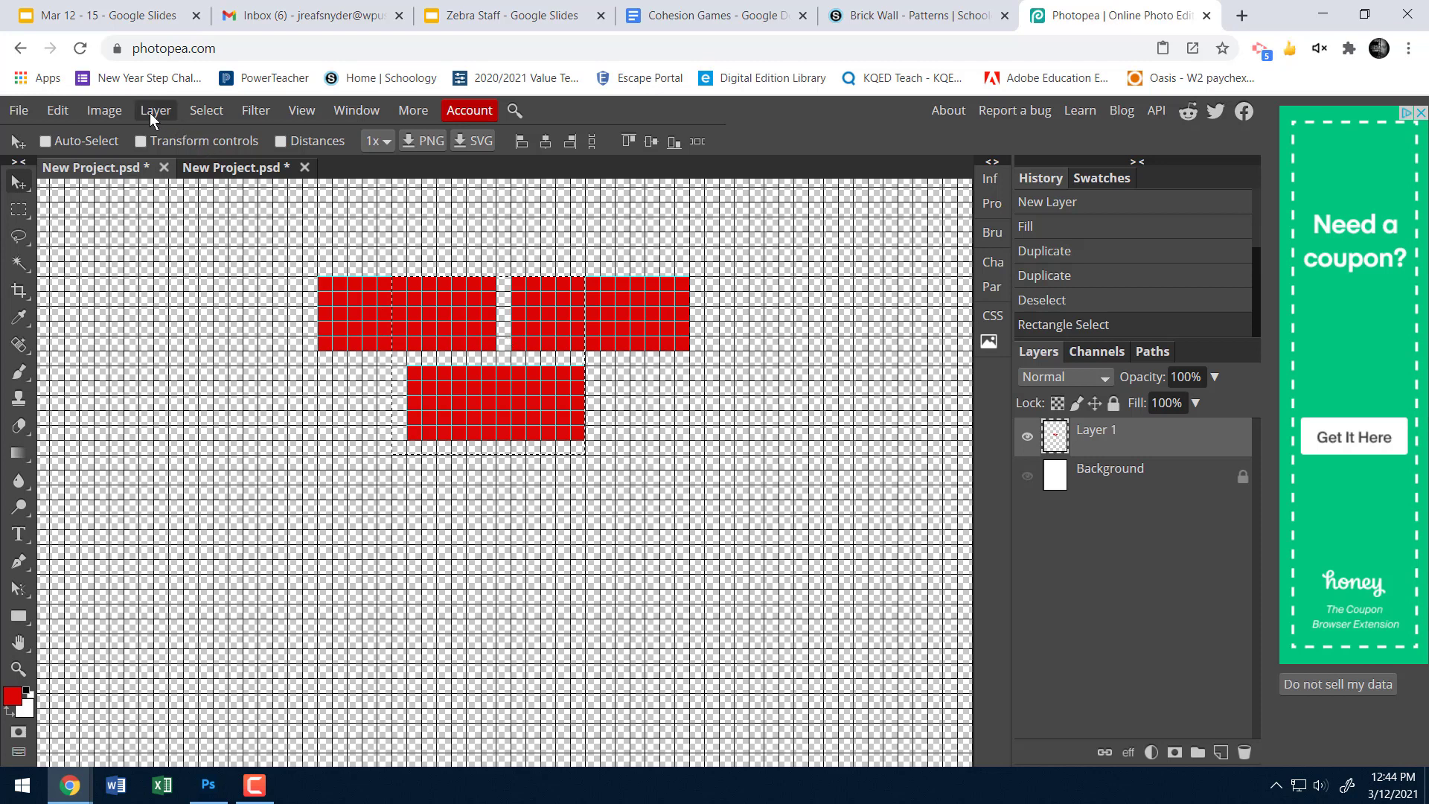
pyautogui.click(308, 112)
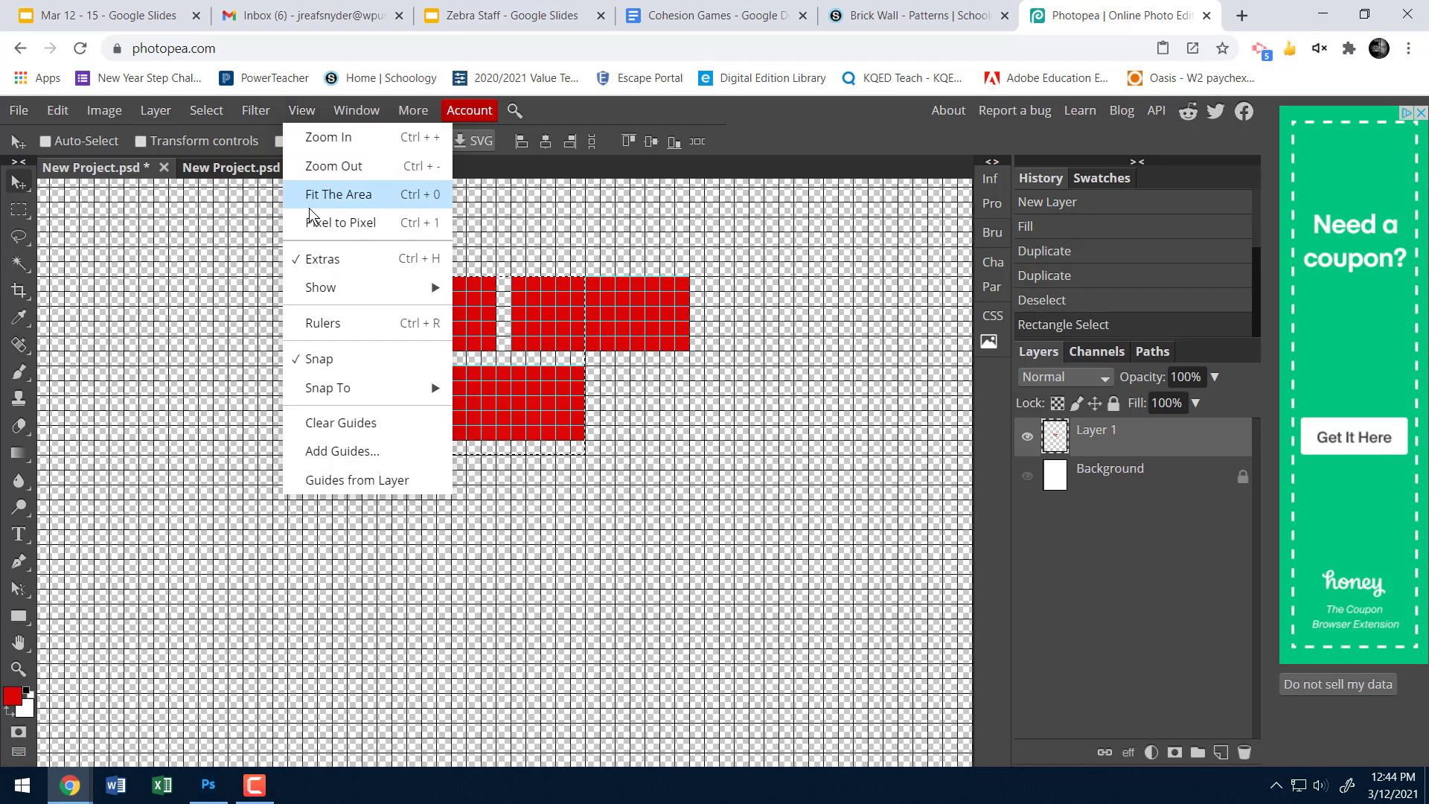
pyautogui.moveTo(430, 291)
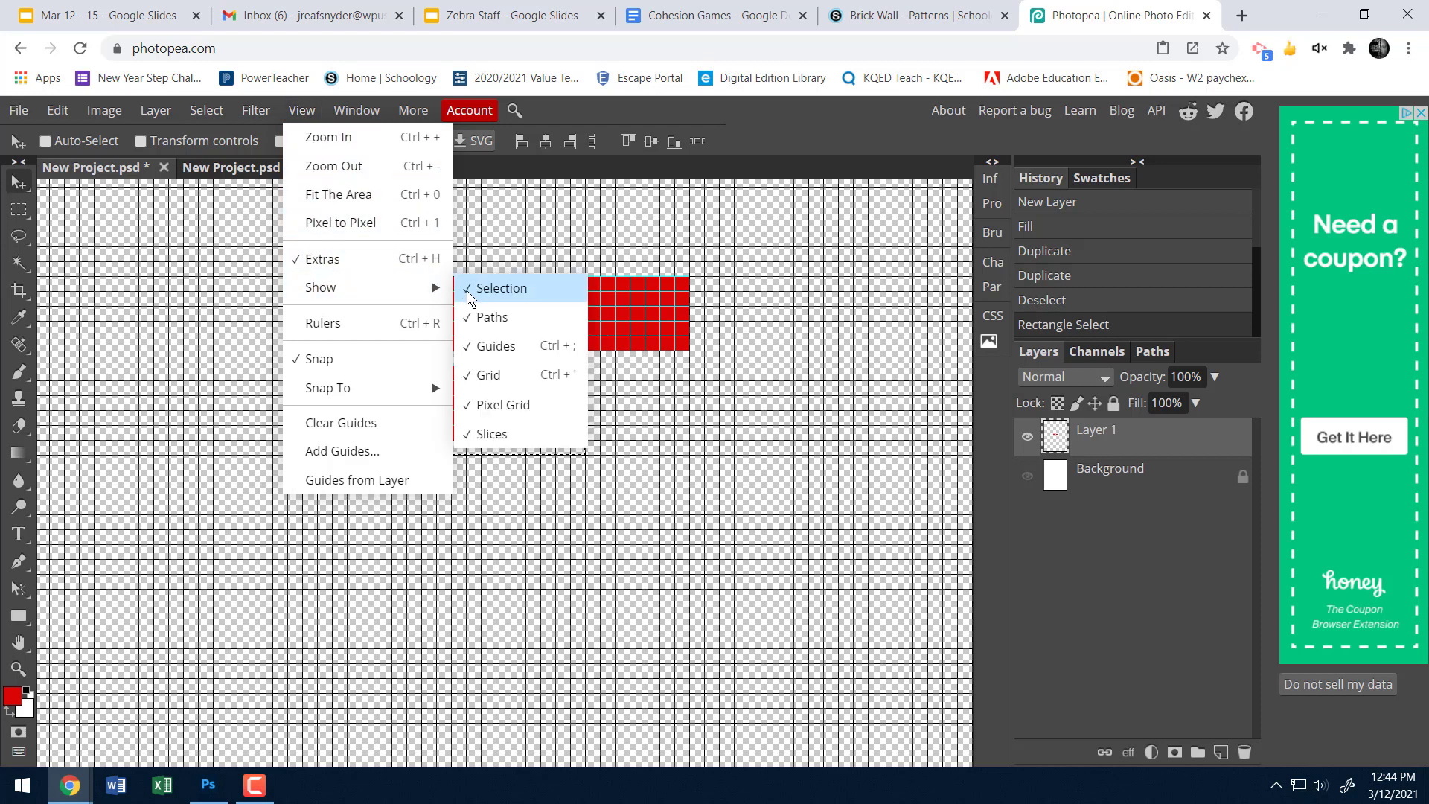
pyautogui.click(255, 109)
pyautogui.click(302, 110)
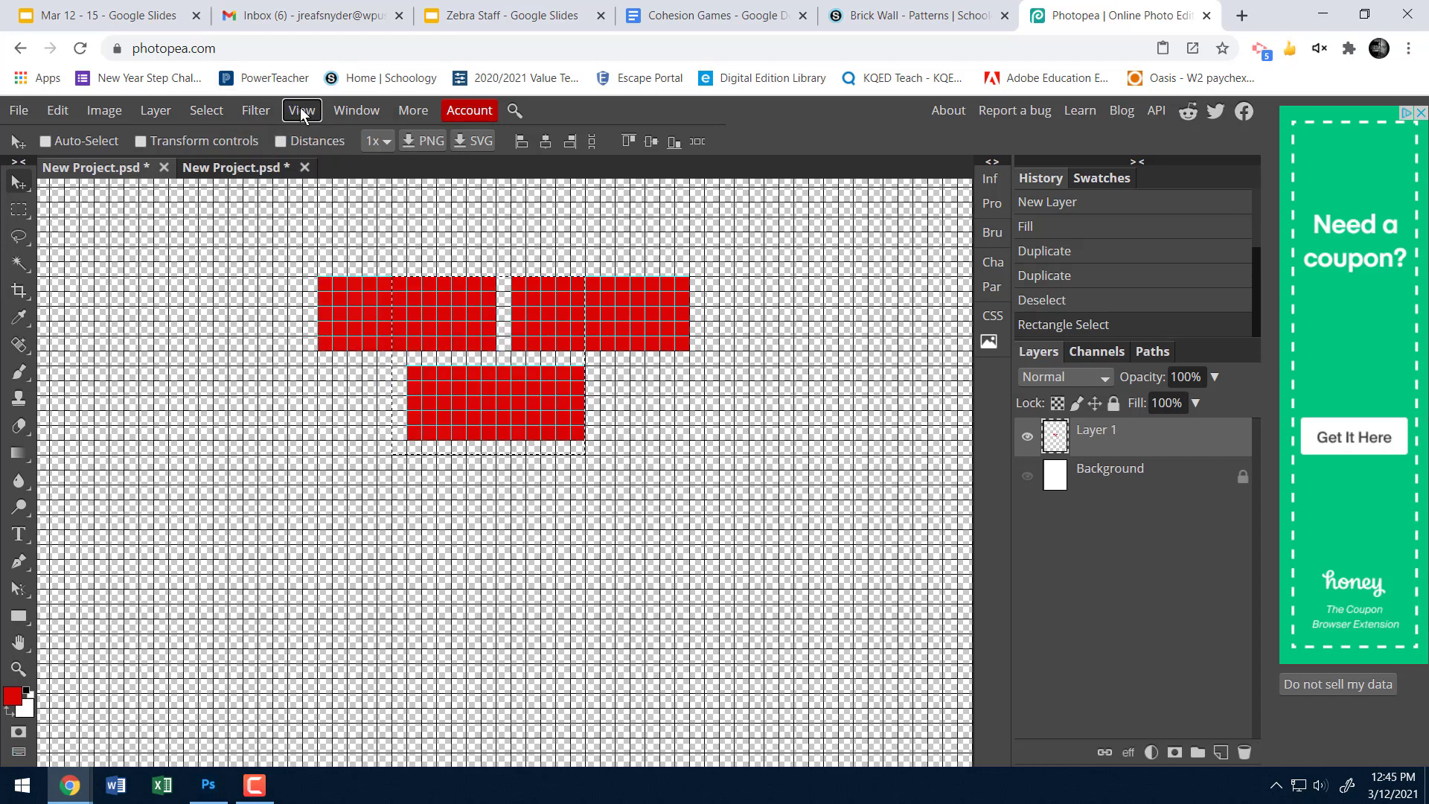
pyautogui.click(302, 110)
pyautogui.moveTo(387, 298)
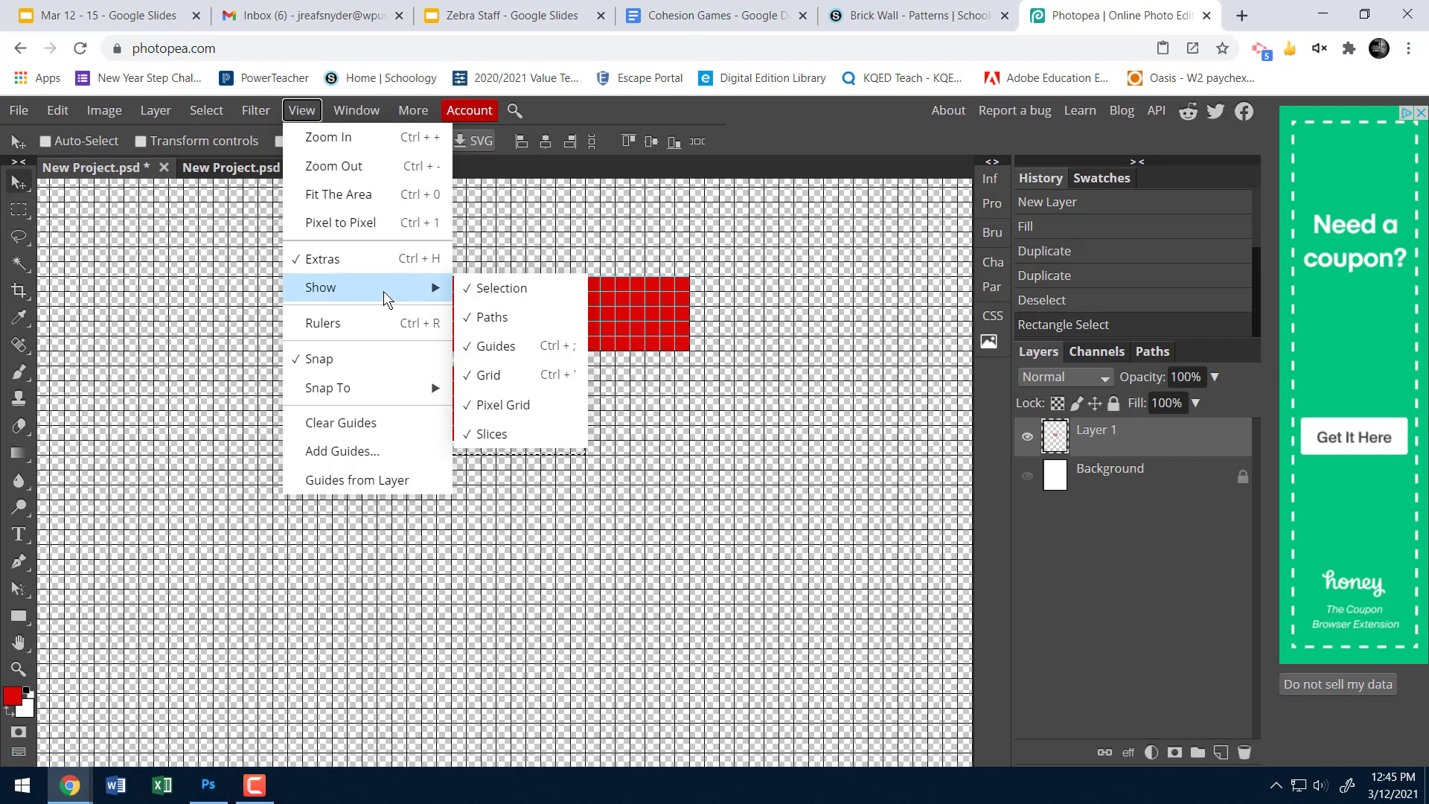
pyautogui.click(510, 375)
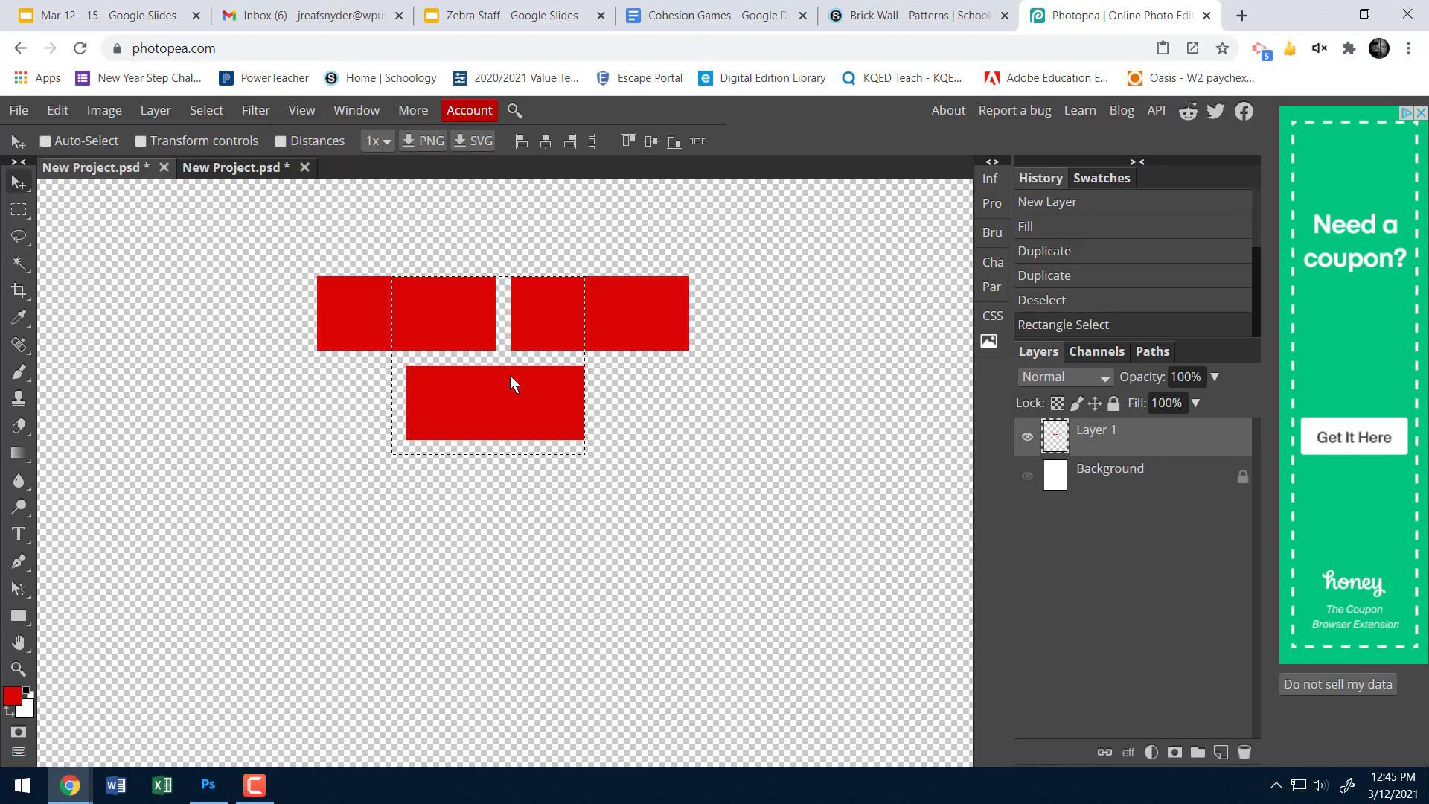
# Select all three red bricks with a rectangular selection, delete them from Layer 1 and deselect
pyautogui.scroll(-5, 540, 442)
pyautogui.scroll(1, 541, 442)
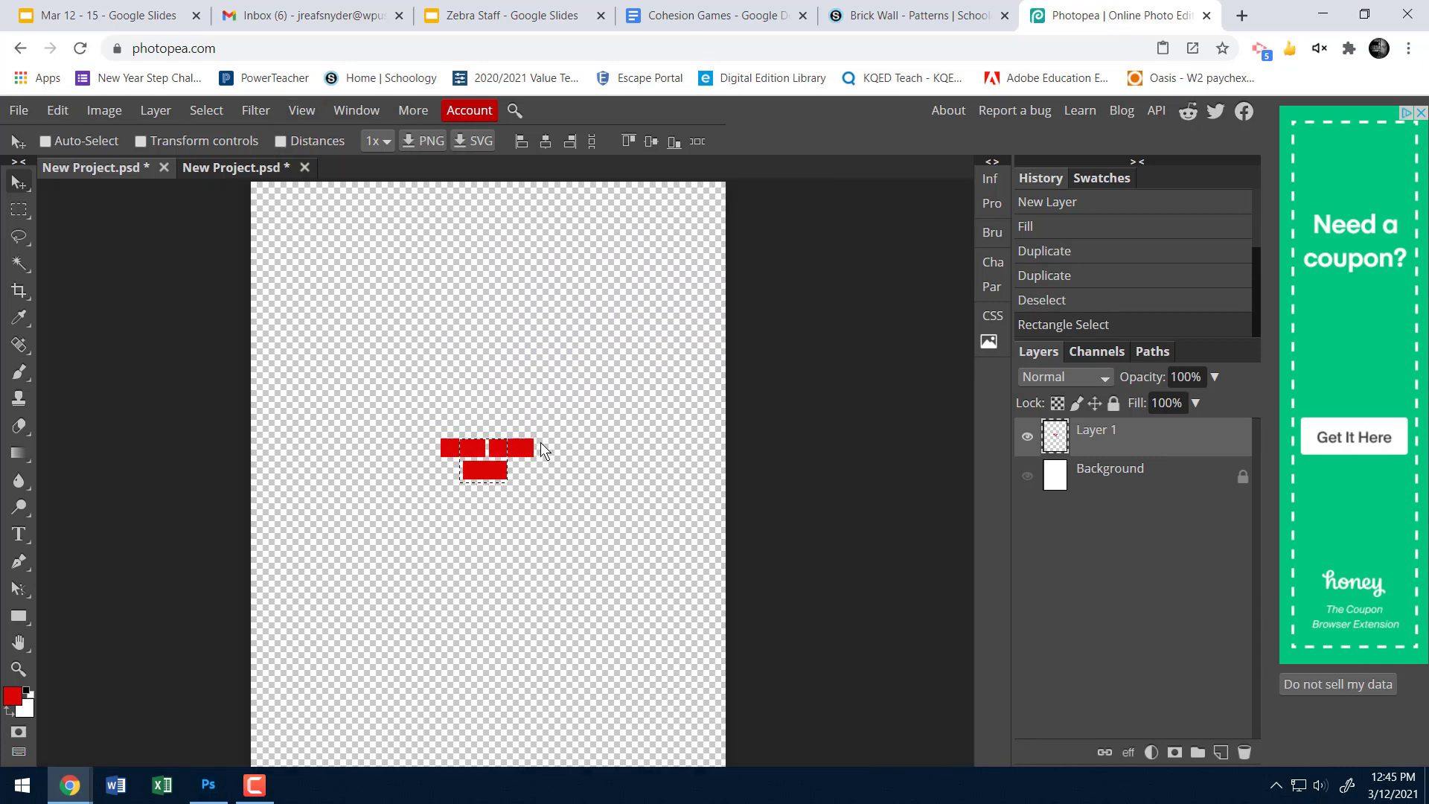
pyautogui.scroll(-1, 540, 443)
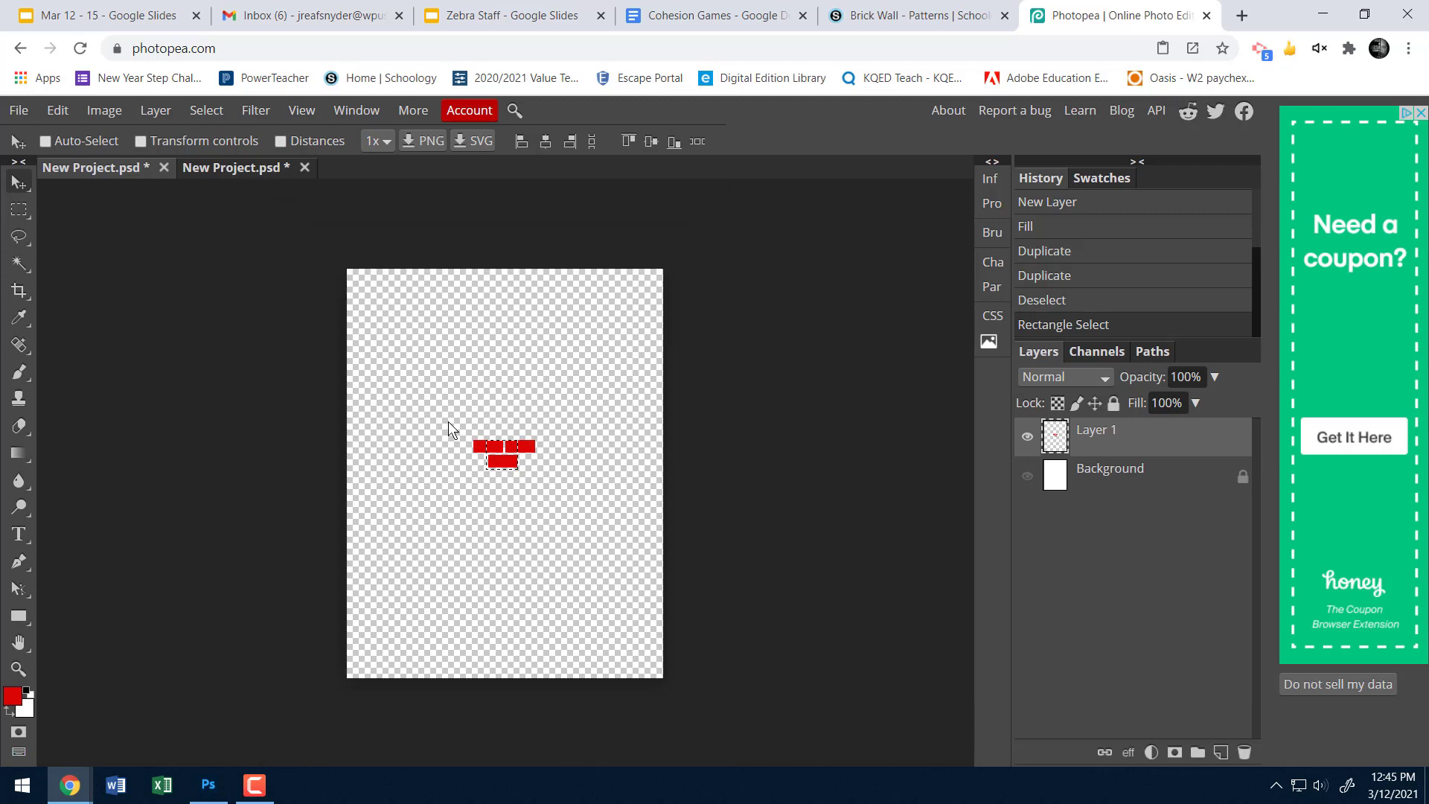
pyautogui.click(18, 209)
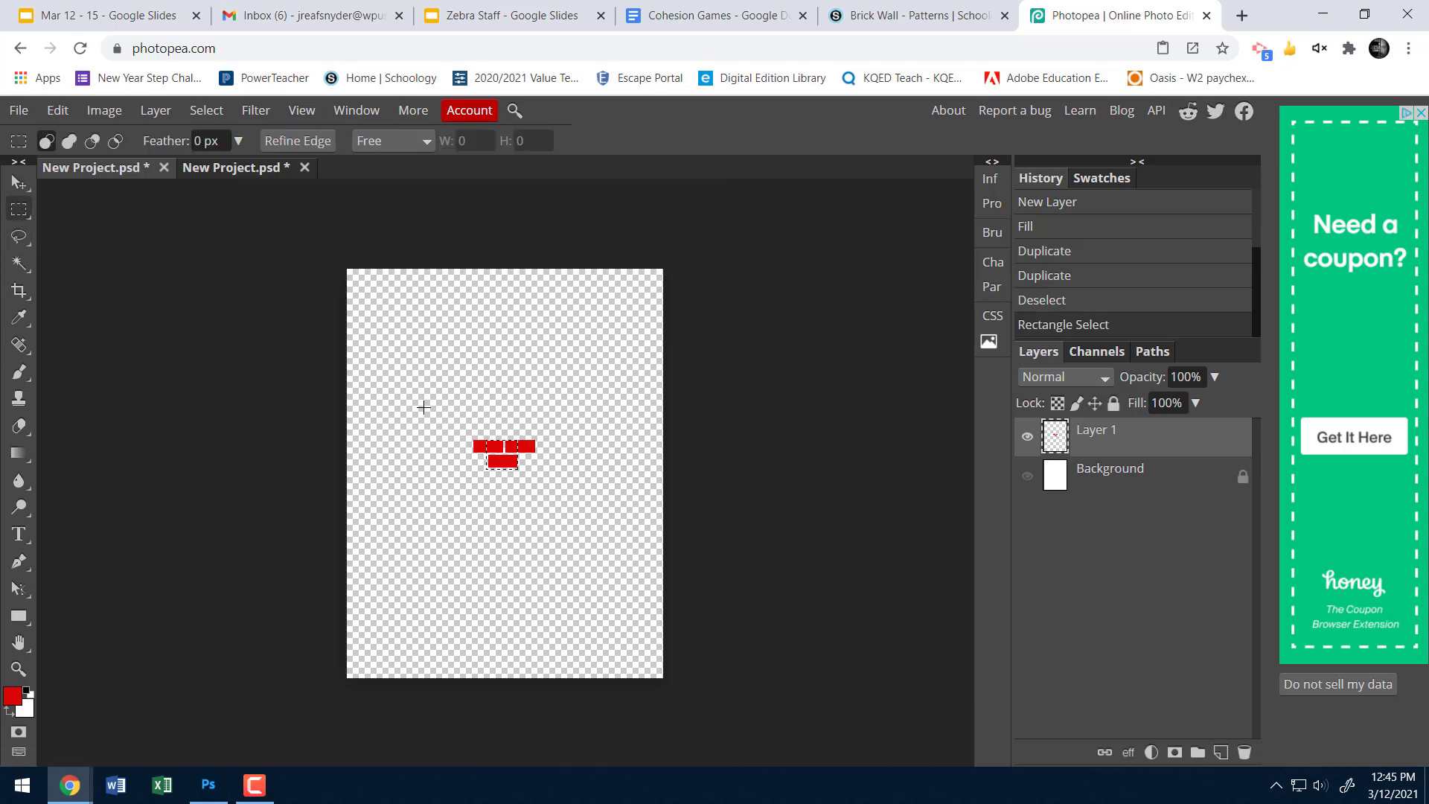
pyautogui.click(462, 436)
pyautogui.moveTo(462, 431); pyautogui.dragTo(555, 480)
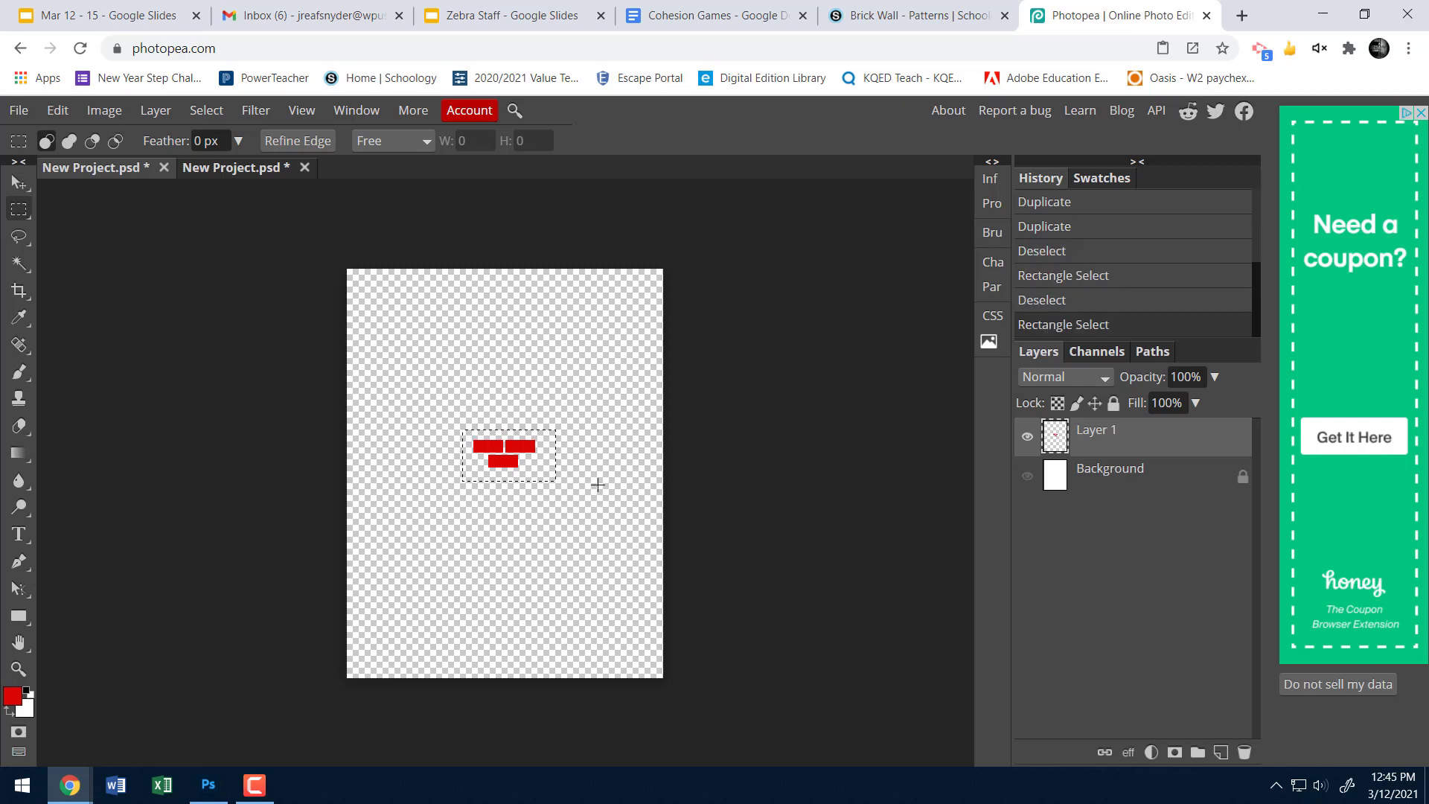
pyautogui.press('Delete')
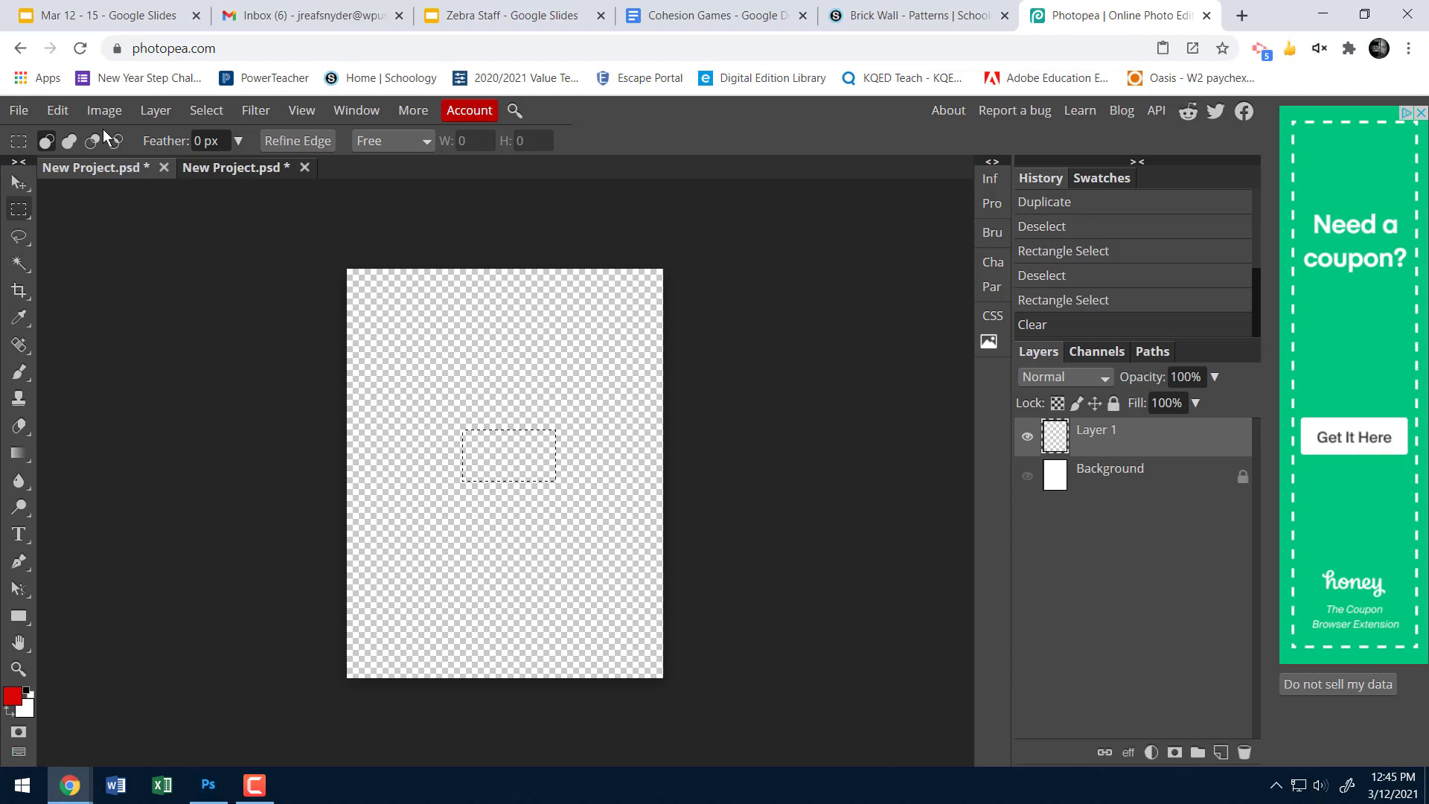
pyautogui.click(213, 107)
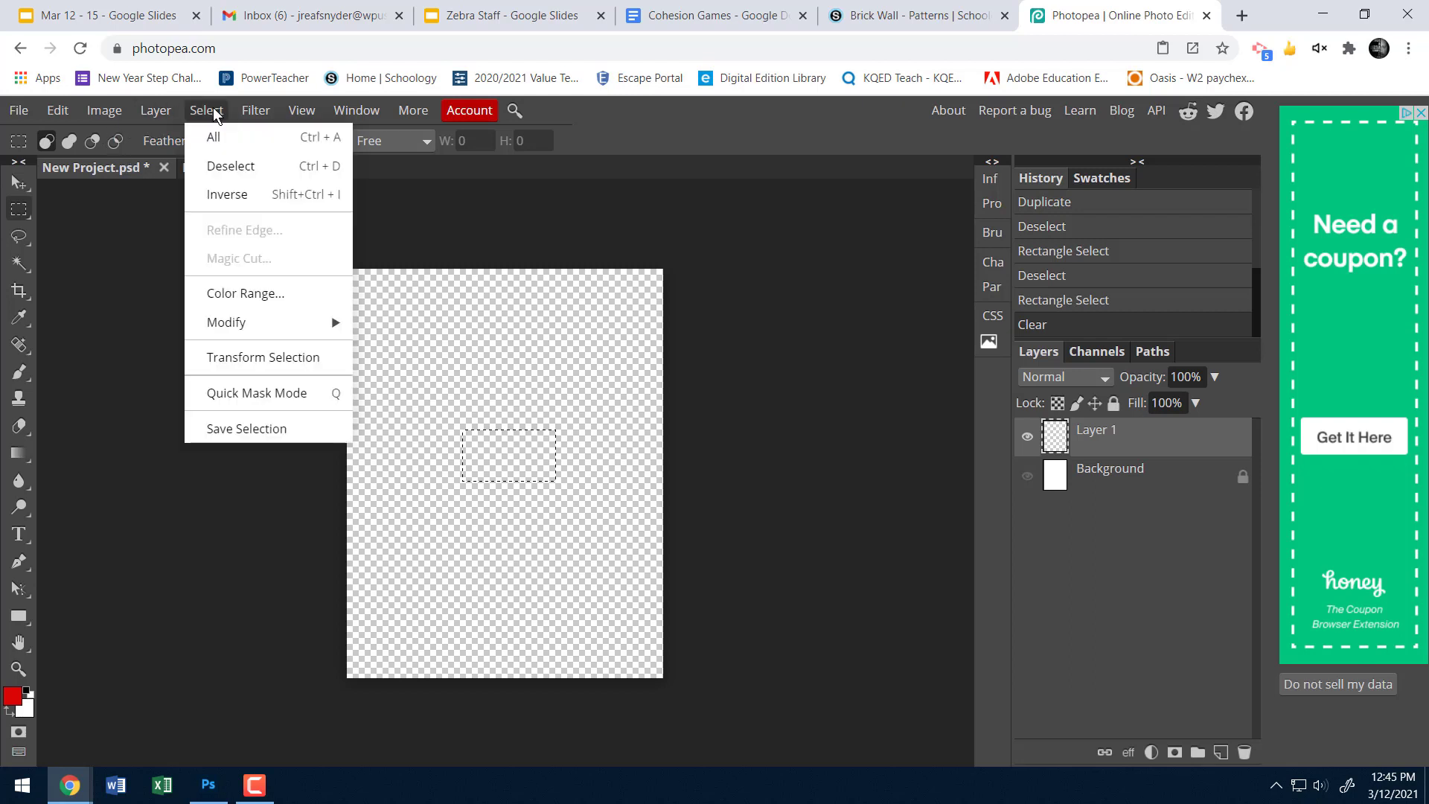
pyautogui.click(253, 166)
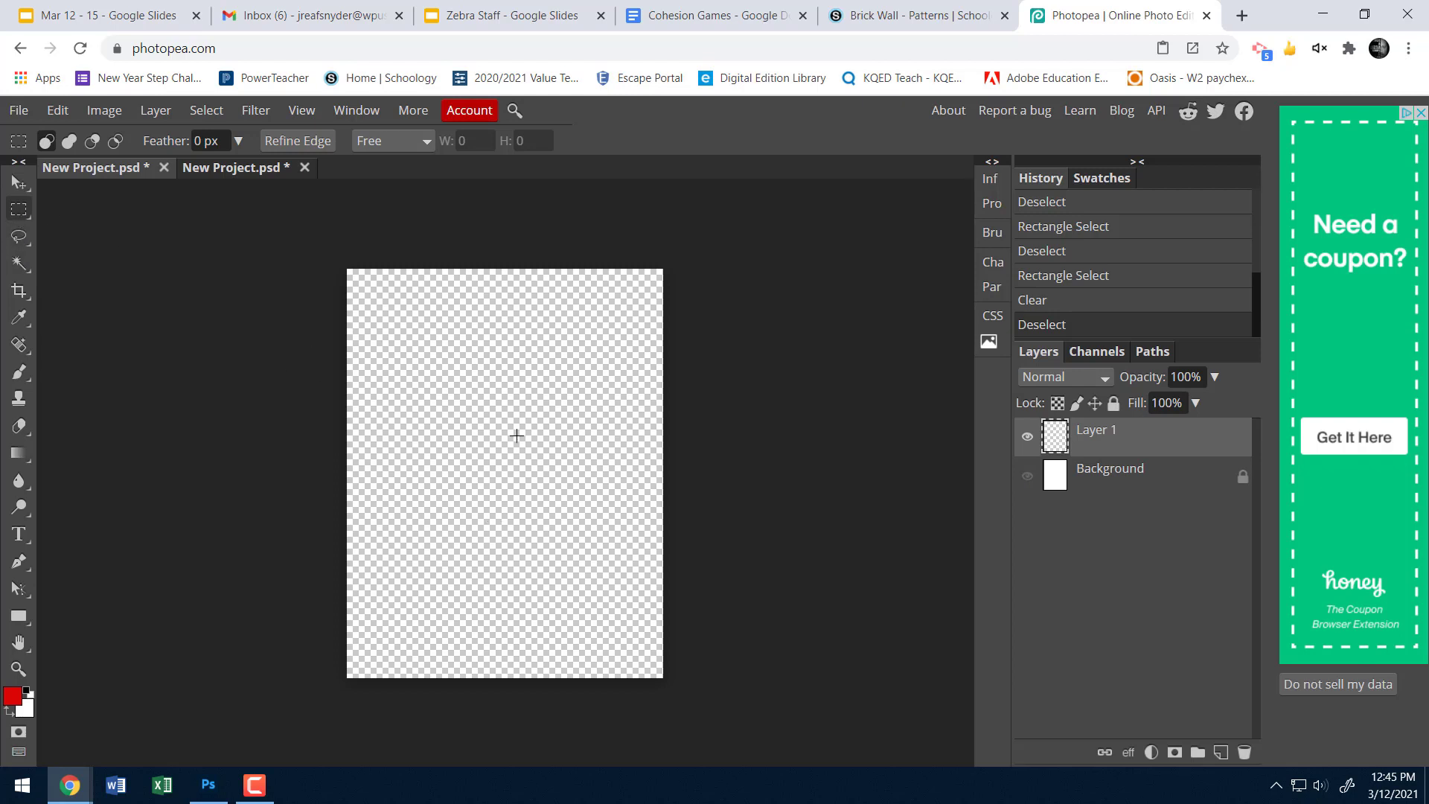
pyautogui.click(55, 111)
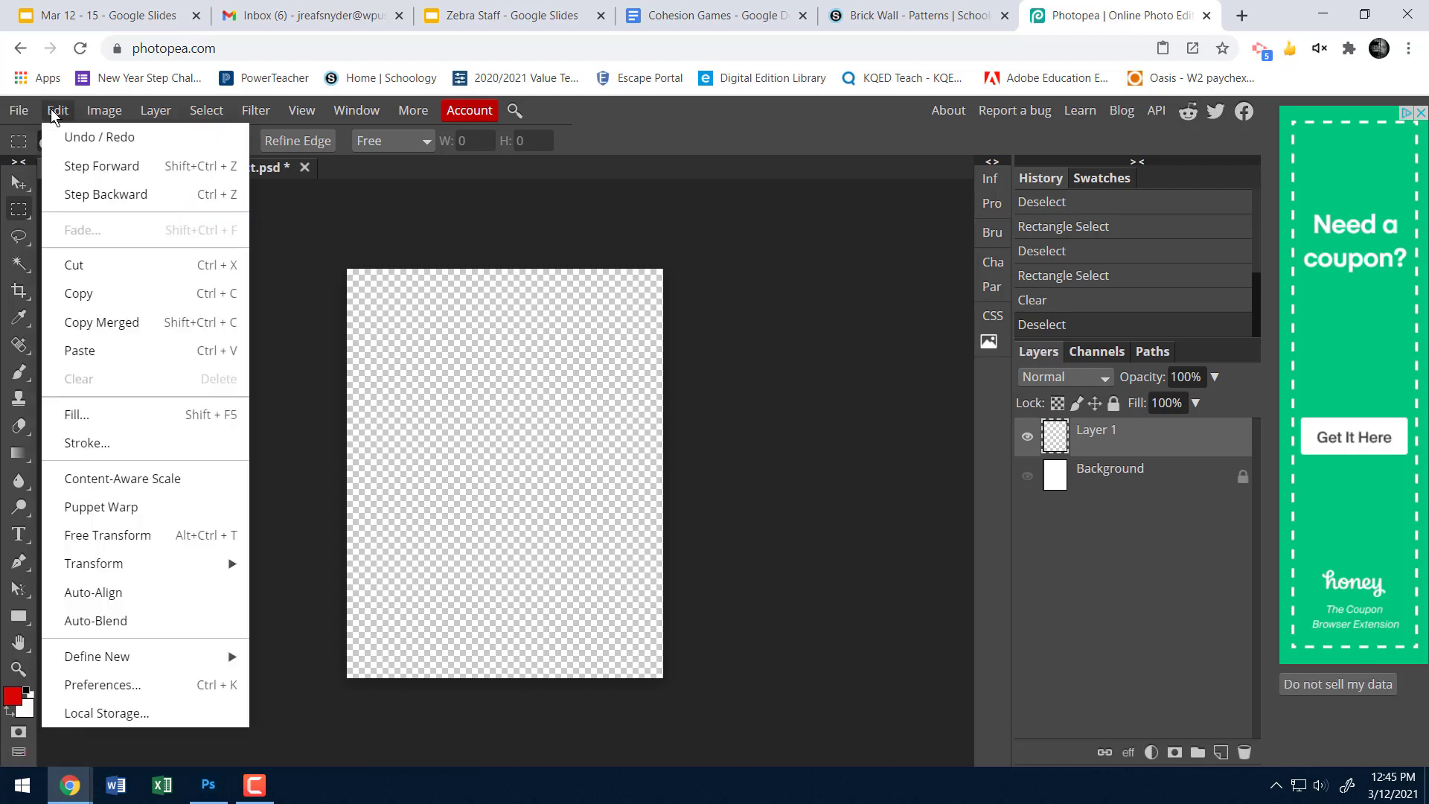
pyautogui.click(104, 419)
pyautogui.click(271, 305)
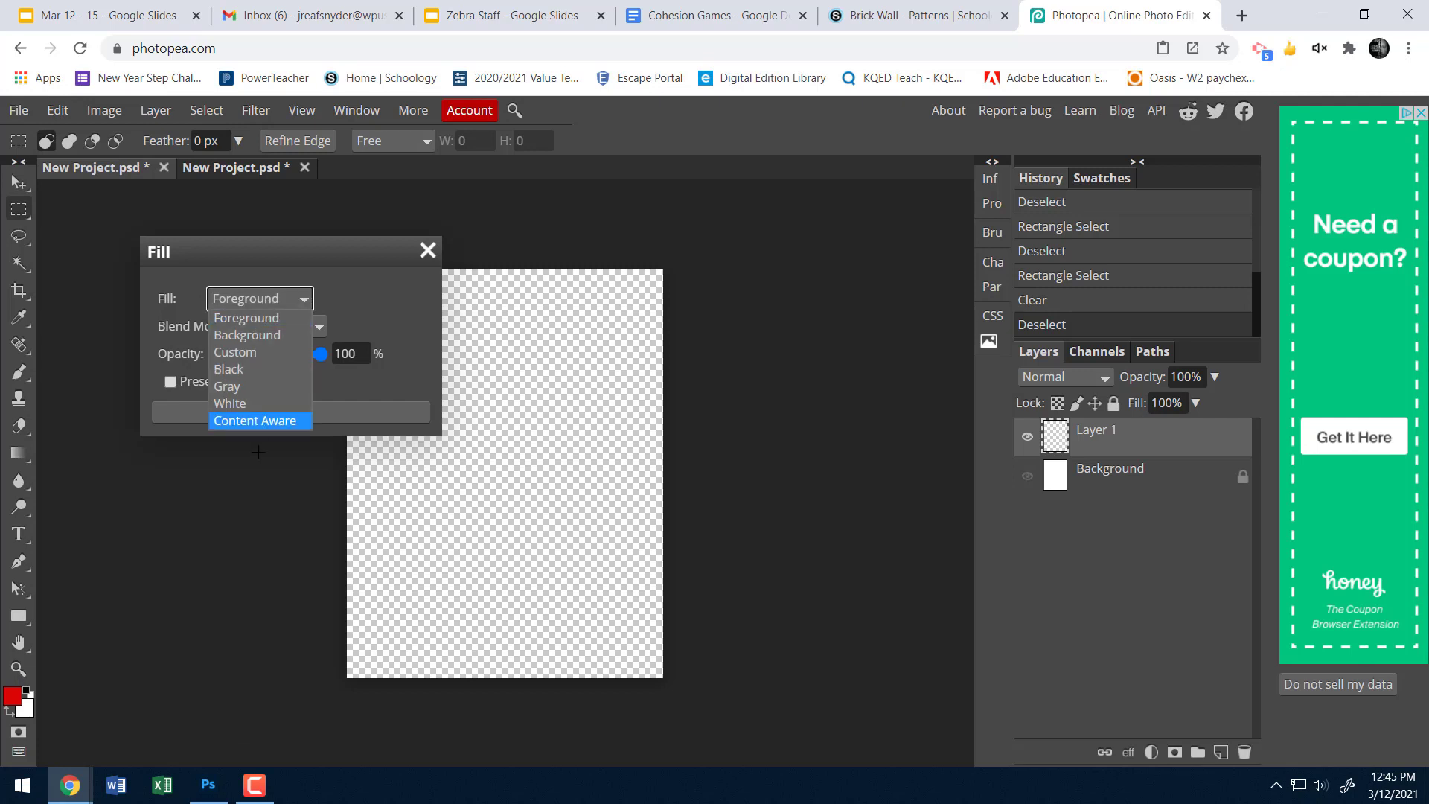
pyautogui.click(402, 283)
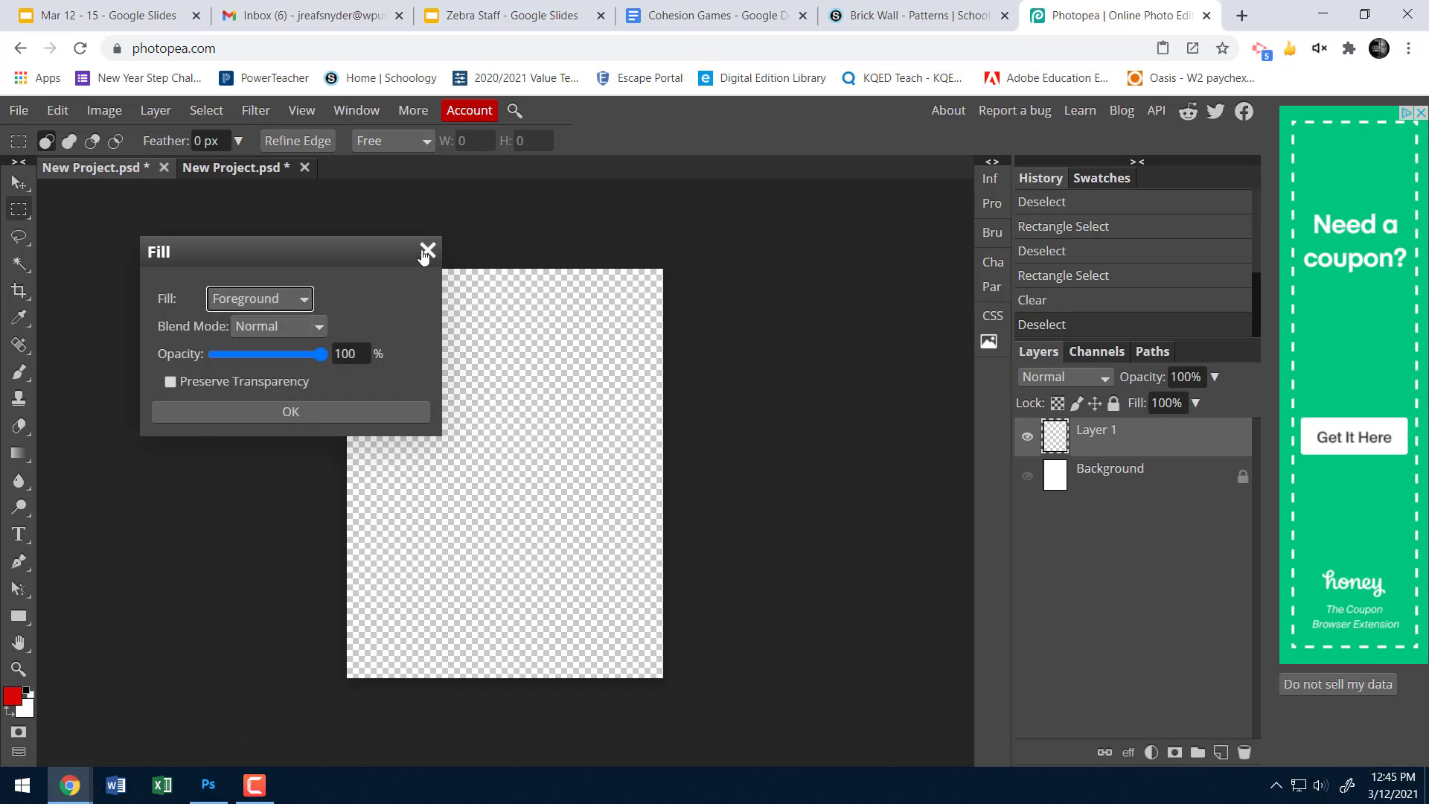
pyautogui.click(424, 251)
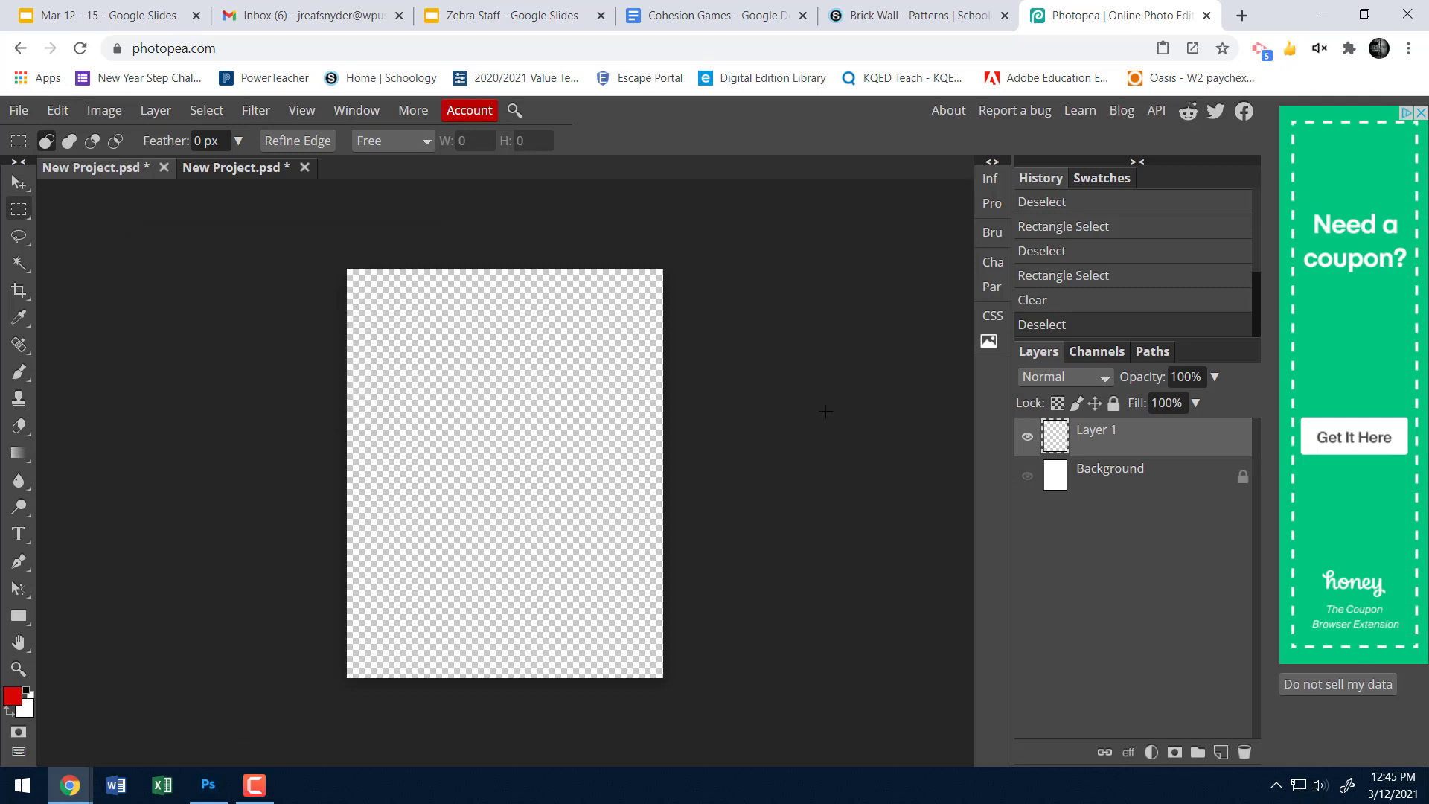
# Convert the empty Layer 1 into a Pattern Fill layer using the custom red brick pattern at 100% scale
pyautogui.click(1150, 757)
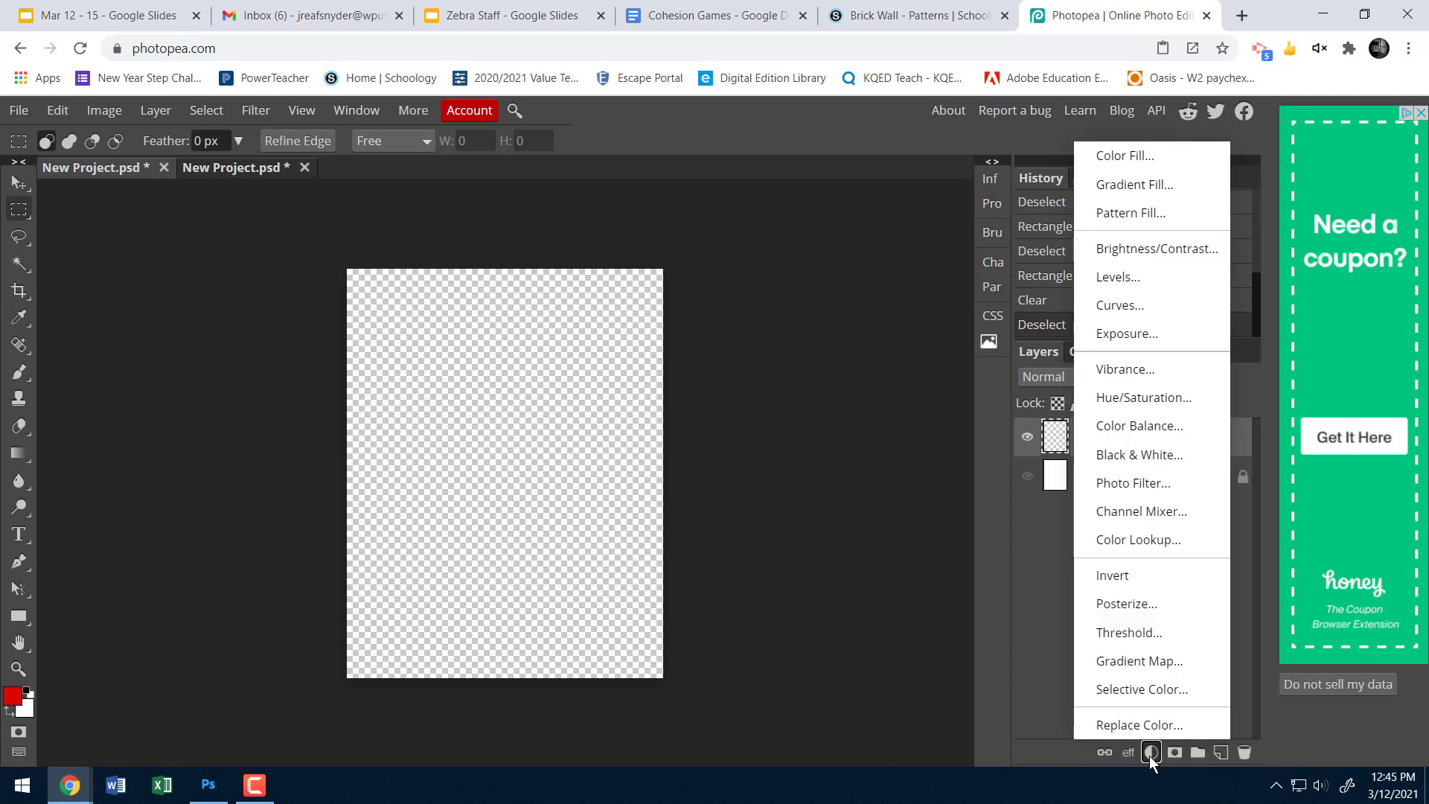
pyautogui.click(1139, 213)
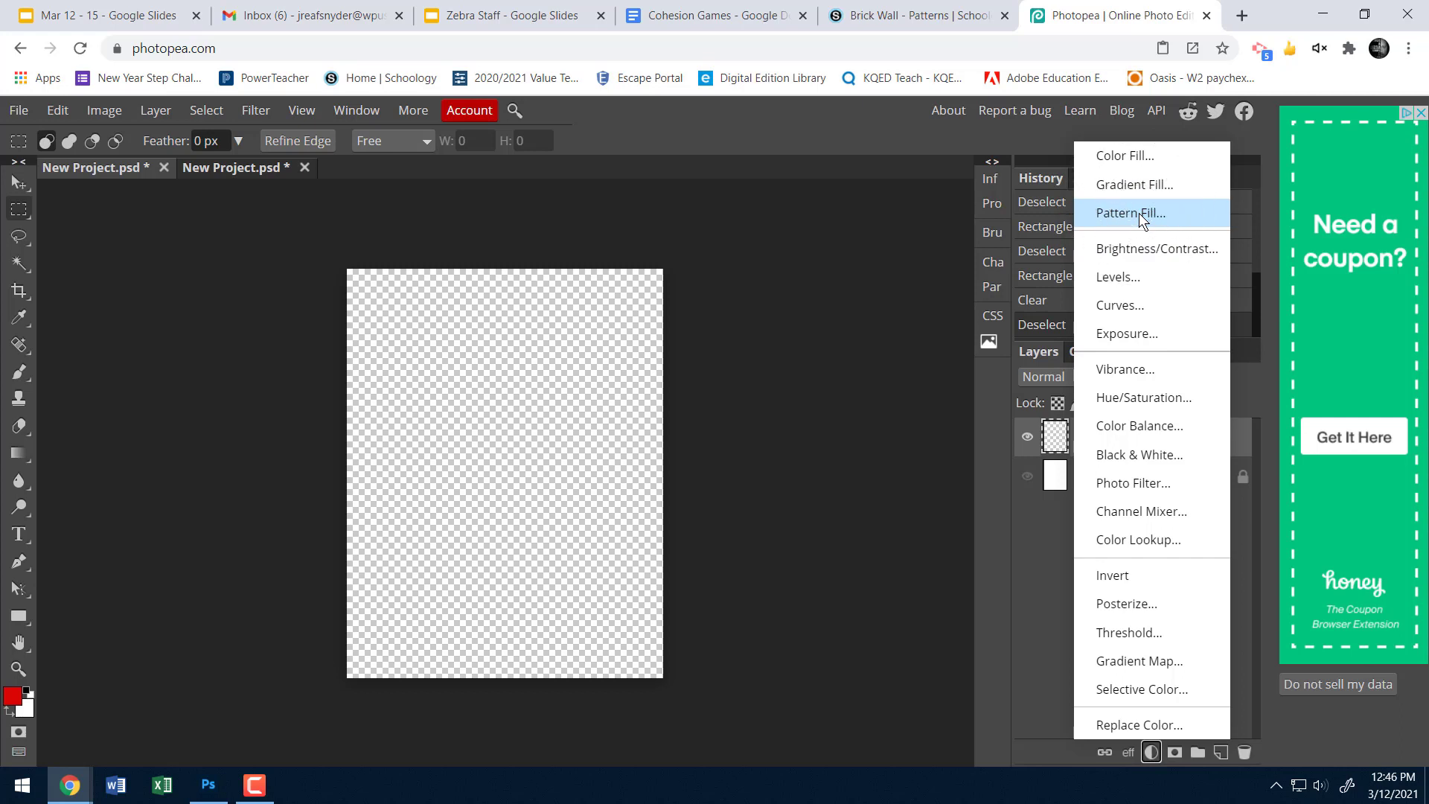
pyautogui.click(1139, 213)
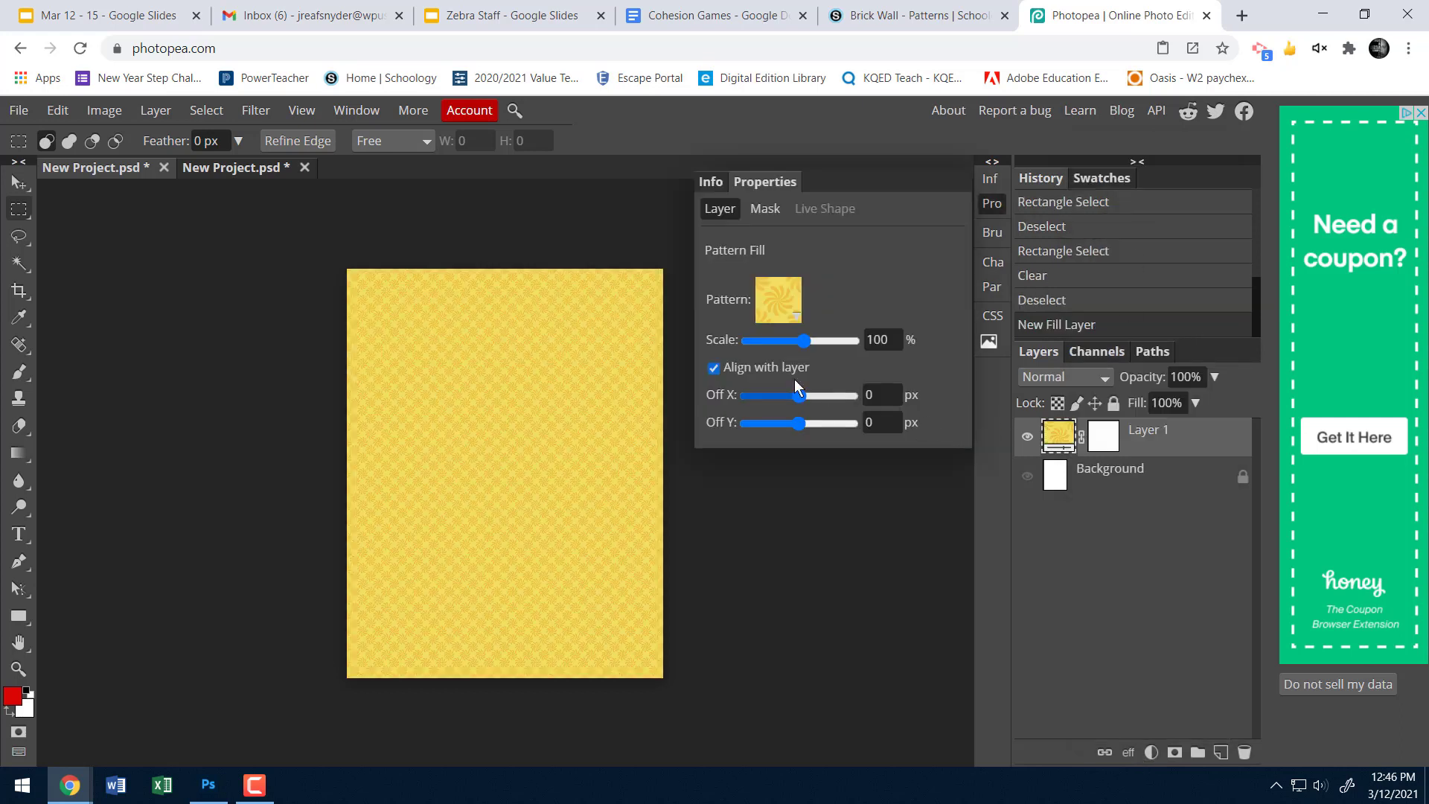
pyautogui.click(789, 296)
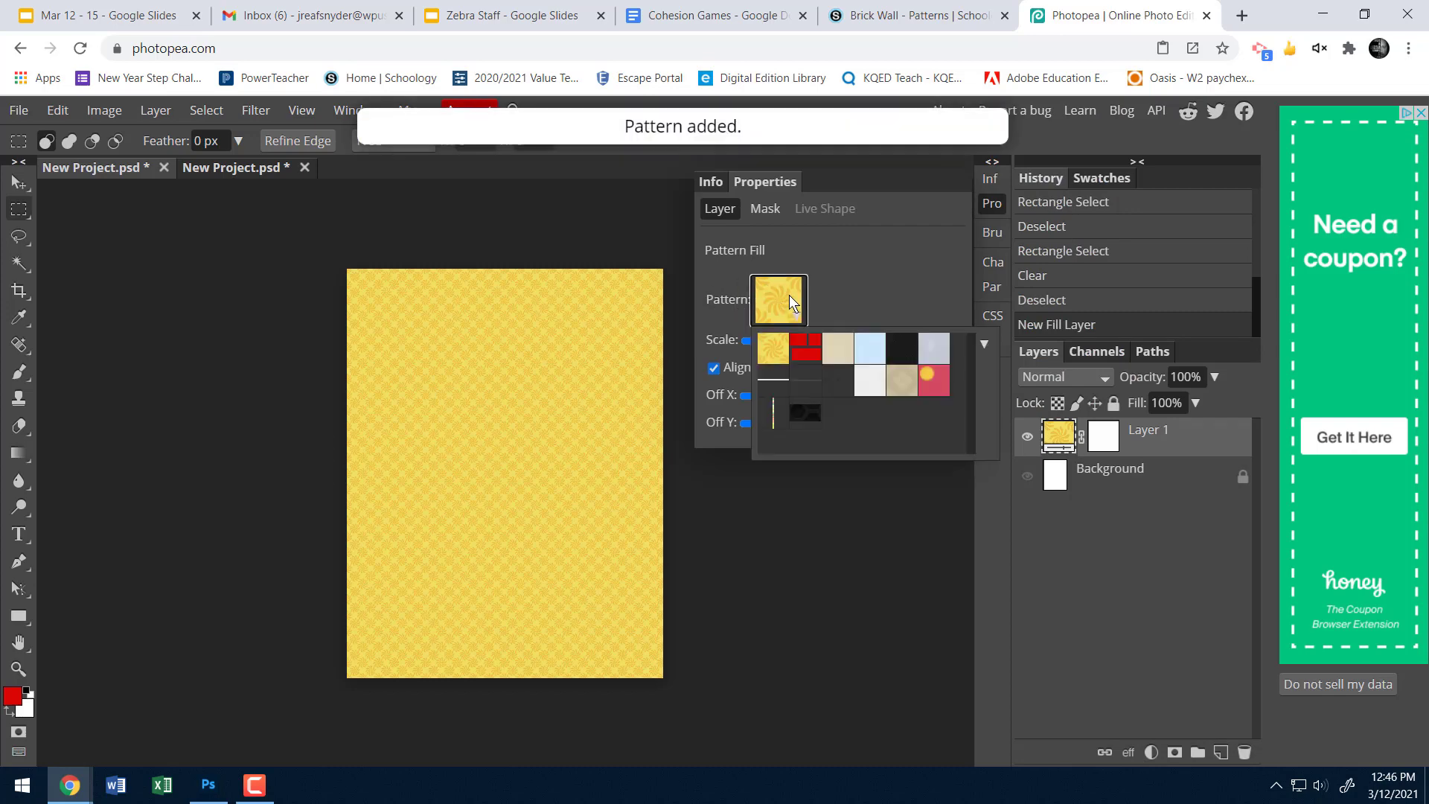
pyautogui.click(811, 358)
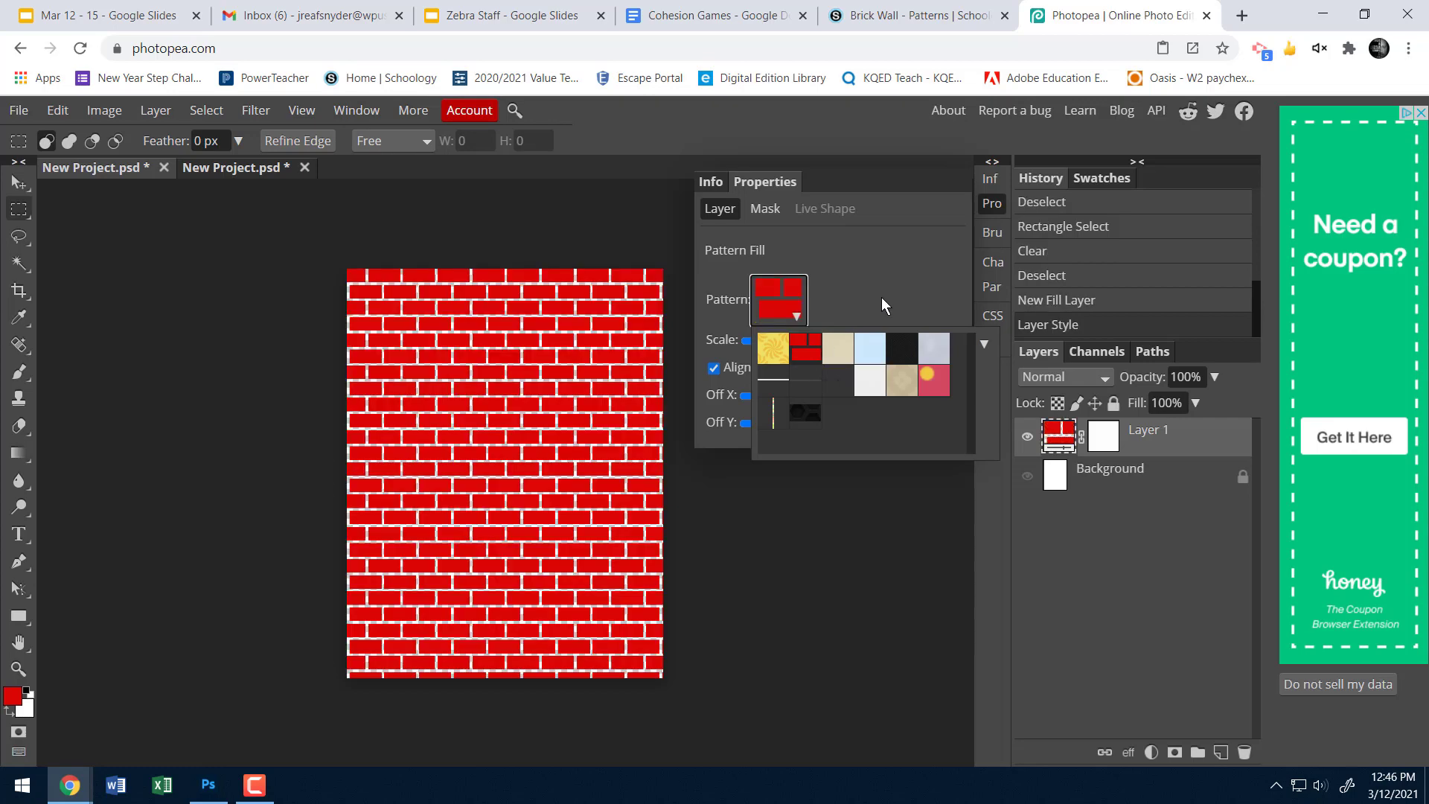
pyautogui.click(751, 355)
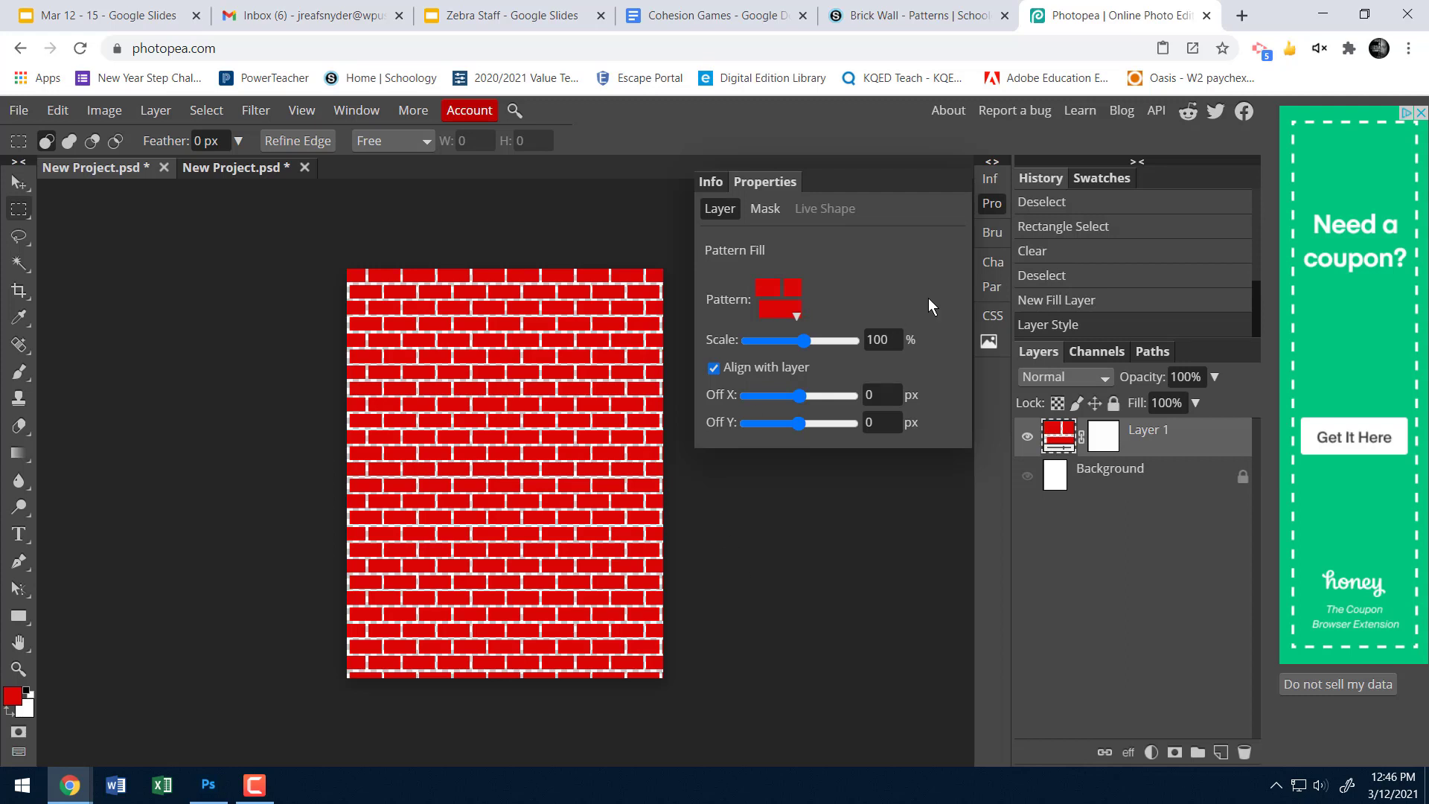
pyautogui.click(990, 203)
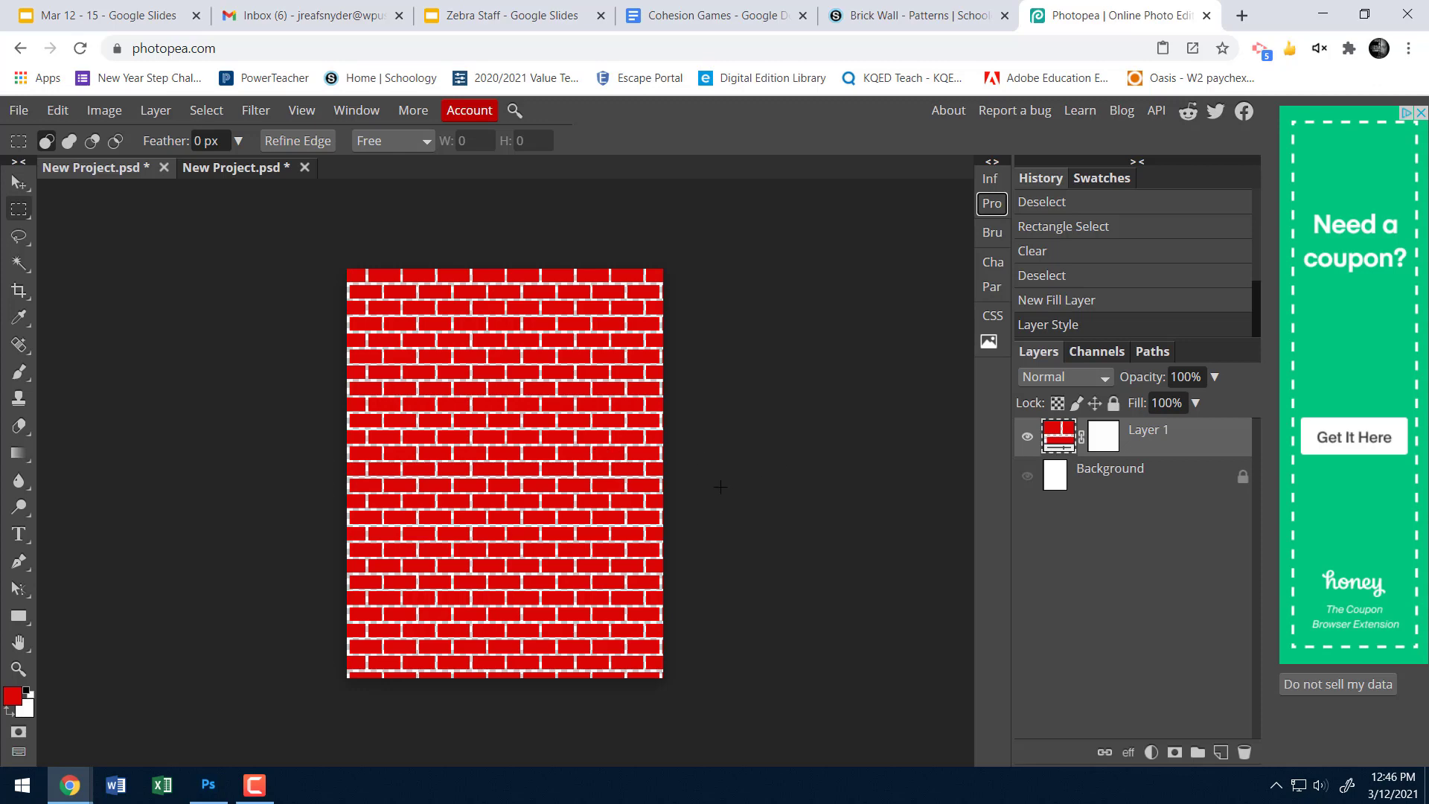
# Inspect the brick fill up close and show the white Background layer behind it
pyautogui.scroll(-3, 577, 459)
pyautogui.scroll(5, 566, 459)
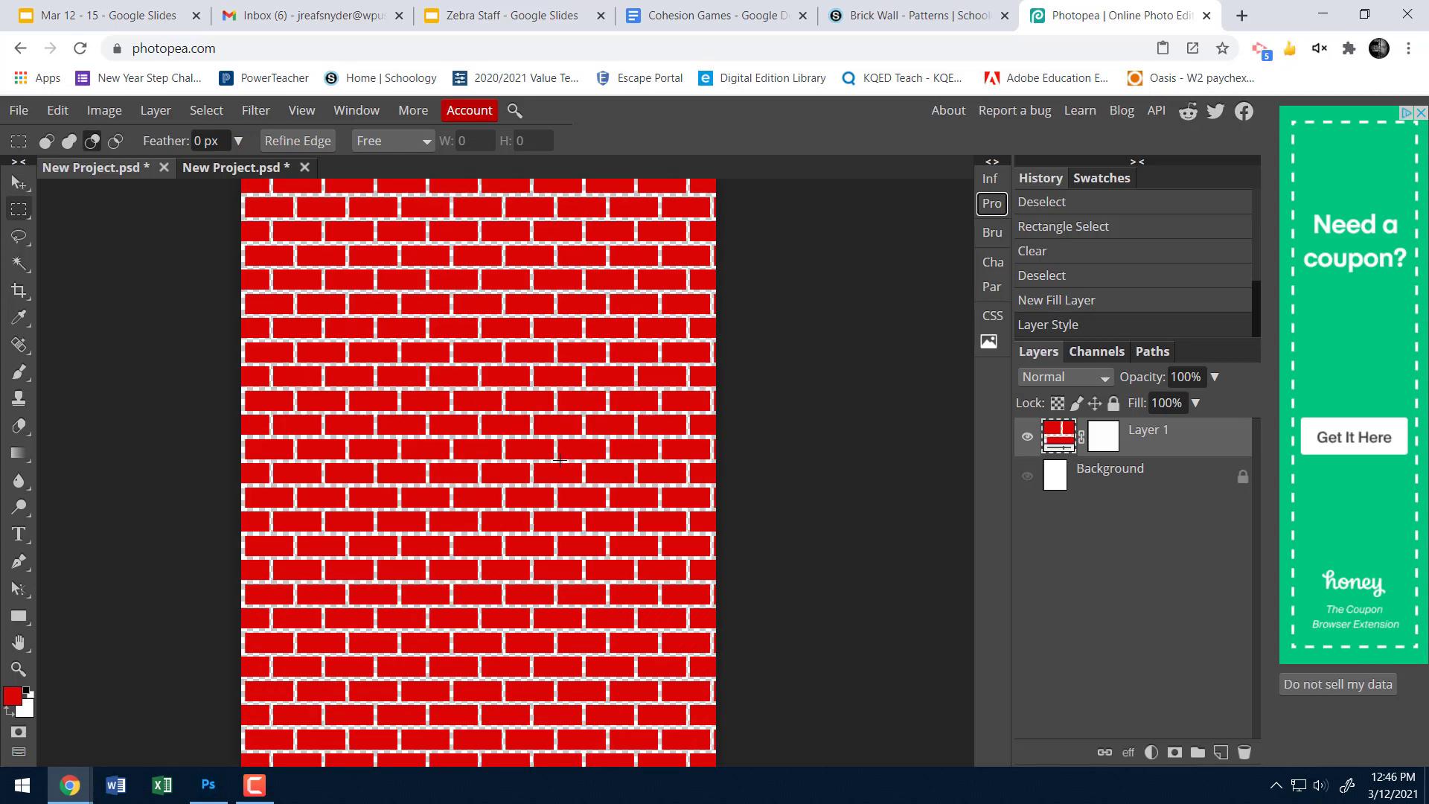
pyautogui.scroll(1, 560, 459)
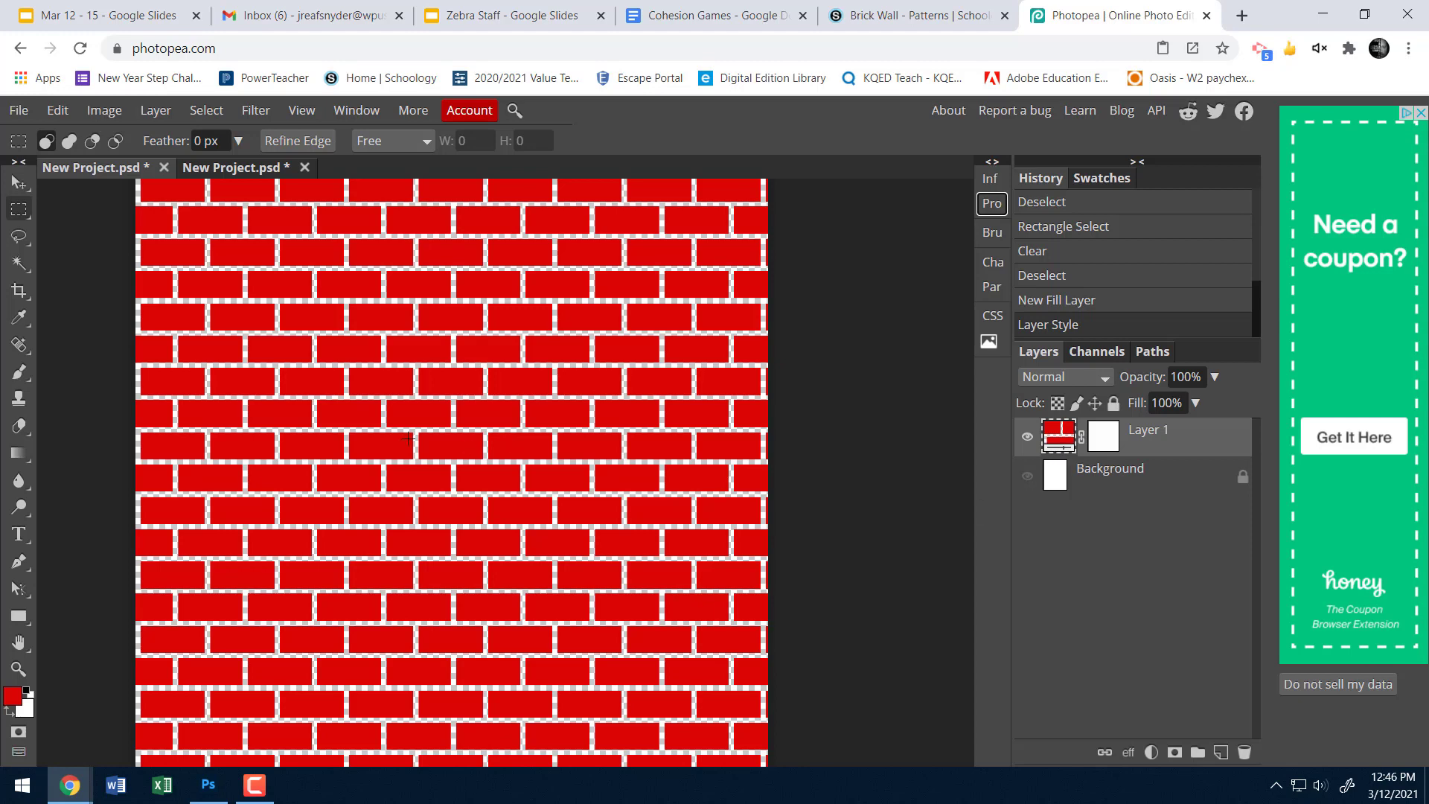
pyautogui.click(1028, 477)
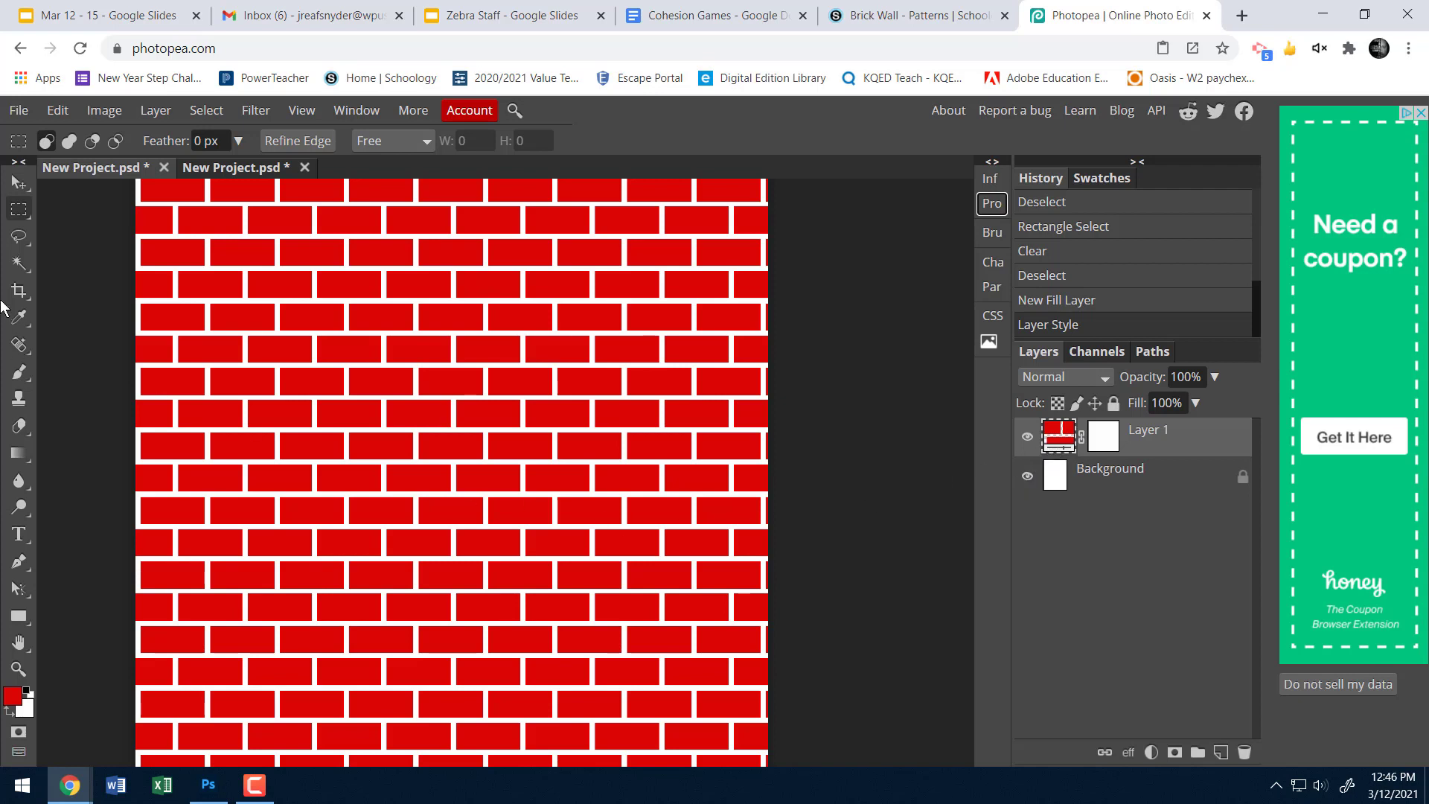
pyautogui.click(18, 265)
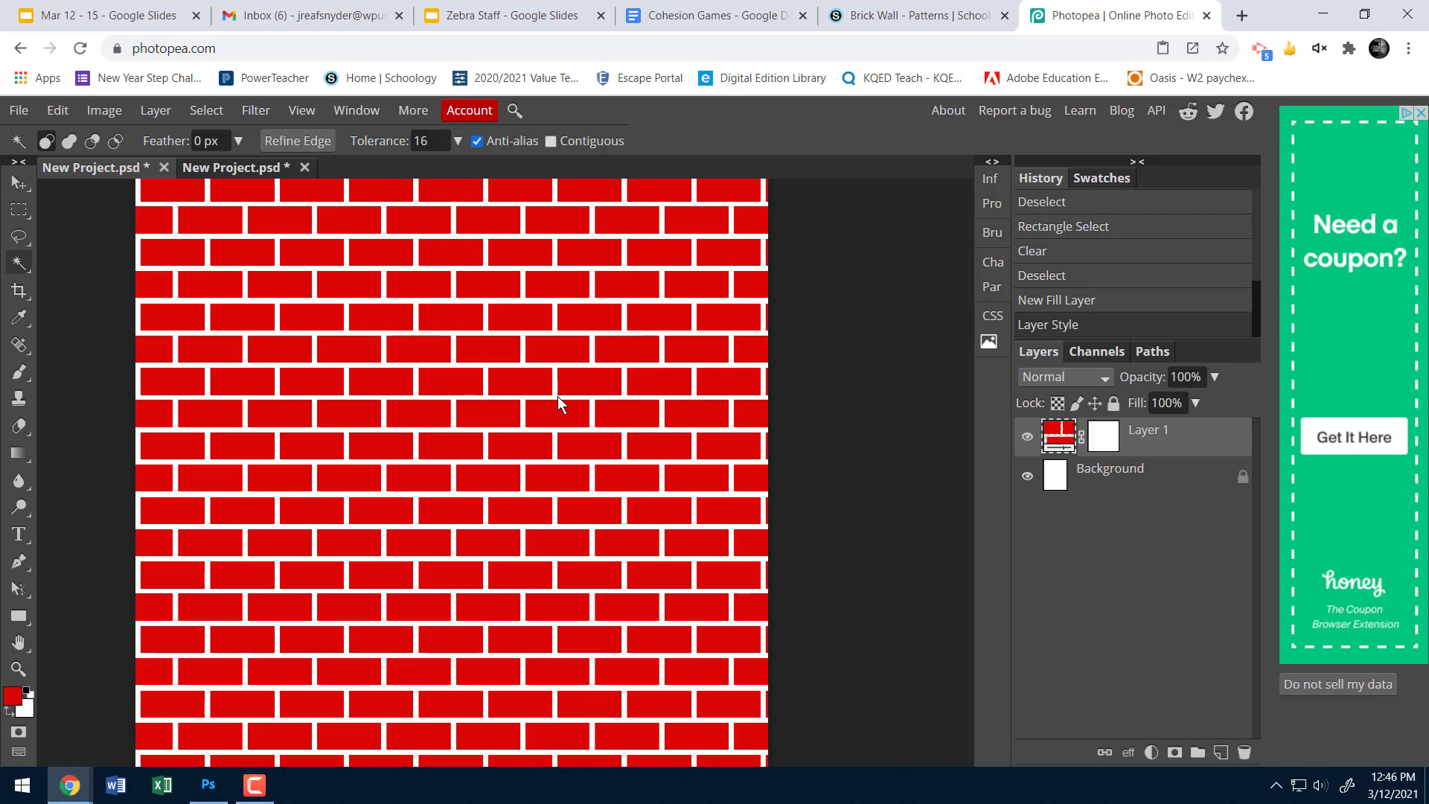
pyautogui.rightClick(1063, 445)
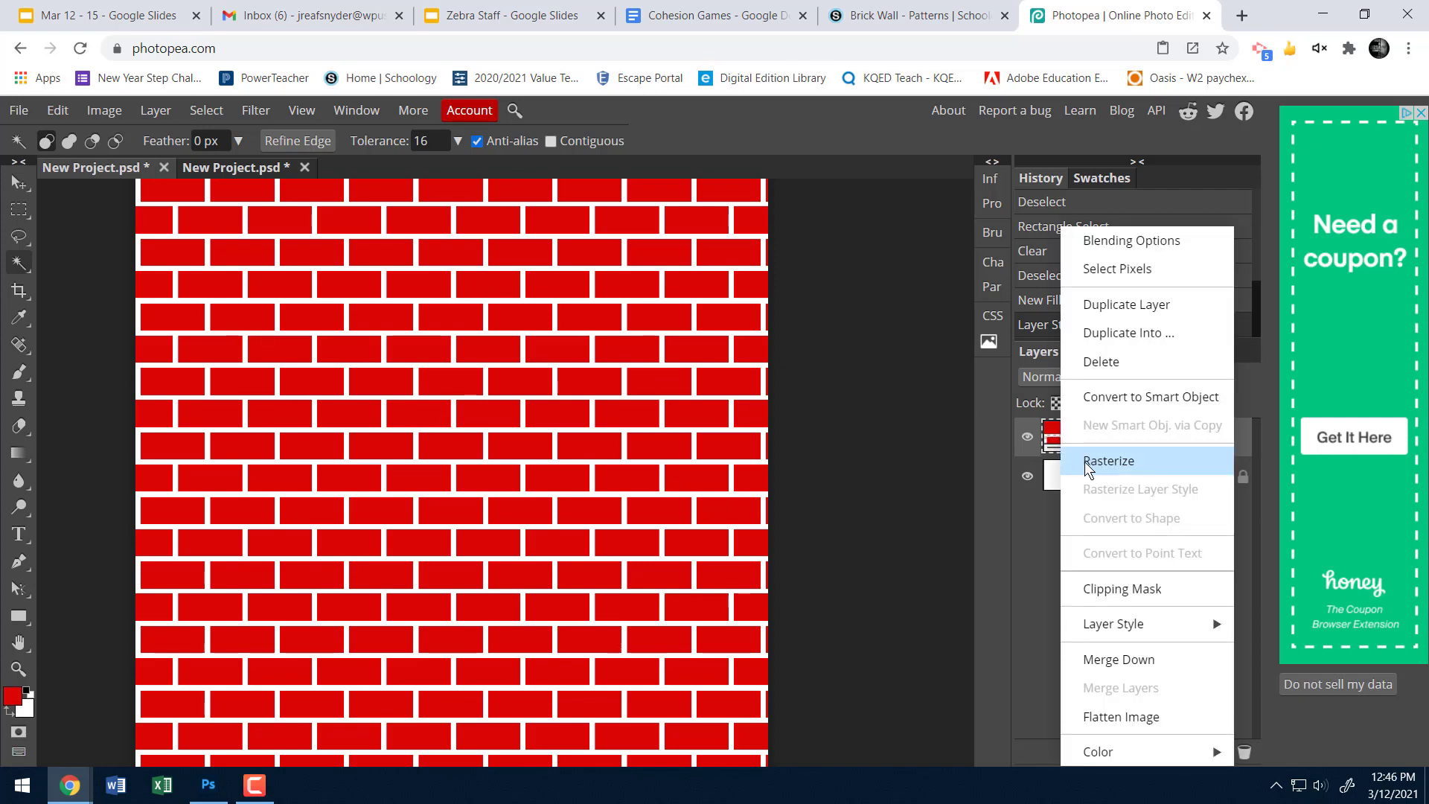
pyautogui.click(1039, 526)
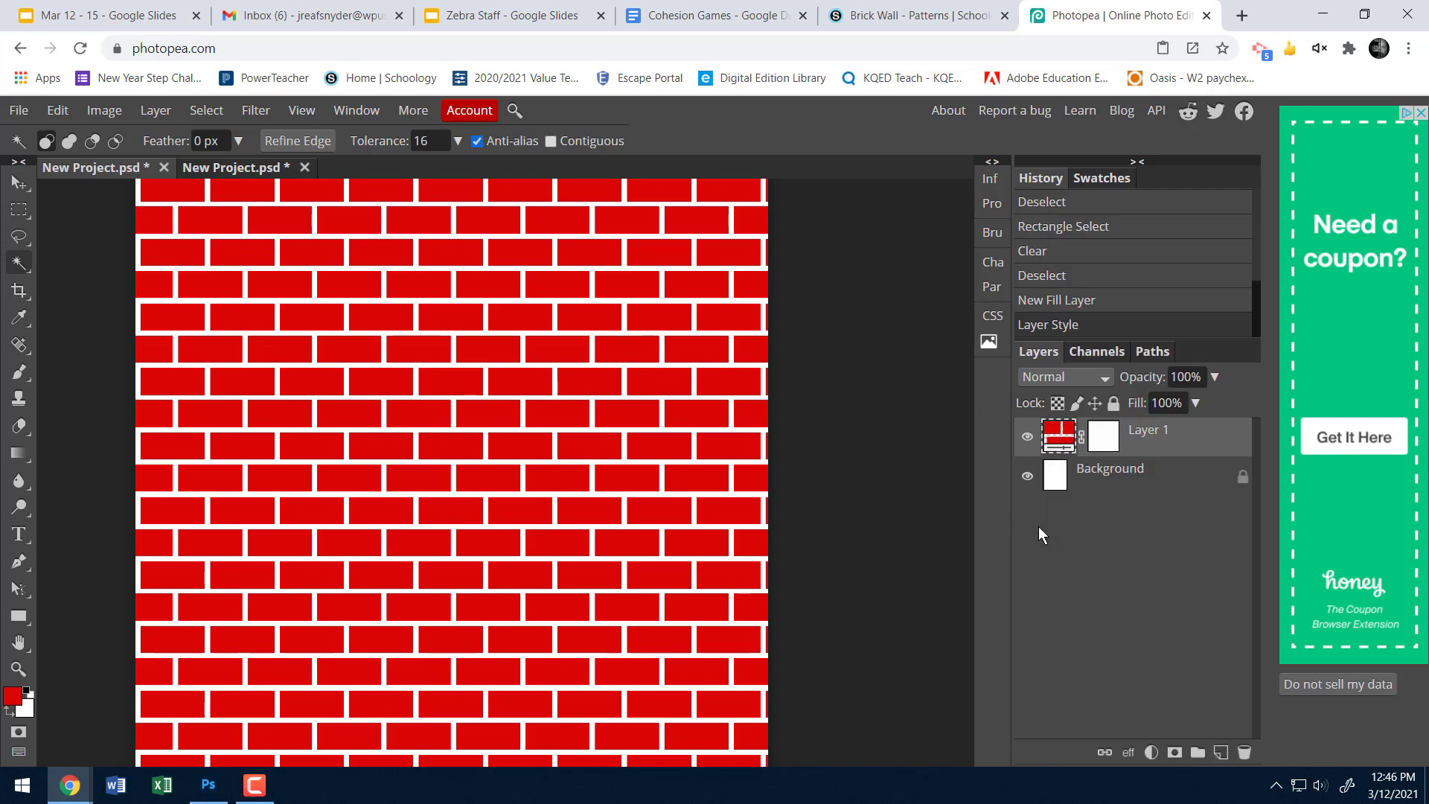
pyautogui.scroll(-3, 547, 449)
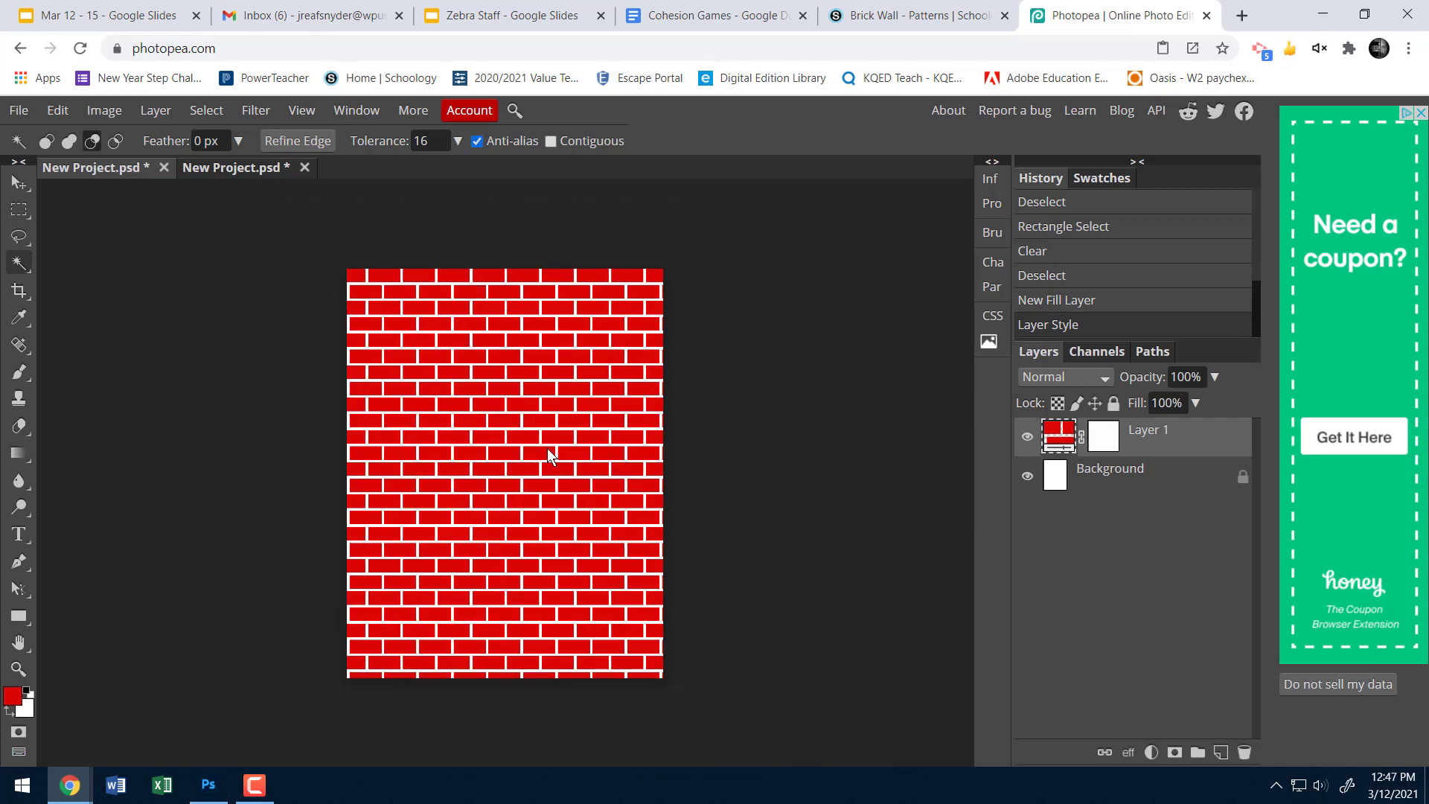
pyautogui.scroll(2, 547, 449)
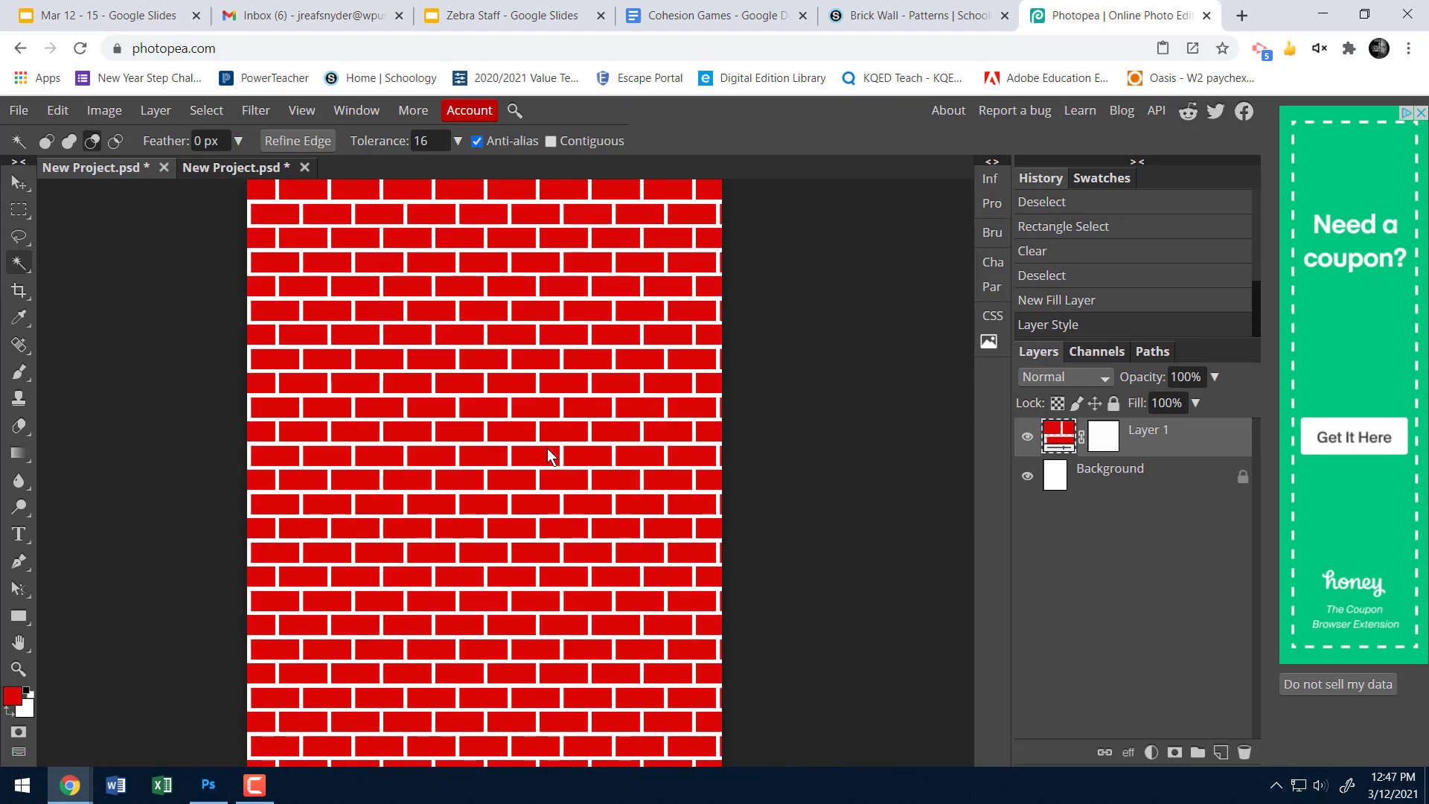
pyautogui.scroll(-1, 549, 456)
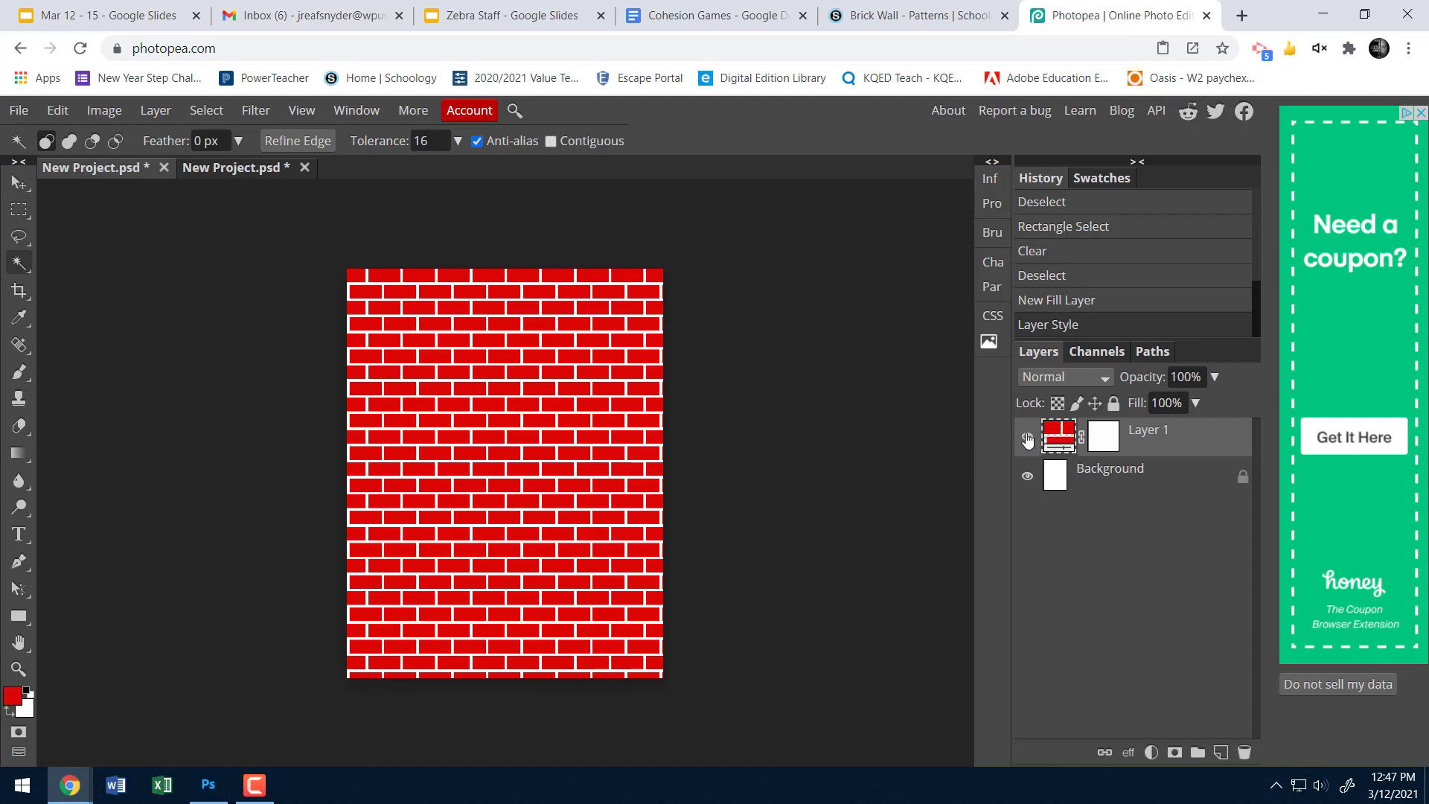
# Make the Background layer active and toggle the visibility of both layers off and on to compare them
pyautogui.click(1050, 482)
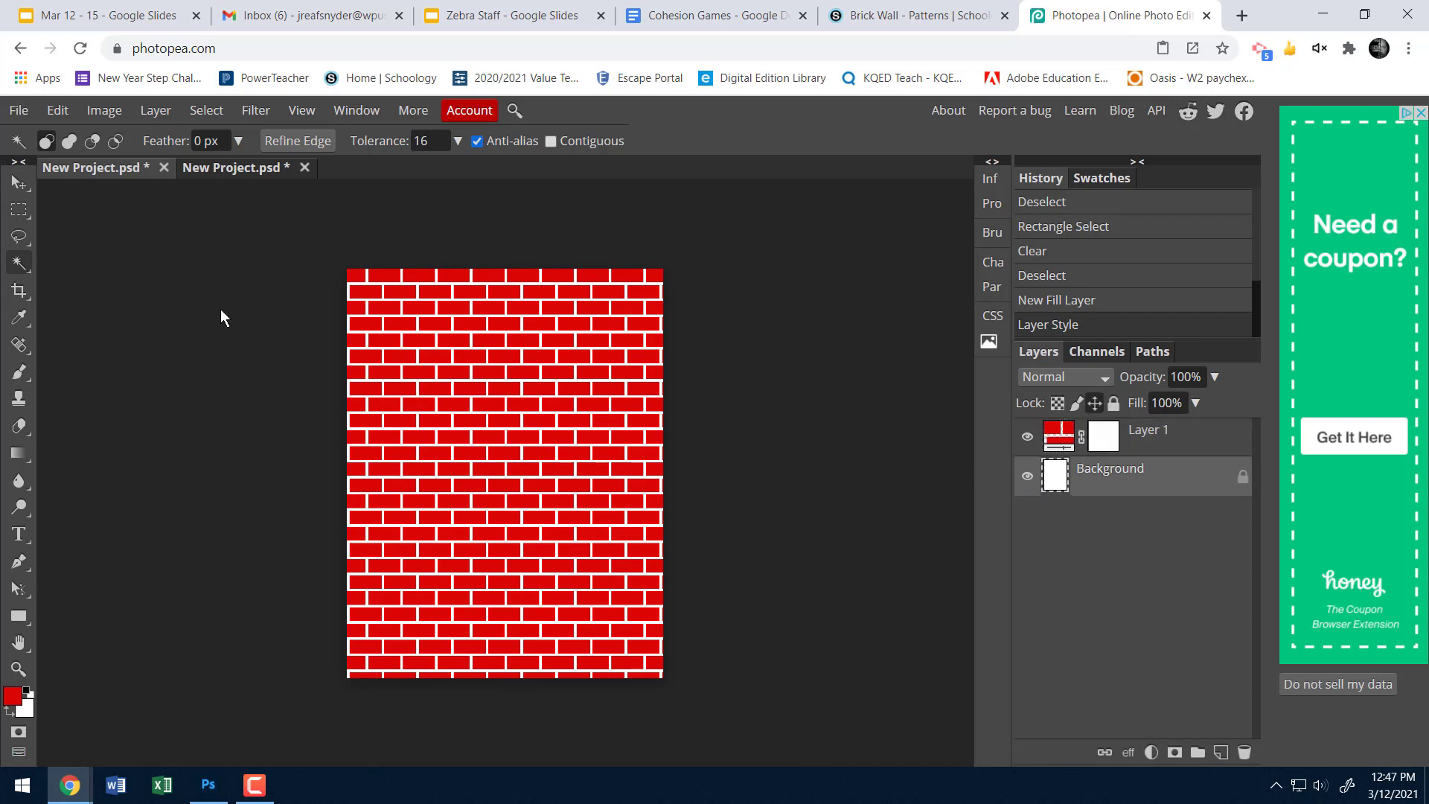
pyautogui.click(1028, 441)
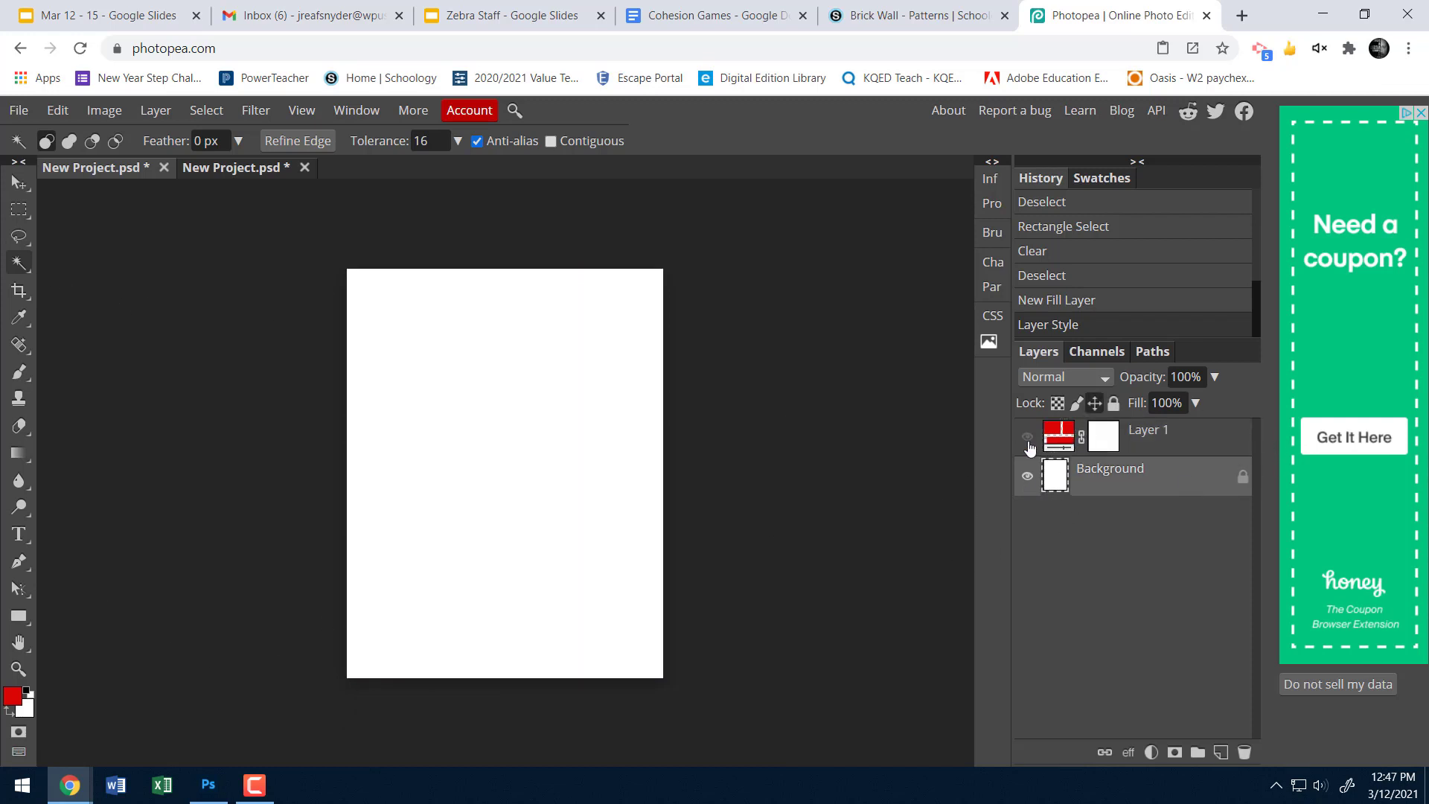
pyautogui.click(1028, 437)
pyautogui.click(1028, 477)
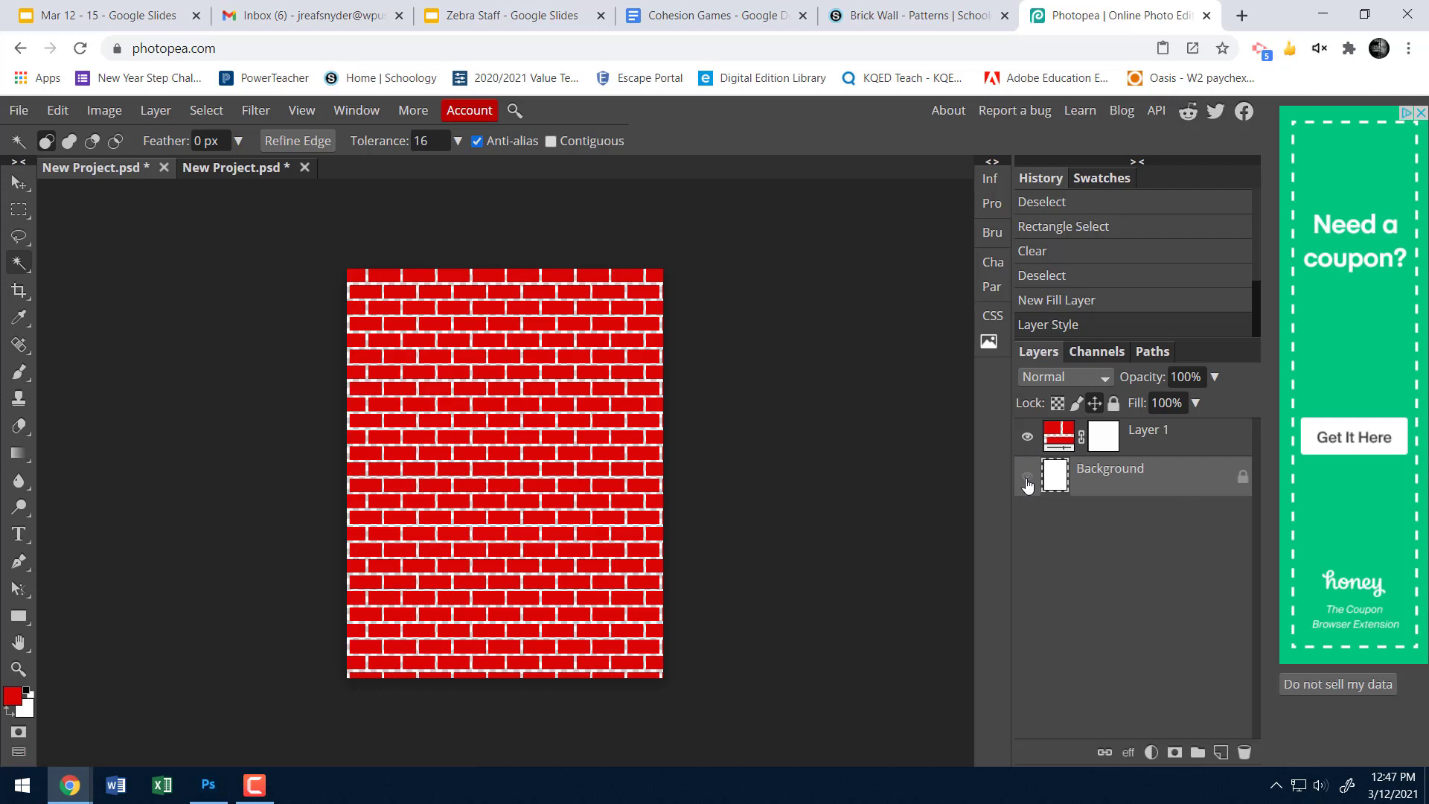
pyautogui.click(1027, 480)
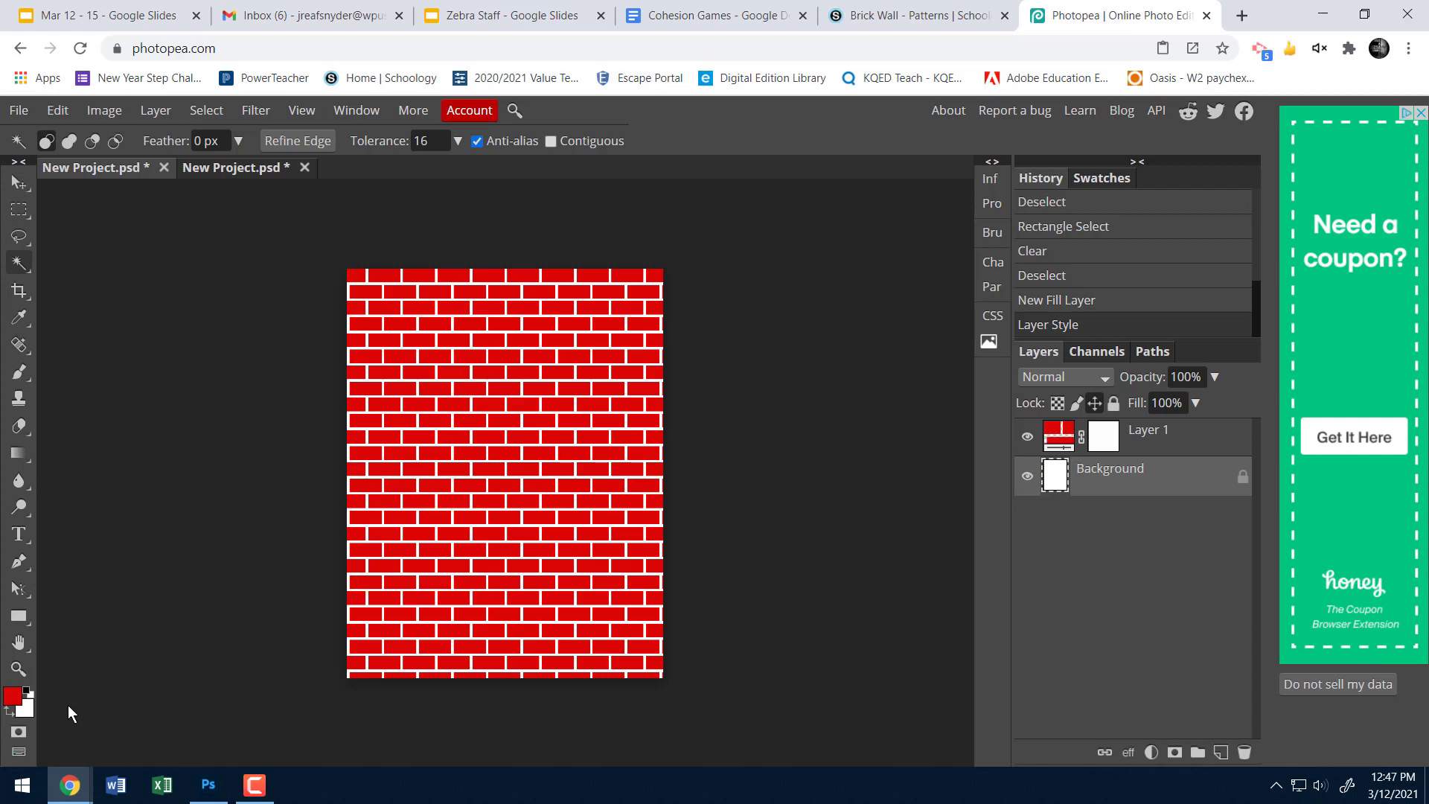
# Set the foreground color to a medium brown, hex 907457
pyautogui.click(11, 700)
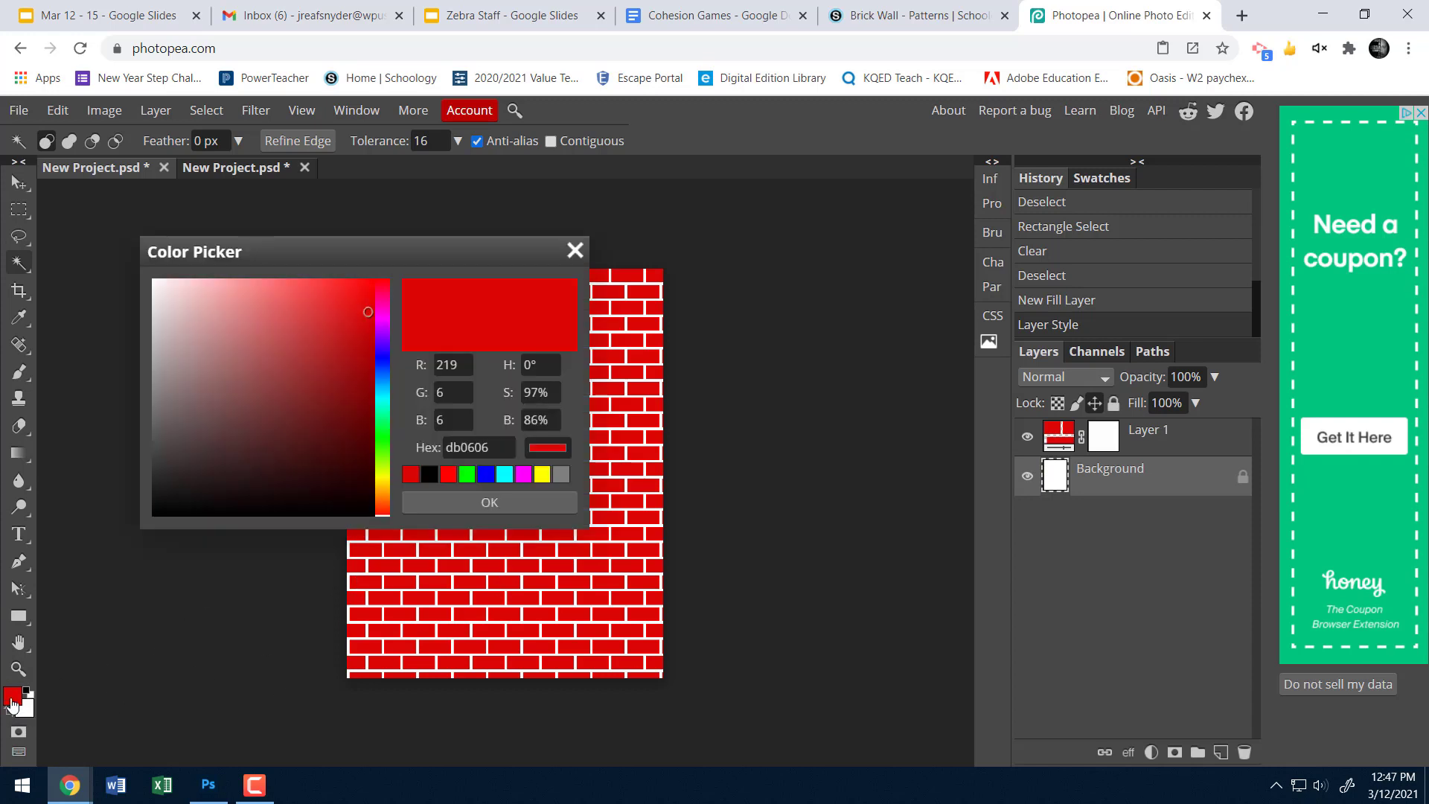
pyautogui.moveTo(182, 300)
pyautogui.mouseDown()
pyautogui.moveTo(155, 381)
pyautogui.moveTo(153, 367)
pyautogui.moveTo(191, 372)
pyautogui.moveTo(173, 387)
pyautogui.moveTo(194, 381)
pyautogui.moveTo(232, 433)
pyautogui.mouseUp()
pyautogui.click(545, 479)
pyautogui.moveTo(384, 479); pyautogui.dragTo(379, 496)
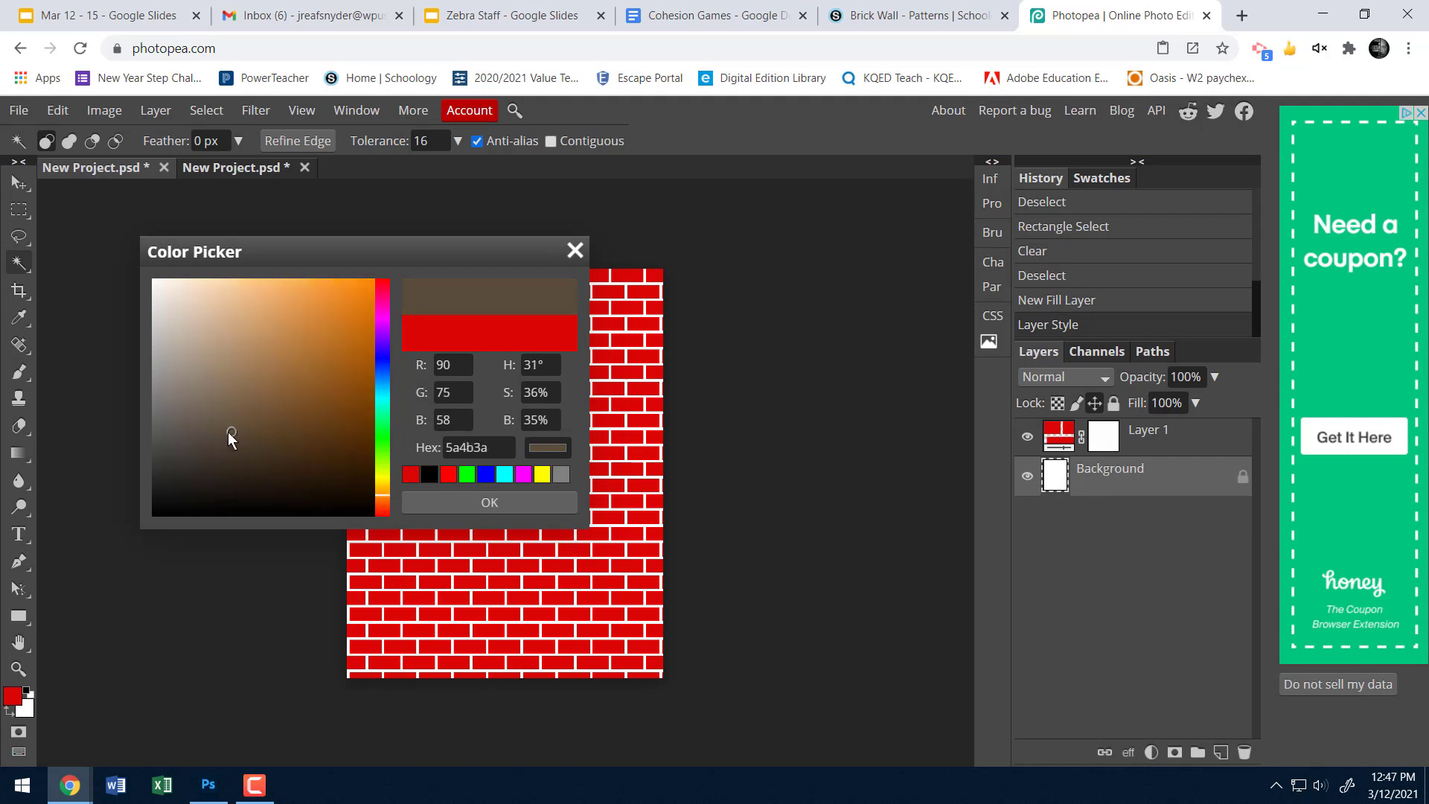
pyautogui.moveTo(228, 433); pyautogui.dragTo(240, 382)
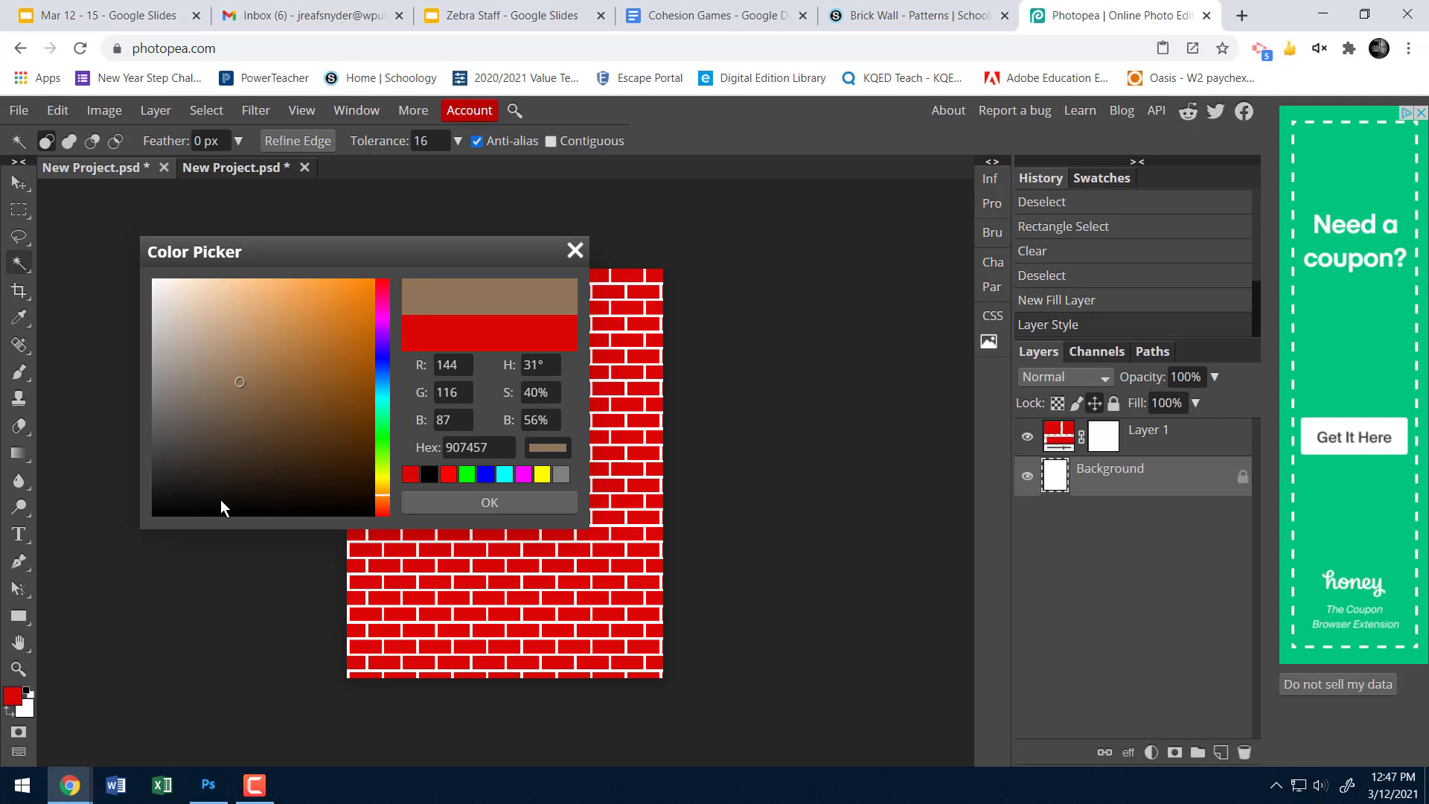
pyautogui.click(448, 505)
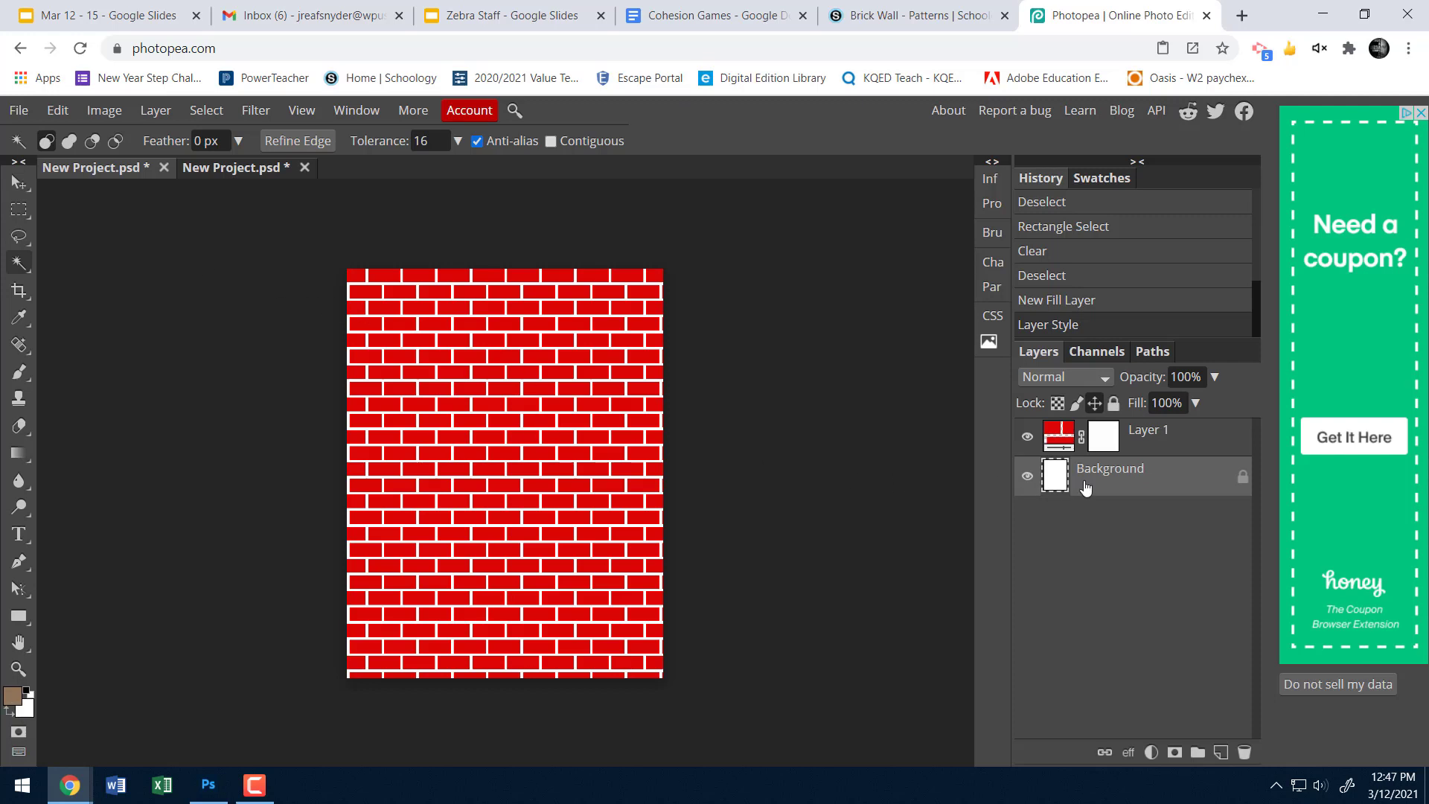
# Fill the Background layer with the brown foreground color in Normal mode at 100% opacity
pyautogui.click(58, 110)
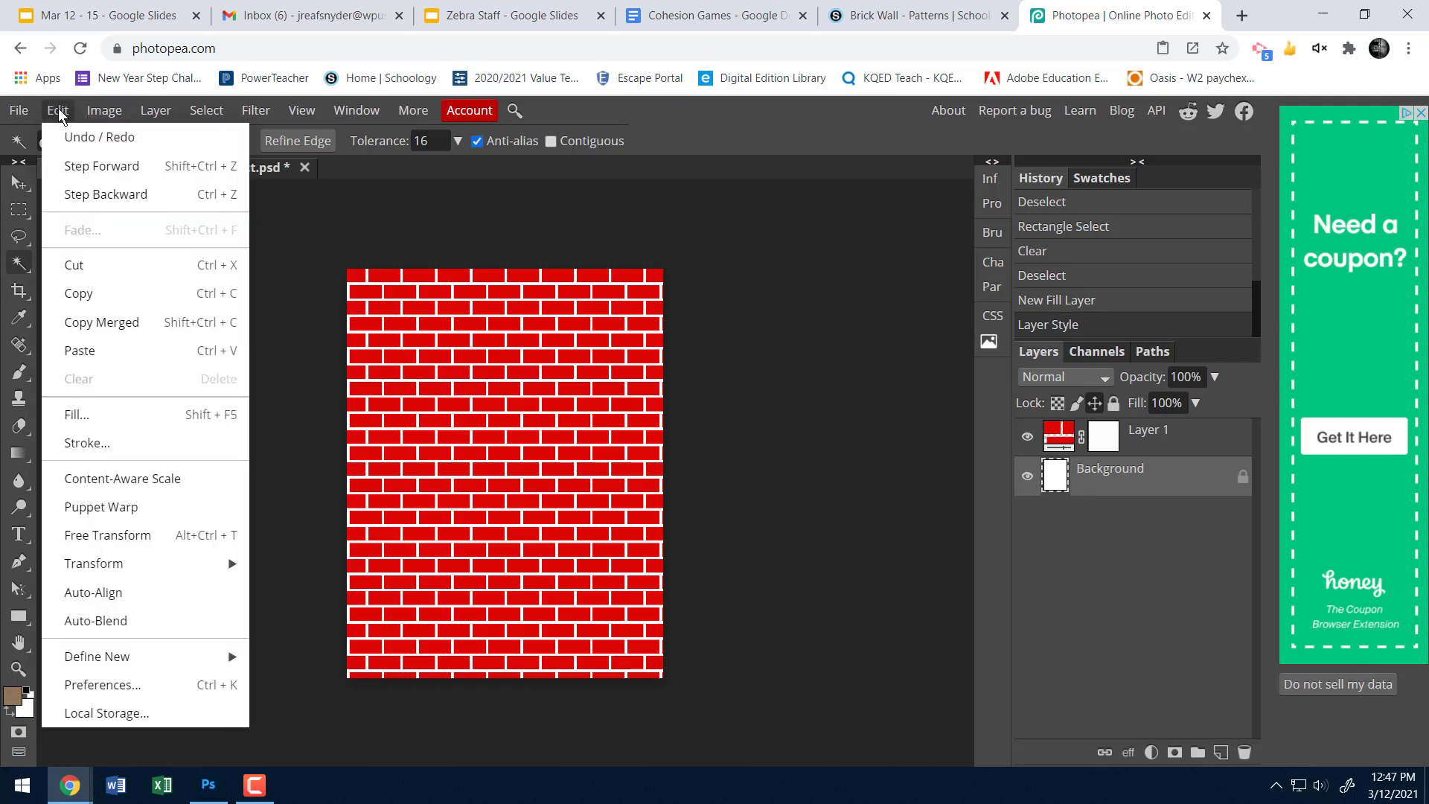
pyautogui.click(98, 414)
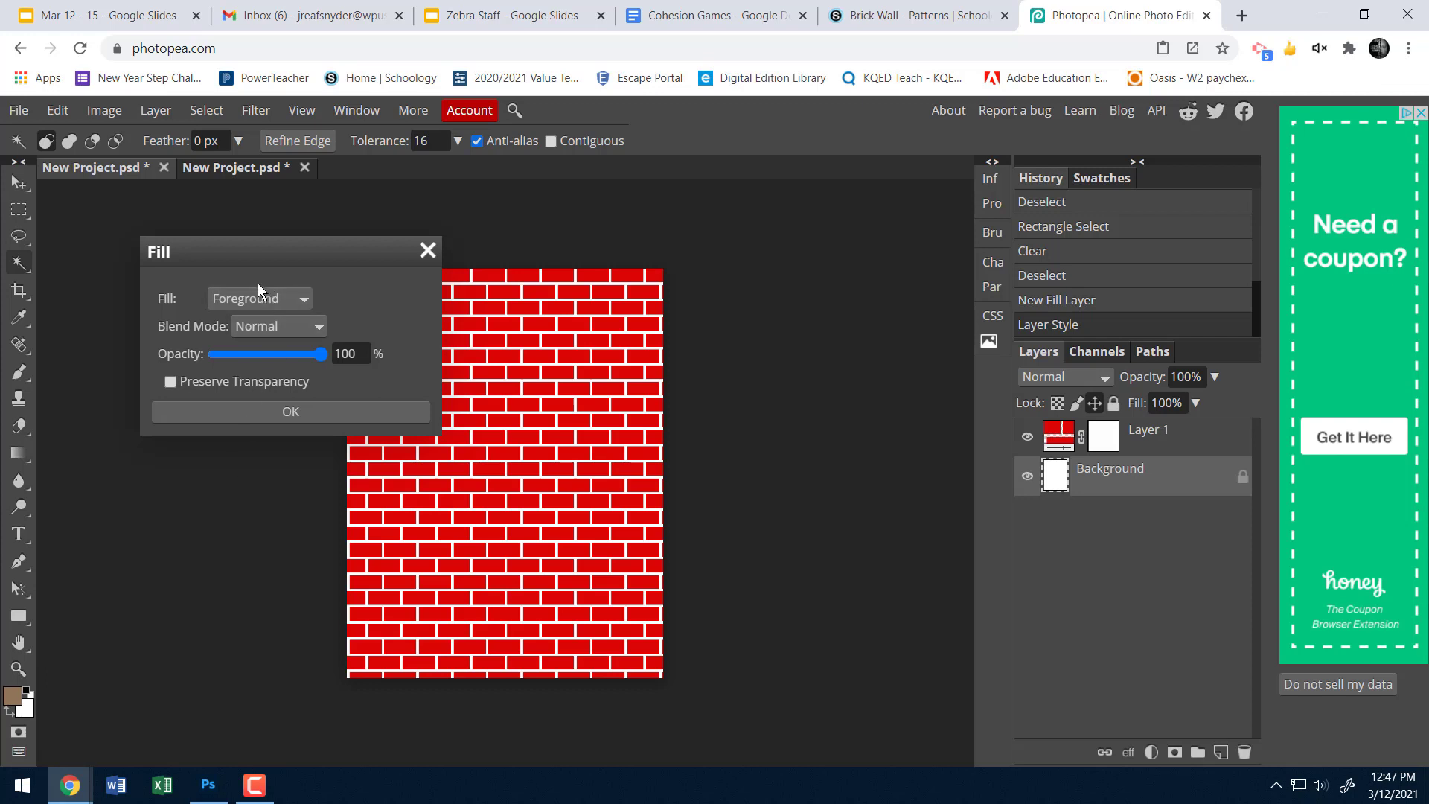
pyautogui.click(284, 414)
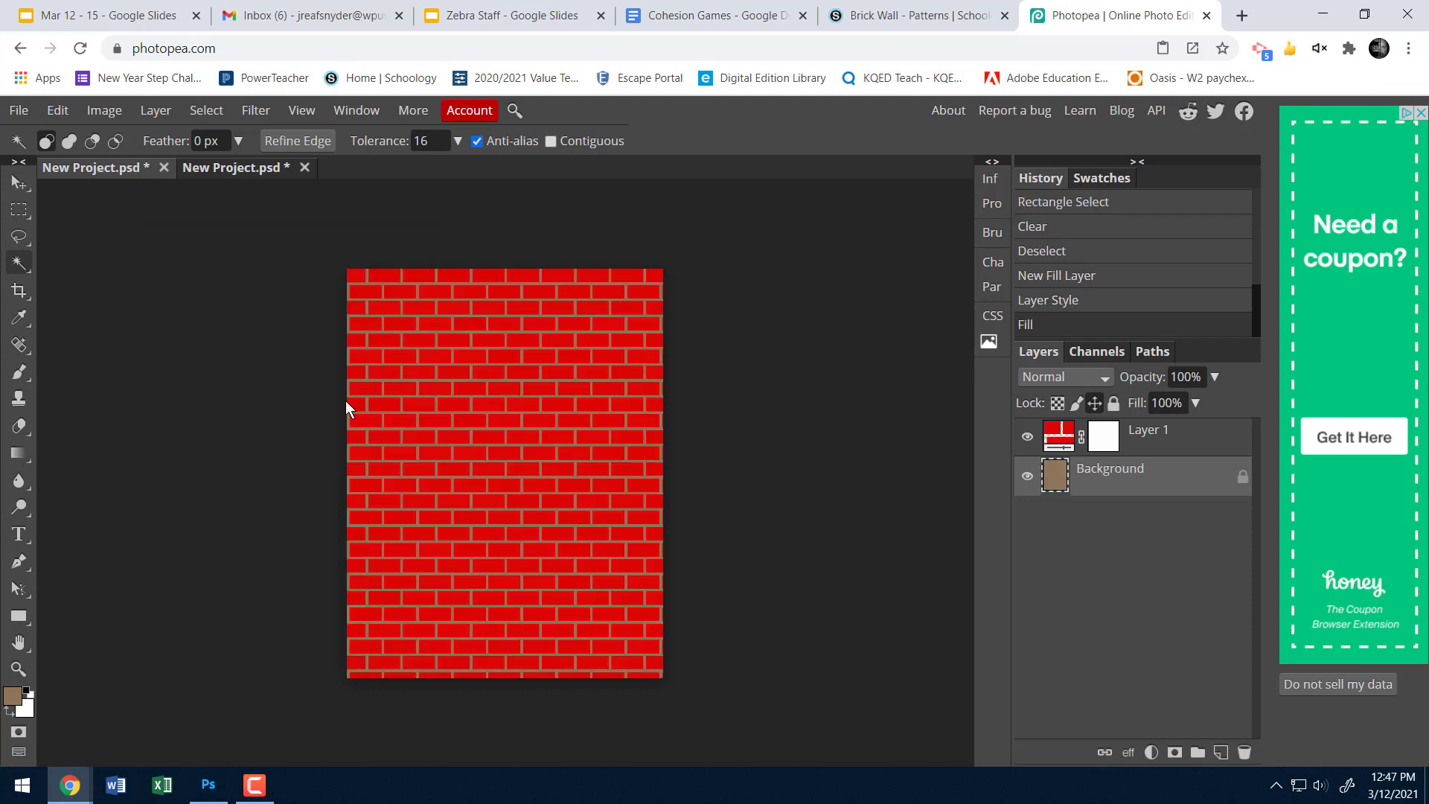
# Change the foreground color to a lighter tan, hex c89f75, and refill the Background layer with it at 100% opacity
pyautogui.click(12, 696)
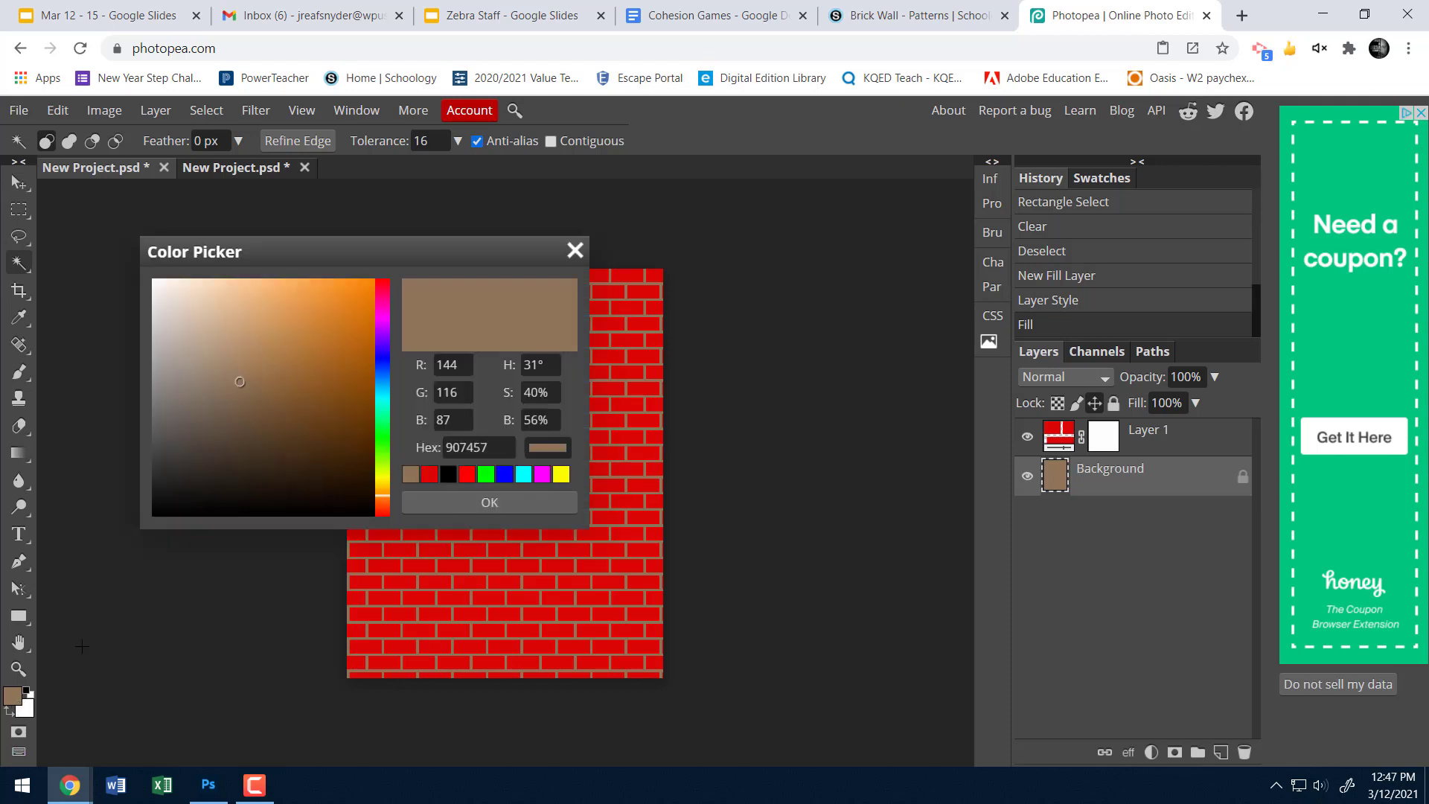
pyautogui.moveTo(231, 378); pyautogui.dragTo(245, 329)
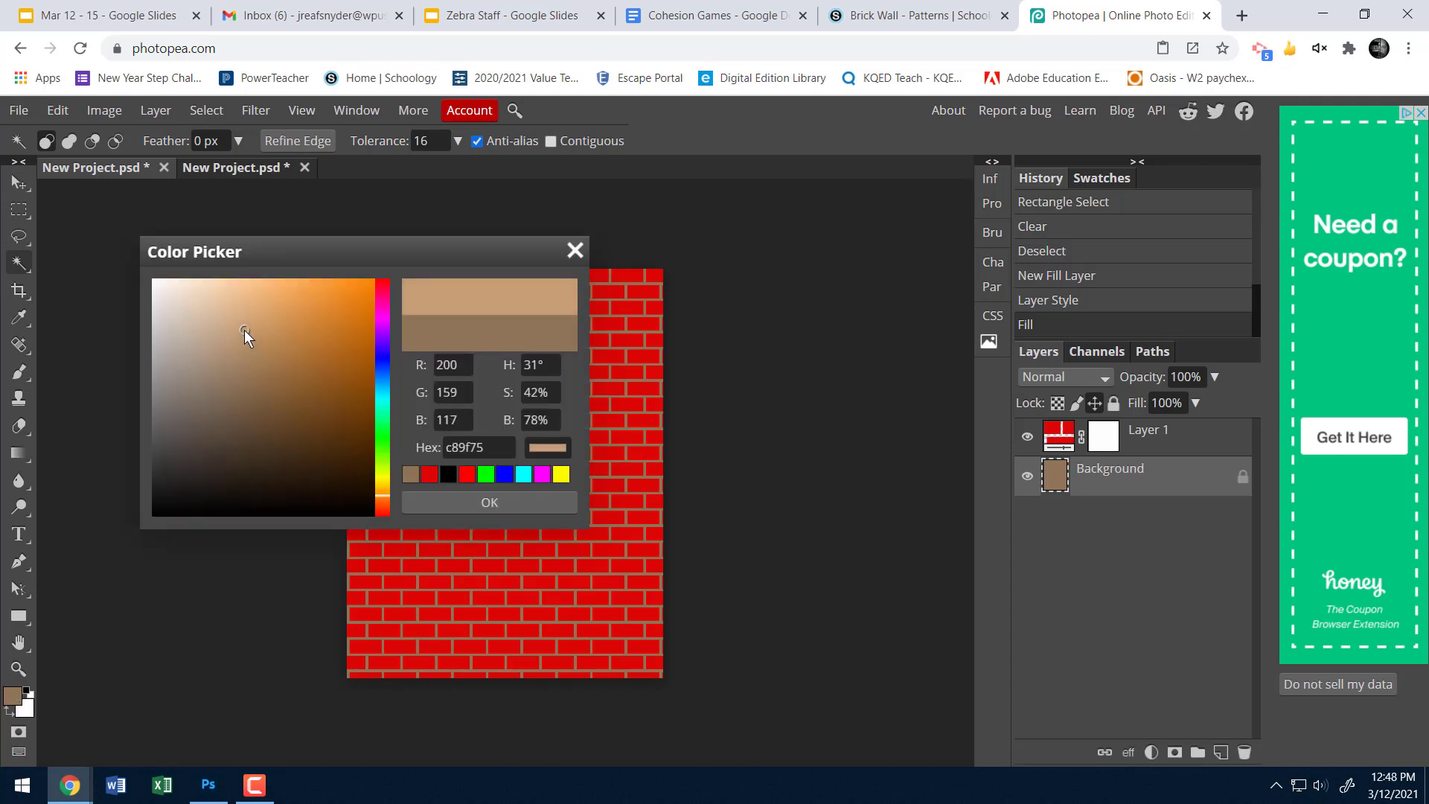
pyautogui.click(503, 509)
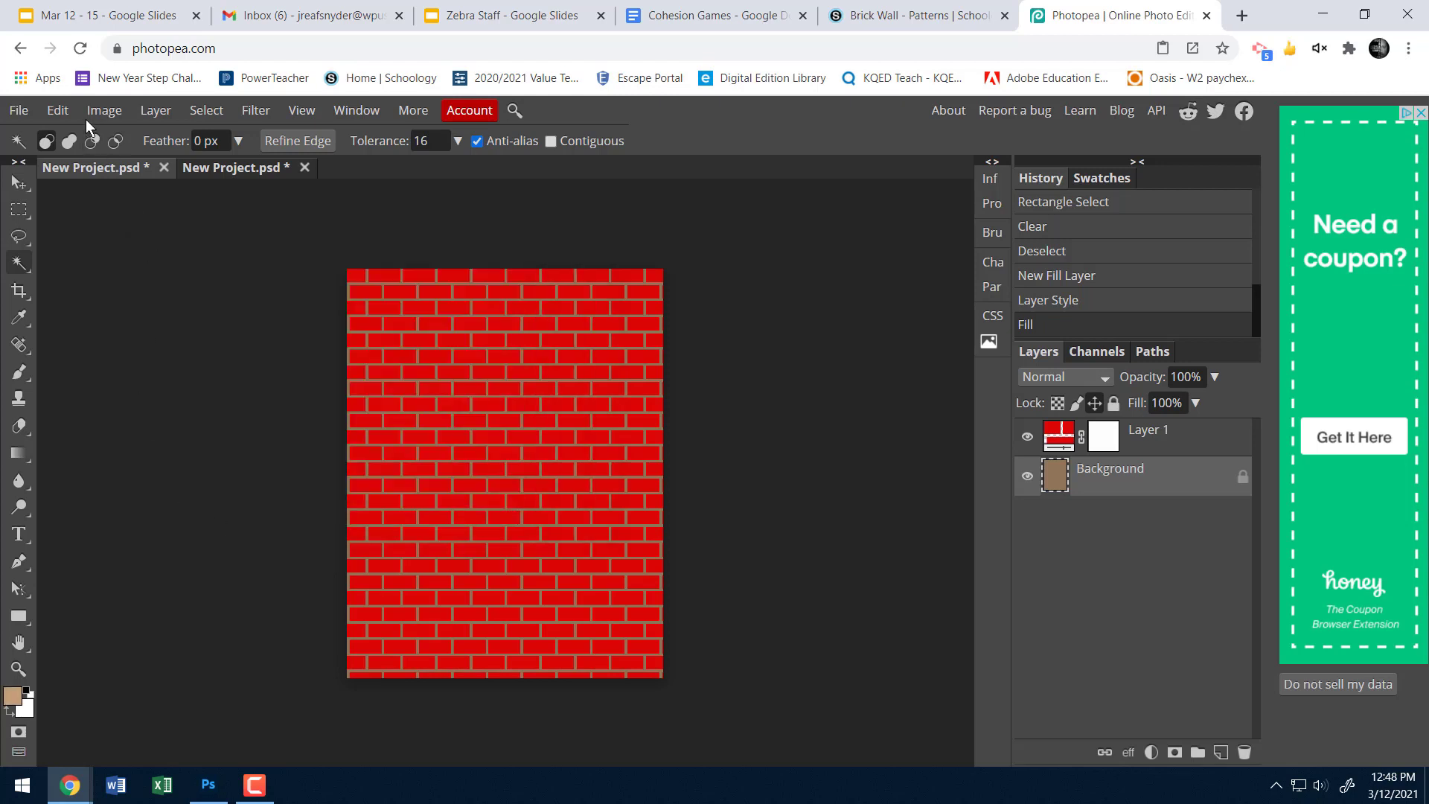
pyautogui.click(59, 109)
pyautogui.click(195, 411)
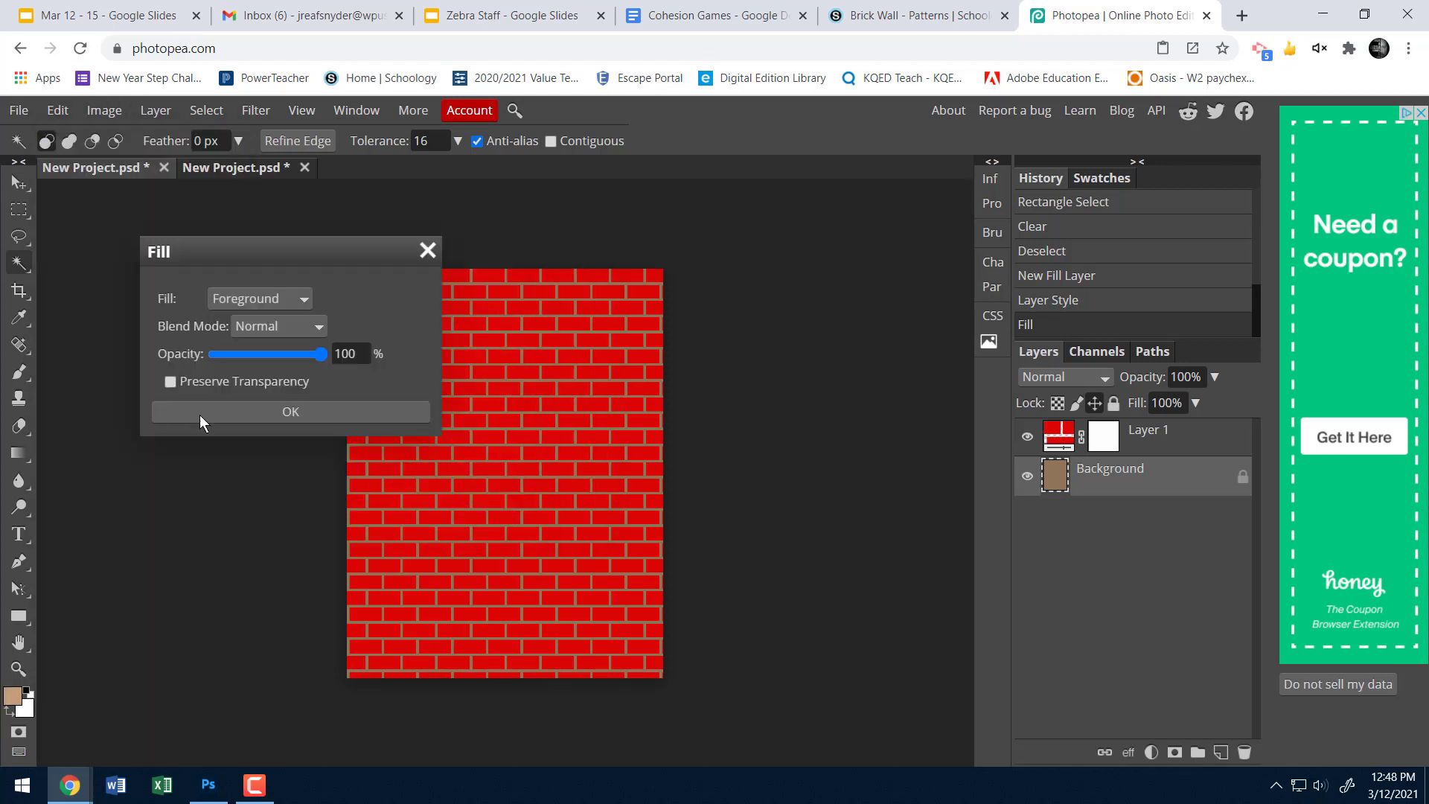
pyautogui.click(308, 406)
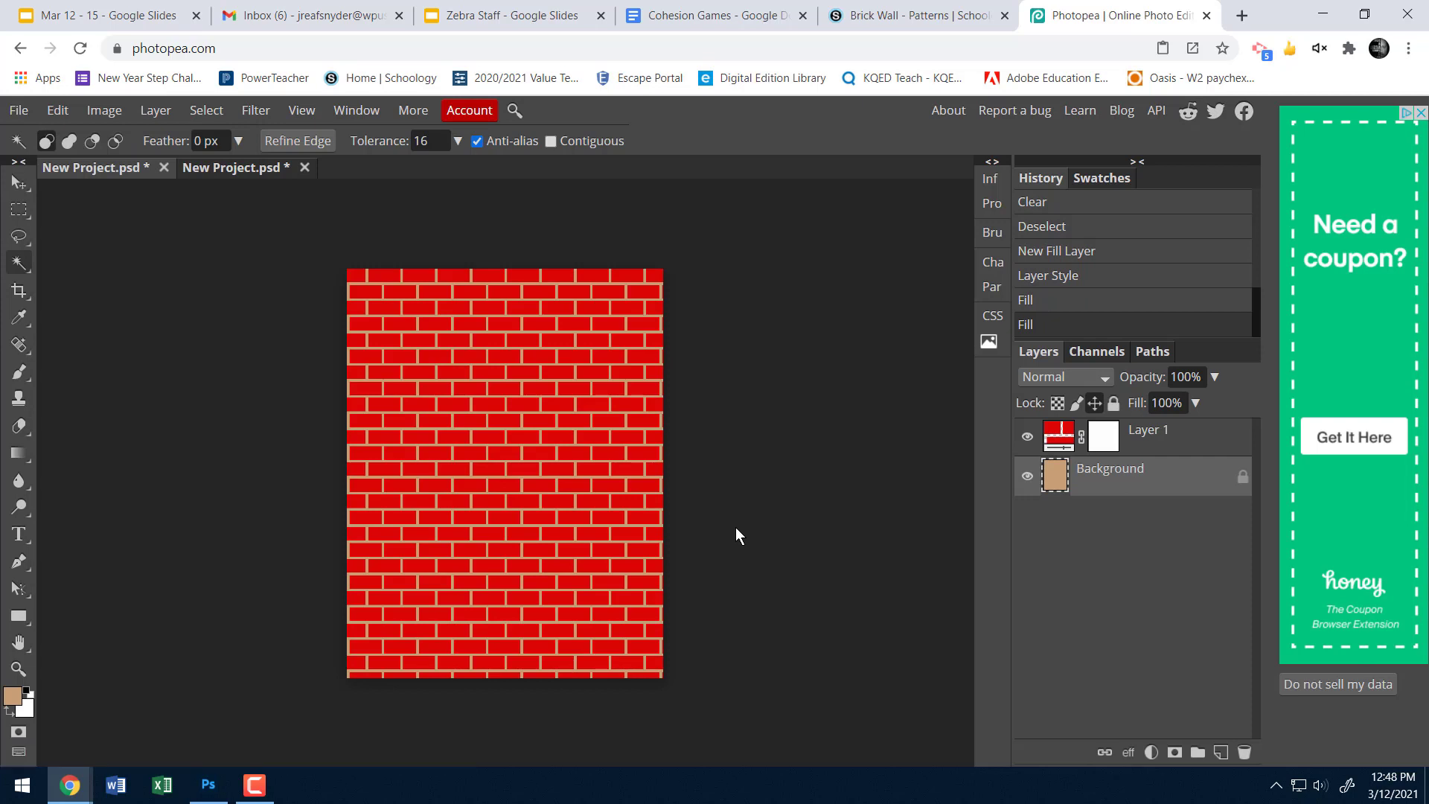
pyautogui.scroll(1, 531, 469)
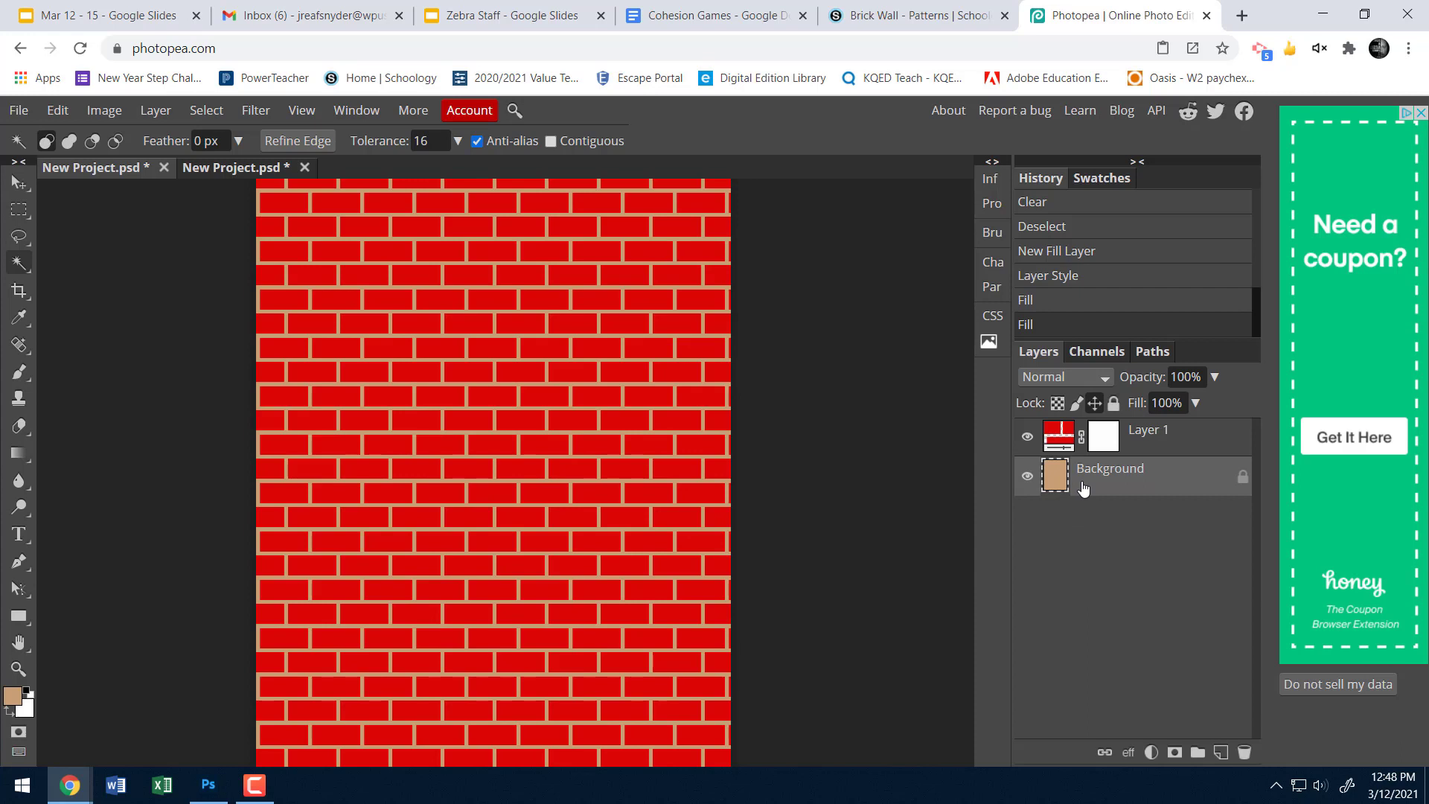
pyautogui.click(1066, 438)
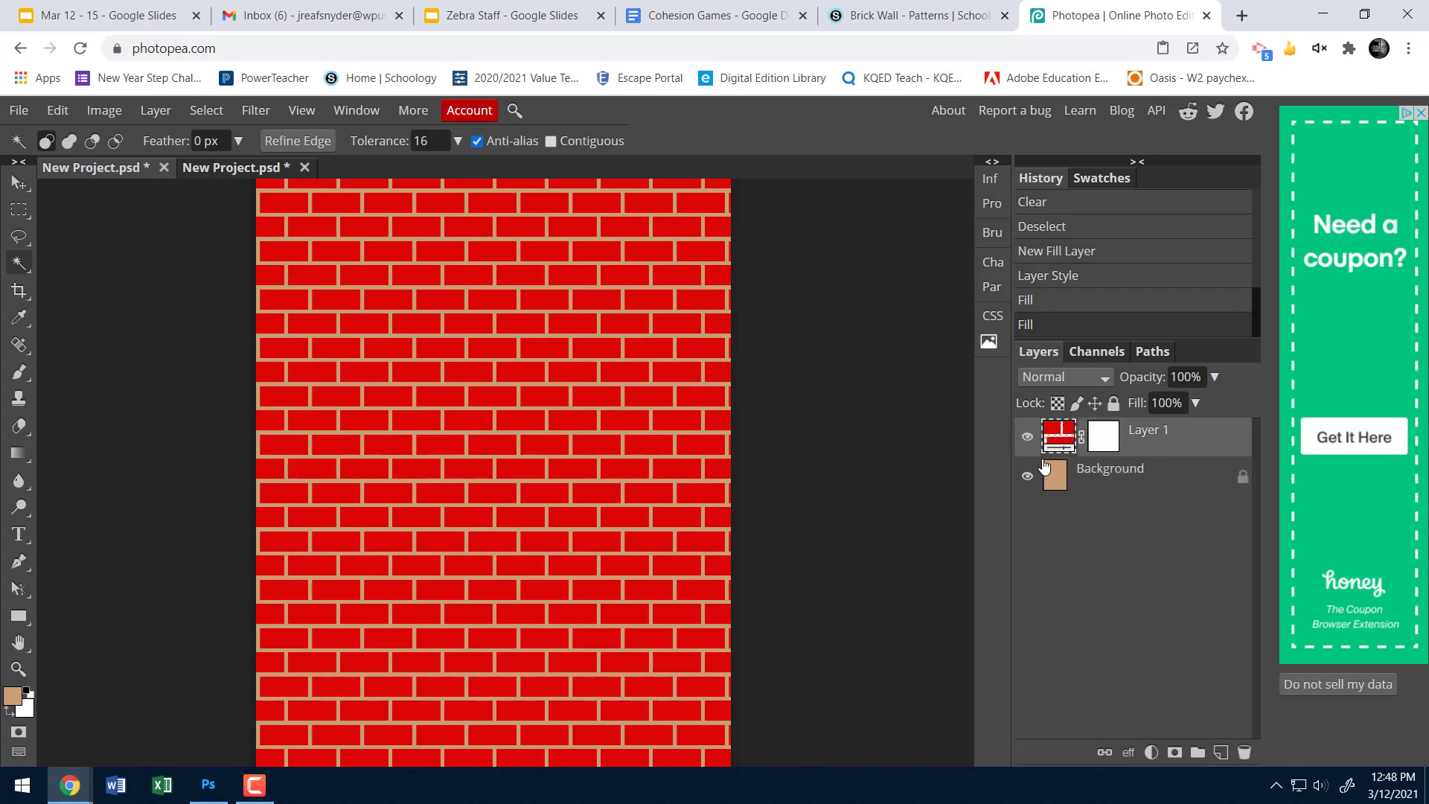
pyautogui.click(1055, 481)
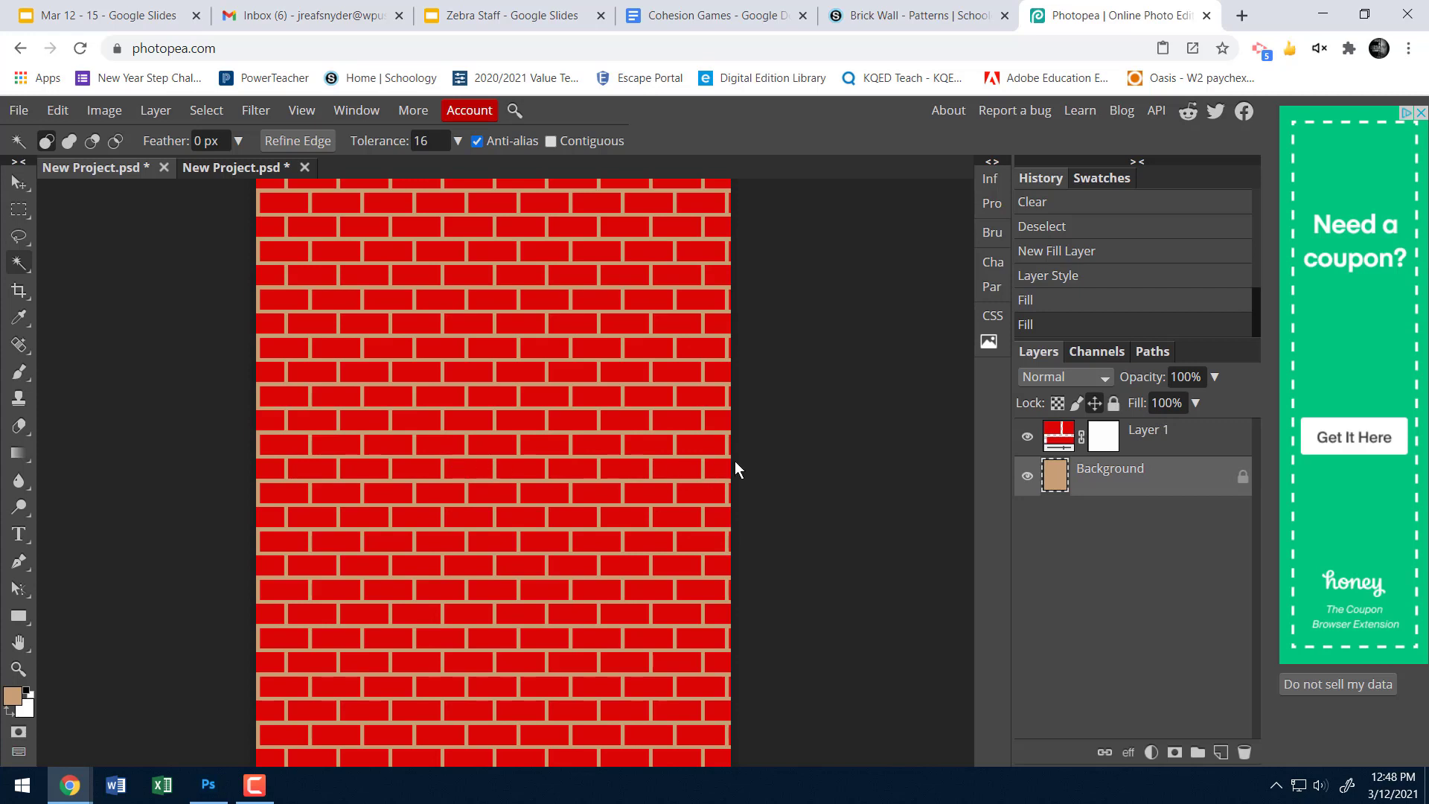
# Add uniform, non-monochromatic noise to the Background layer to give the tan mortar a grainy texture
pyautogui.click(1061, 441)
pyautogui.click(1056, 487)
pyautogui.click(264, 112)
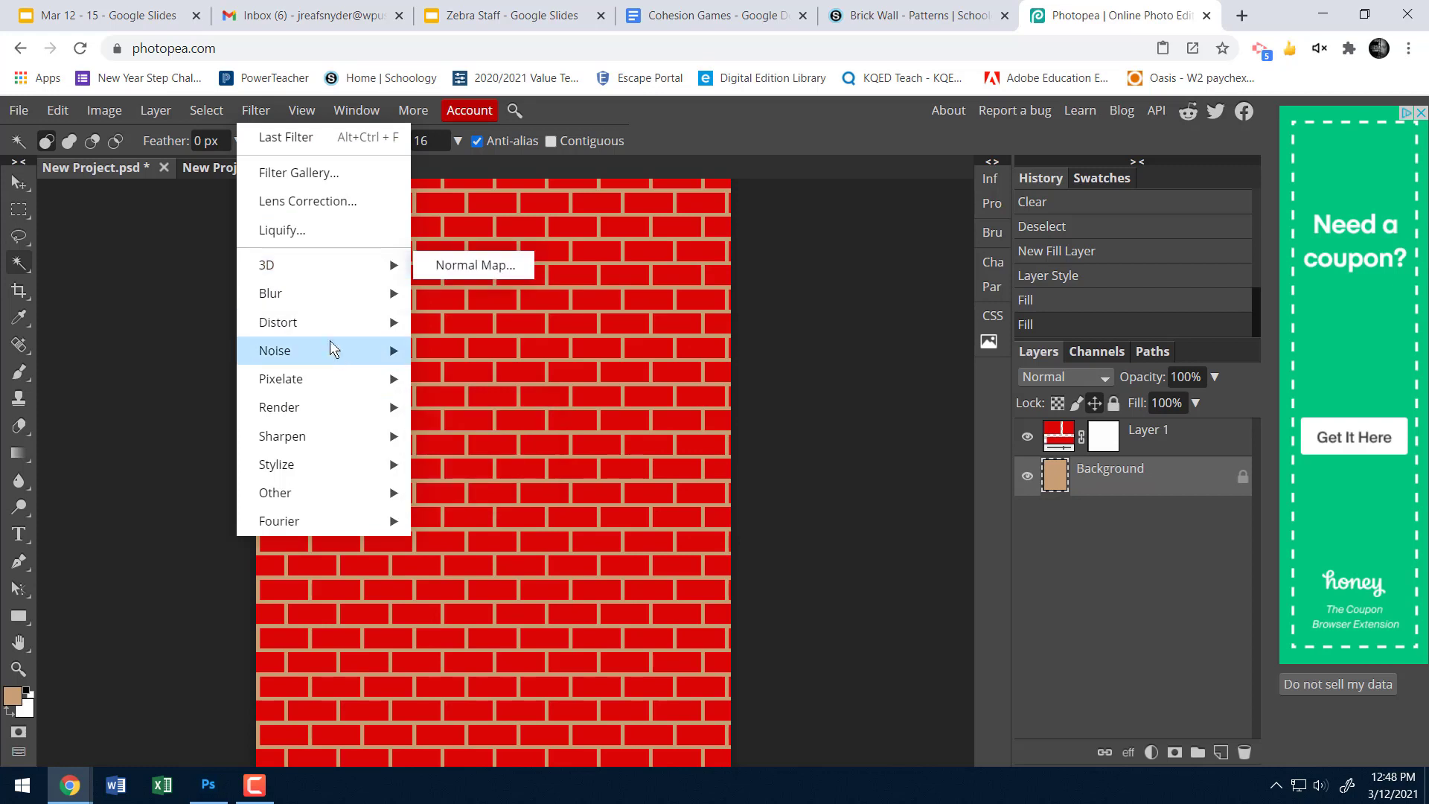
pyautogui.moveTo(335, 351)
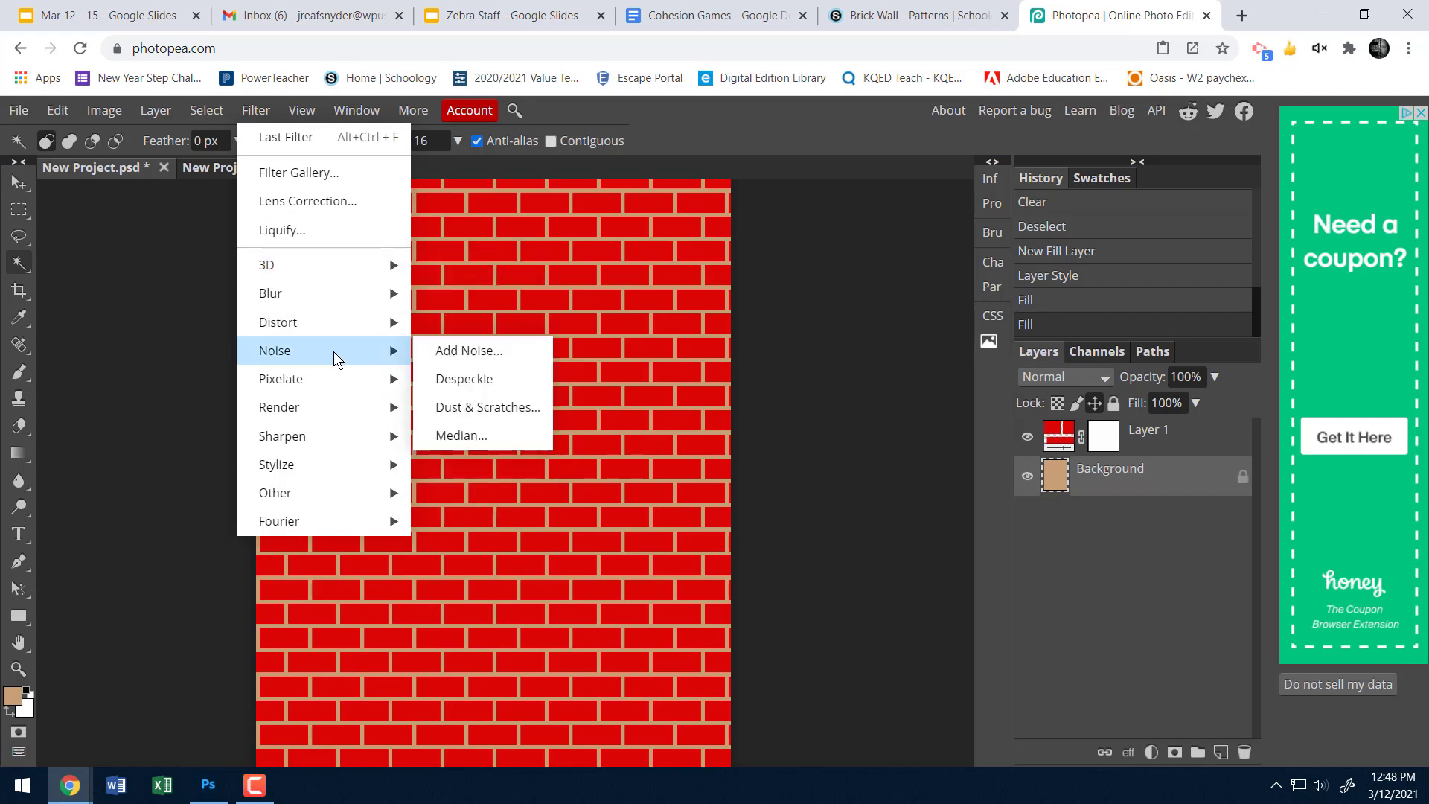
pyautogui.click(476, 354)
pyautogui.moveTo(366, 262); pyautogui.dragTo(998, 271)
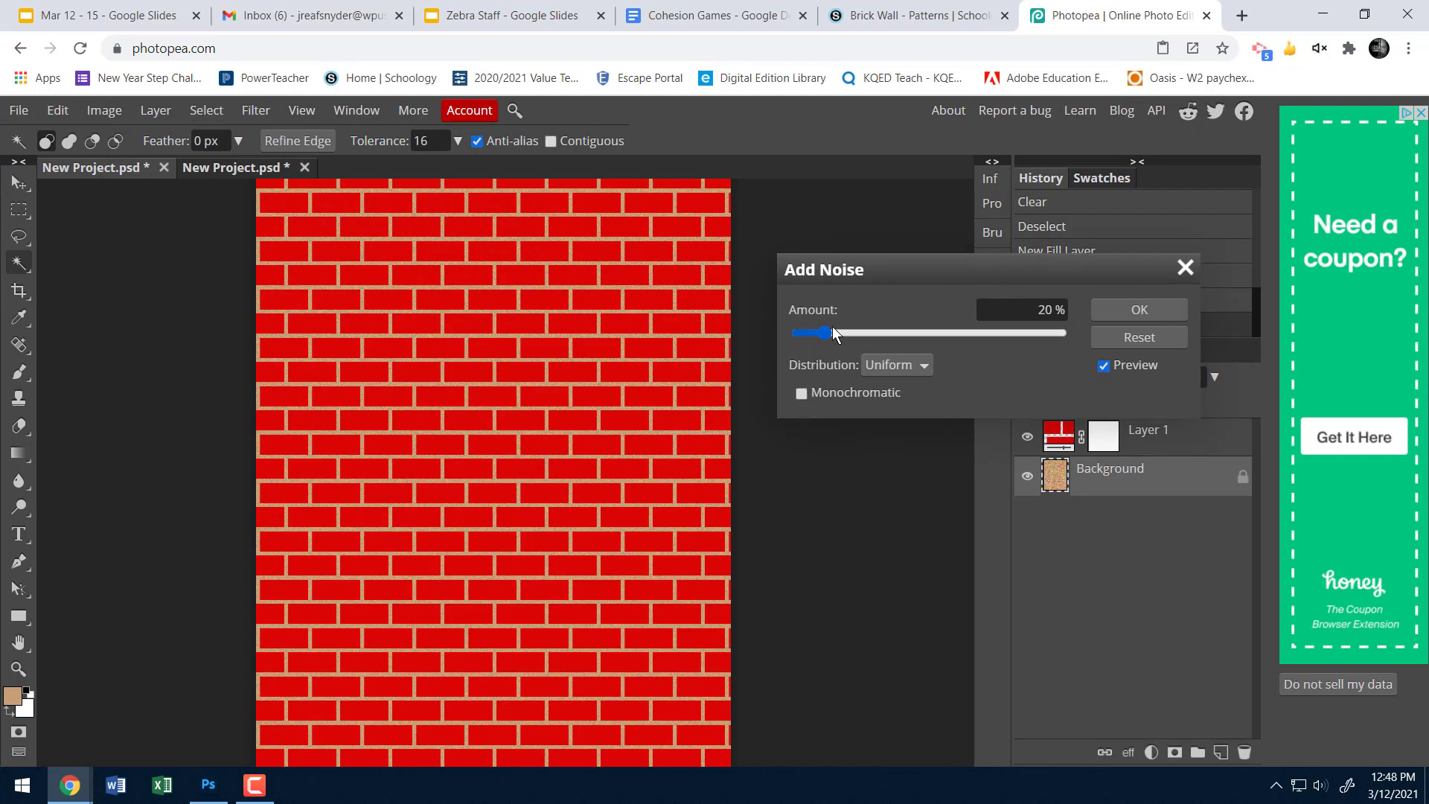
pyautogui.moveTo(826, 332); pyautogui.dragTo(830, 332)
pyautogui.click(1117, 312)
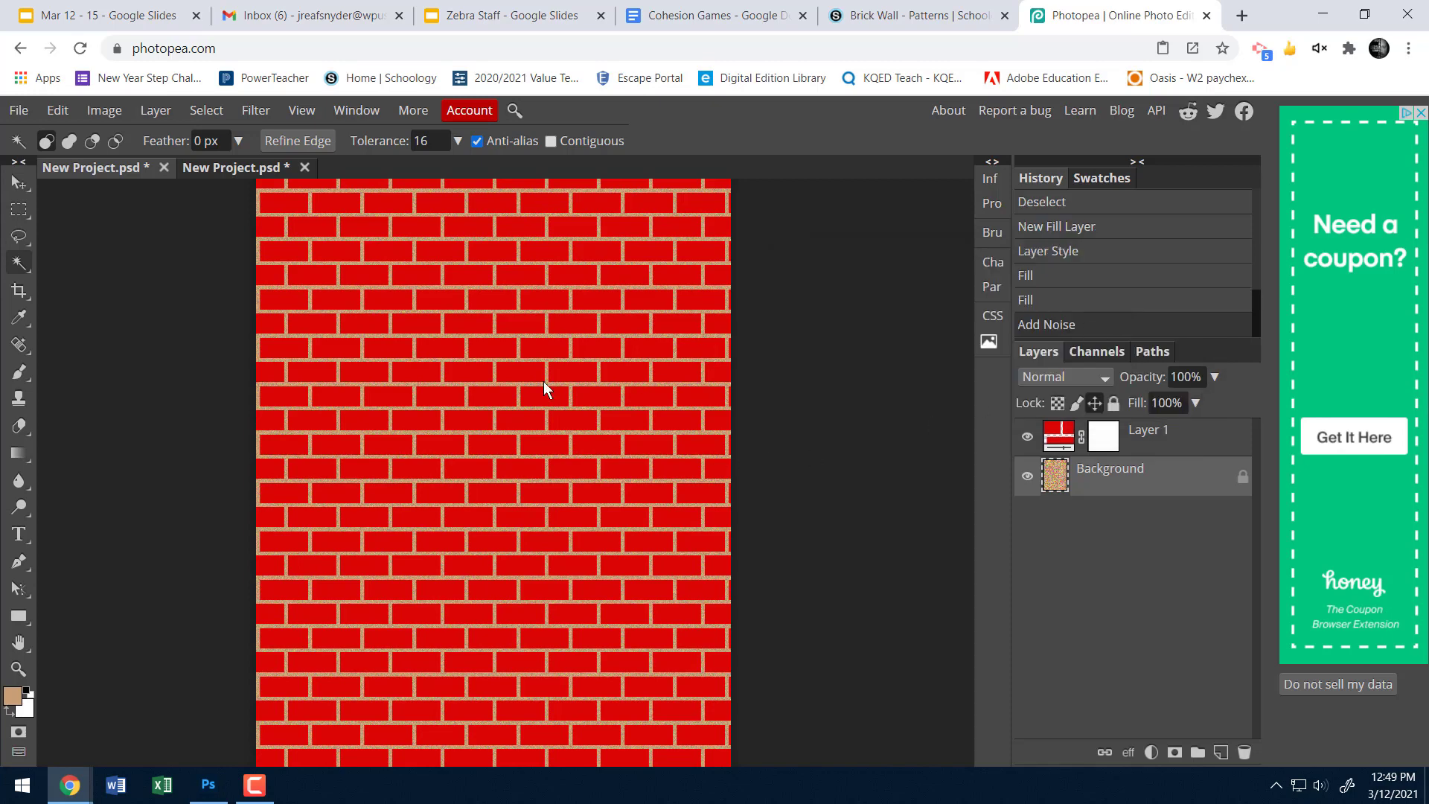
pyautogui.scroll(5, 526, 381)
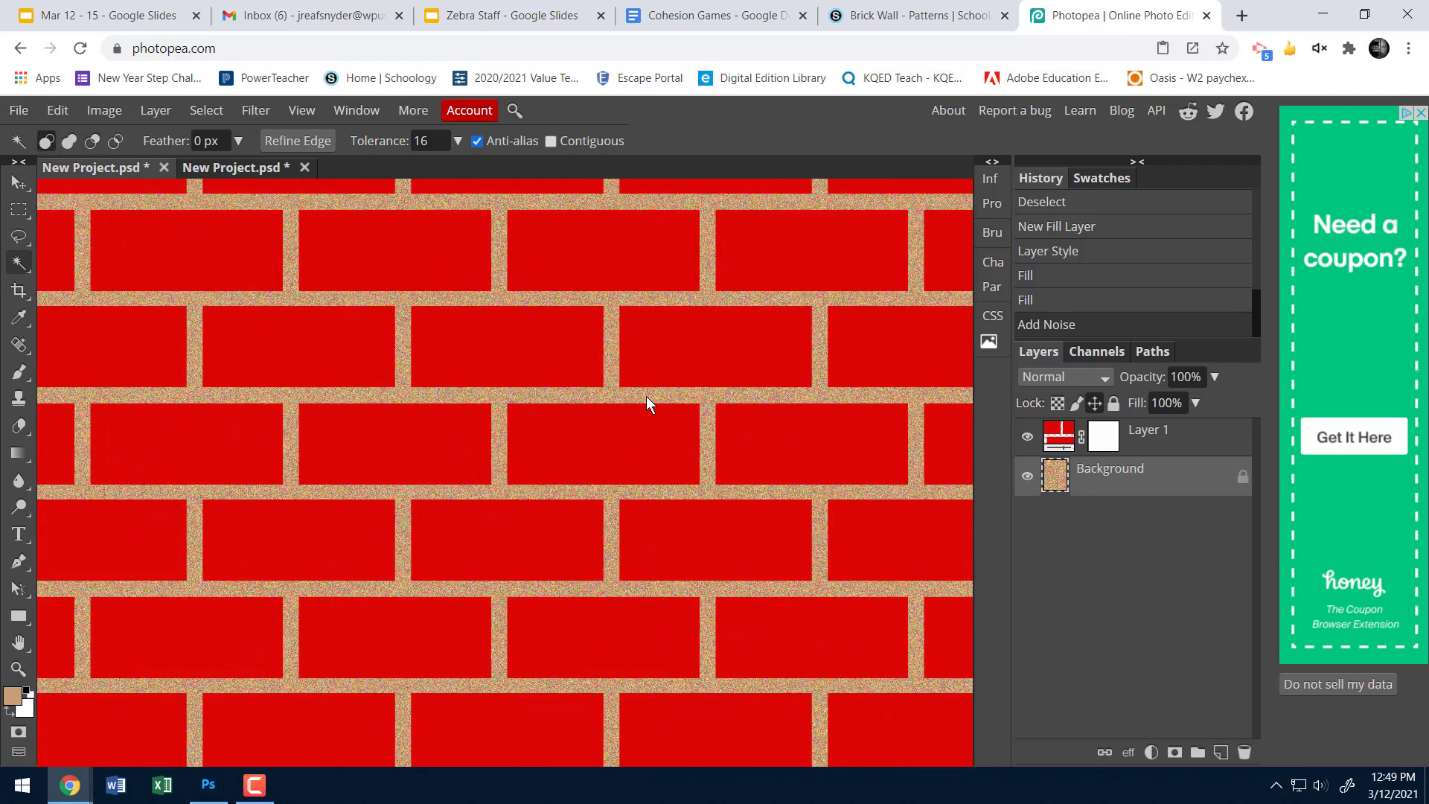
pyautogui.scroll(-6, 641, 417)
pyautogui.scroll(1, 641, 417)
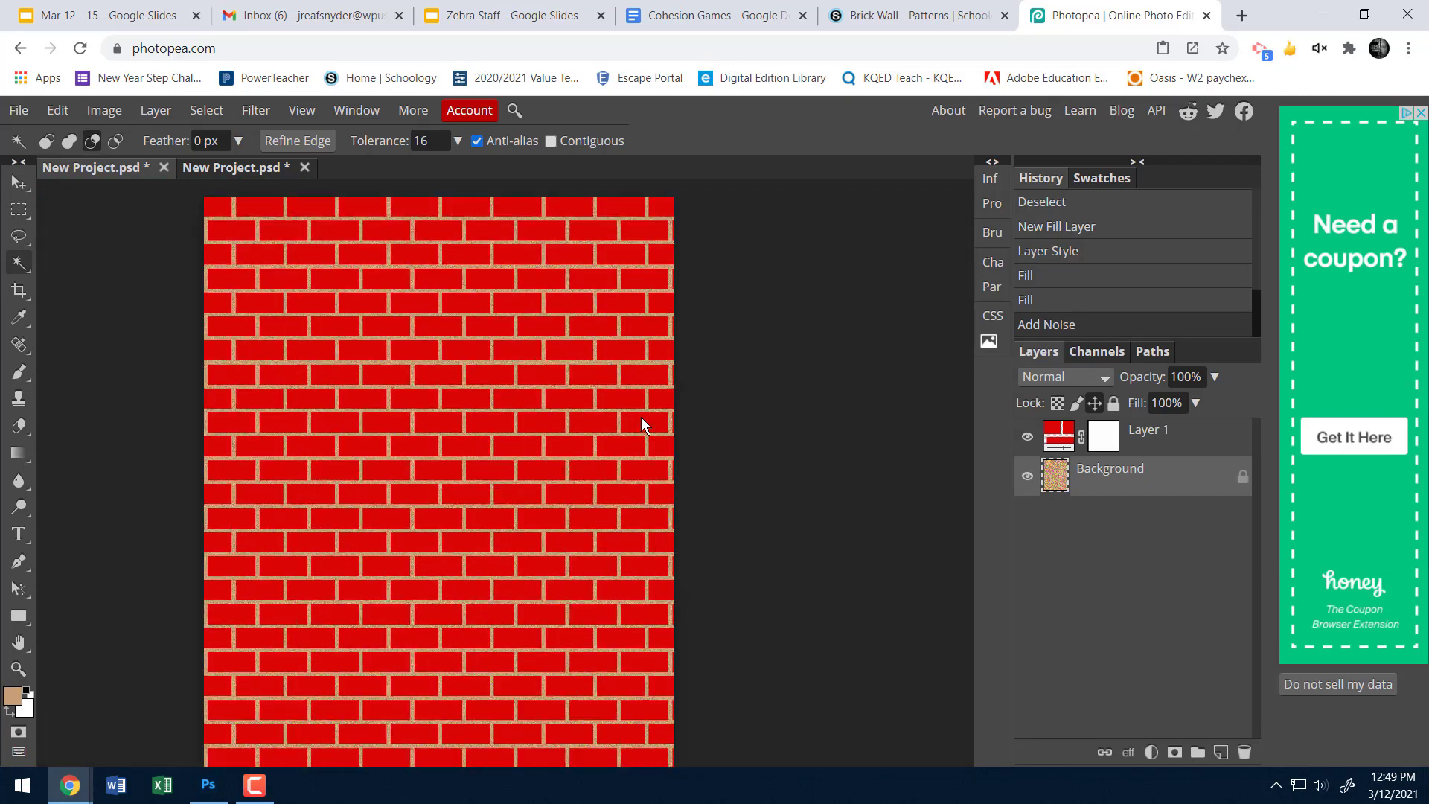
# Try to apply the Add Noise filter to Layer 1 with the bricks
pyautogui.click(1063, 440)
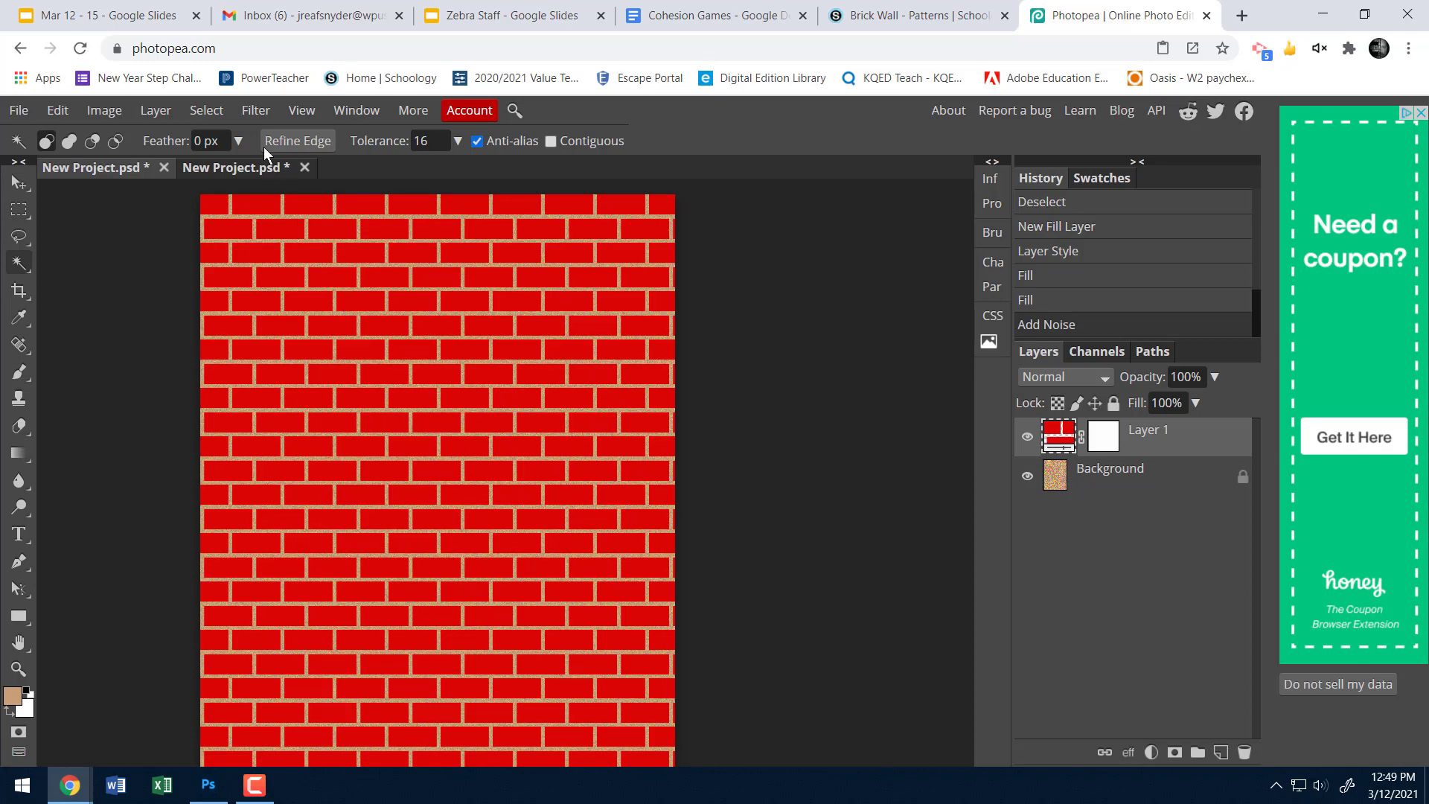
pyautogui.click(254, 110)
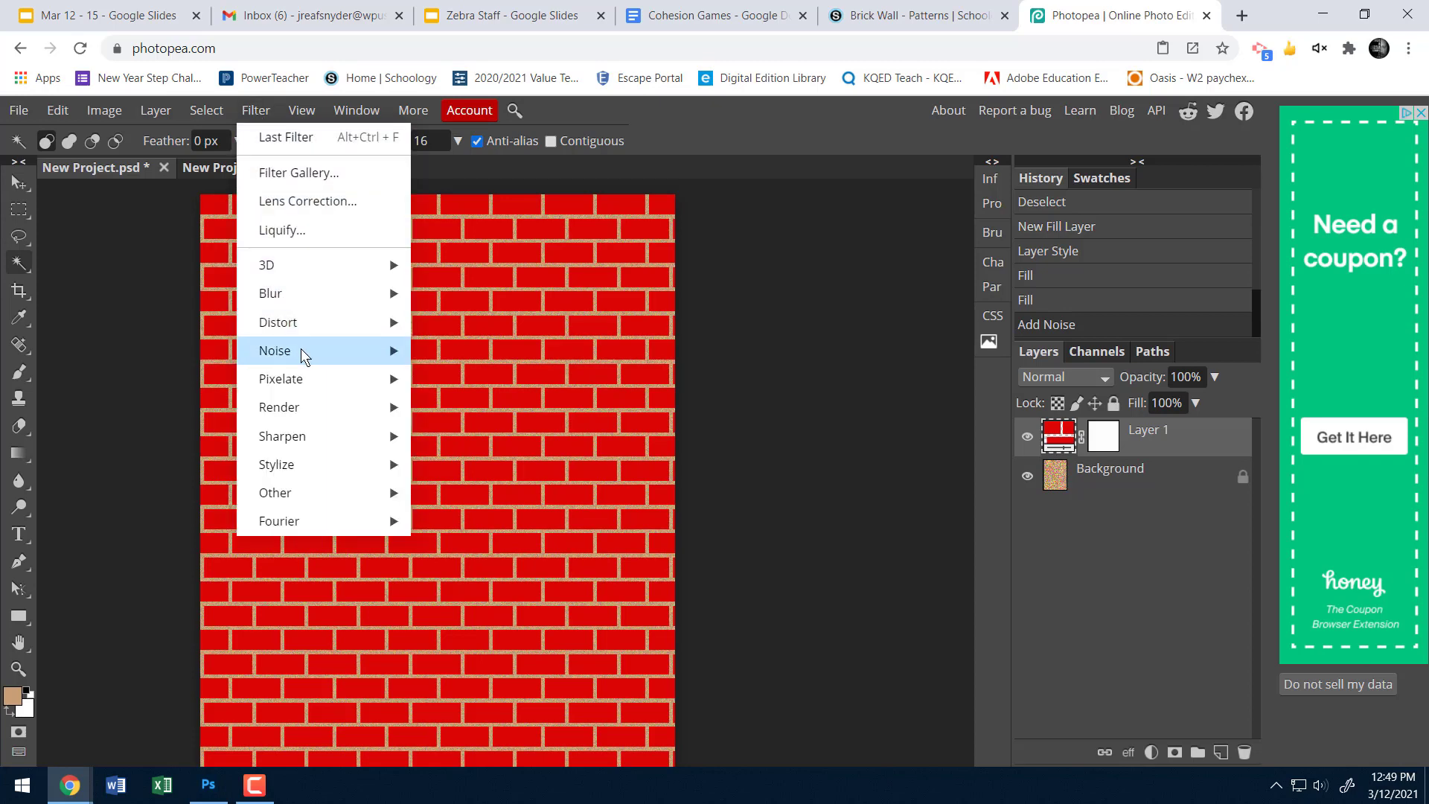
pyautogui.moveTo(301, 350)
pyautogui.click(472, 352)
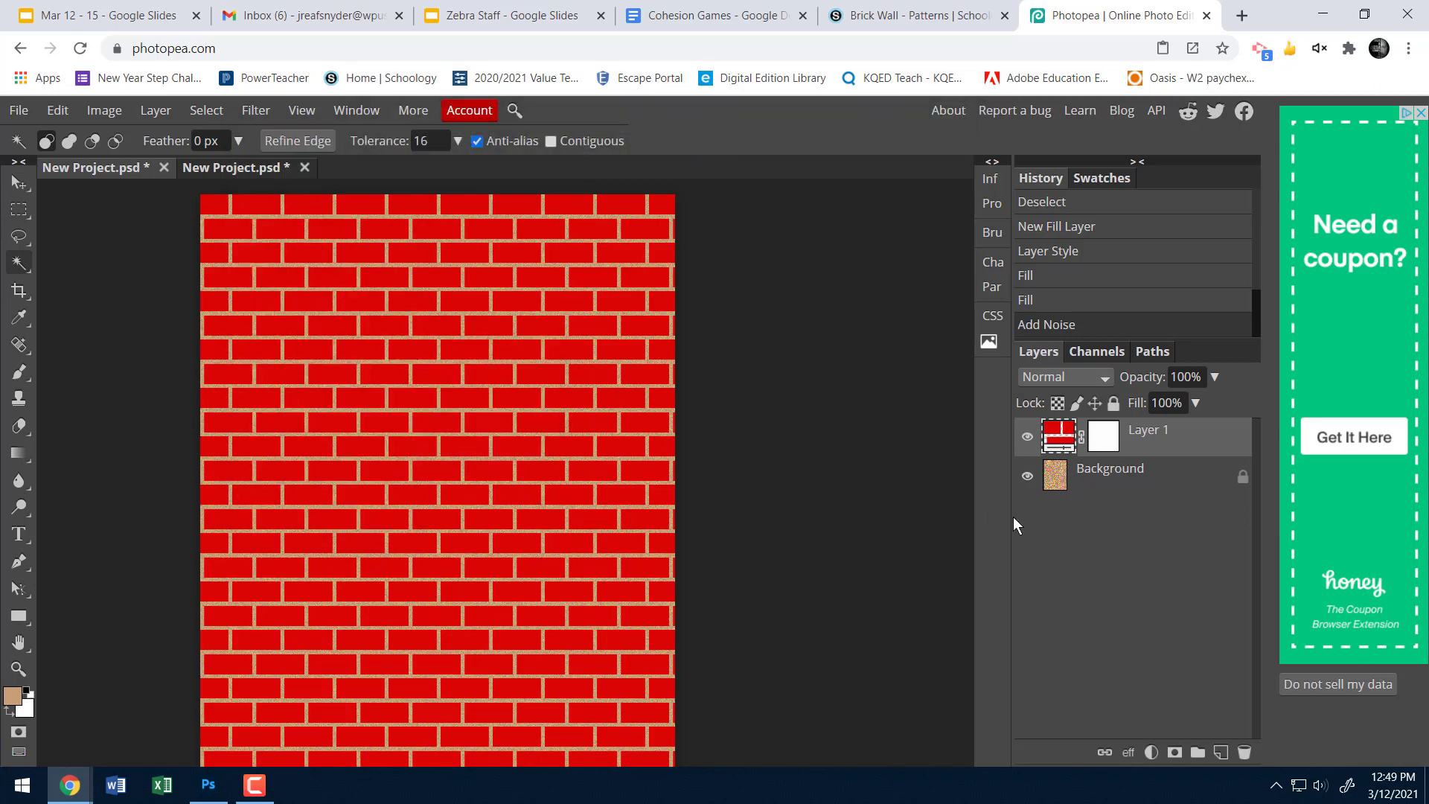
# Rasterize Layer 1 and add 13% uniform monochromatic noise to its bricks
pyautogui.rightClick(1060, 440)
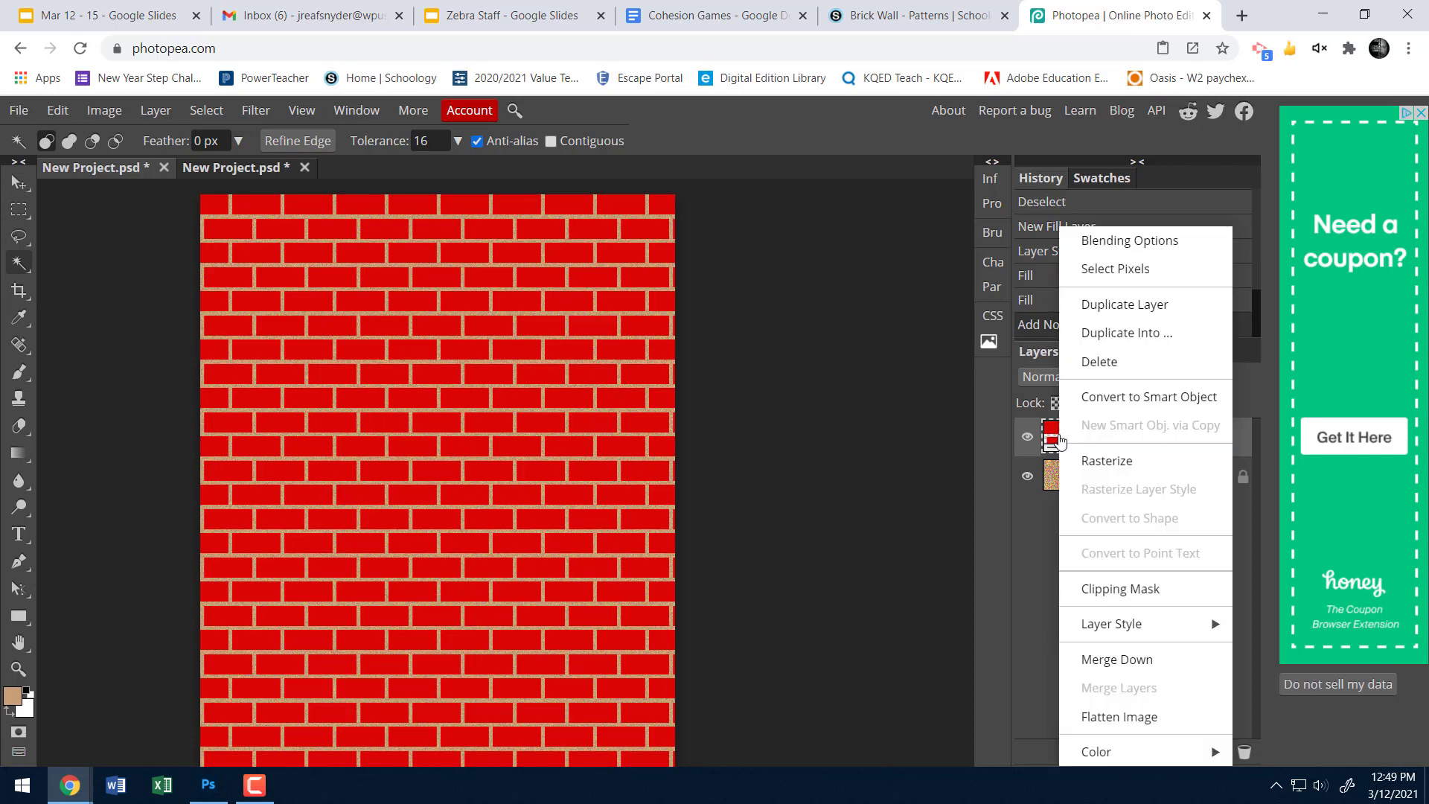
pyautogui.click(1088, 466)
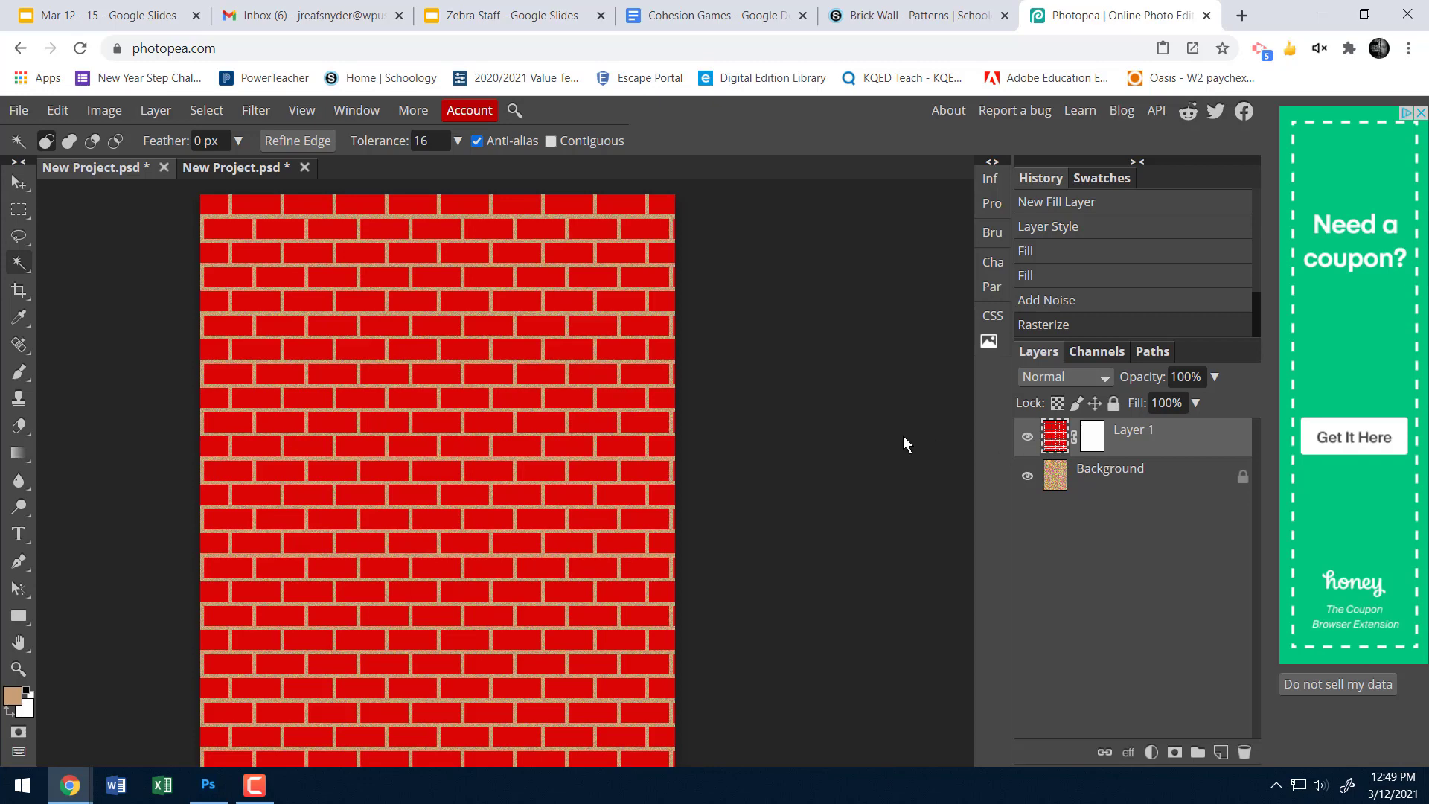
pyautogui.click(253, 113)
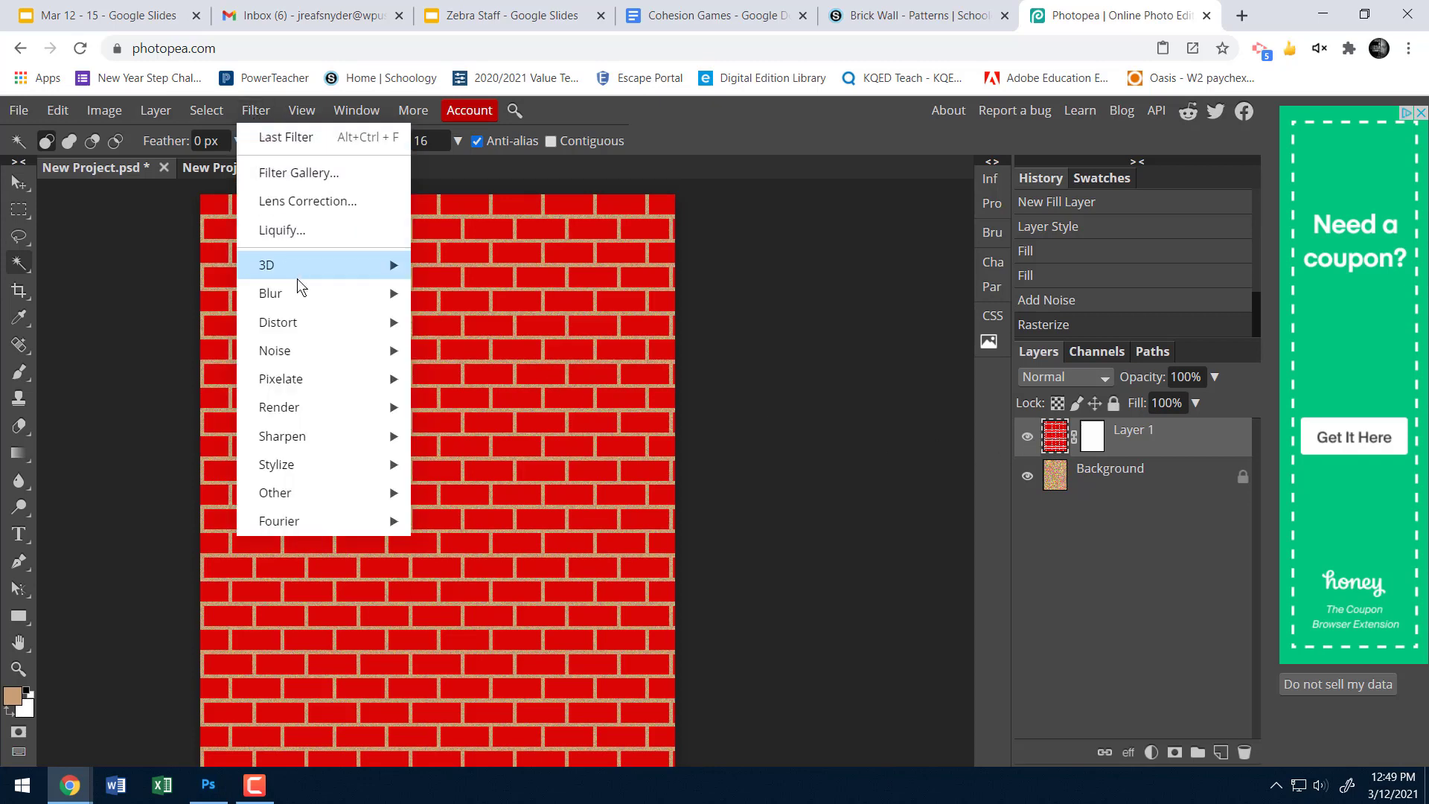
pyautogui.moveTo(314, 353)
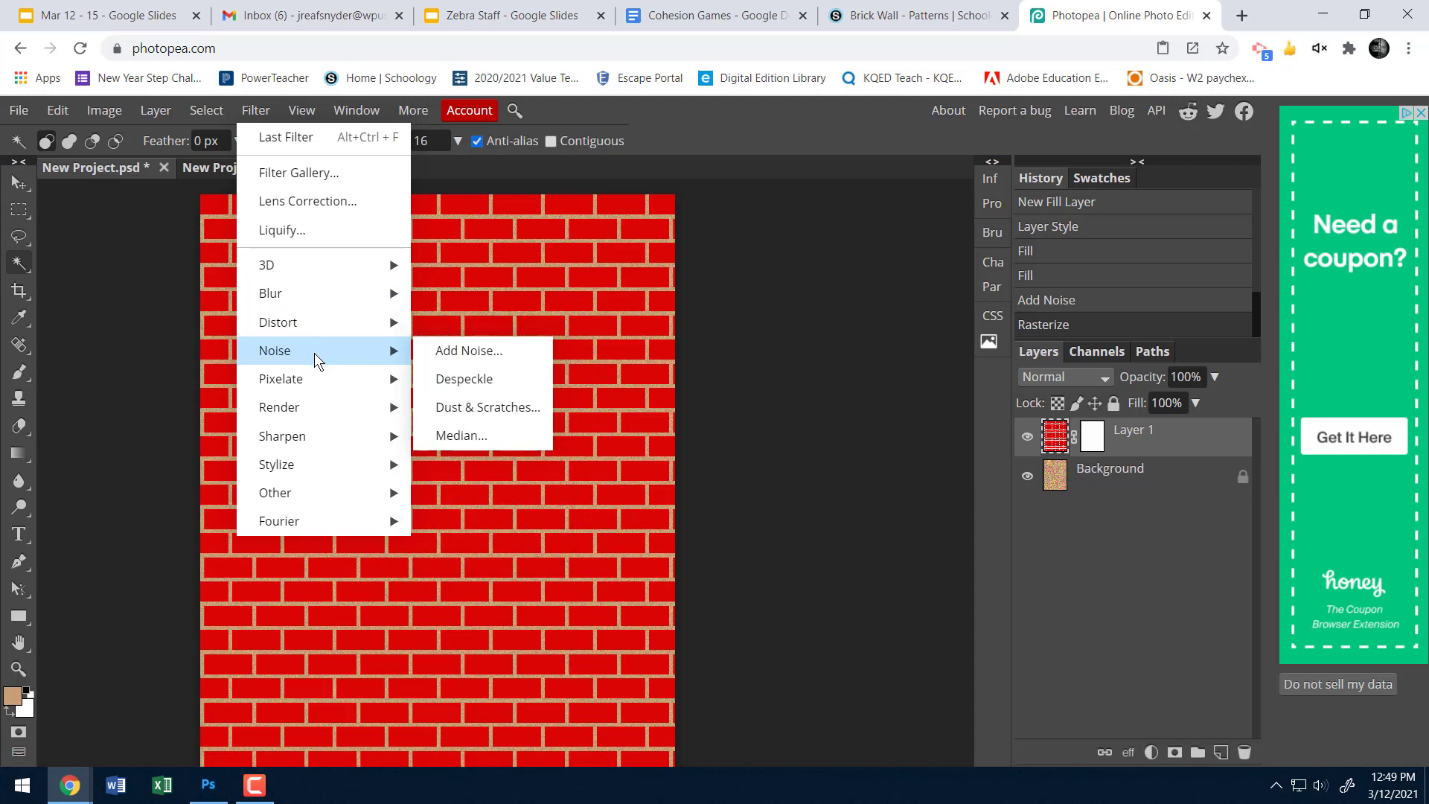
pyautogui.click(456, 351)
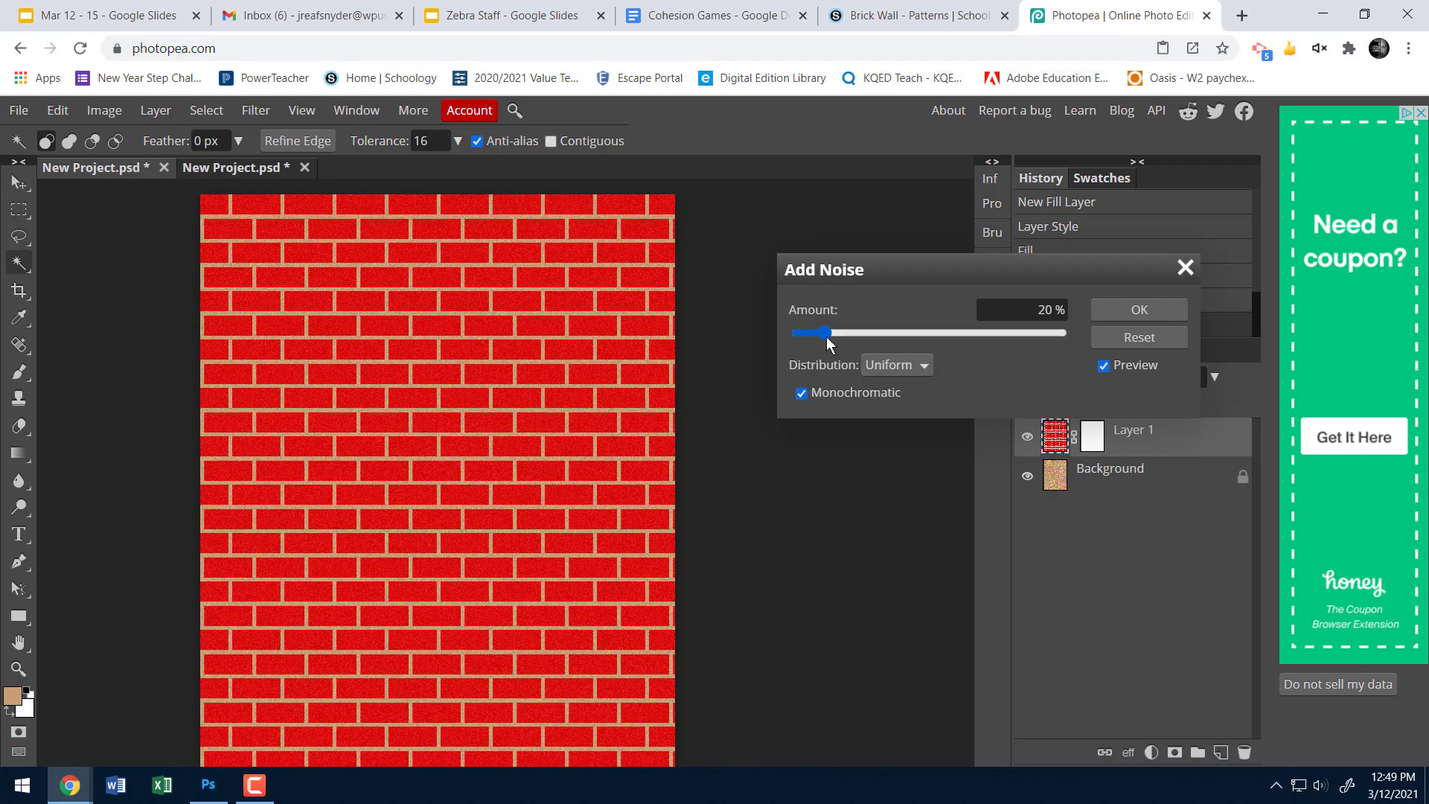
pyautogui.moveTo(819, 335); pyautogui.dragTo(814, 334)
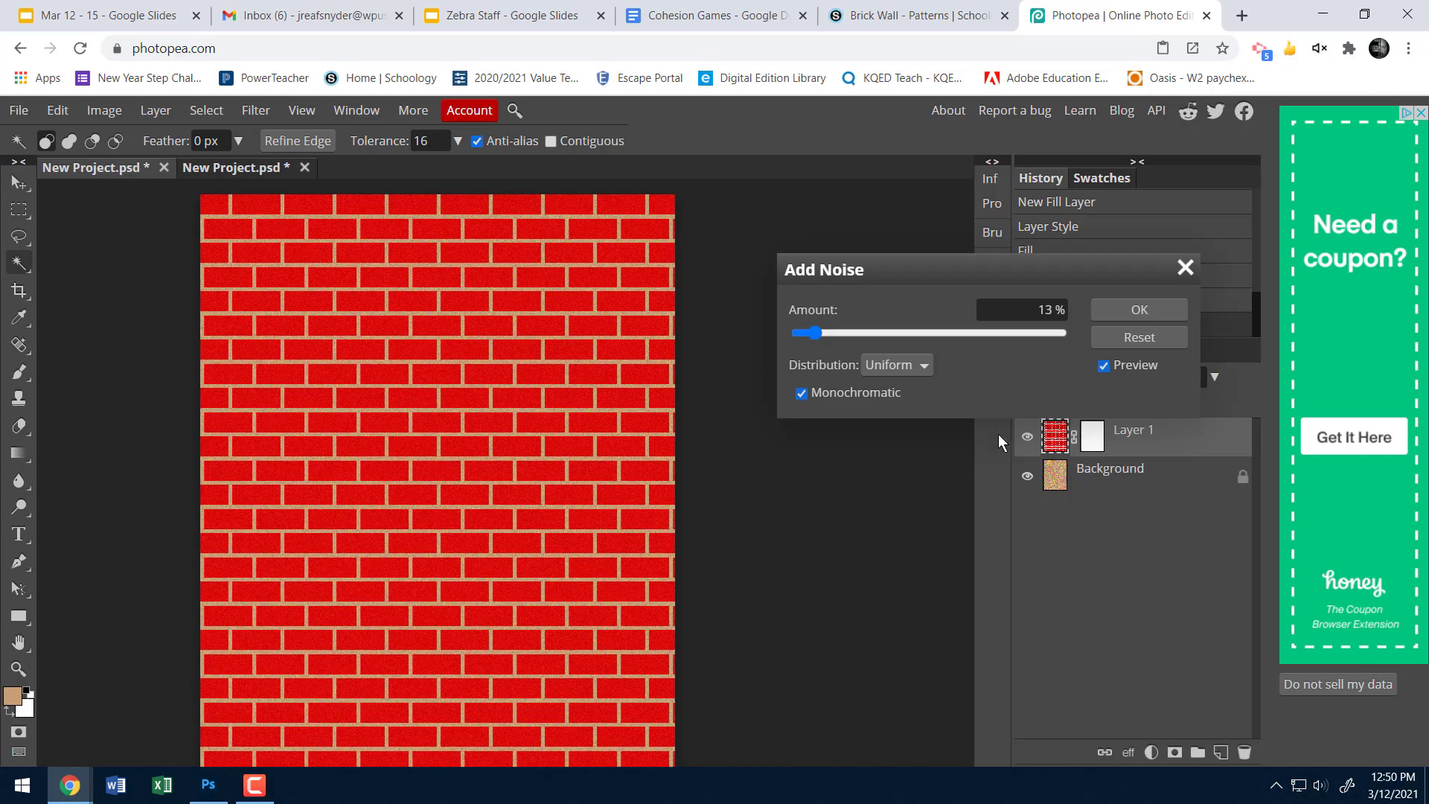
pyautogui.click(1128, 312)
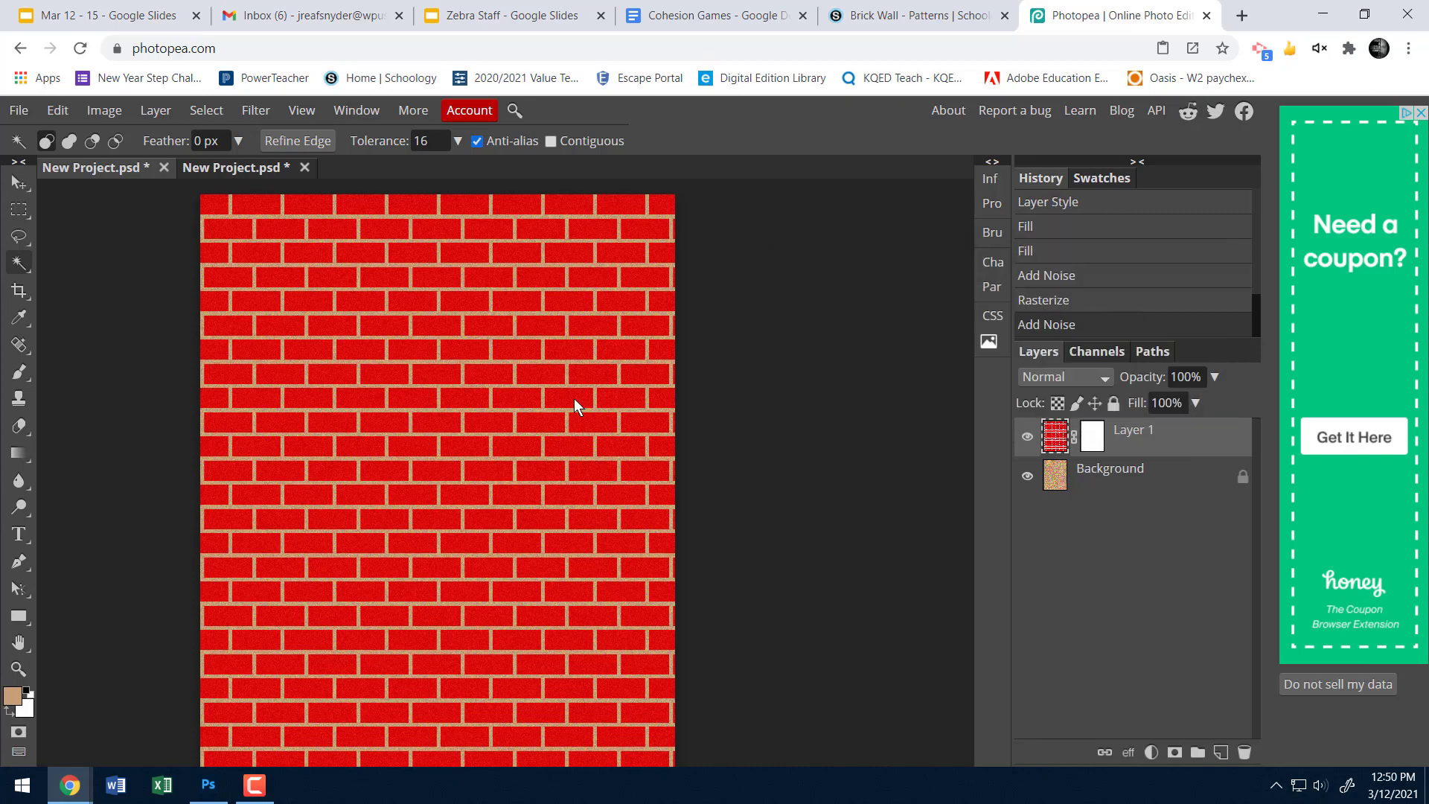
# Examine the noise texture of the bricks and mortar up close and across the whole page
pyautogui.scroll(-3, 376, 530)
pyautogui.scroll(4, 406, 529)
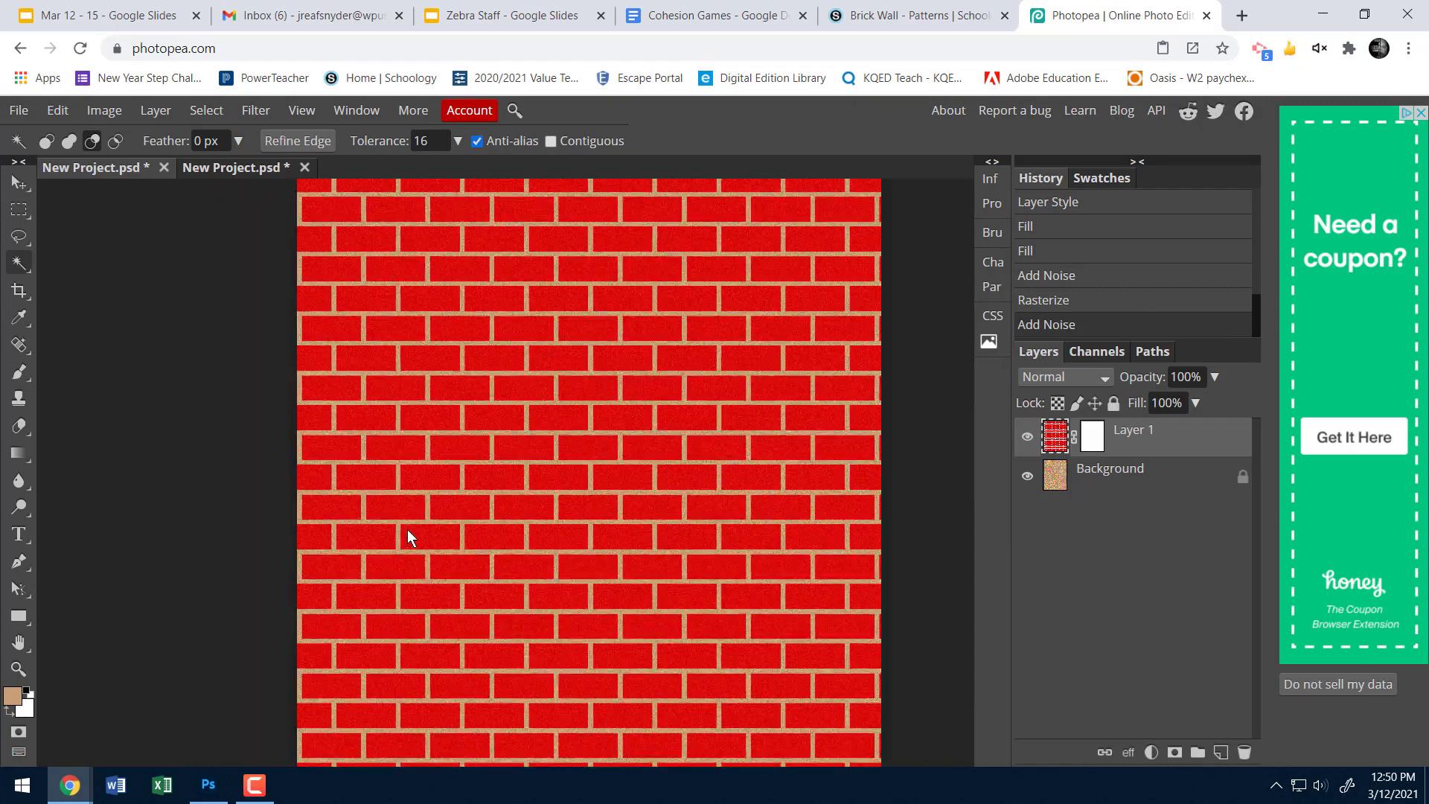
pyautogui.scroll(2, 669, 491)
pyautogui.scroll(1, 690, 488)
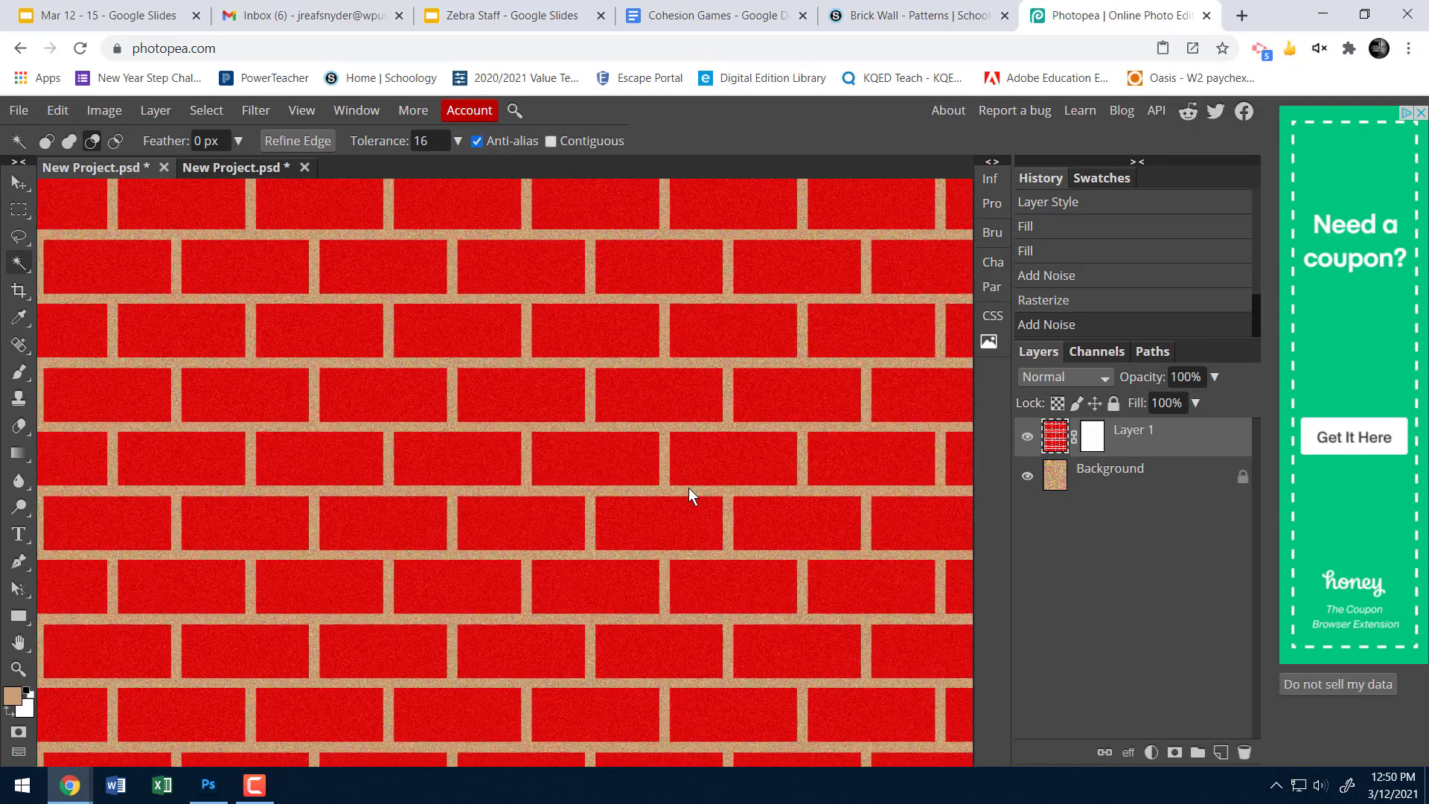
pyautogui.scroll(-1, 690, 489)
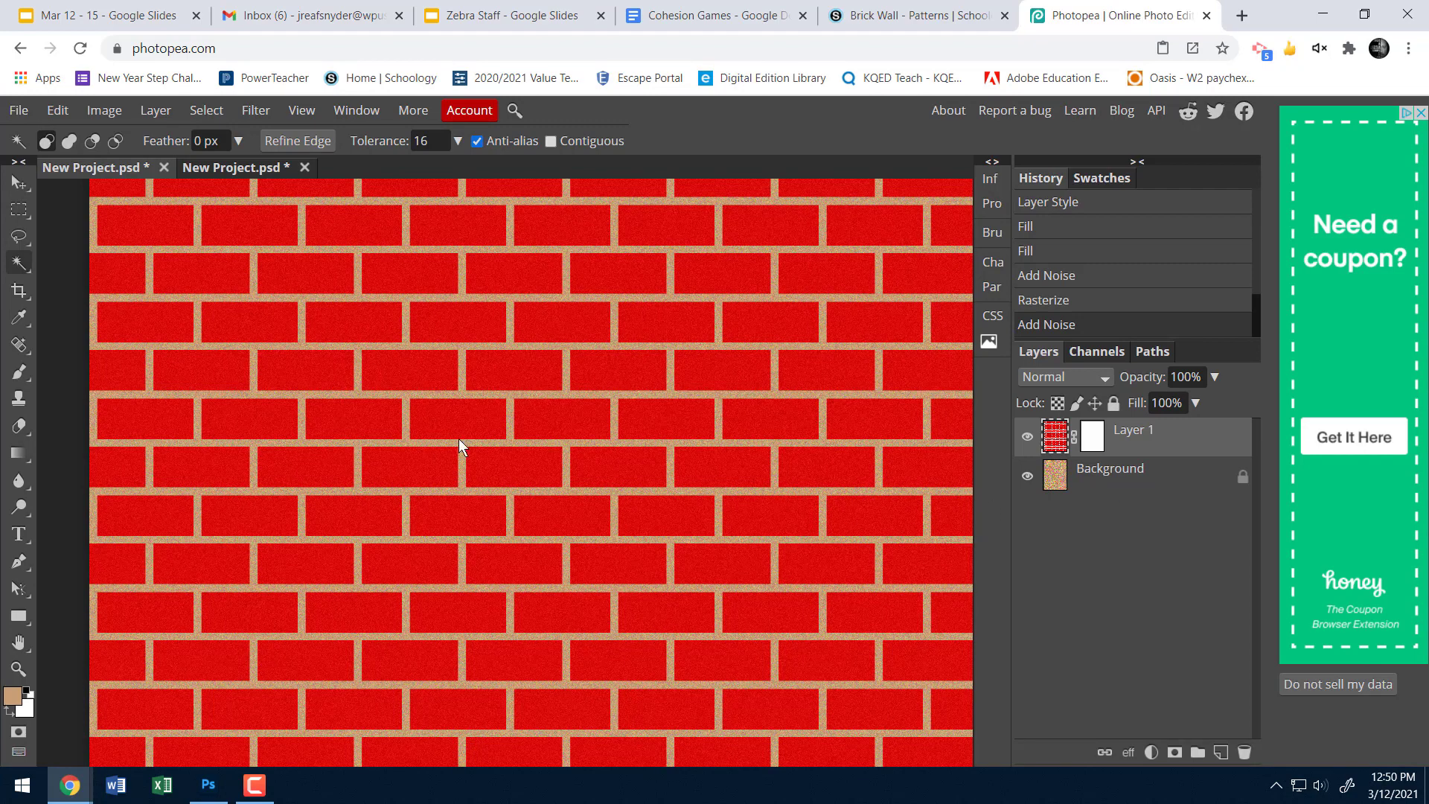
pyautogui.scroll(-2, 838, 489)
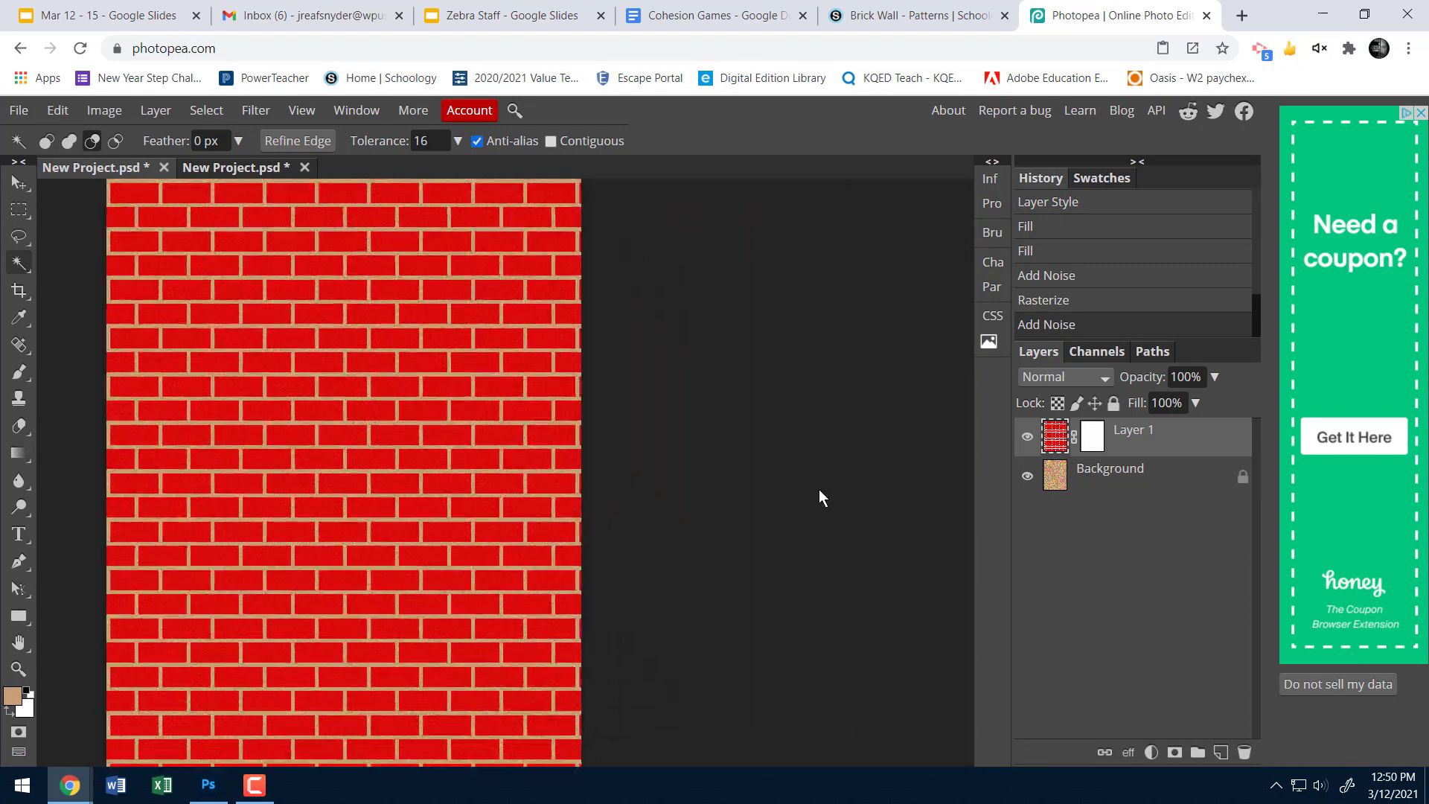
pyautogui.scroll(-2, 547, 482)
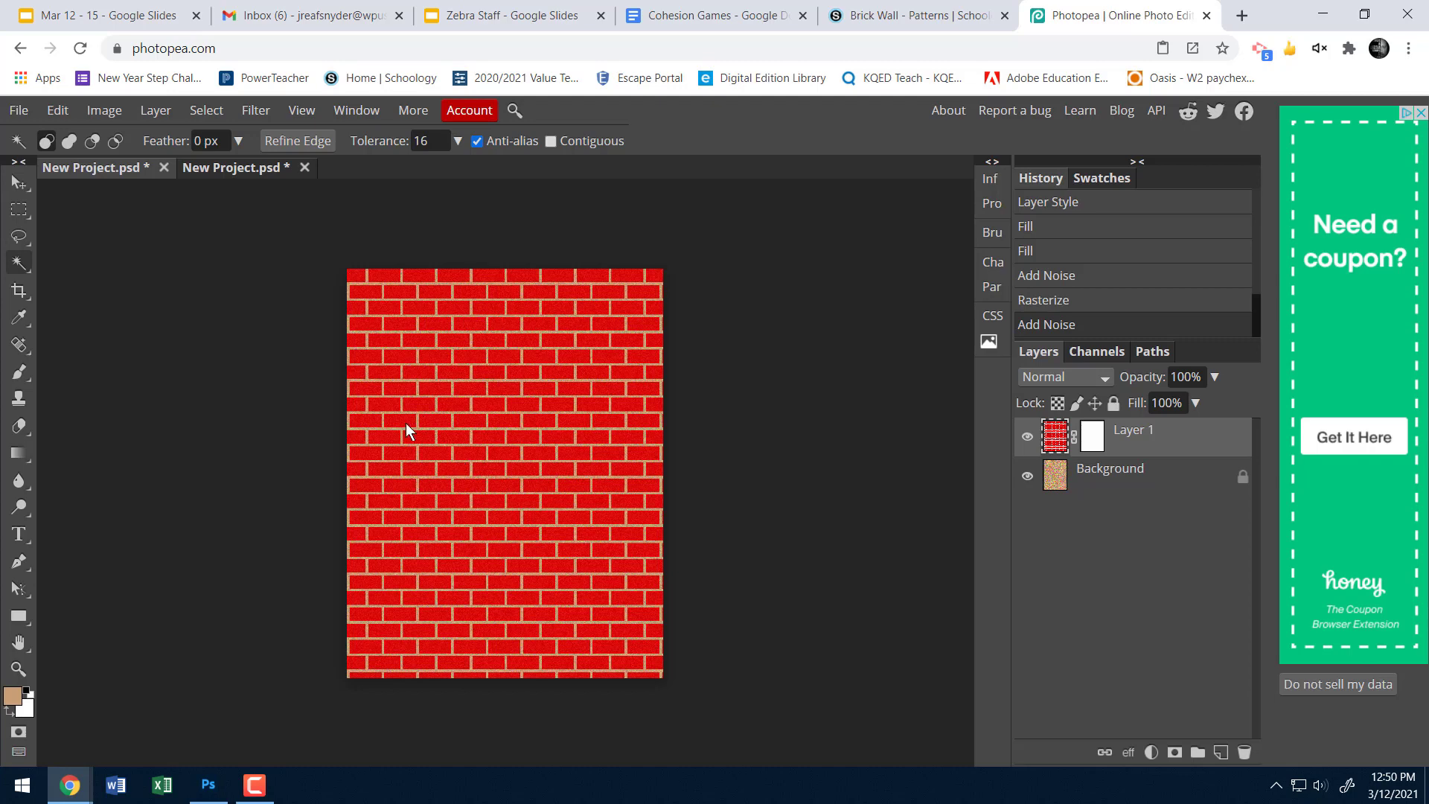
# Enlarge the Dodge tool's brush to size 45 and lighten a single brick in the upper left part of the wall
pyautogui.click(18, 507)
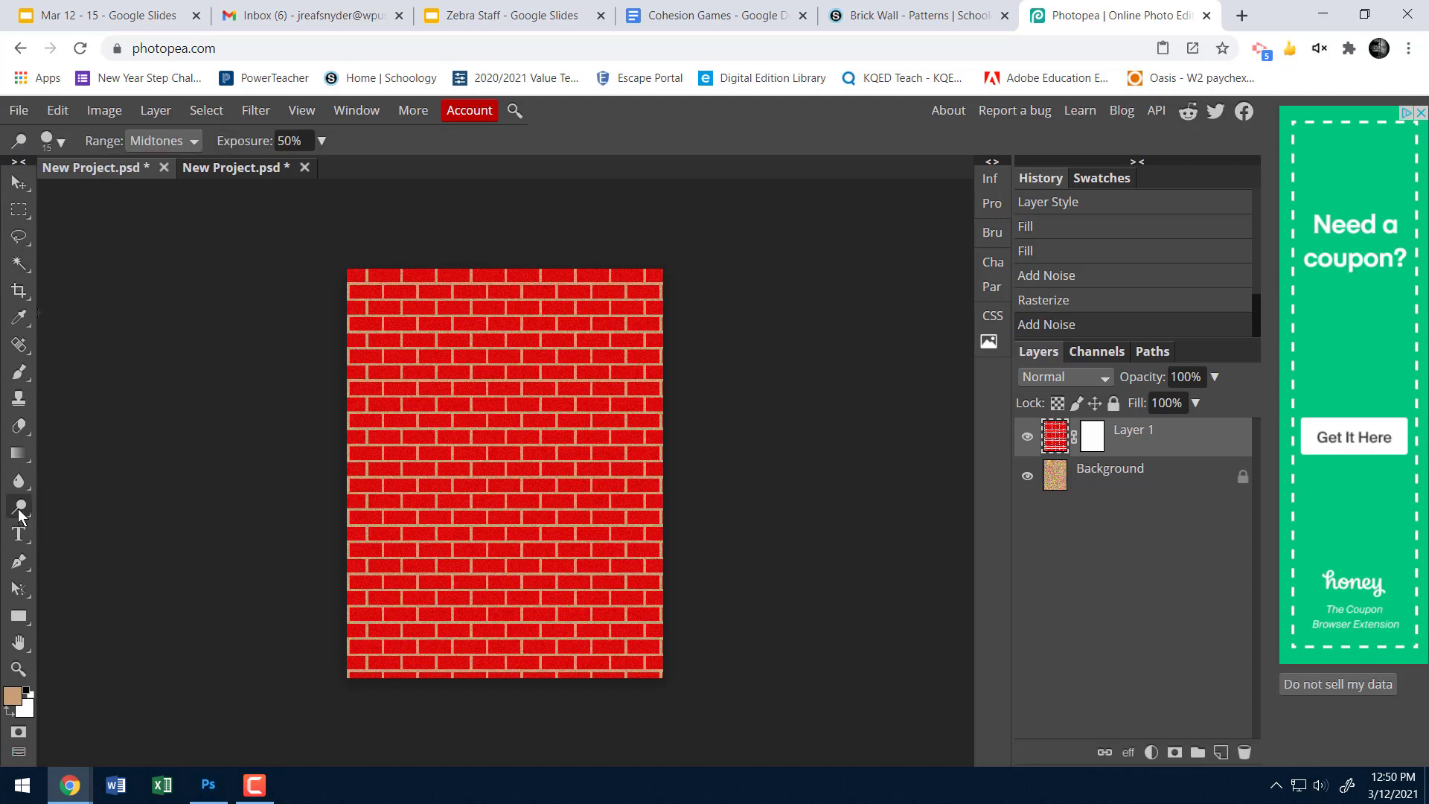
pyautogui.rightClick(18, 508)
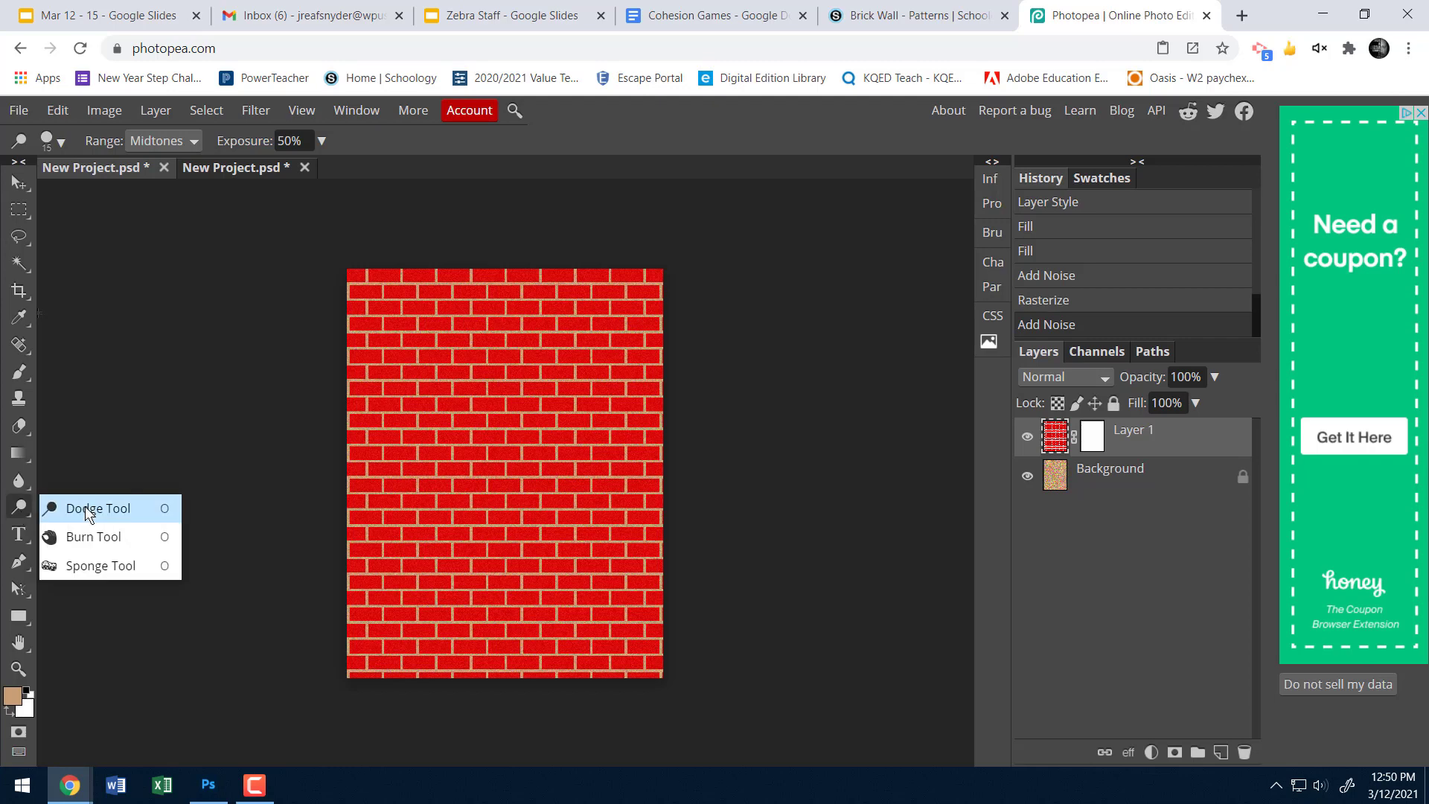
pyautogui.click(85, 506)
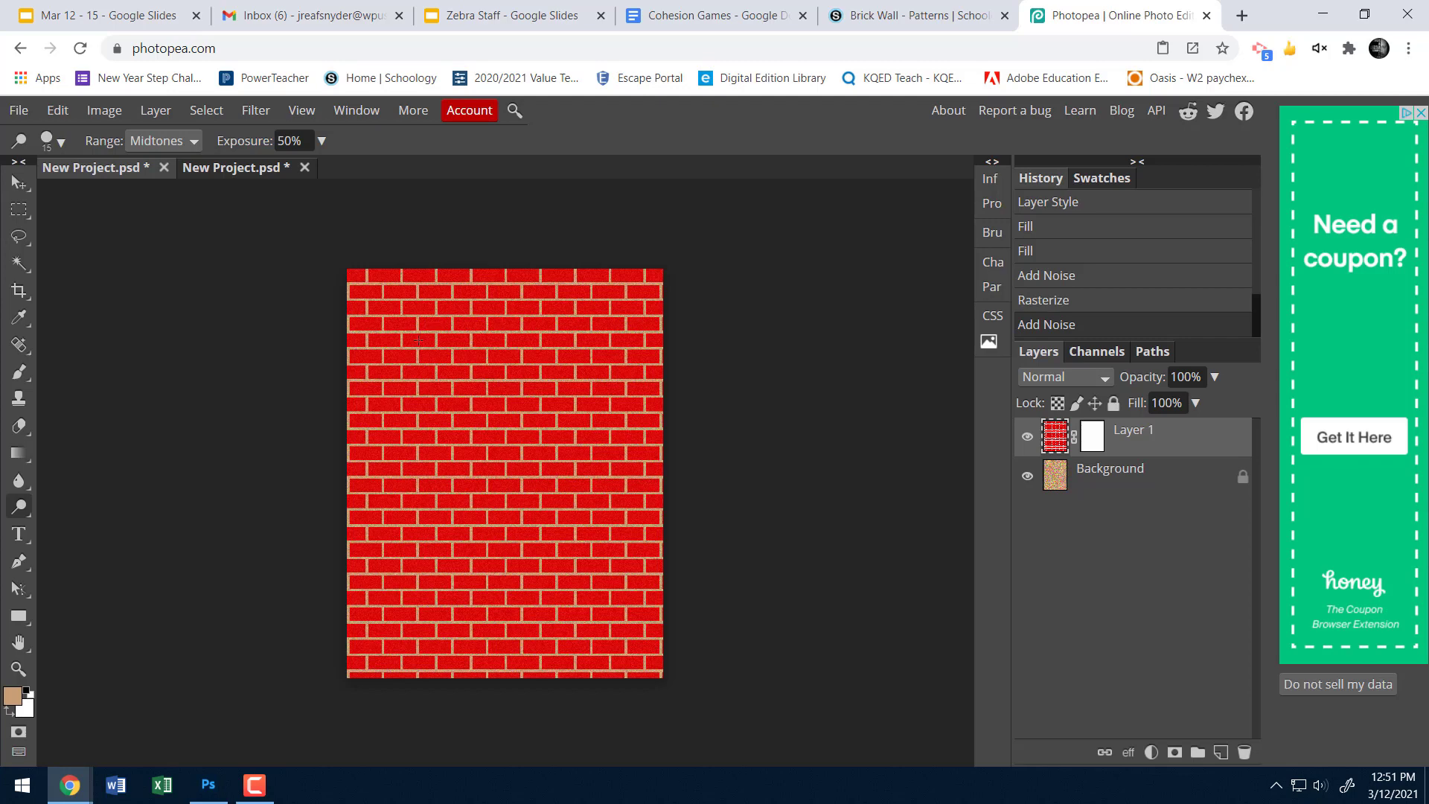
pyautogui.press(']')
pyautogui.scroll(5, 413, 342)
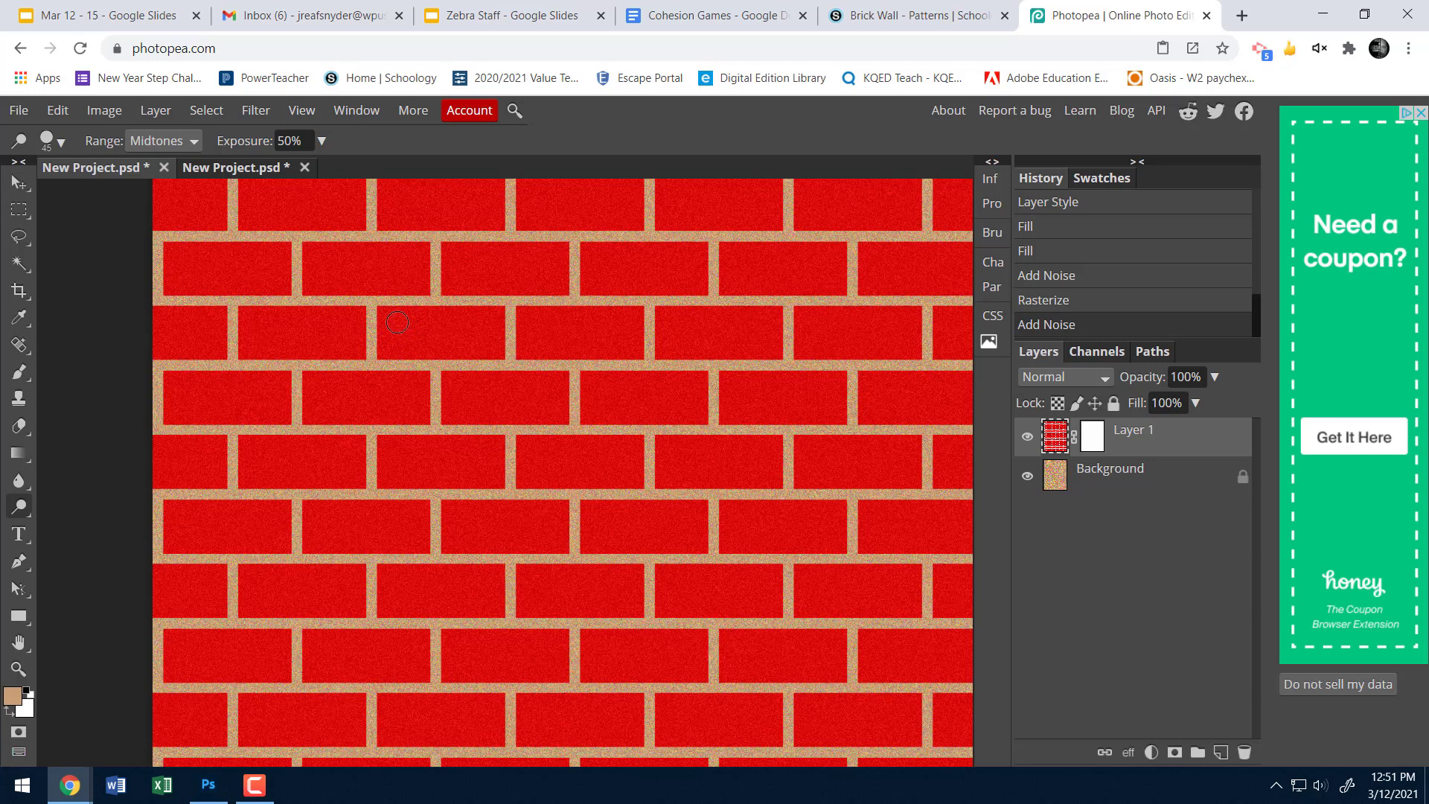
pyautogui.moveTo(397, 323)
pyautogui.mouseDown()
pyautogui.moveTo(492, 326)
pyautogui.moveTo(400, 345)
pyautogui.moveTo(488, 344)
pyautogui.moveTo(395, 346)
pyautogui.moveTo(425, 324)
pyautogui.moveTo(475, 328)
pyautogui.moveTo(417, 341)
pyautogui.moveTo(499, 341)
pyautogui.moveTo(401, 343)
pyautogui.moveTo(392, 321)
pyautogui.moveTo(418, 324)
pyautogui.moveTo(410, 354)
pyautogui.mouseUp()
# Lighten five more scattered bricks with the Dodge tool, including ones in the upper right, at the left edge and lower in the wall
pyautogui.scroll(-3, 637, 426)
pyautogui.scroll(-1, 638, 426)
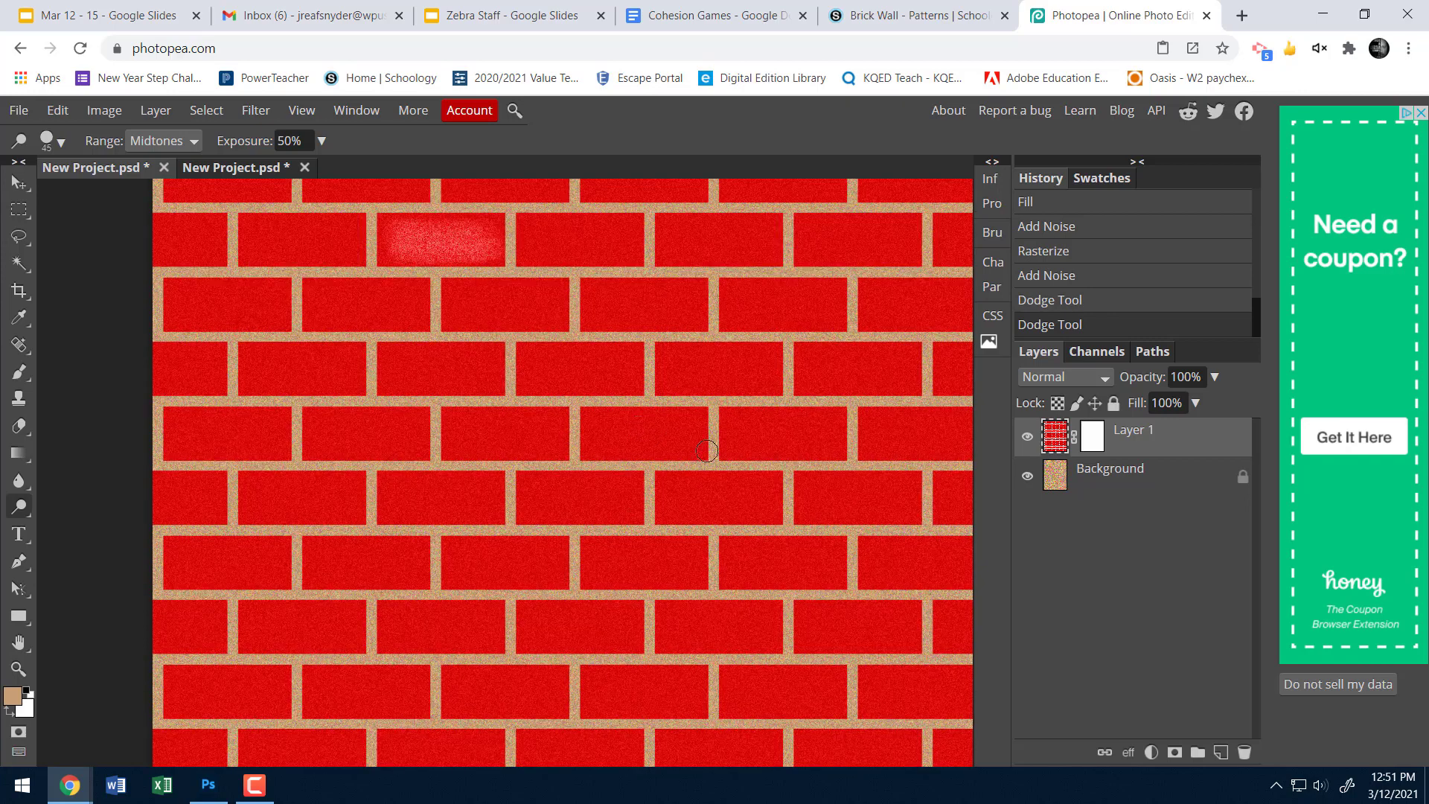
pyautogui.scroll(-2, 679, 442)
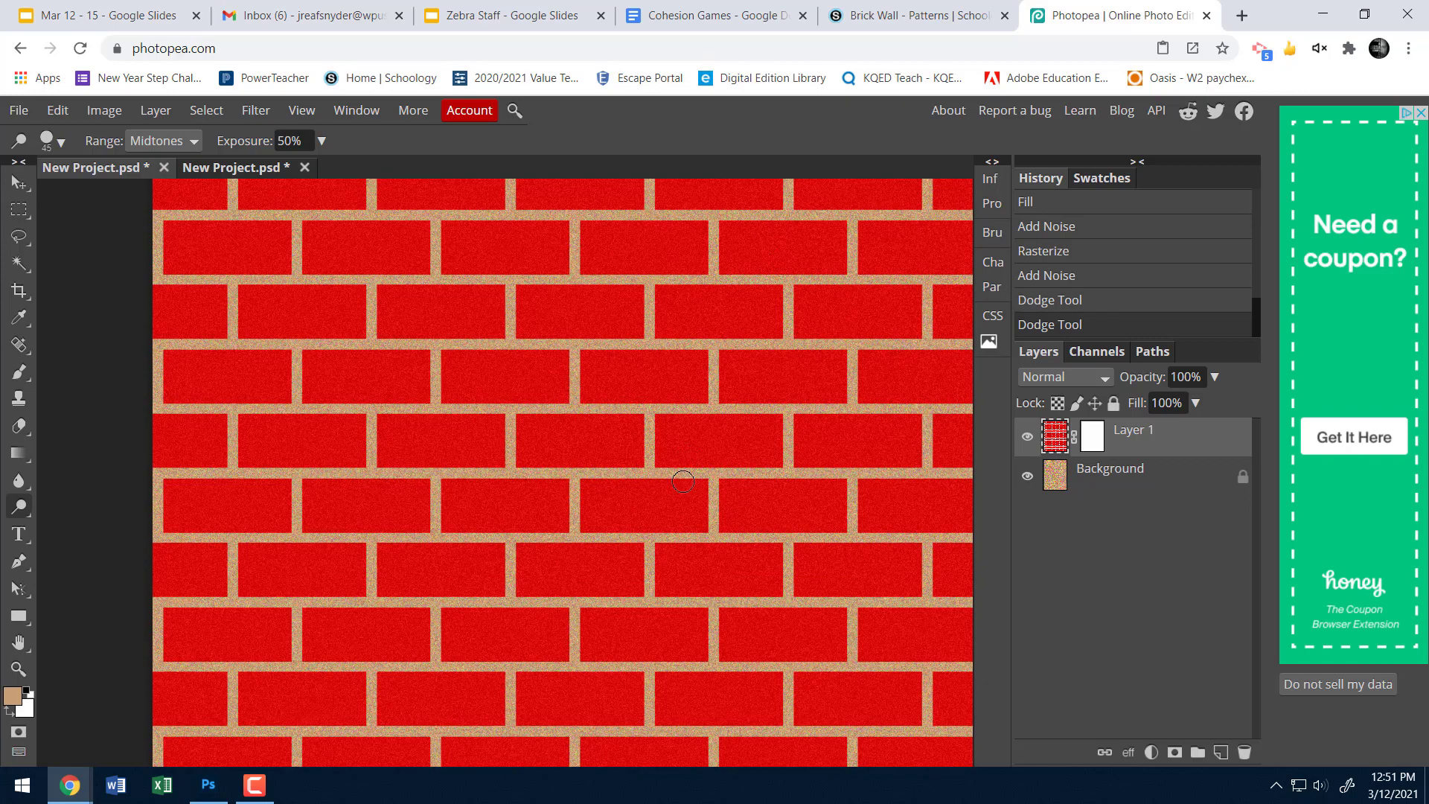
pyautogui.moveTo(678, 452)
pyautogui.mouseDown()
pyautogui.moveTo(761, 440)
pyautogui.moveTo(719, 428)
pyautogui.moveTo(684, 438)
pyautogui.moveTo(746, 443)
pyautogui.moveTo(685, 454)
pyautogui.moveTo(766, 454)
pyautogui.moveTo(672, 438)
pyautogui.mouseUp()
pyautogui.scroll(4, 859, 471)
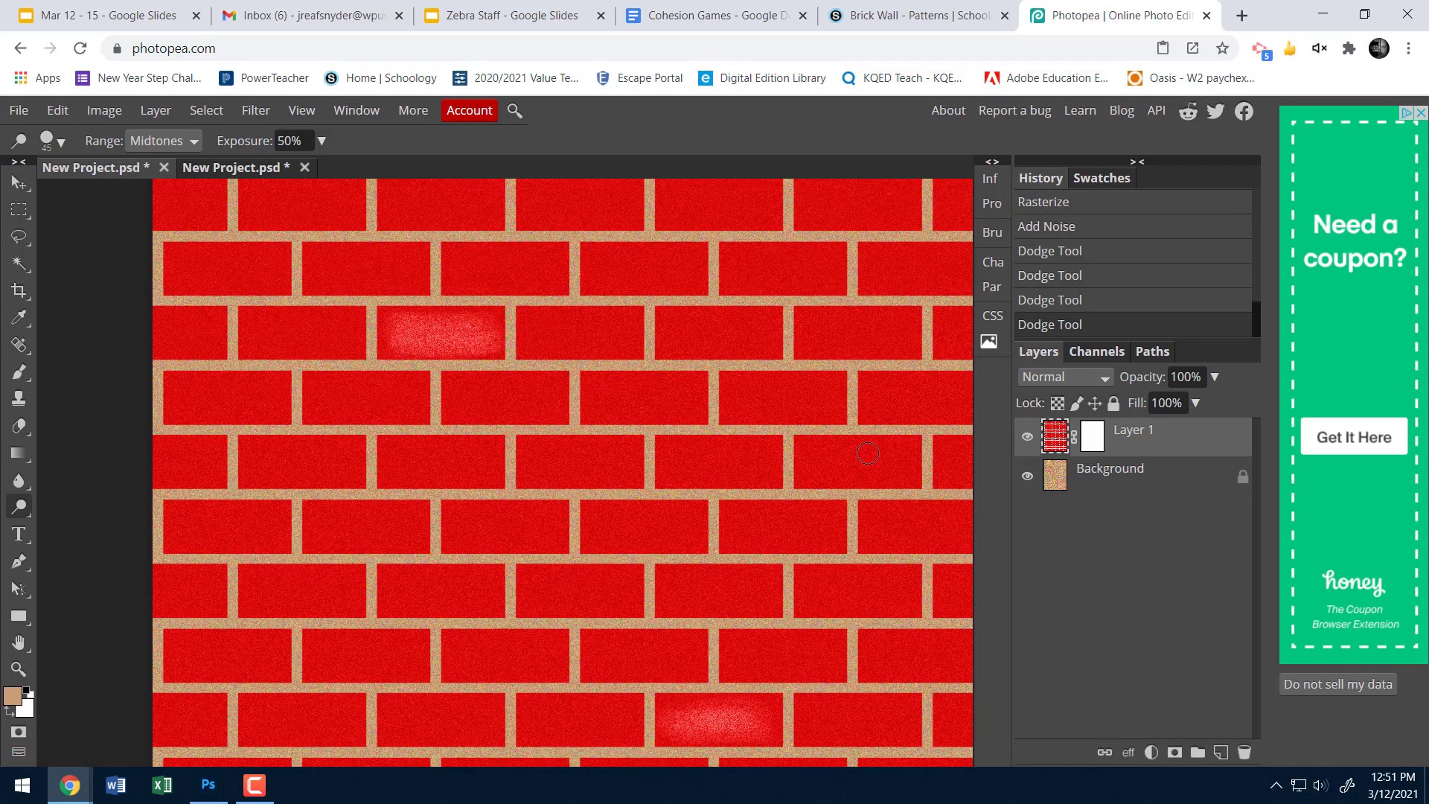
pyautogui.moveTo(868, 453)
pyautogui.mouseDown()
pyautogui.moveTo(817, 459)
pyautogui.moveTo(902, 467)
pyautogui.moveTo(890, 472)
pyautogui.moveTo(823, 476)
pyautogui.moveTo(883, 471)
pyautogui.moveTo(832, 458)
pyautogui.moveTo(879, 451)
pyautogui.moveTo(830, 452)
pyautogui.moveTo(884, 447)
pyautogui.mouseUp()
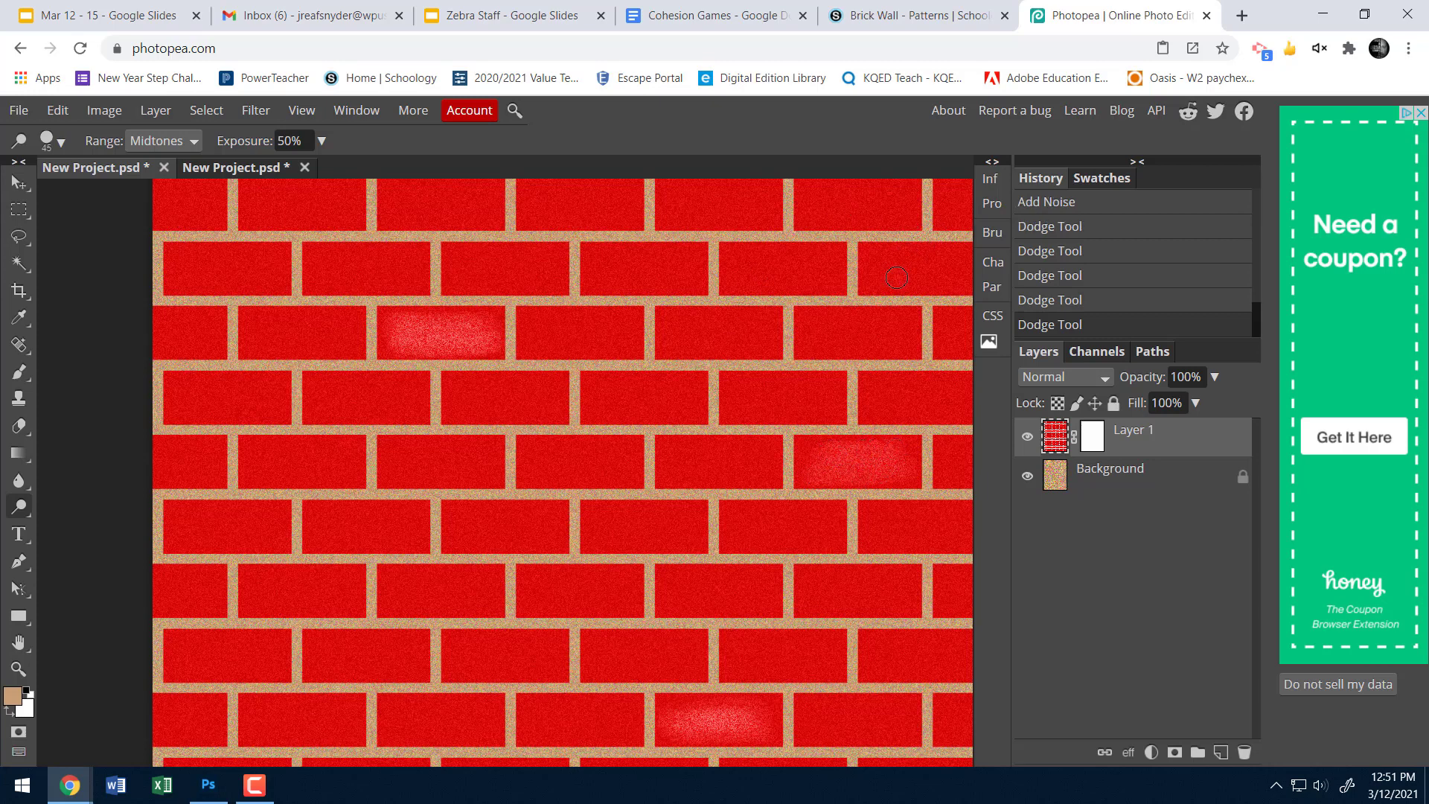
pyautogui.moveTo(897, 277)
pyautogui.mouseDown()
pyautogui.moveTo(984, 266)
pyautogui.moveTo(859, 261)
pyautogui.moveTo(924, 279)
pyautogui.moveTo(881, 283)
pyautogui.moveTo(954, 282)
pyautogui.moveTo(904, 271)
pyautogui.moveTo(958, 265)
pyautogui.mouseUp()
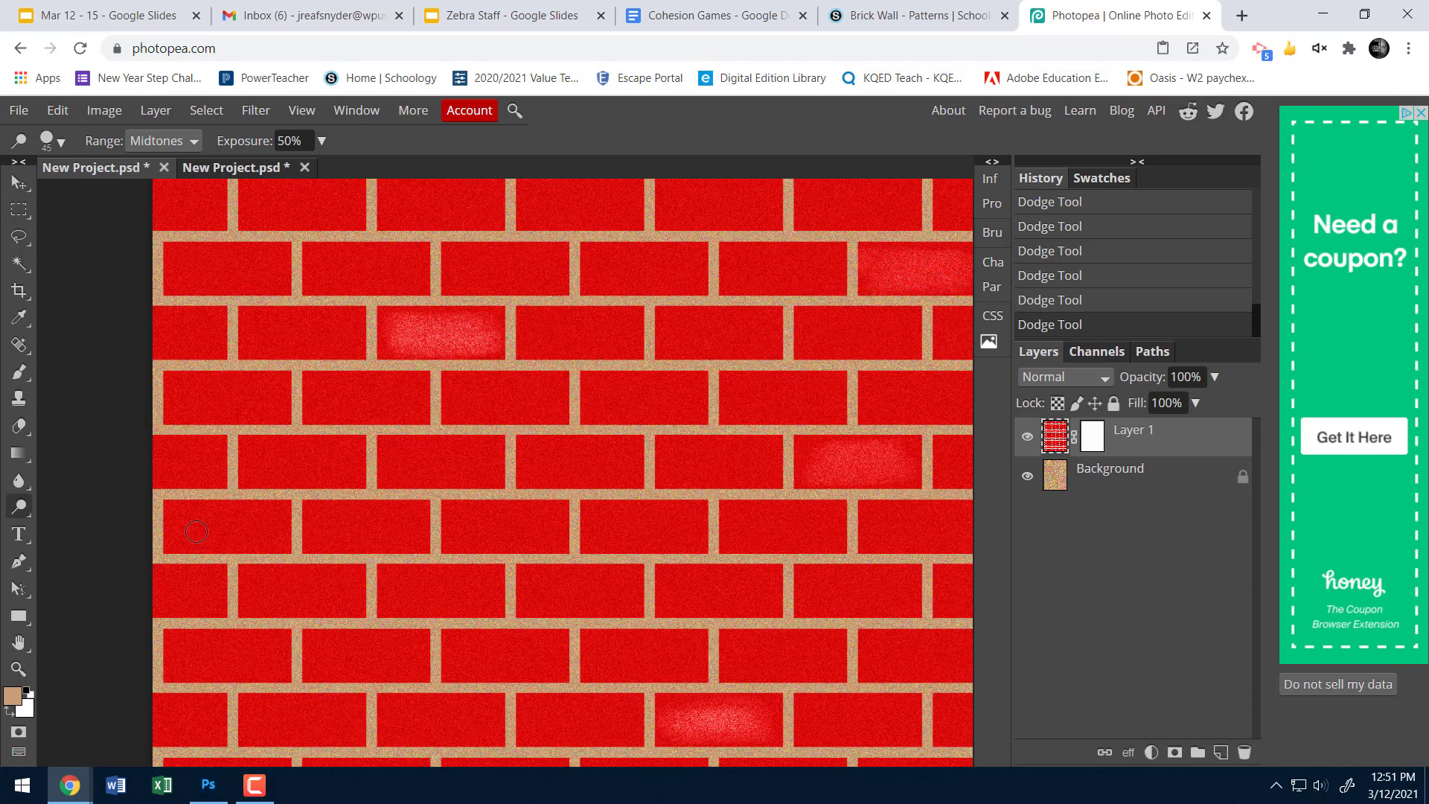
pyautogui.moveTo(186, 527)
pyautogui.mouseDown()
pyautogui.moveTo(244, 530)
pyautogui.moveTo(223, 545)
pyautogui.moveTo(272, 533)
pyautogui.moveTo(196, 515)
pyautogui.moveTo(279, 530)
pyautogui.moveTo(268, 526)
pyautogui.mouseUp()
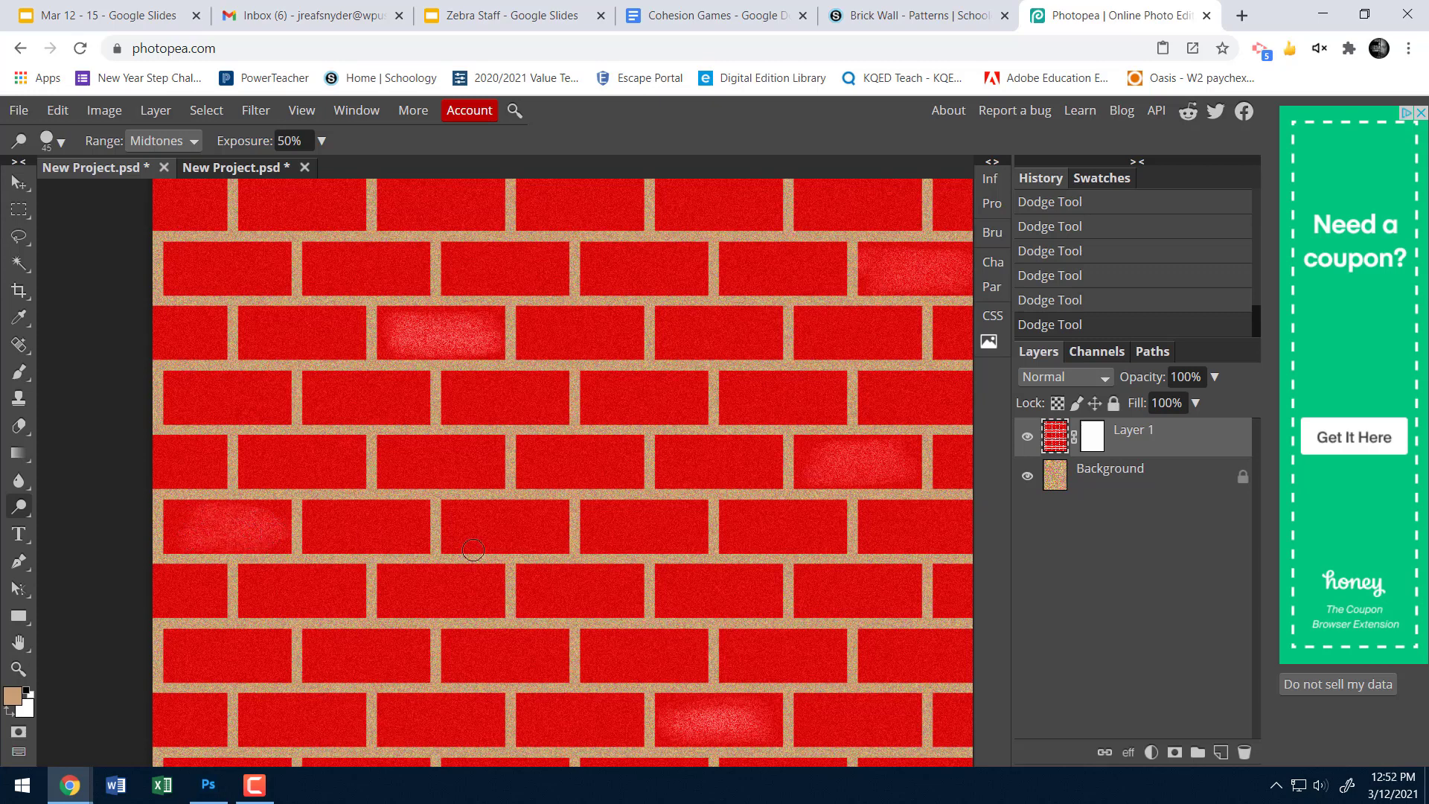
pyautogui.moveTo(387, 590)
pyautogui.mouseDown()
pyautogui.moveTo(469, 585)
pyautogui.moveTo(476, 594)
pyautogui.moveTo(396, 601)
pyautogui.moveTo(474, 602)
pyautogui.mouseUp()
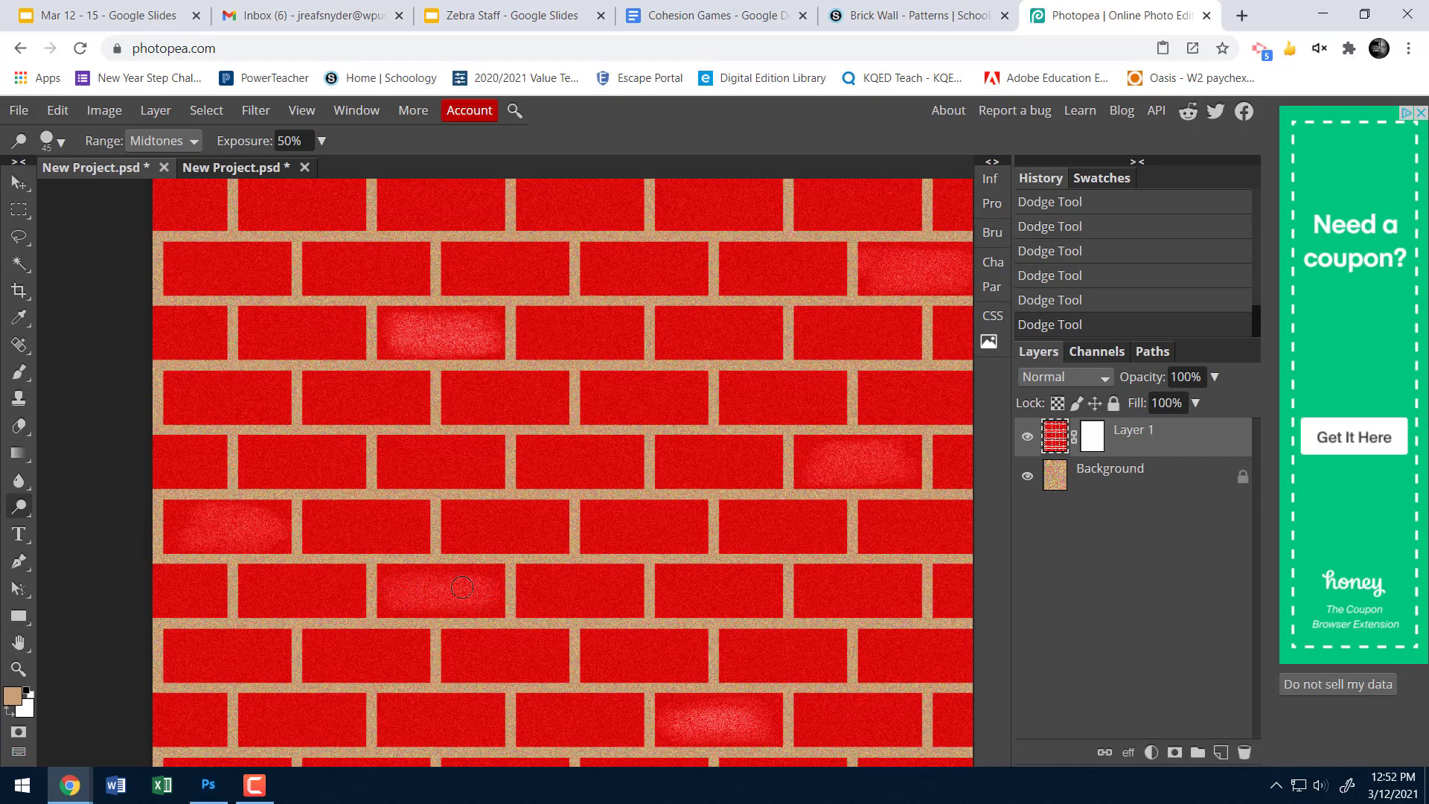
# Lighten two bricks in the second row from the top of the wall with the Dodge tool
pyautogui.scroll(-4, 462, 587)
pyautogui.scroll(1, 640, 607)
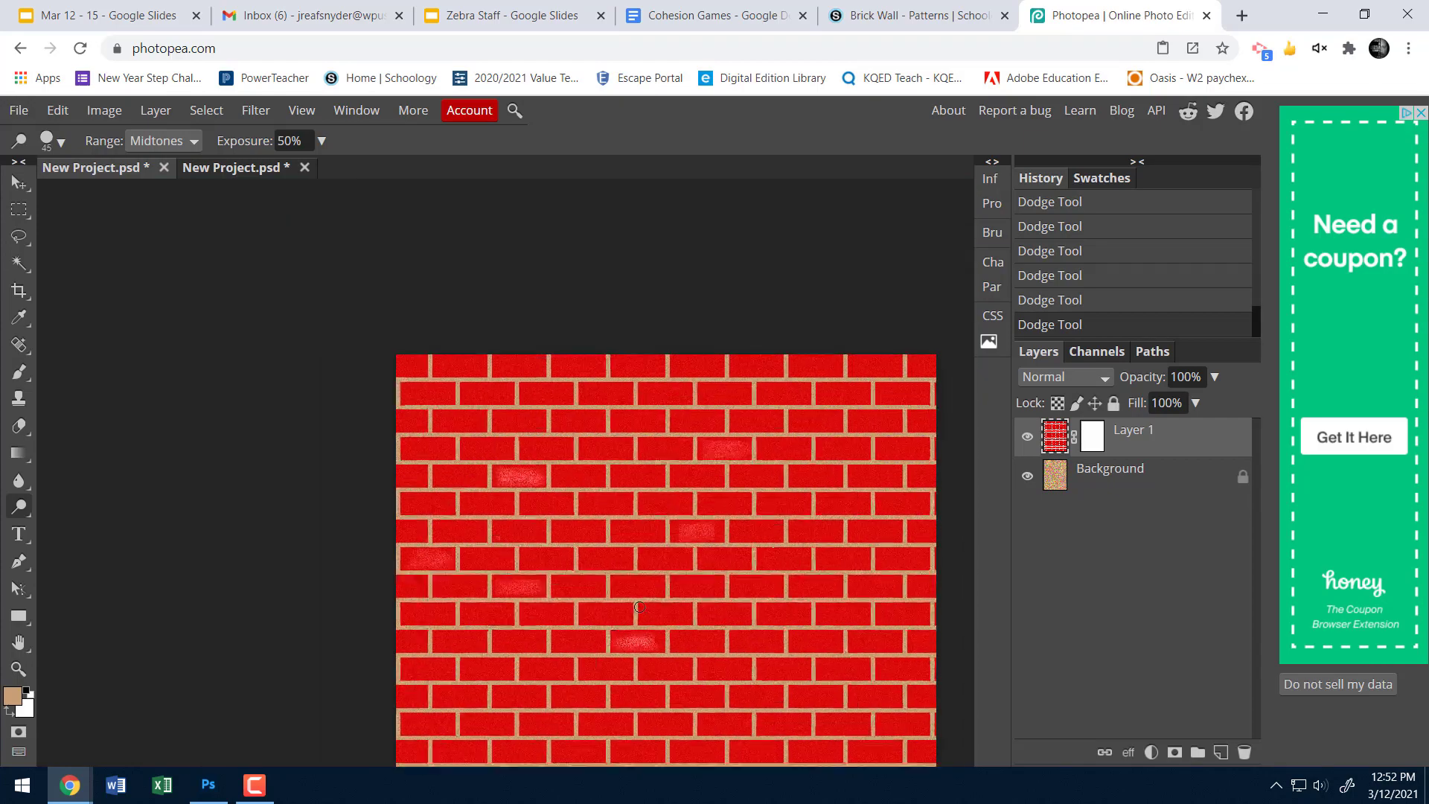
pyautogui.scroll(3, 640, 607)
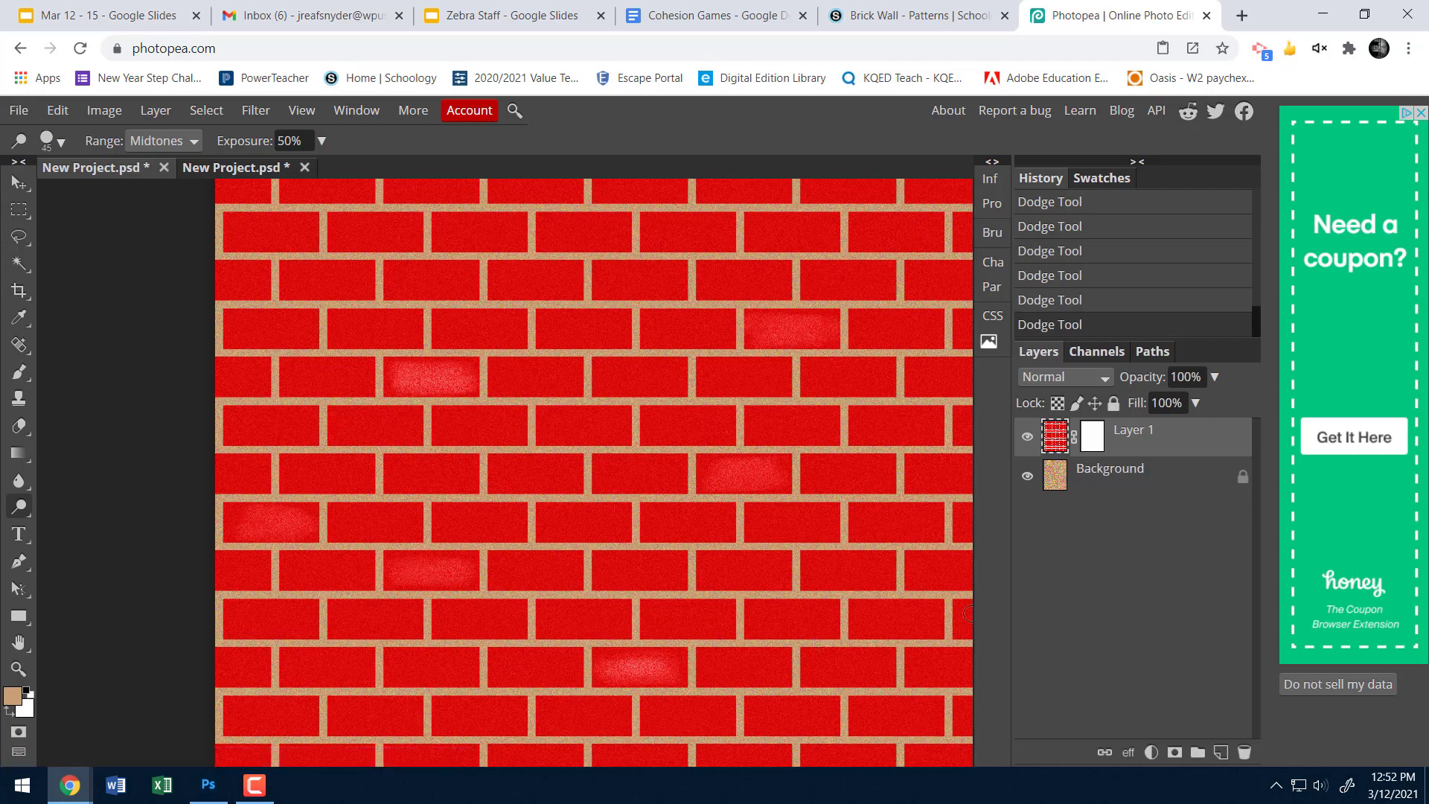
pyautogui.moveTo(487, 225)
pyautogui.mouseDown()
pyautogui.moveTo(448, 235)
pyautogui.moveTo(525, 239)
pyautogui.moveTo(500, 226)
pyautogui.mouseUp()
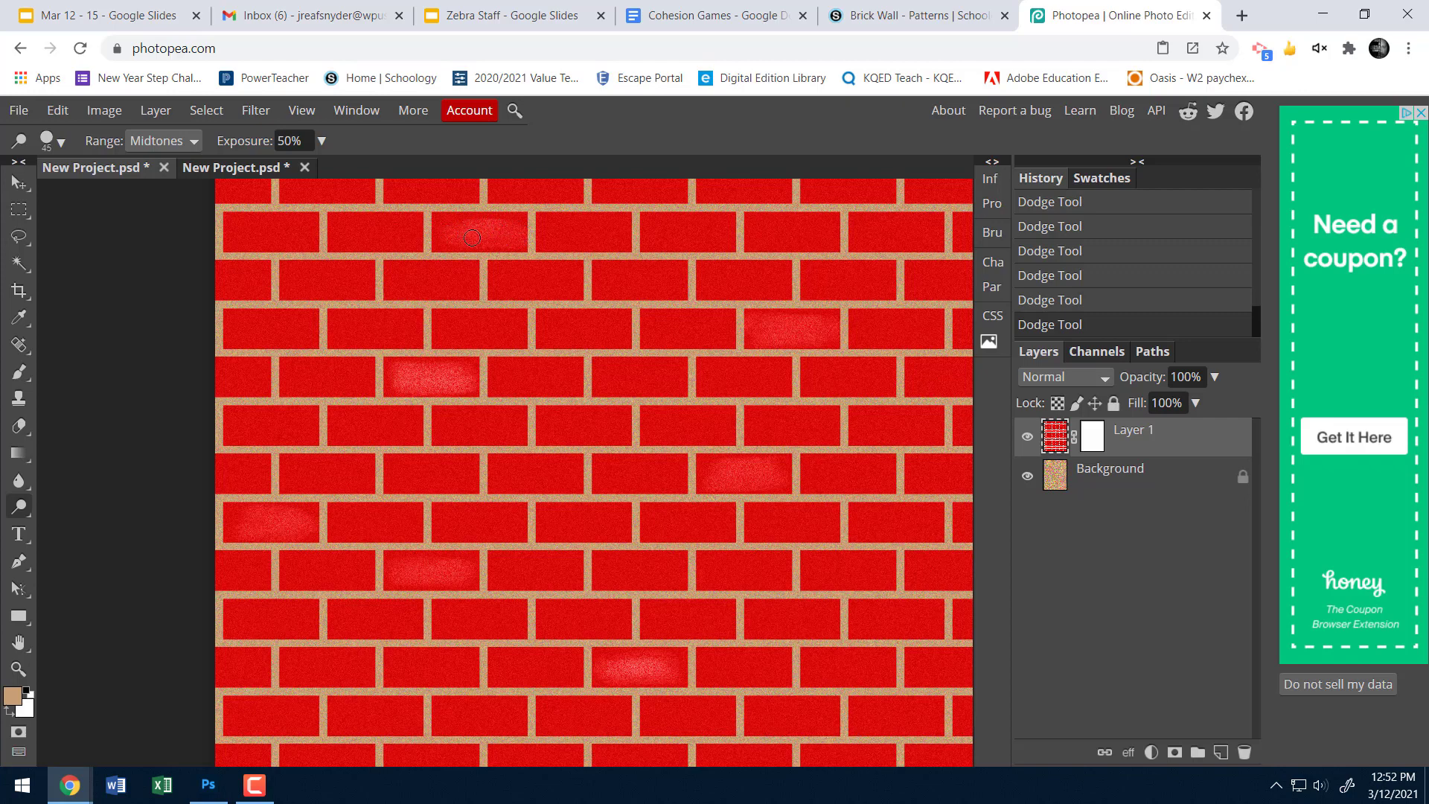
pyautogui.moveTo(769, 228)
pyautogui.mouseDown()
pyautogui.moveTo(809, 240)
pyautogui.moveTo(796, 224)
pyautogui.moveTo(834, 225)
pyautogui.mouseUp()
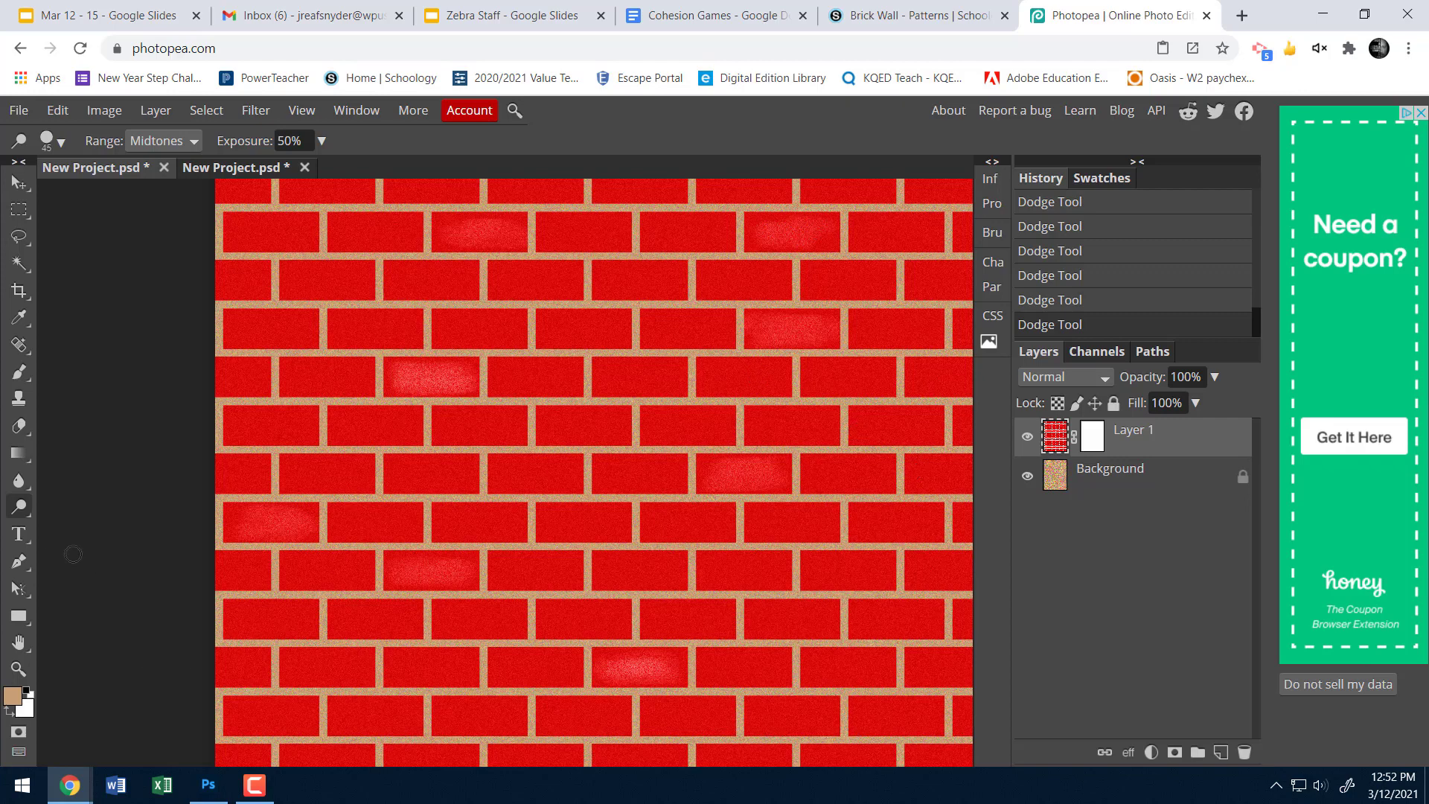
# Switch to the Burn tool with brush size 45 and darken the leftmost brick in the fourth row
pyautogui.rightClick(20, 509)
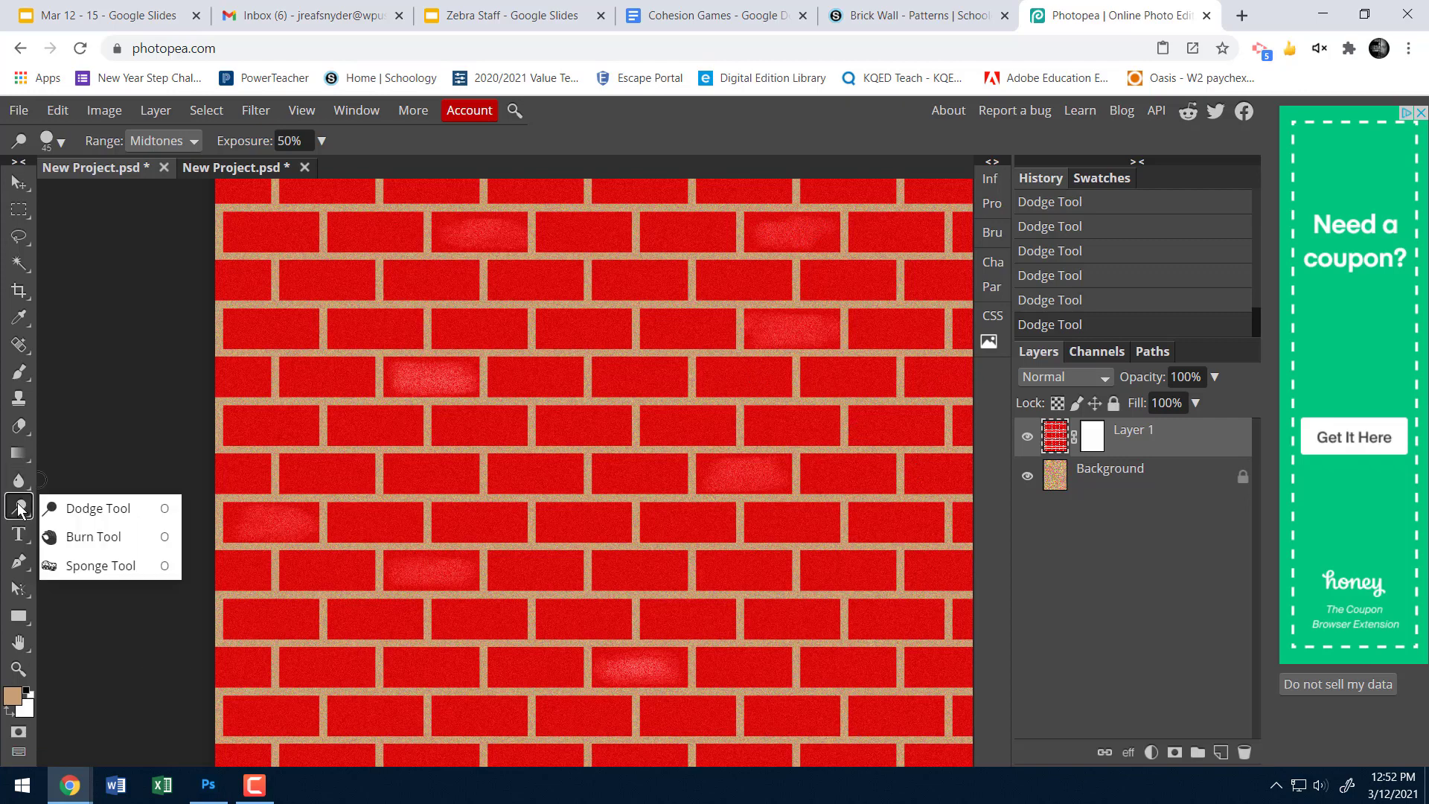
pyautogui.click(74, 536)
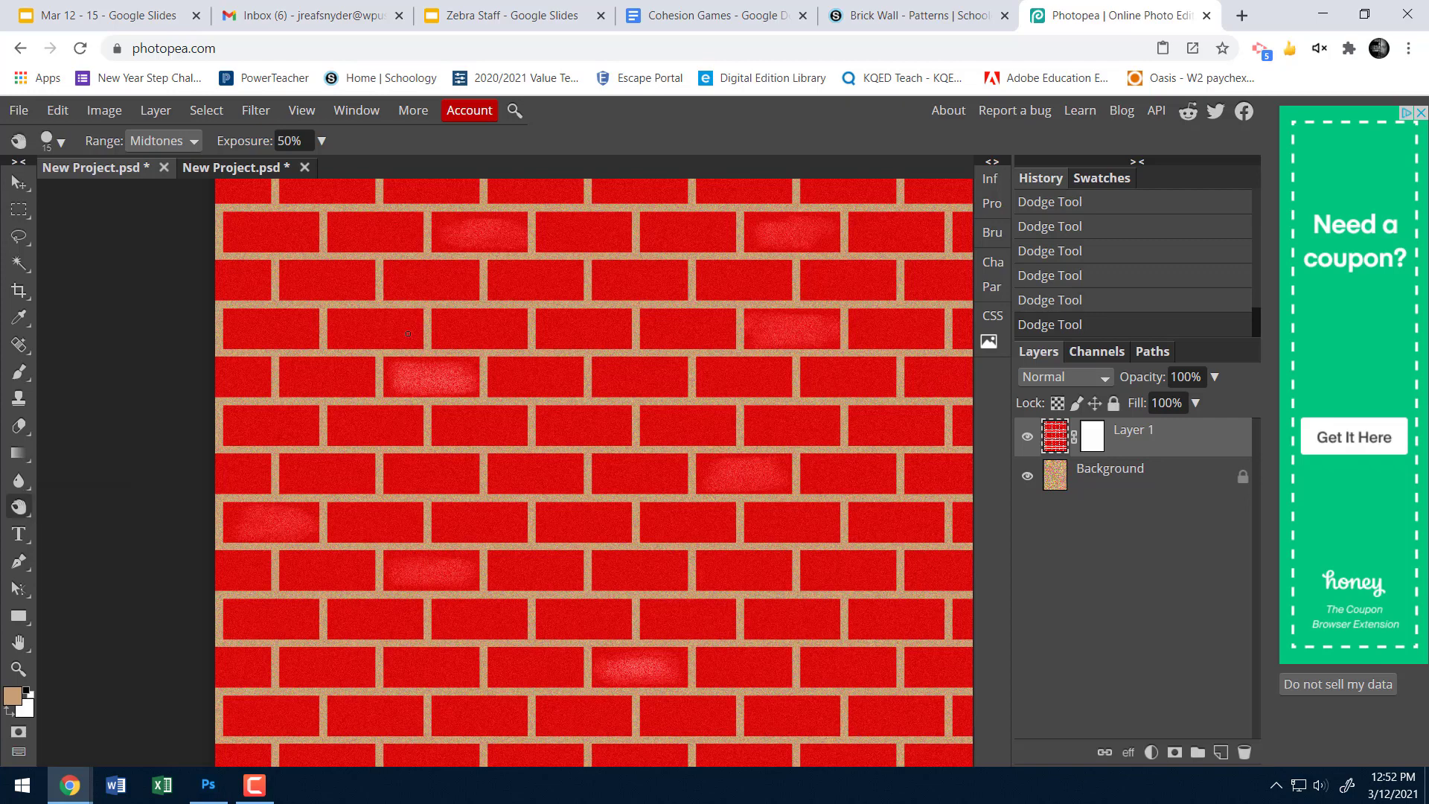
pyautogui.press(']')
pyautogui.press(']')
pyautogui.moveTo(246, 327)
pyautogui.mouseDown()
pyautogui.moveTo(303, 335)
pyautogui.moveTo(247, 333)
pyautogui.moveTo(311, 335)
pyautogui.moveTo(263, 351)
pyautogui.moveTo(248, 322)
pyautogui.moveTo(295, 326)
pyautogui.moveTo(275, 340)
pyautogui.moveTo(279, 328)
pyautogui.moveTo(251, 344)
pyautogui.mouseUp()
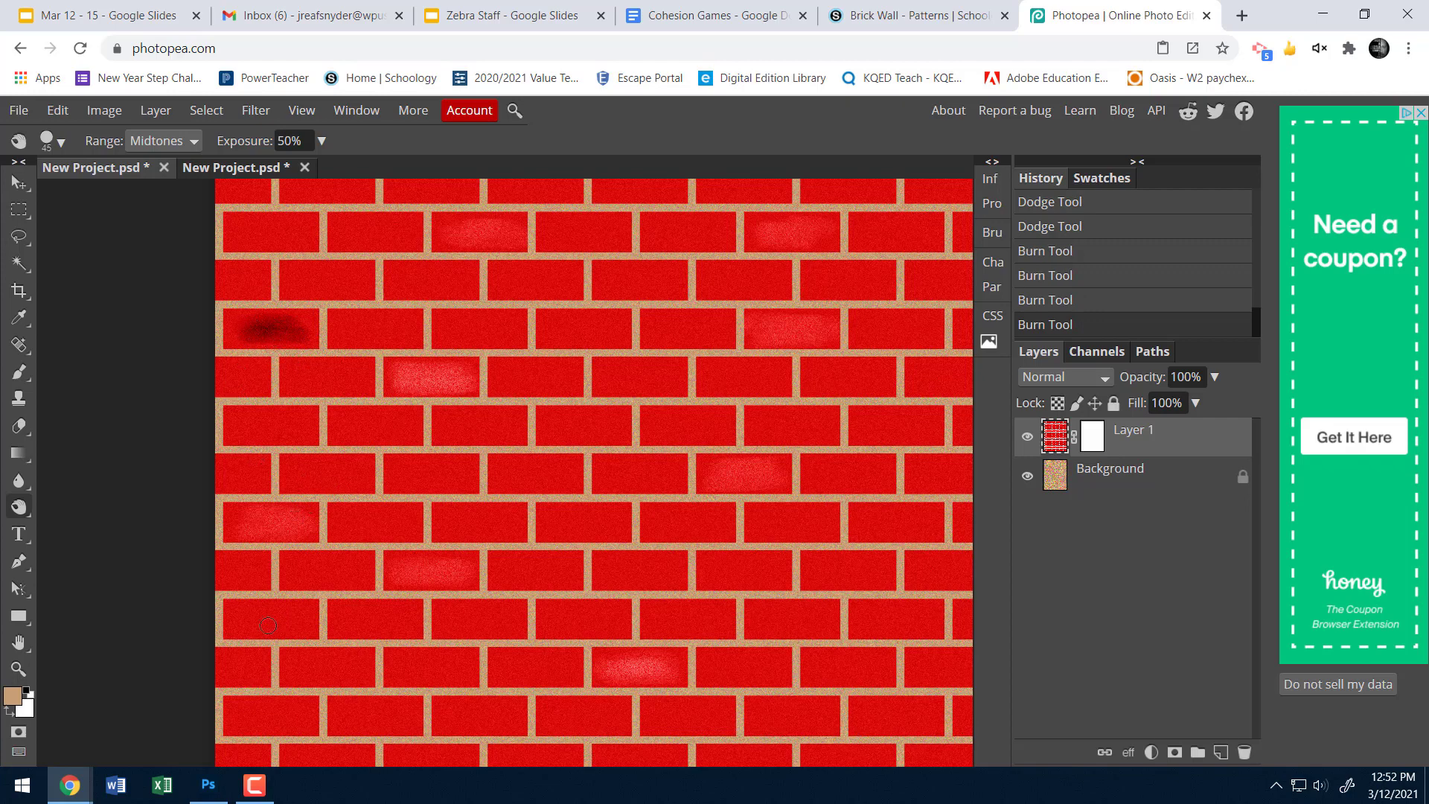
# Darken three more bricks with the Burn tool: one in the sixth row and two in the tenth row
pyautogui.moveTo(247, 623)
pyautogui.mouseDown()
pyautogui.moveTo(282, 629)
pyautogui.moveTo(299, 612)
pyautogui.moveTo(246, 616)
pyautogui.moveTo(268, 629)
pyautogui.mouseUp()
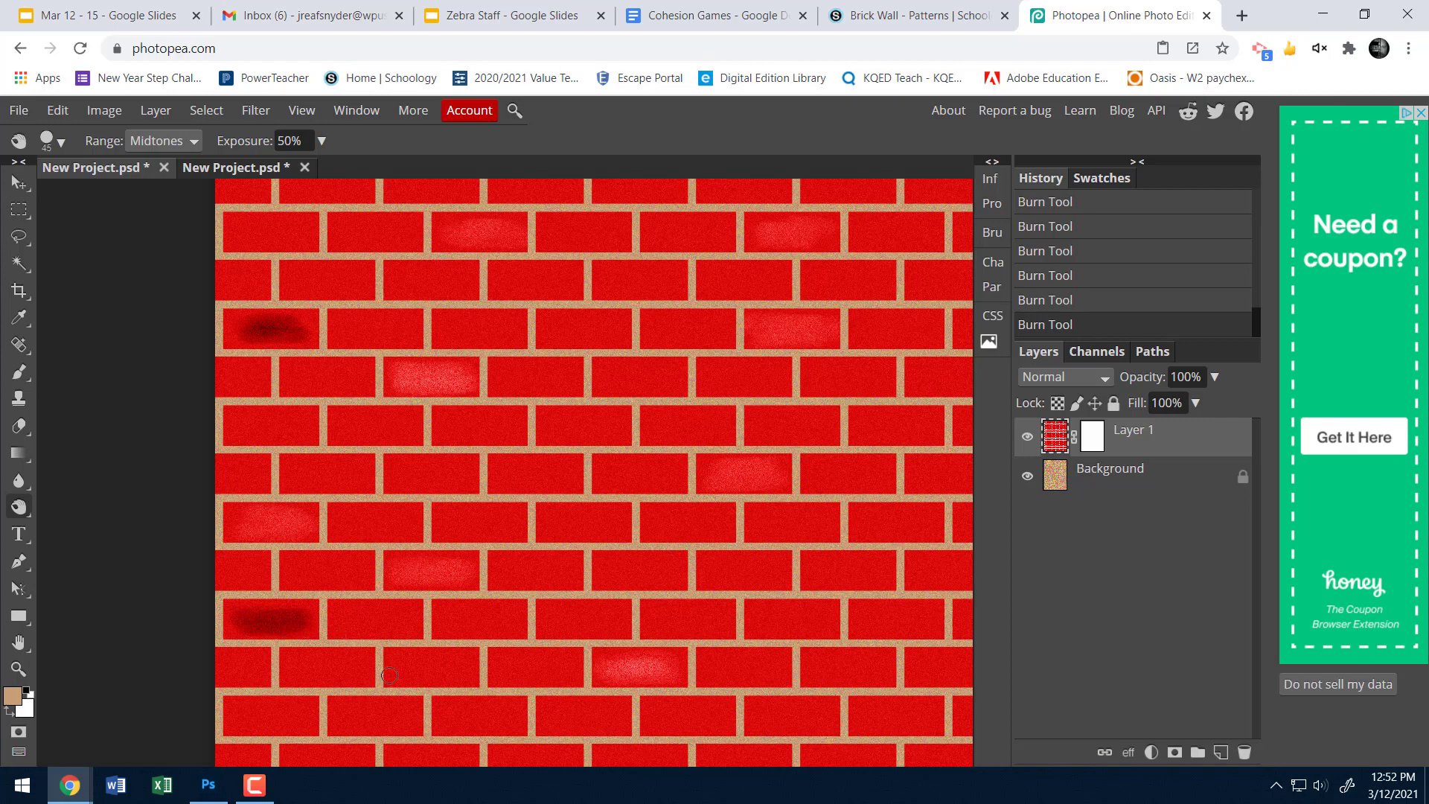
pyautogui.moveTo(659, 422); pyautogui.dragTo(705, 428)
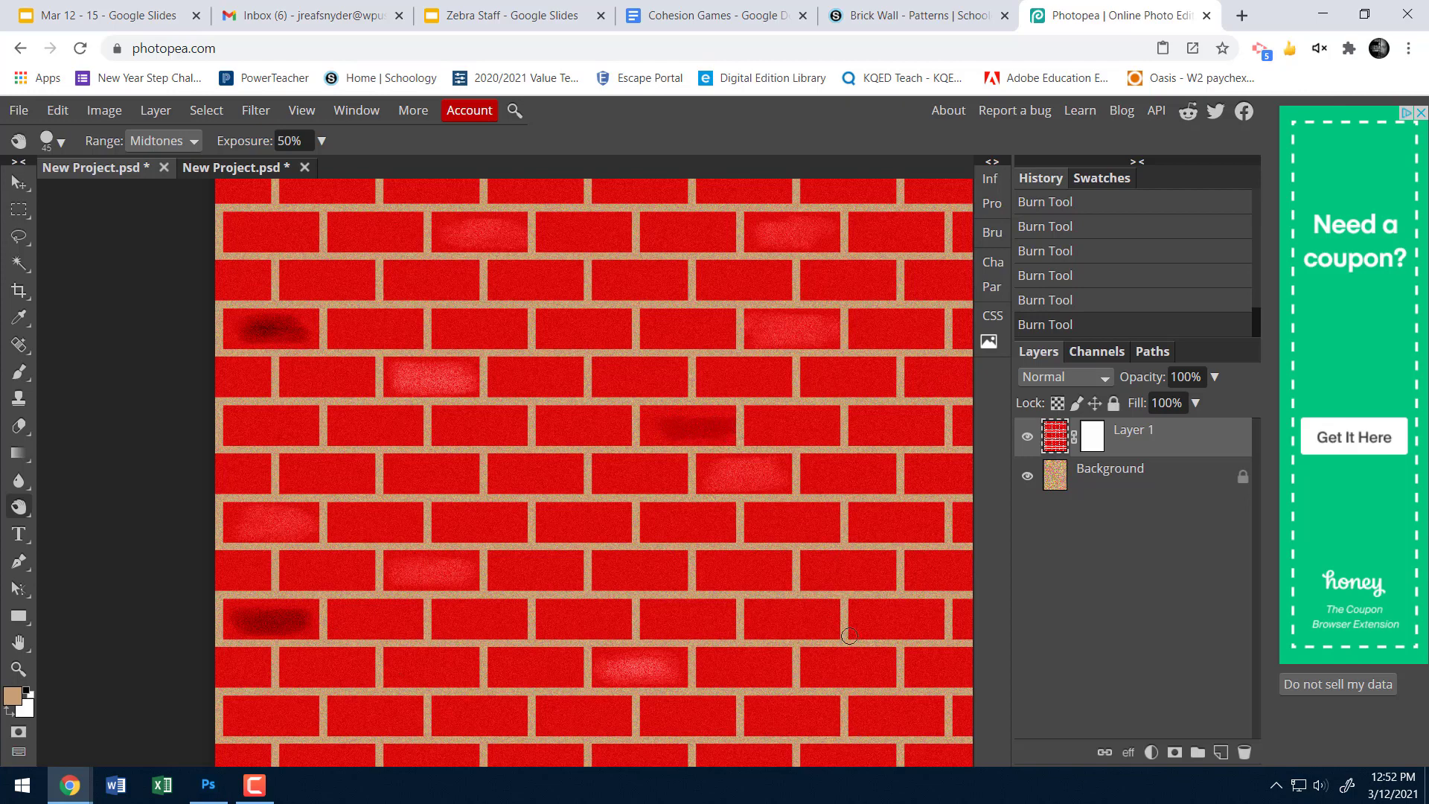
pyautogui.moveTo(756, 617)
pyautogui.mouseDown()
pyautogui.moveTo(827, 620)
pyautogui.moveTo(762, 625)
pyautogui.moveTo(814, 624)
pyautogui.mouseUp()
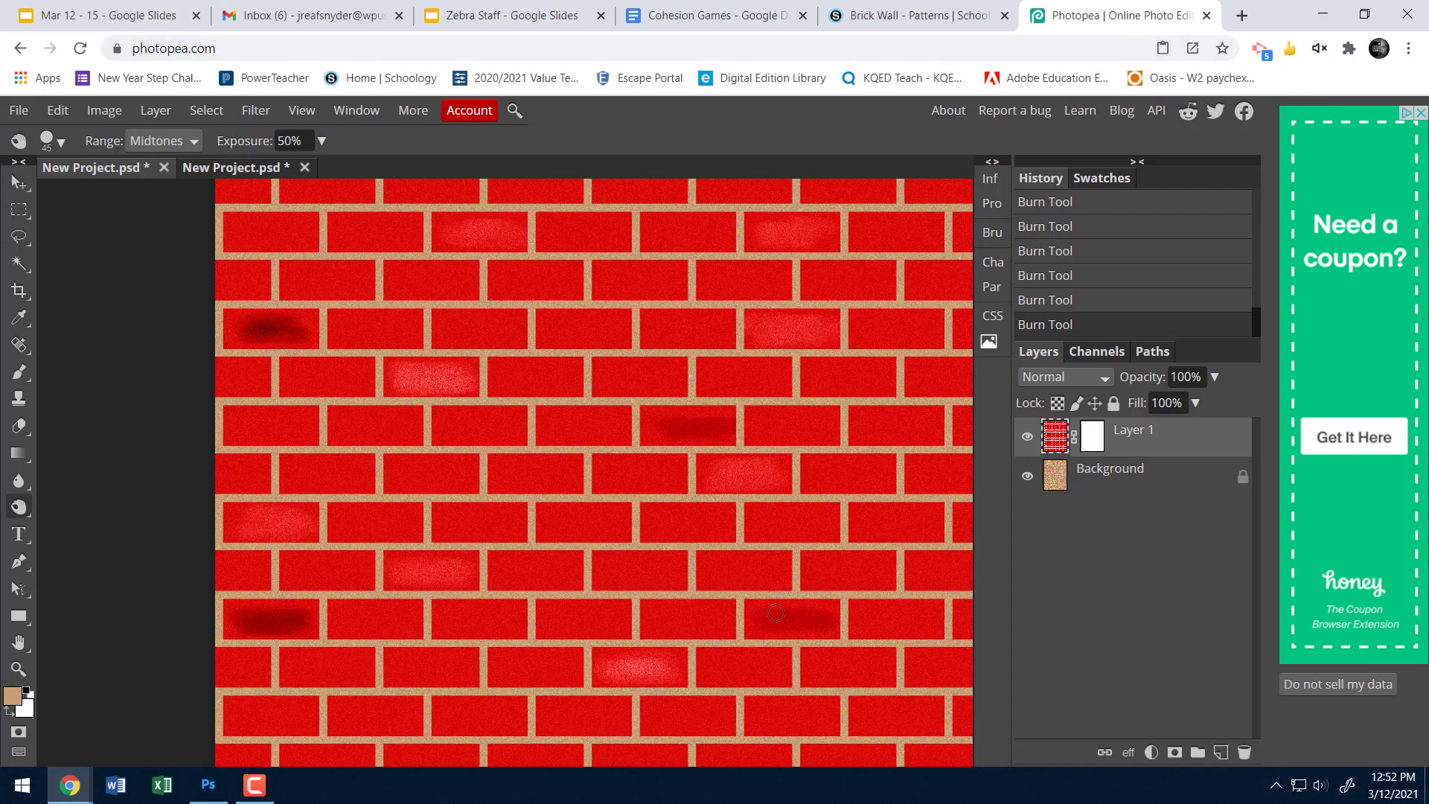
# Reduce the Burn exposure to 35%, darken the right-hand burned brick in the tenth row further, and darken one brick in the third row
pyautogui.moveTo(250, 143); pyautogui.dragTo(231, 143)
pyautogui.moveTo(768, 612); pyautogui.dragTo(831, 630)
pyautogui.scroll(1, 551, 386)
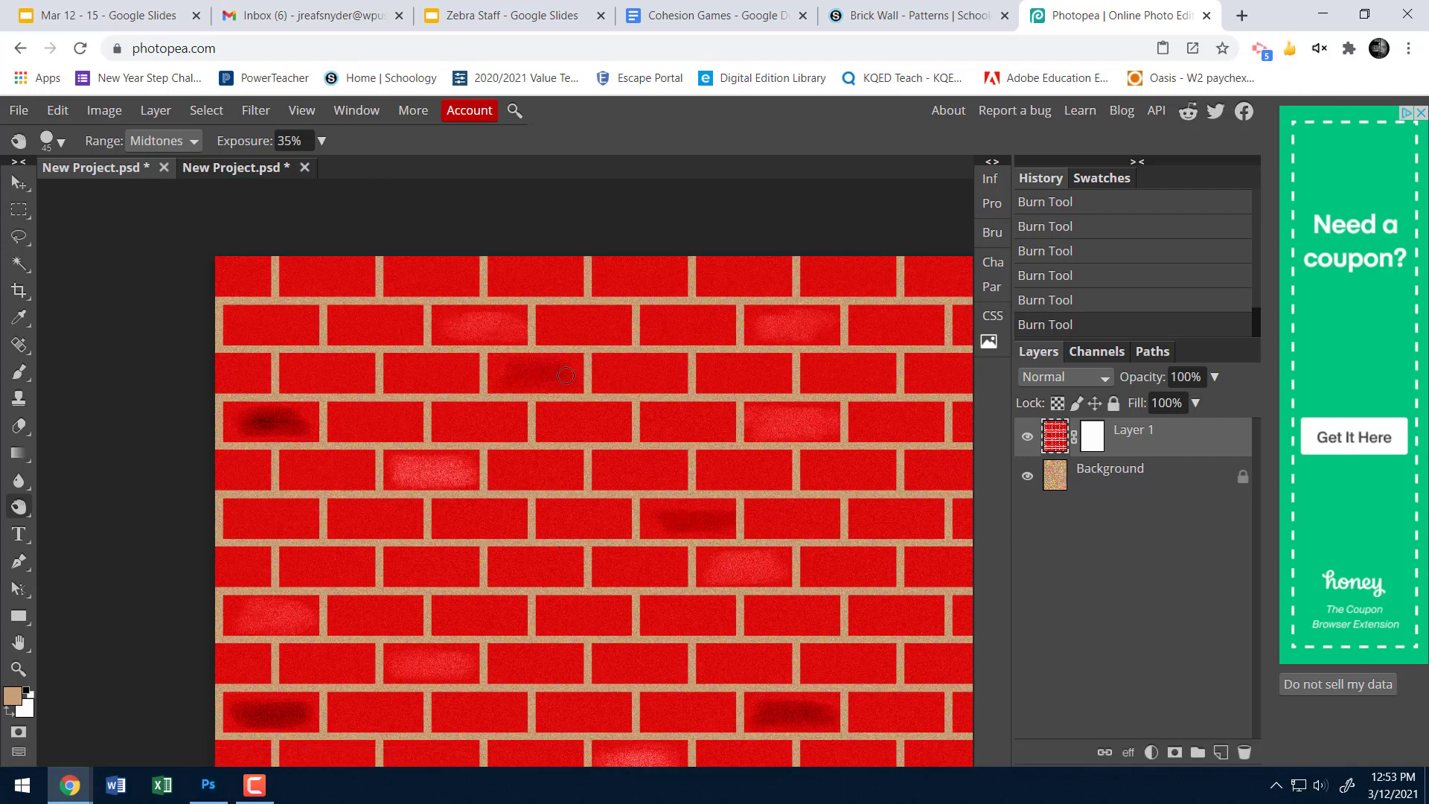
pyautogui.moveTo(531, 379)
pyautogui.mouseDown()
pyautogui.moveTo(514, 379)
pyautogui.moveTo(557, 379)
pyautogui.mouseUp()
# Add a new layer above Layer 1 and set the Brush tool to size 3 px for painting cracks
pyautogui.click(1221, 752)
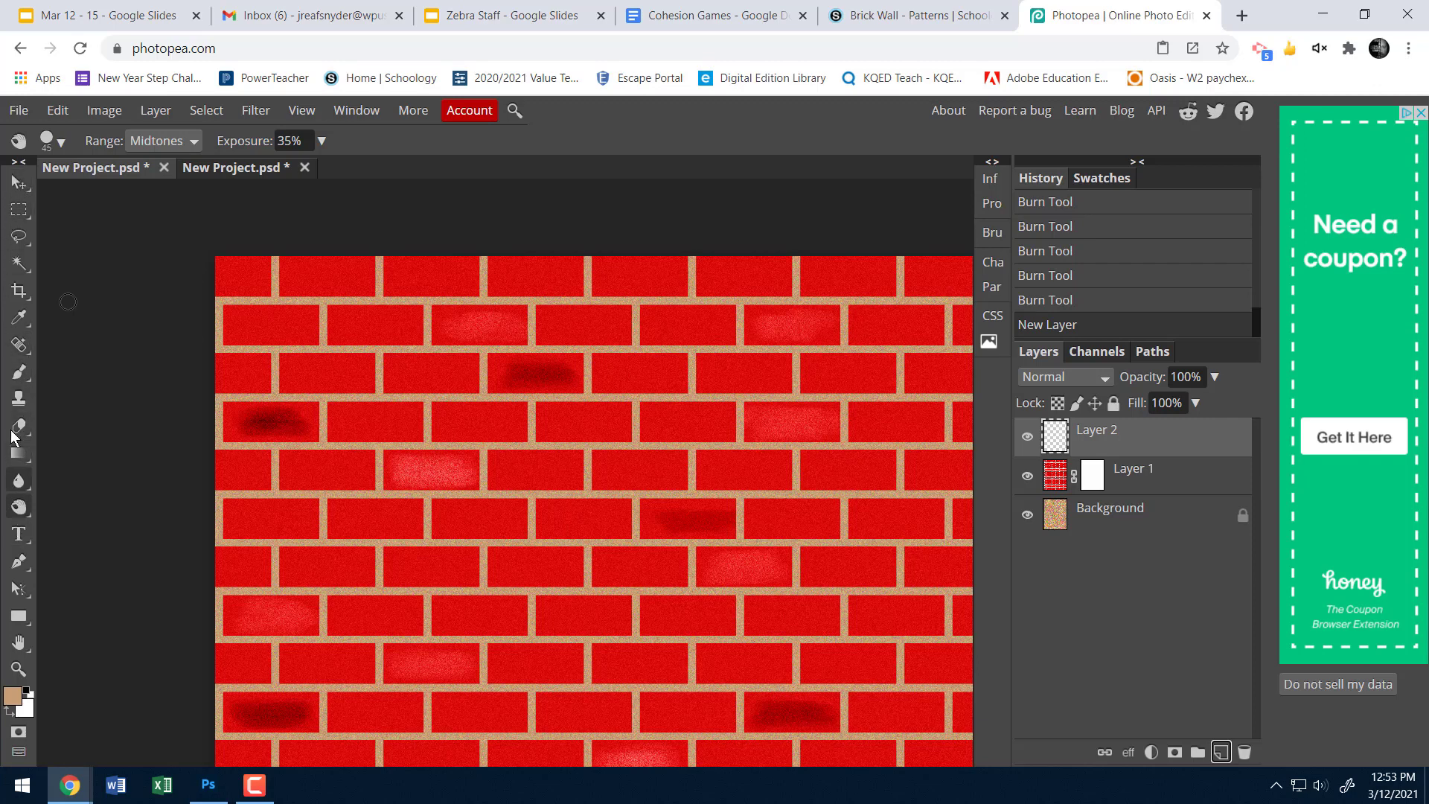
pyautogui.click(18, 376)
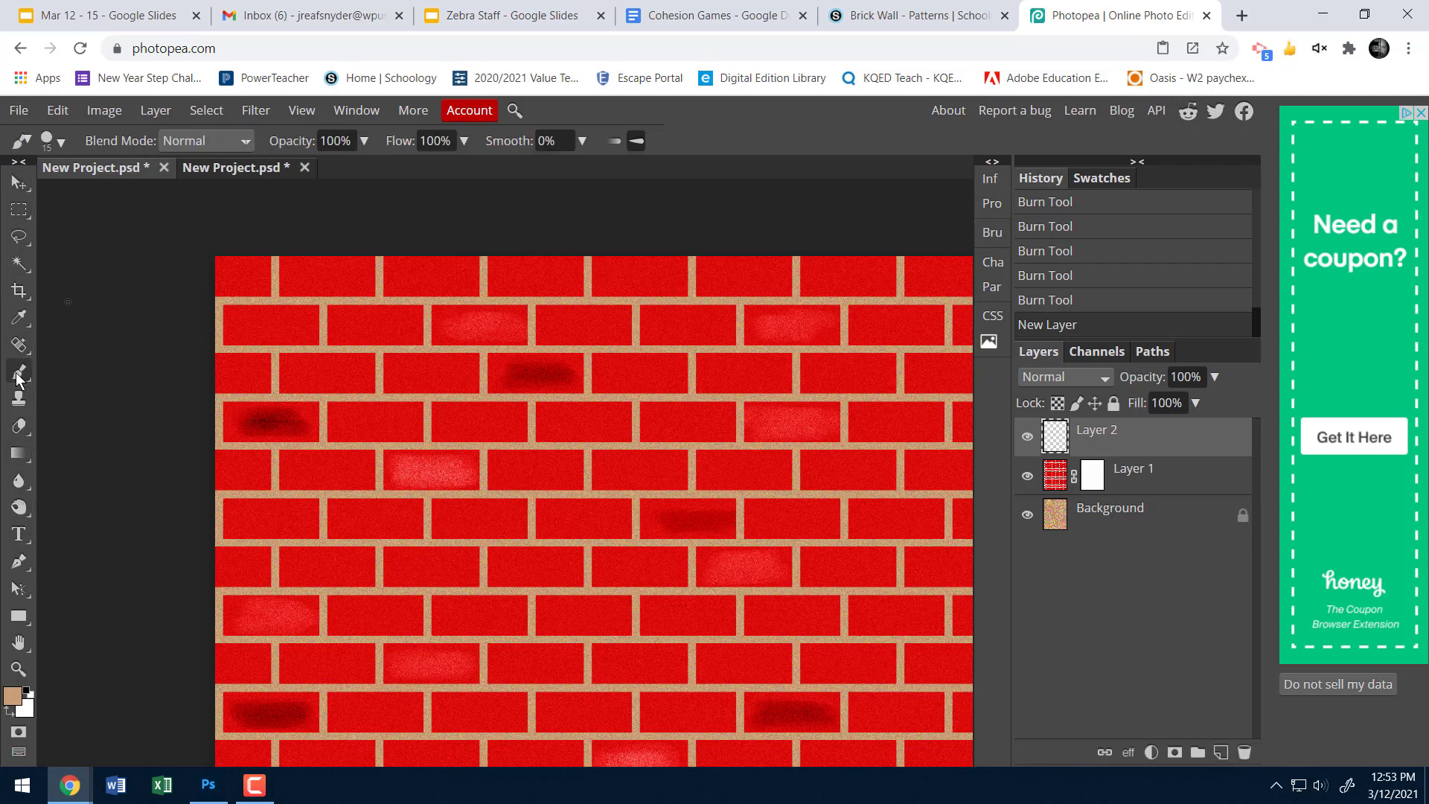
pyautogui.click(63, 141)
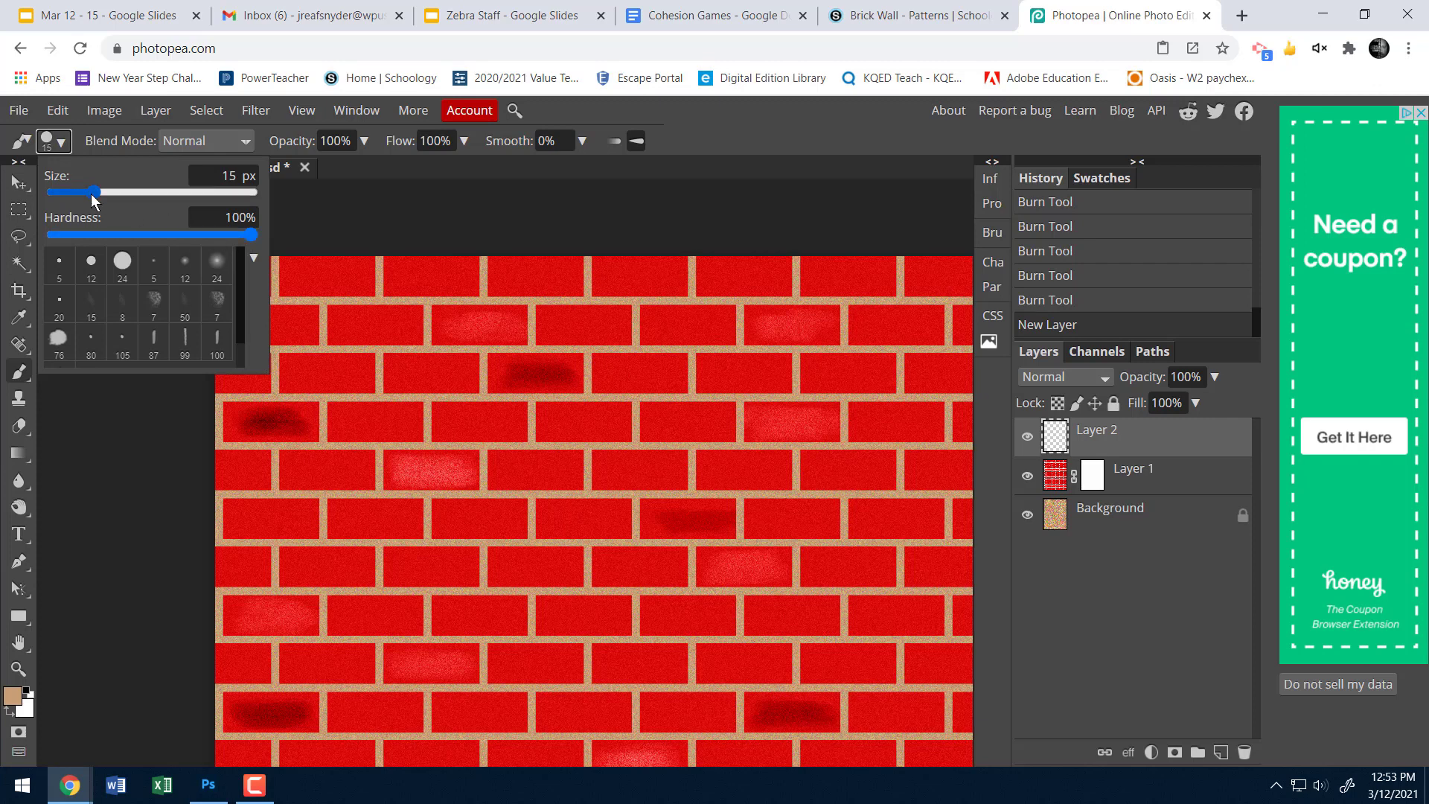
pyautogui.moveTo(91, 194); pyautogui.dragTo(75, 192)
pyautogui.click(61, 143)
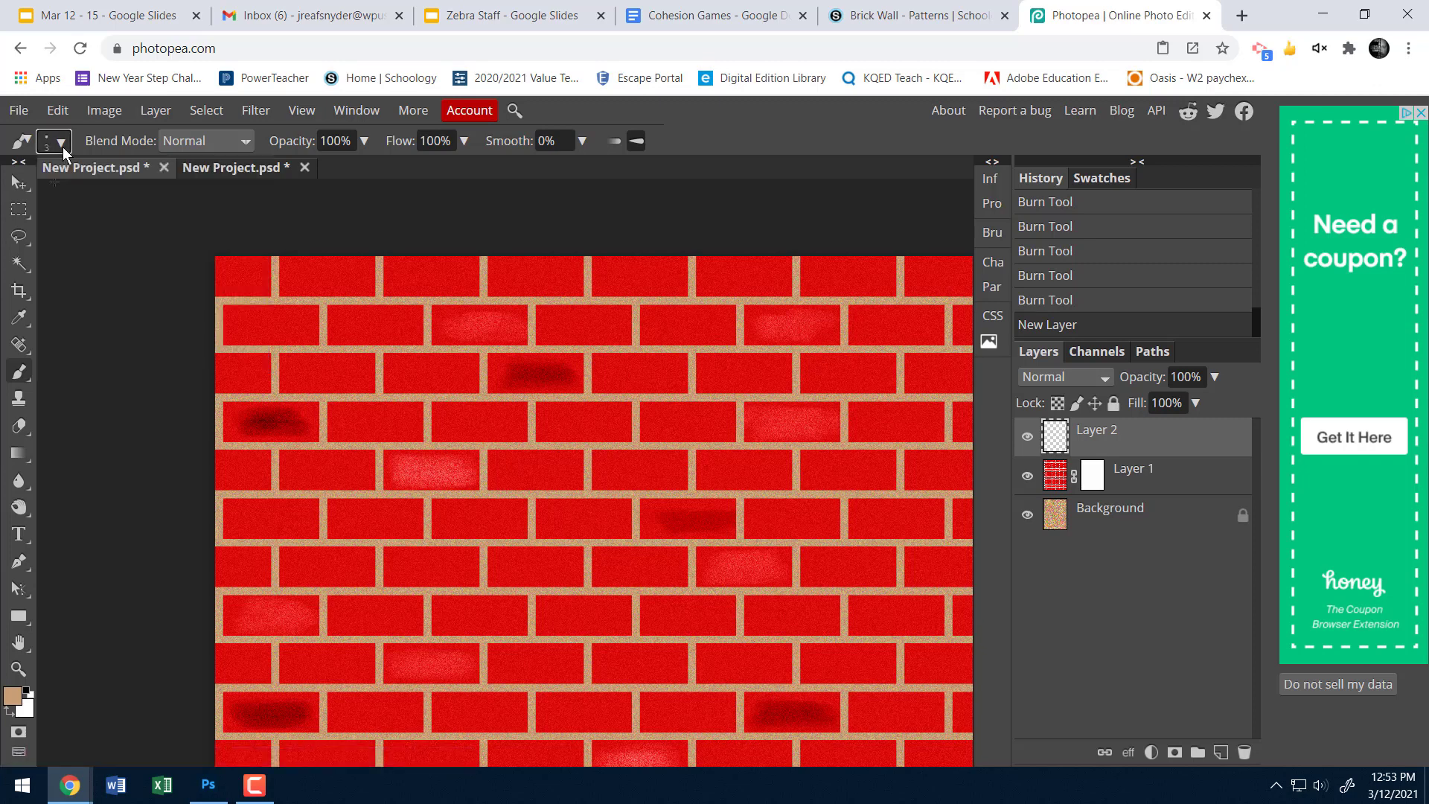
pyautogui.click(62, 144)
pyautogui.click(700, 131)
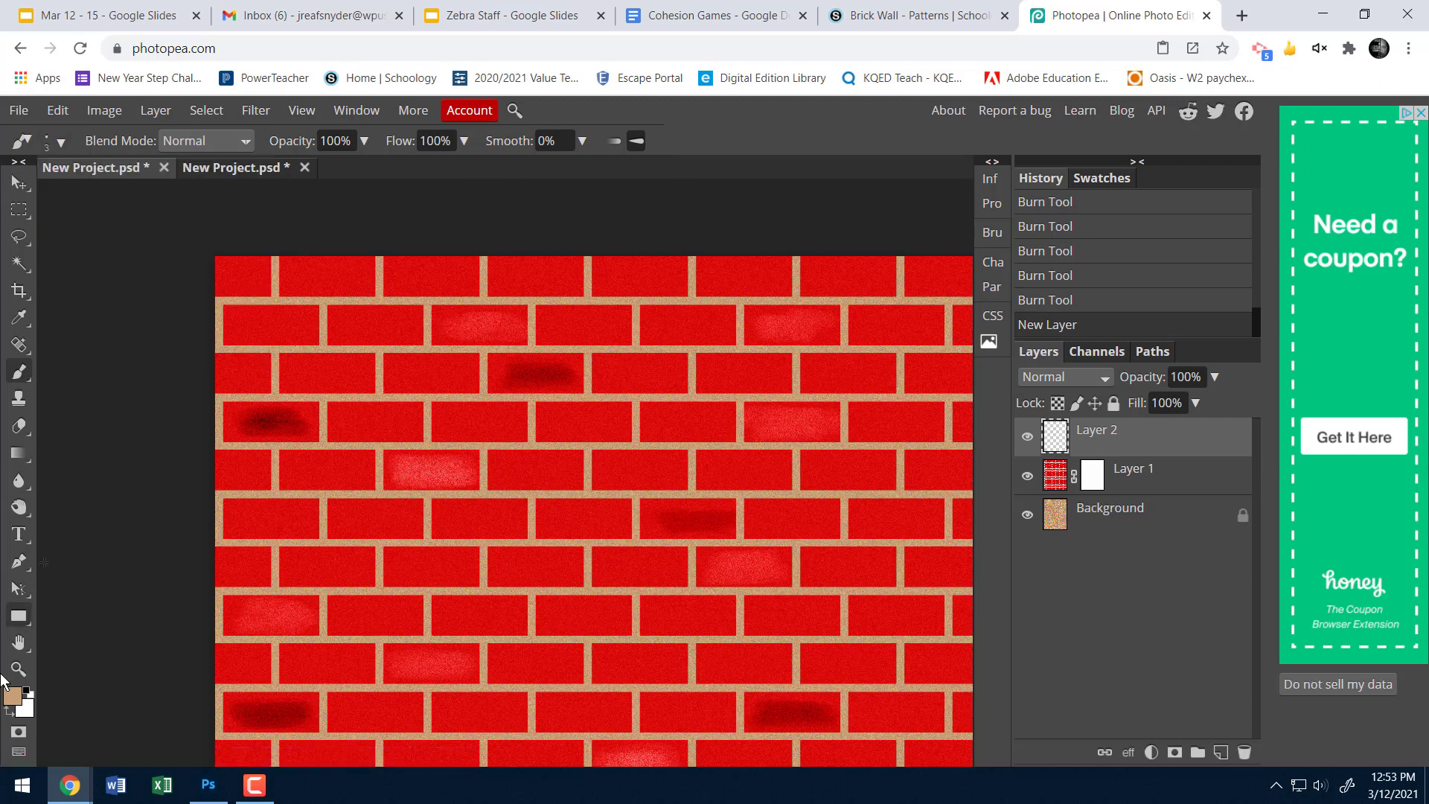
# Set the foreground color to a very dark red, hex 1f0000
pyautogui.click(12, 697)
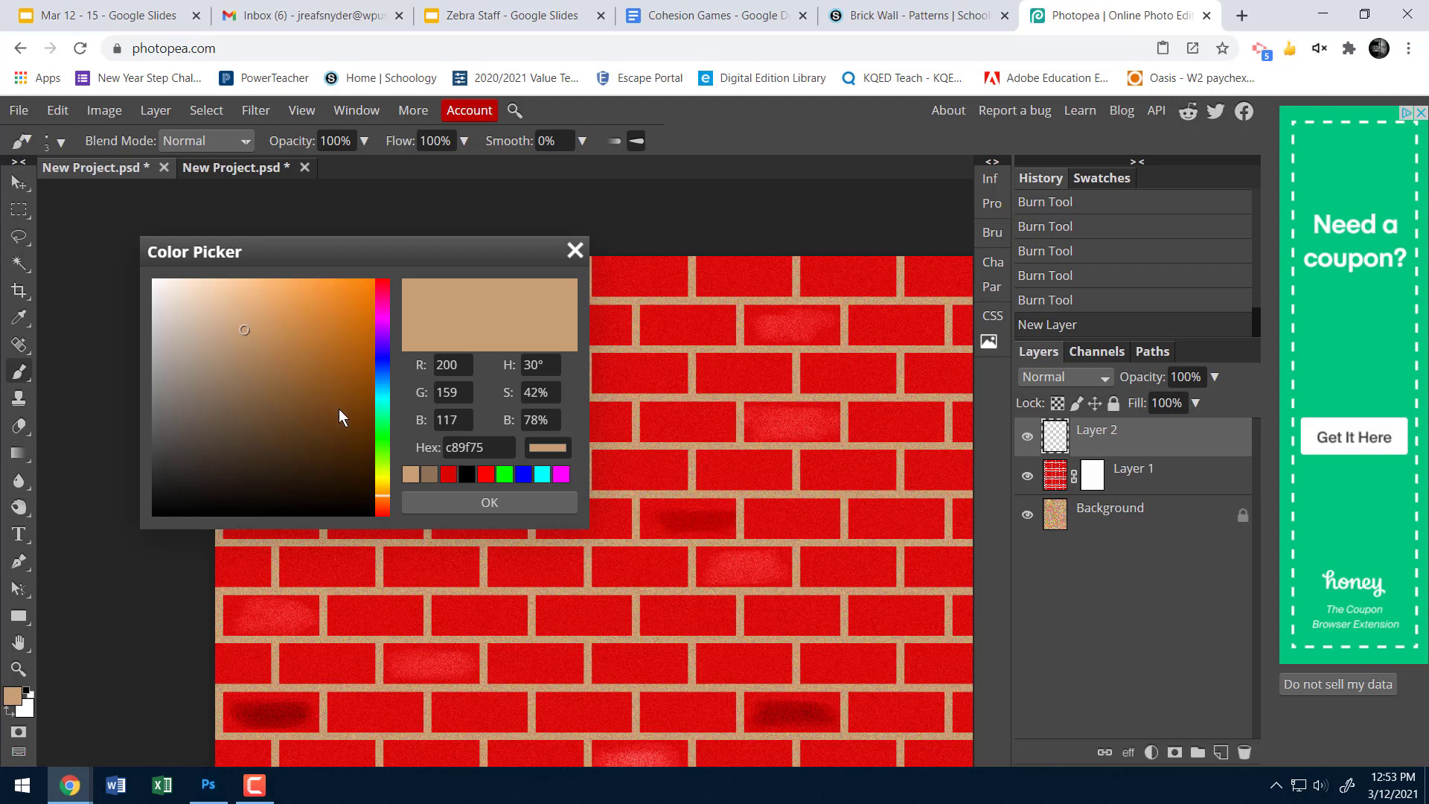
pyautogui.moveTo(351, 455)
pyautogui.mouseDown()
pyautogui.moveTo(386, 518)
pyautogui.moveTo(377, 468)
pyautogui.moveTo(380, 517)
pyautogui.moveTo(368, 514)
pyautogui.moveTo(375, 458)
pyautogui.moveTo(377, 487)
pyautogui.mouseUp()
pyautogui.click(384, 511)
pyautogui.click(437, 503)
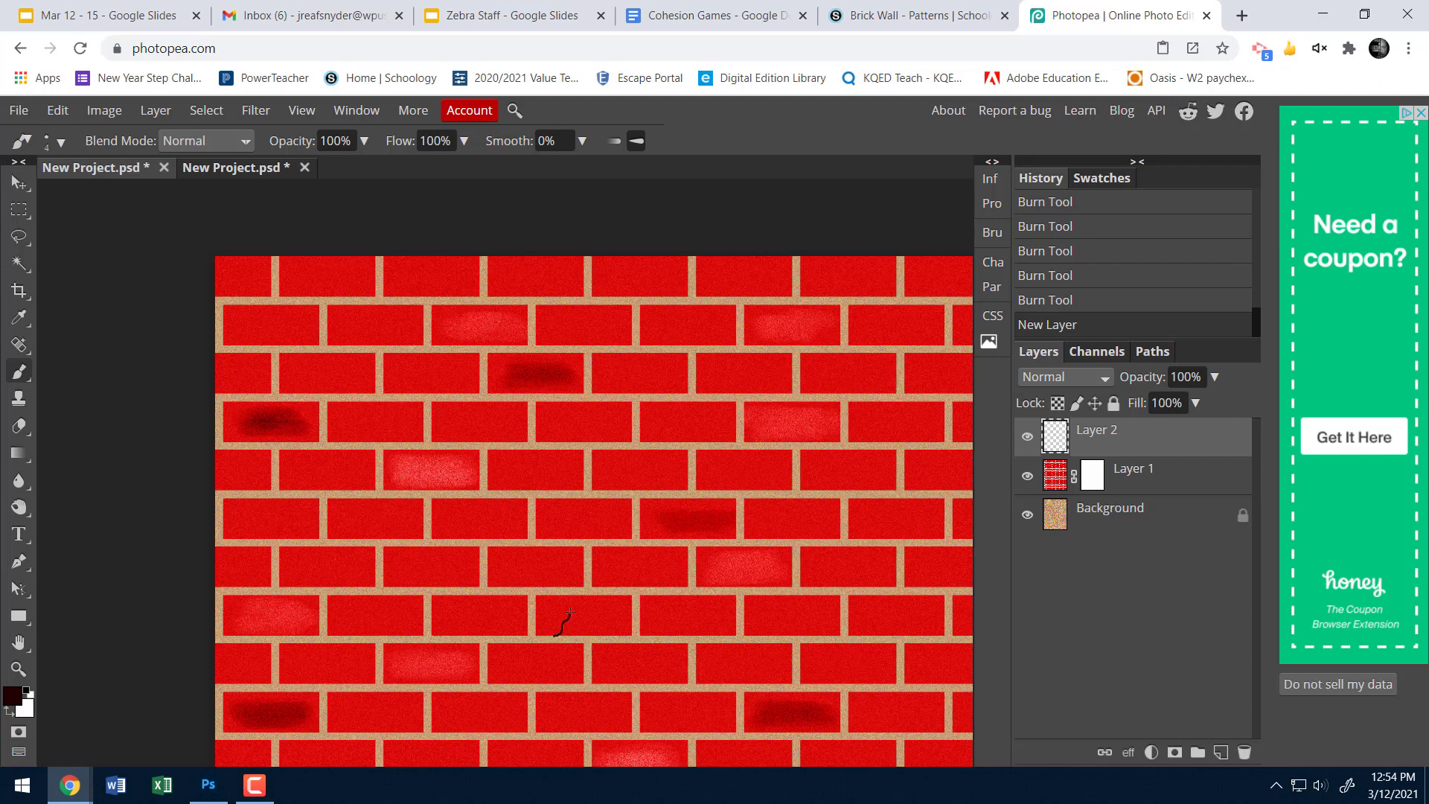
# Paint a test crack on a brick in the eighth row, undo it, and change the foreground color to a slightly brighter dark red
pyautogui.moveTo(570, 612); pyautogui.dragTo(571, 610)
pyautogui.hotkey('ctrl', 'z')
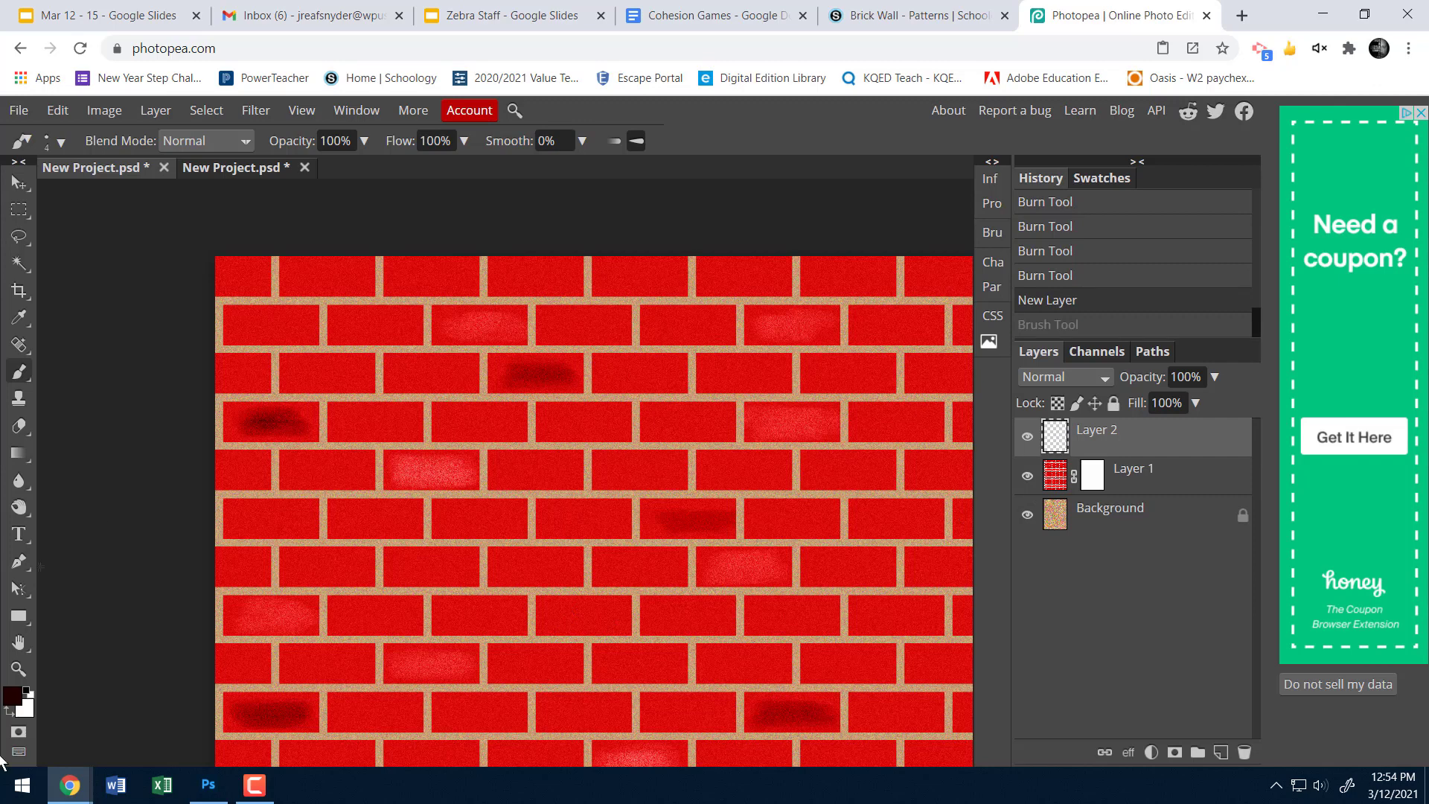
pyautogui.click(12, 697)
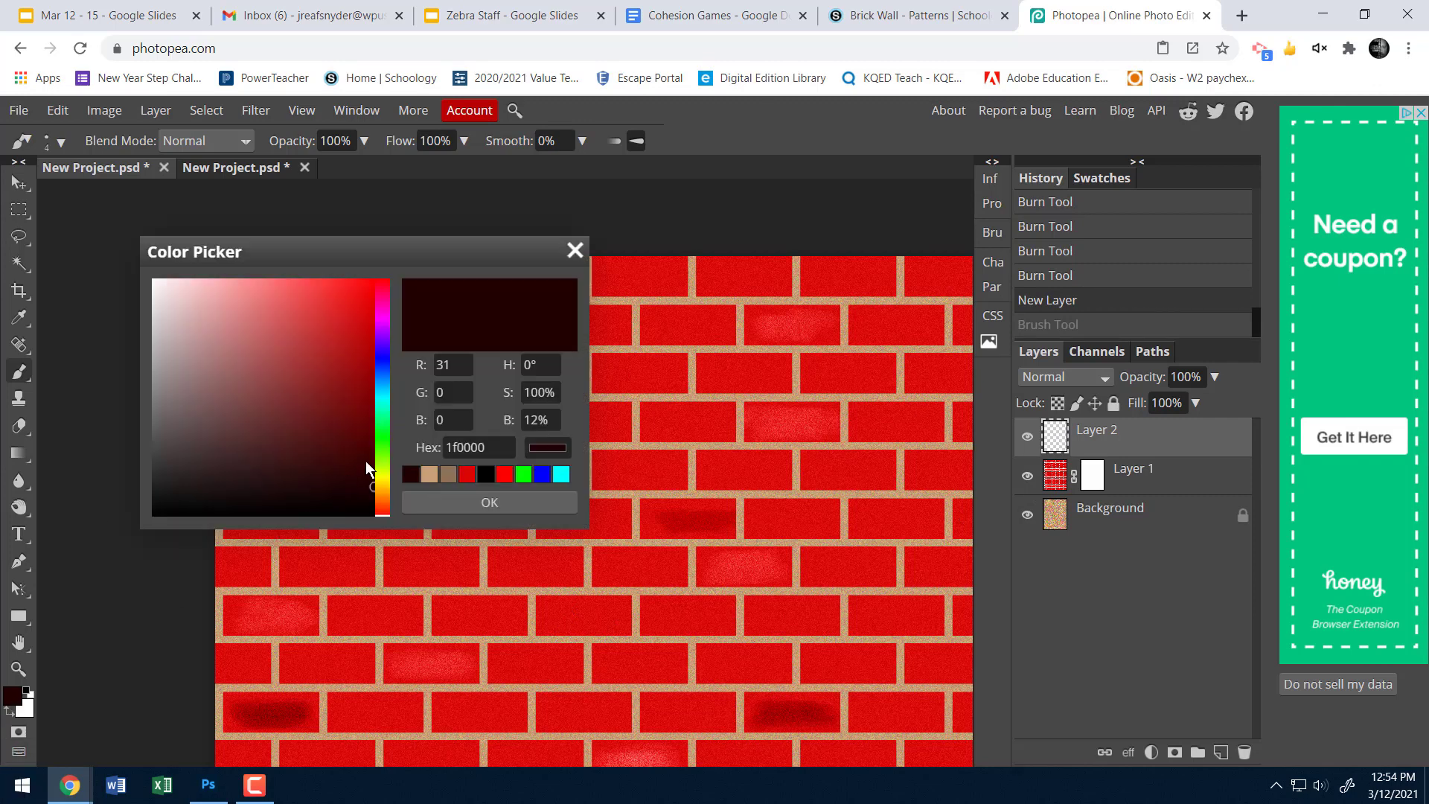
pyautogui.moveTo(365, 462); pyautogui.dragTo(379, 444)
pyautogui.click(490, 503)
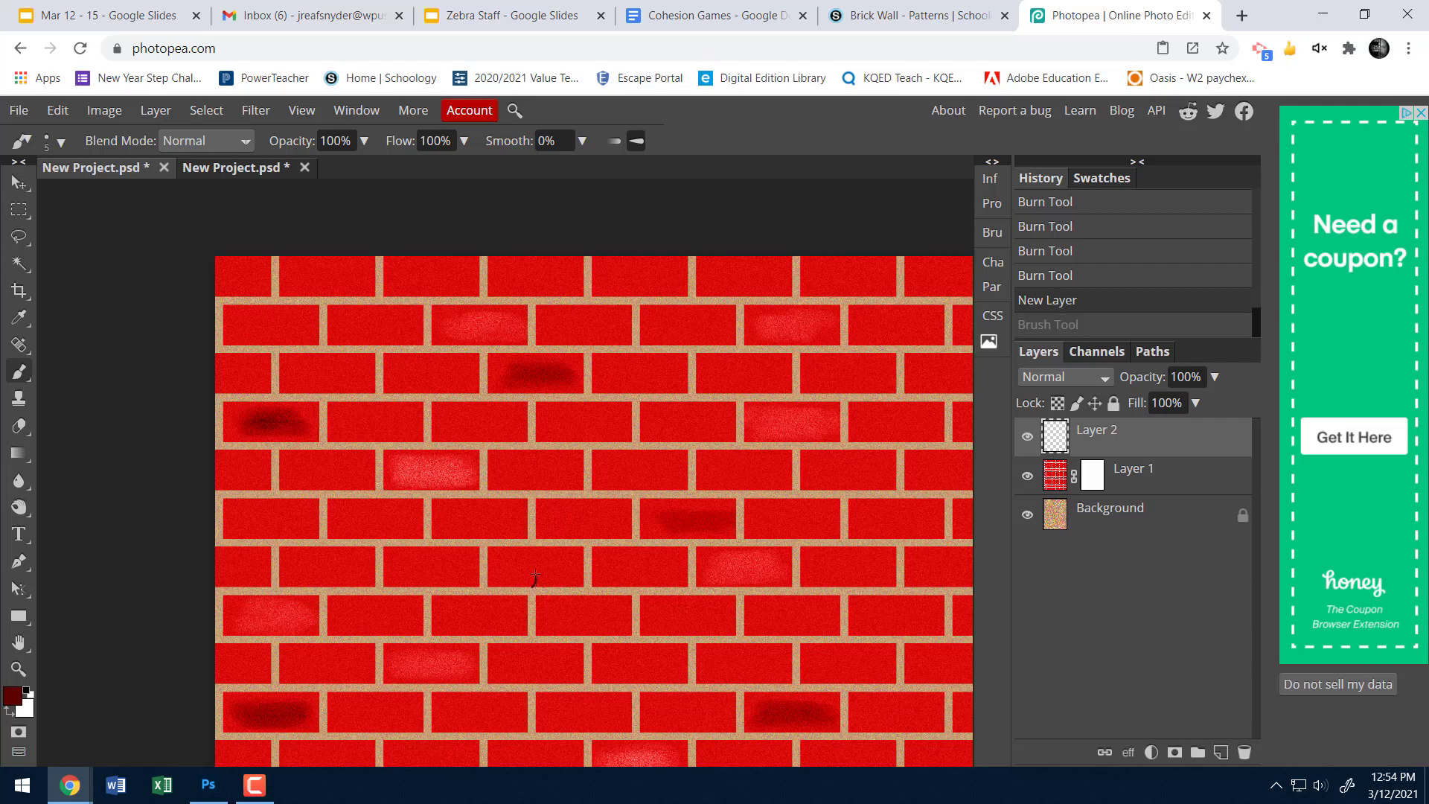
# Paint thin dark red cracks, some branching, with a size 5 brush on several bricks across the wall on Layer 2
pyautogui.moveTo(535, 574); pyautogui.dragTo(537, 563)
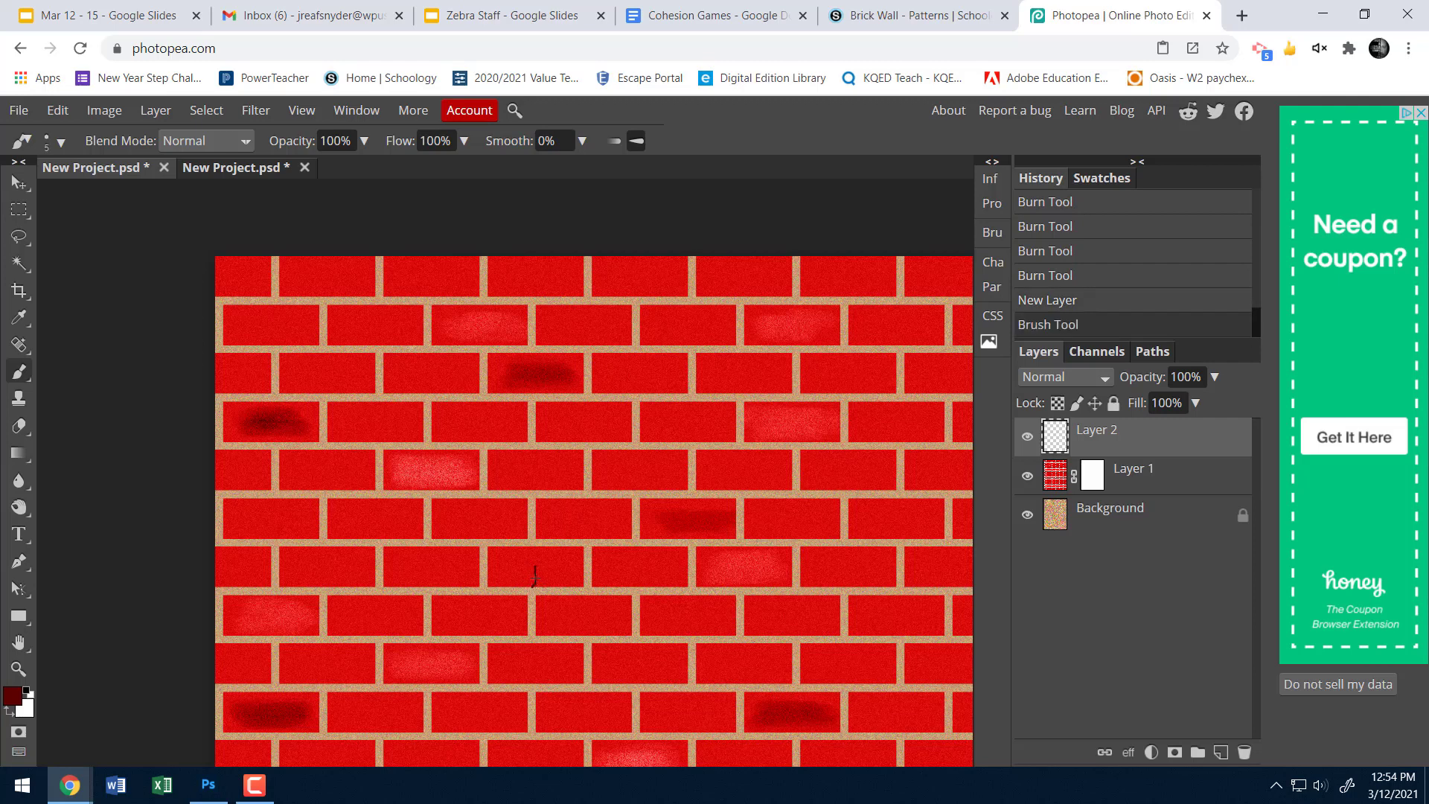
pyautogui.moveTo(549, 564); pyautogui.dragTo(555, 563)
pyautogui.moveTo(708, 374); pyautogui.dragTo(730, 377)
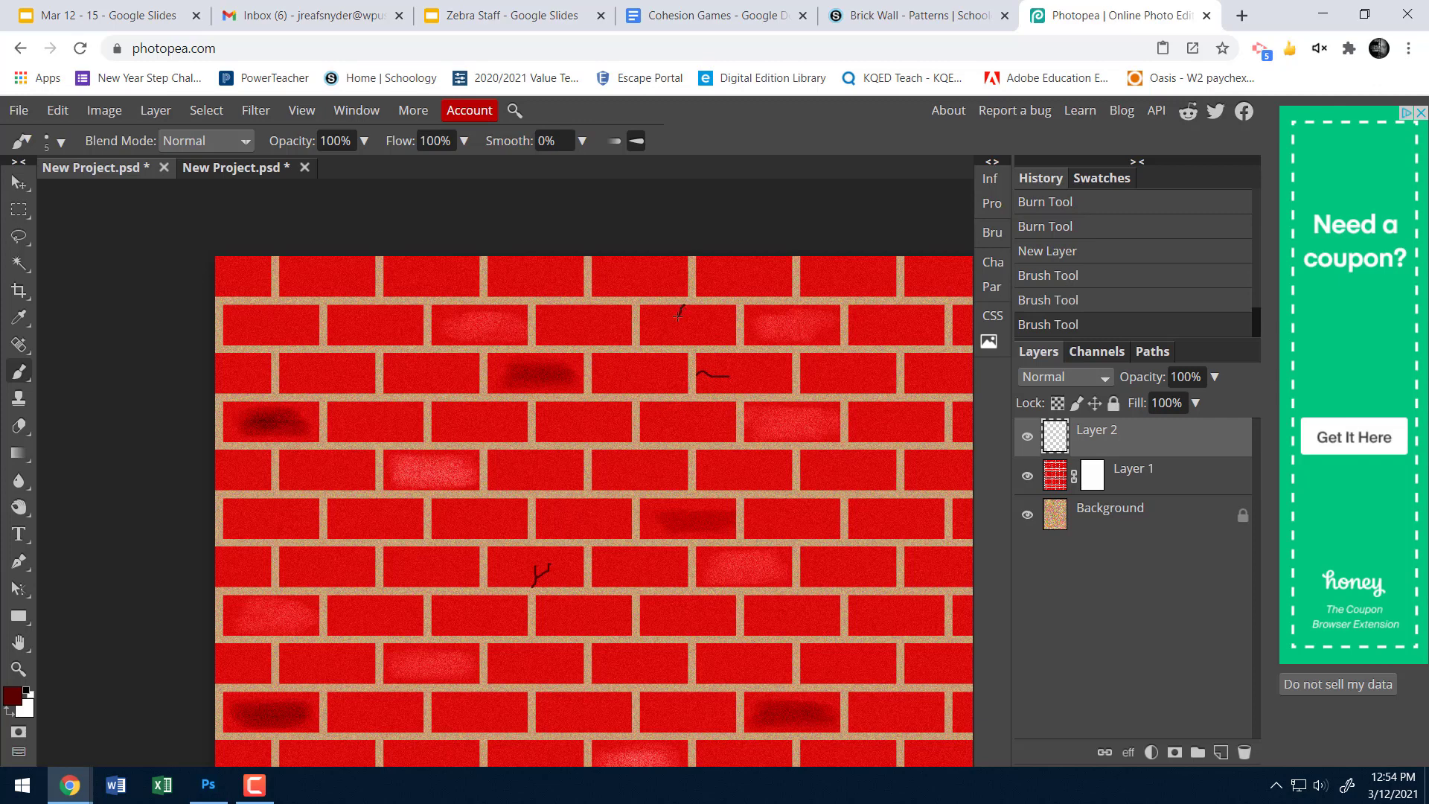
pyautogui.moveTo(676, 326); pyautogui.dragTo(684, 324)
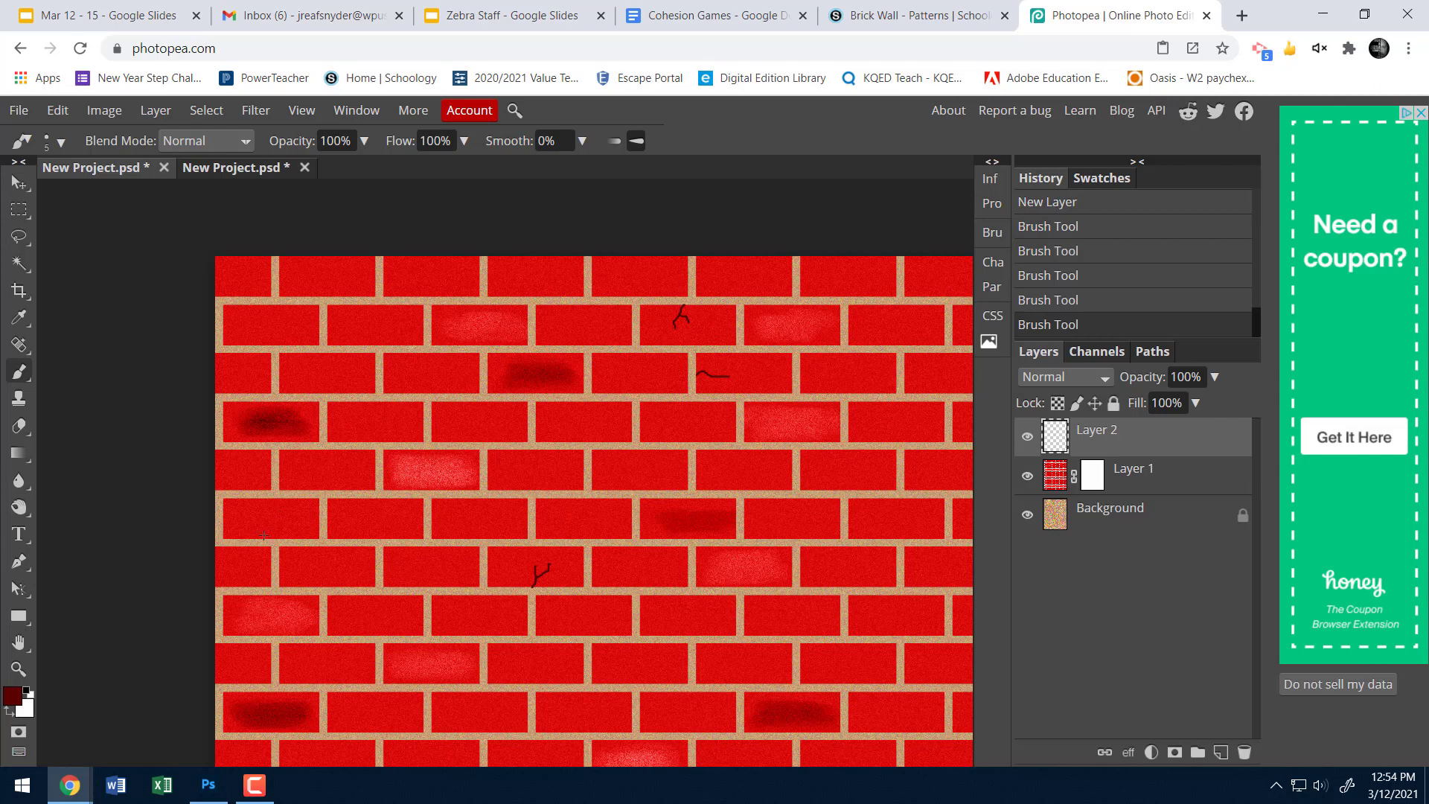
pyautogui.moveTo(264, 536)
pyautogui.mouseDown()
pyautogui.moveTo(277, 513)
pyautogui.moveTo(257, 505)
pyautogui.mouseUp()
pyautogui.moveTo(616, 451); pyautogui.dragTo(632, 455)
pyautogui.moveTo(432, 713); pyautogui.dragTo(509, 709)
# Examine the painted cracks and the brick and mortar texture up close
pyautogui.scroll(5, 266, 536)
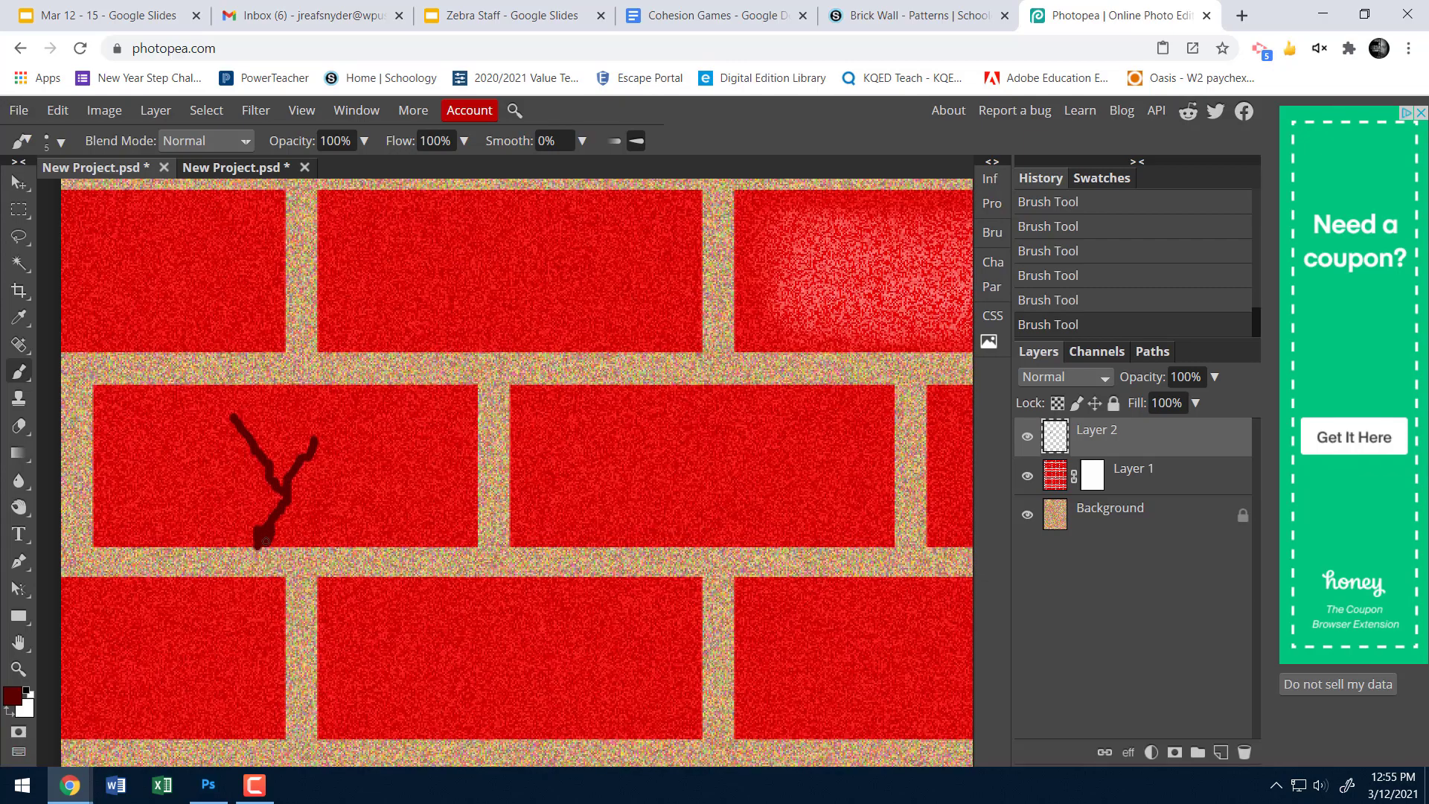
pyautogui.scroll(-5, 278, 534)
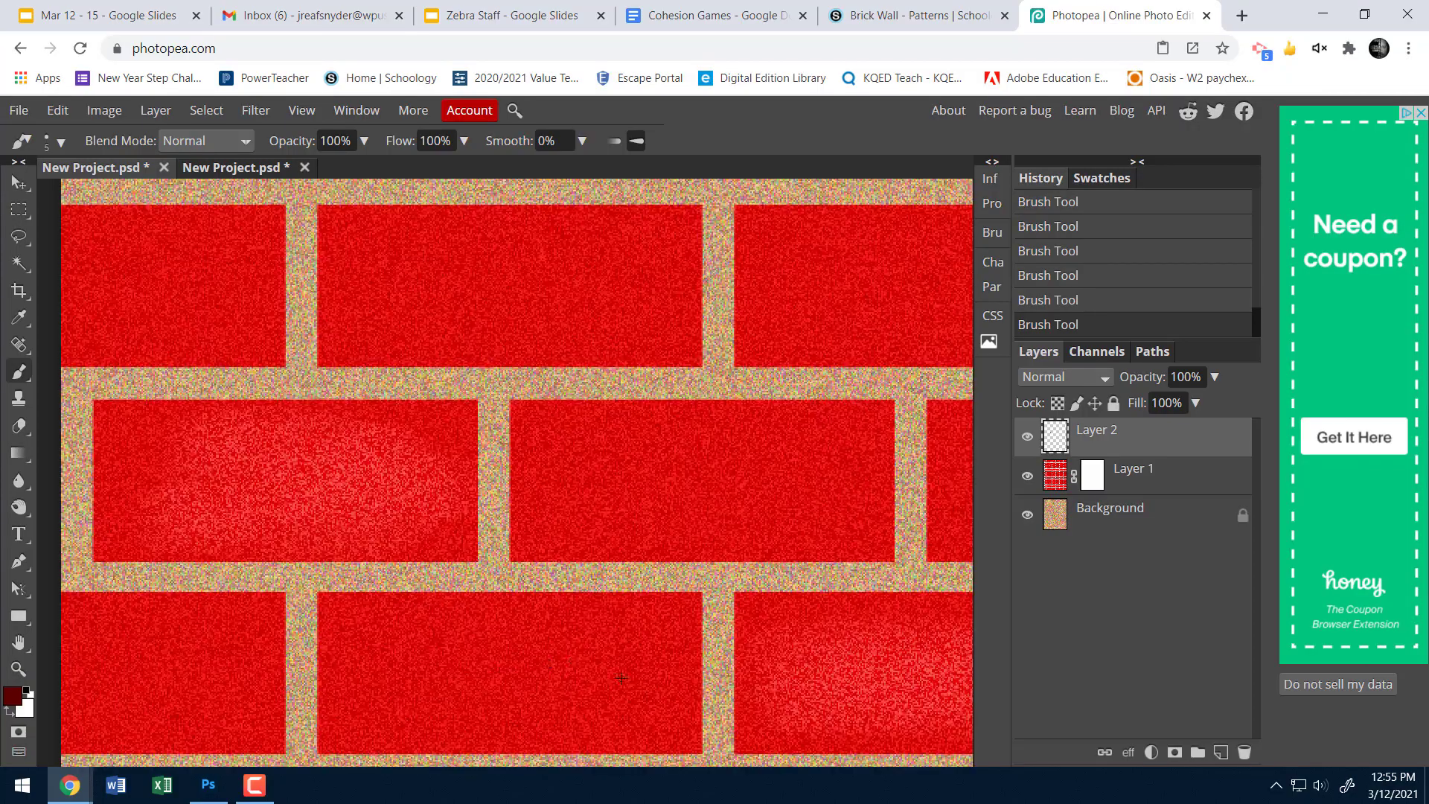
pyautogui.scroll(-5, 622, 678)
pyautogui.scroll(5, 687, 754)
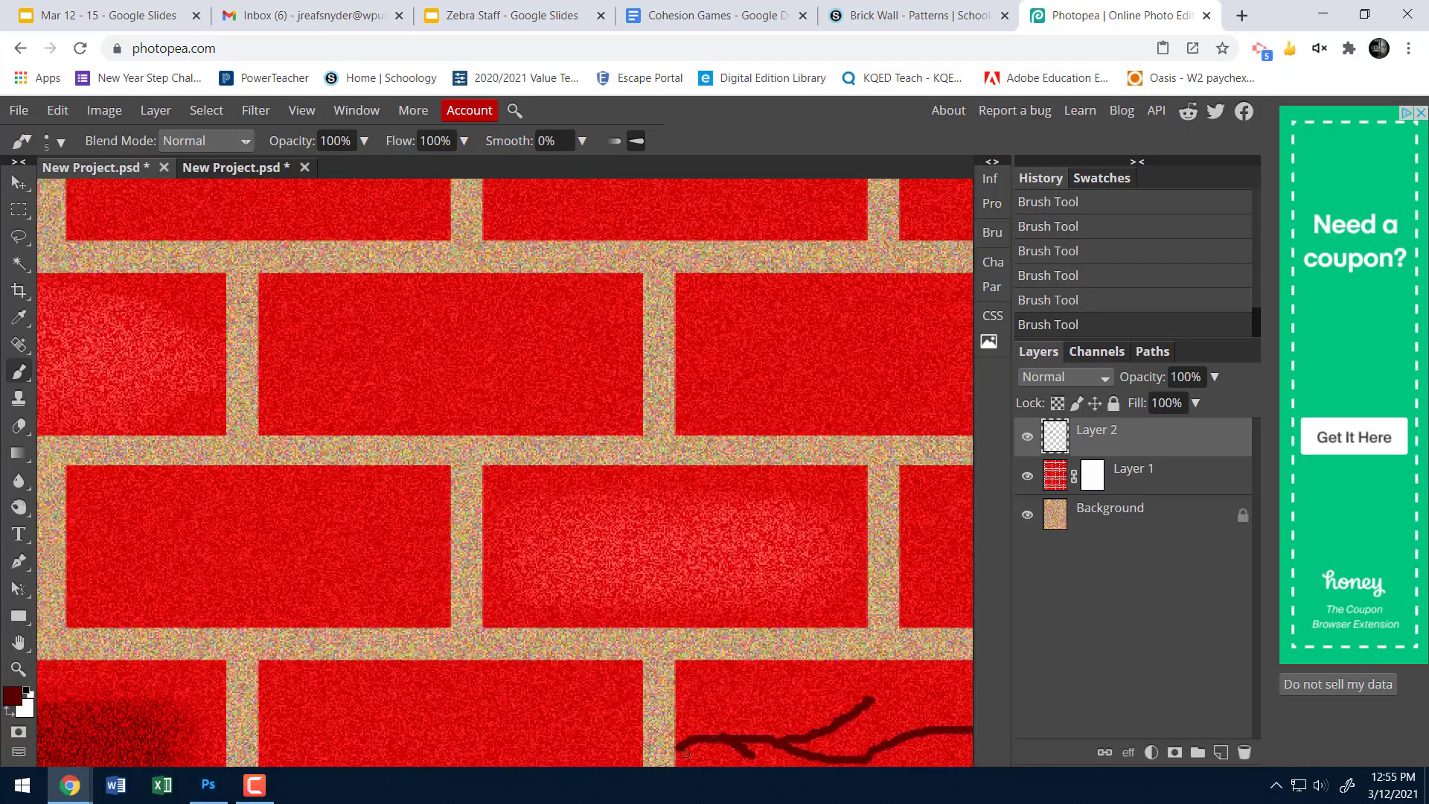
pyautogui.scroll(2, 686, 754)
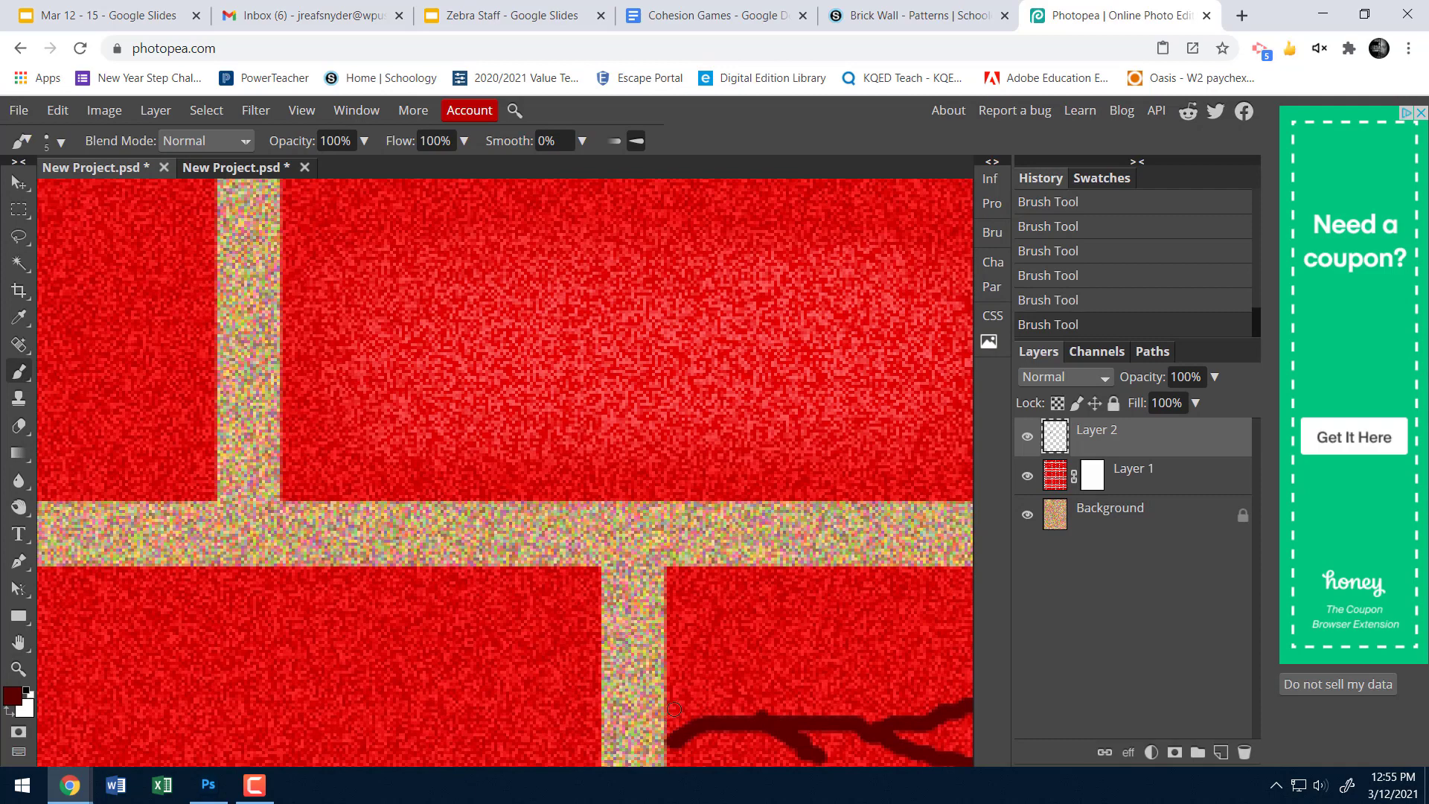
# Thicken the end of the long branching crack where it meets the vertical mortar joint on Layer 2
pyautogui.moveTo(674, 709)
pyautogui.mouseDown()
pyautogui.moveTo(754, 715)
pyautogui.moveTo(685, 717)
pyautogui.moveTo(672, 735)
pyautogui.mouseUp()
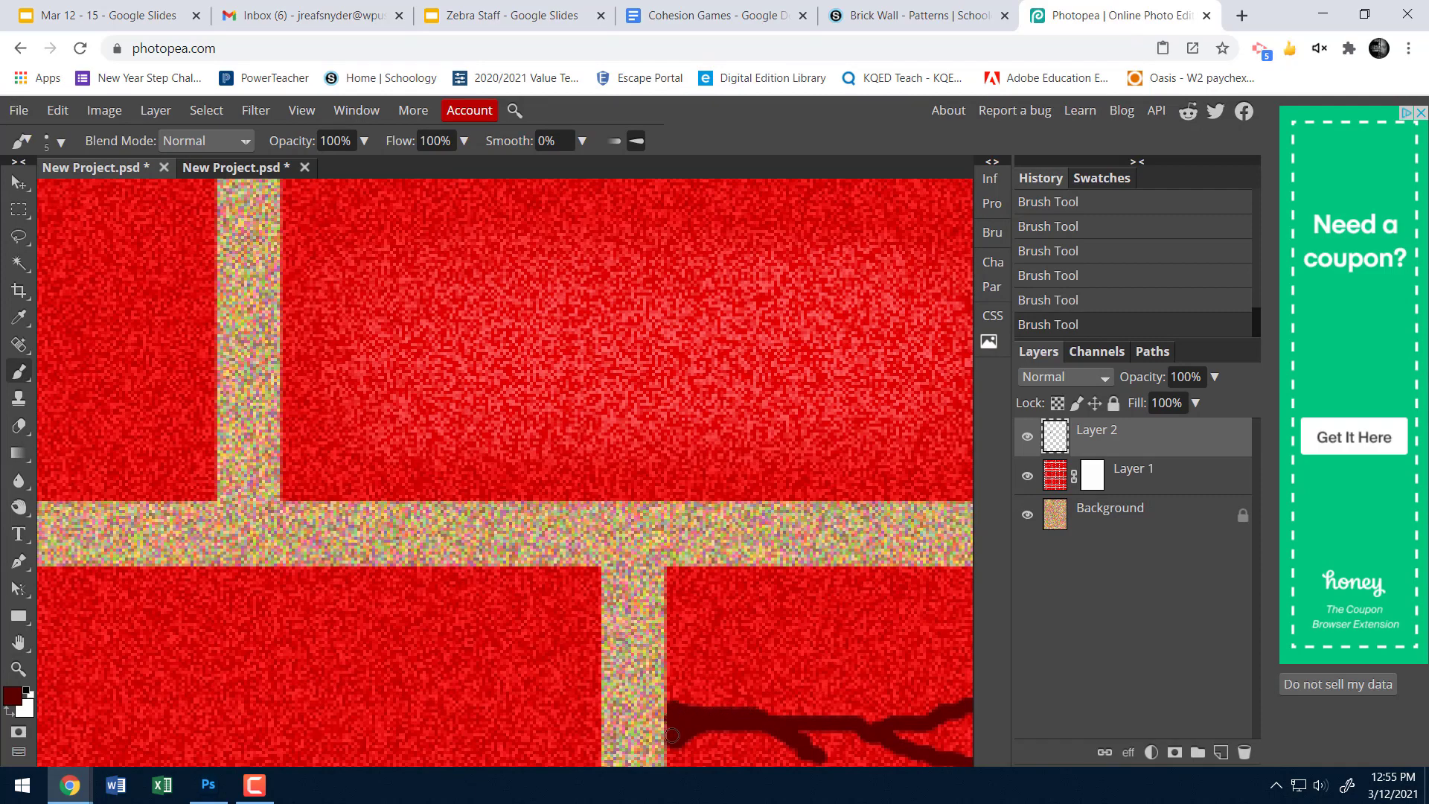
pyautogui.scroll(-5, 685, 734)
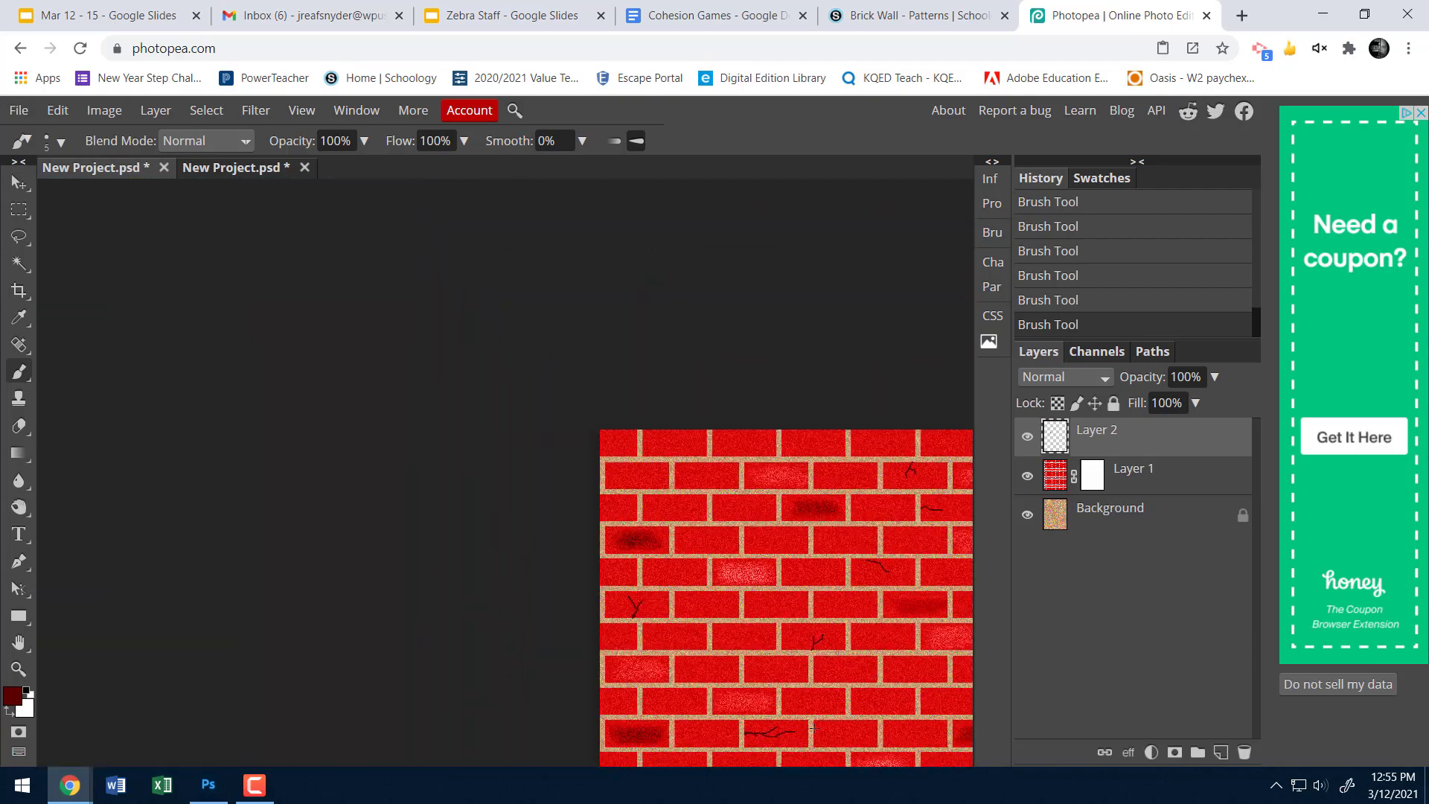
pyautogui.scroll(3, 813, 728)
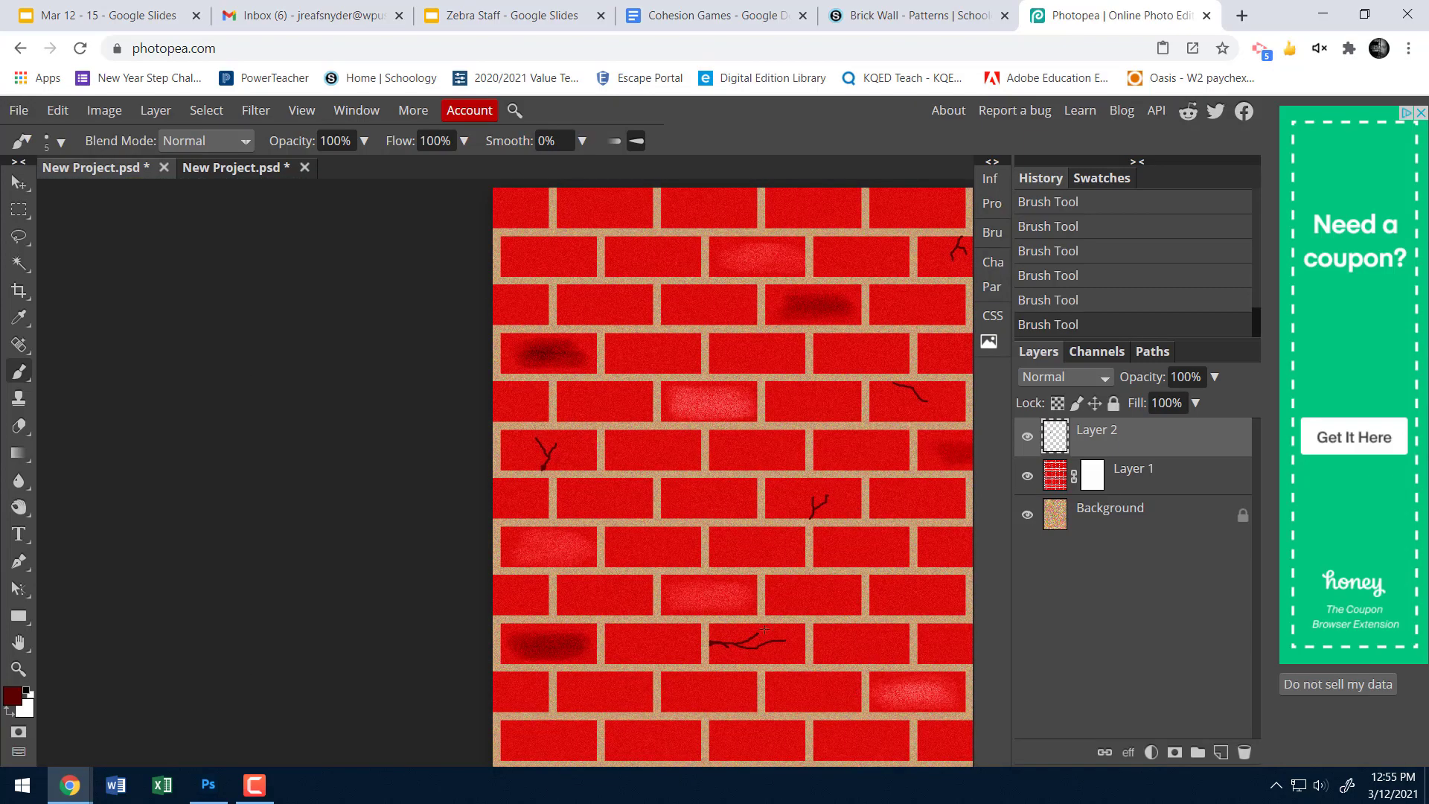
# Erase small chips from the corners and edges of scattered bricks on Layer 1 with a size 15 Eraser
pyautogui.click(19, 643)
pyautogui.moveTo(638, 534); pyautogui.dragTo(373, 545)
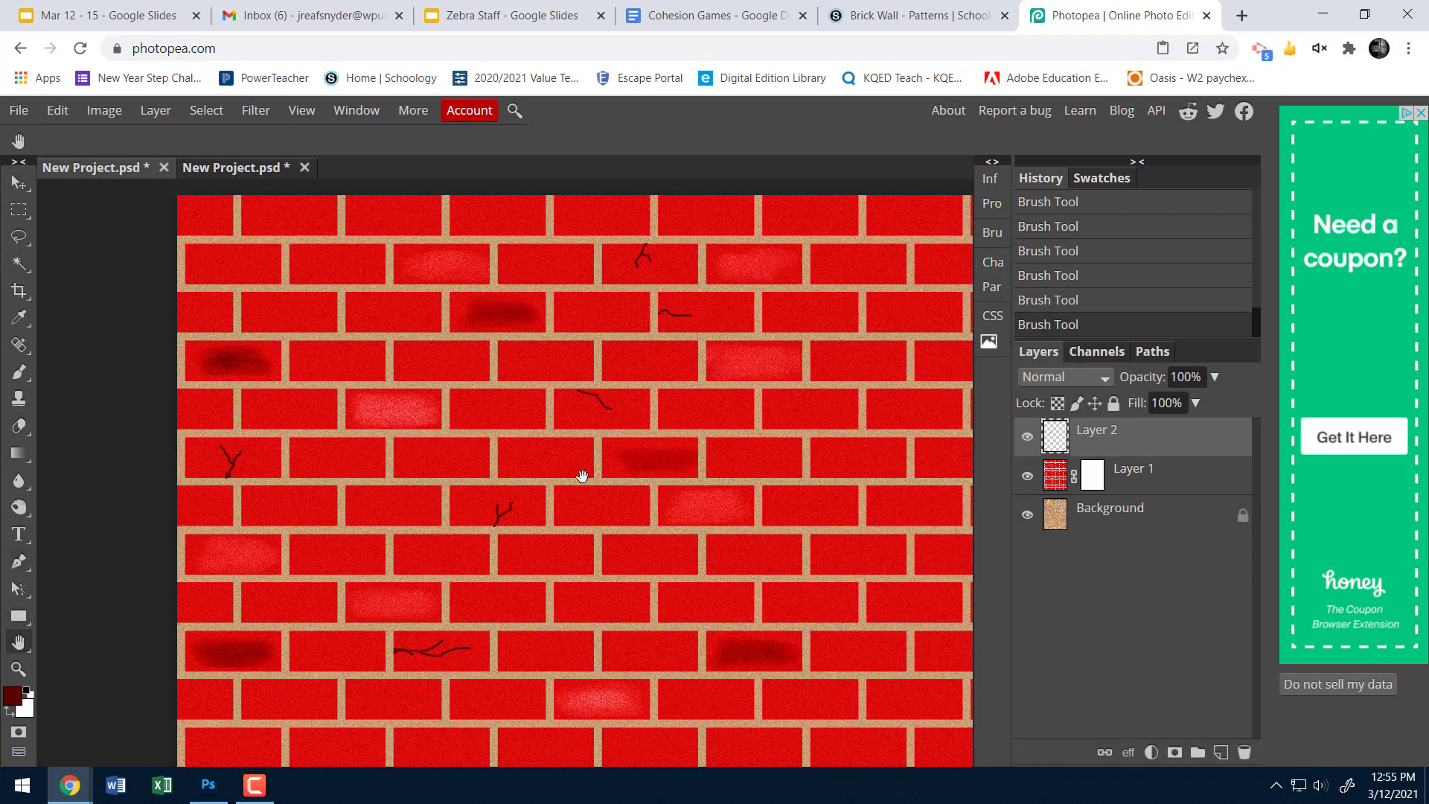
pyautogui.click(16, 428)
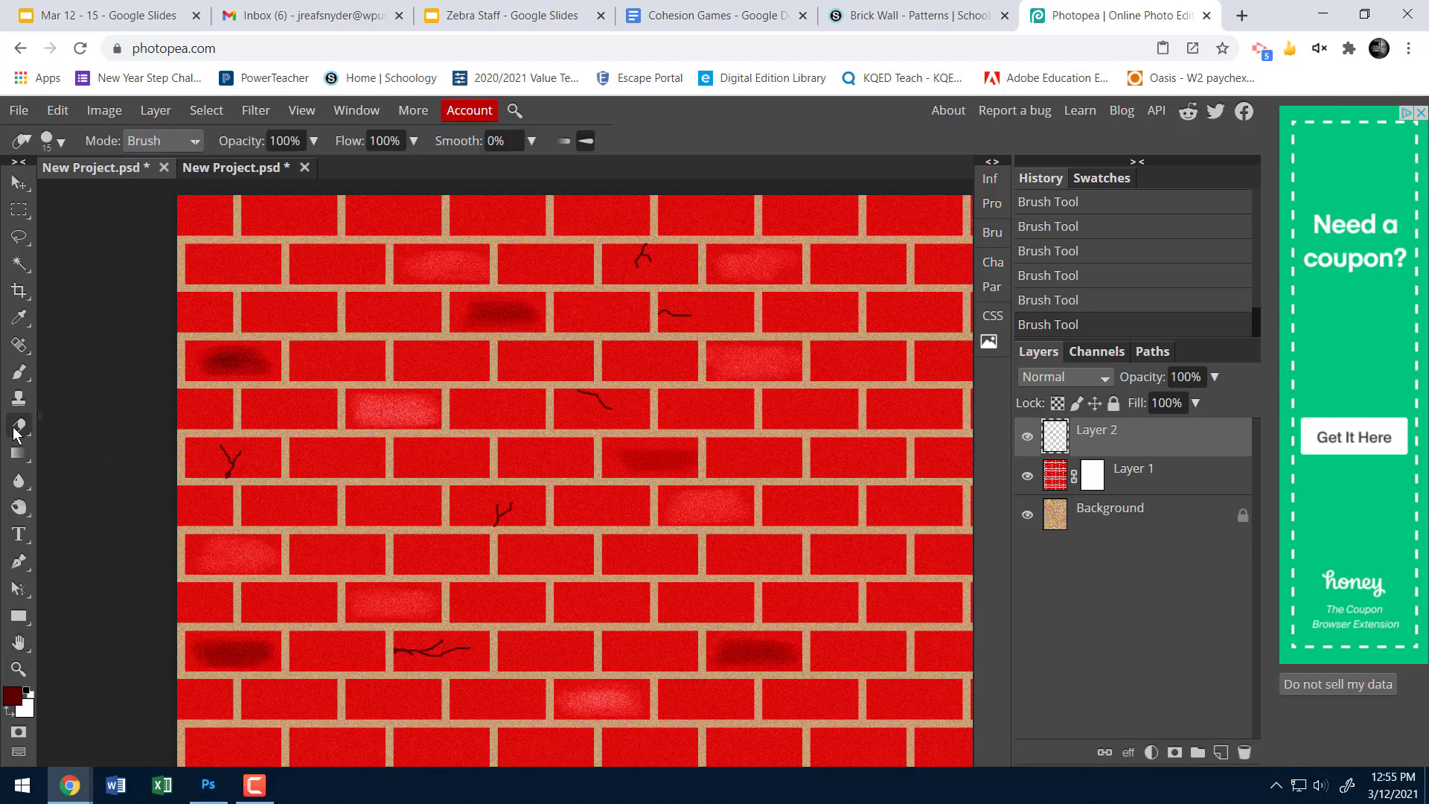
pyautogui.click(62, 141)
pyautogui.click(1060, 480)
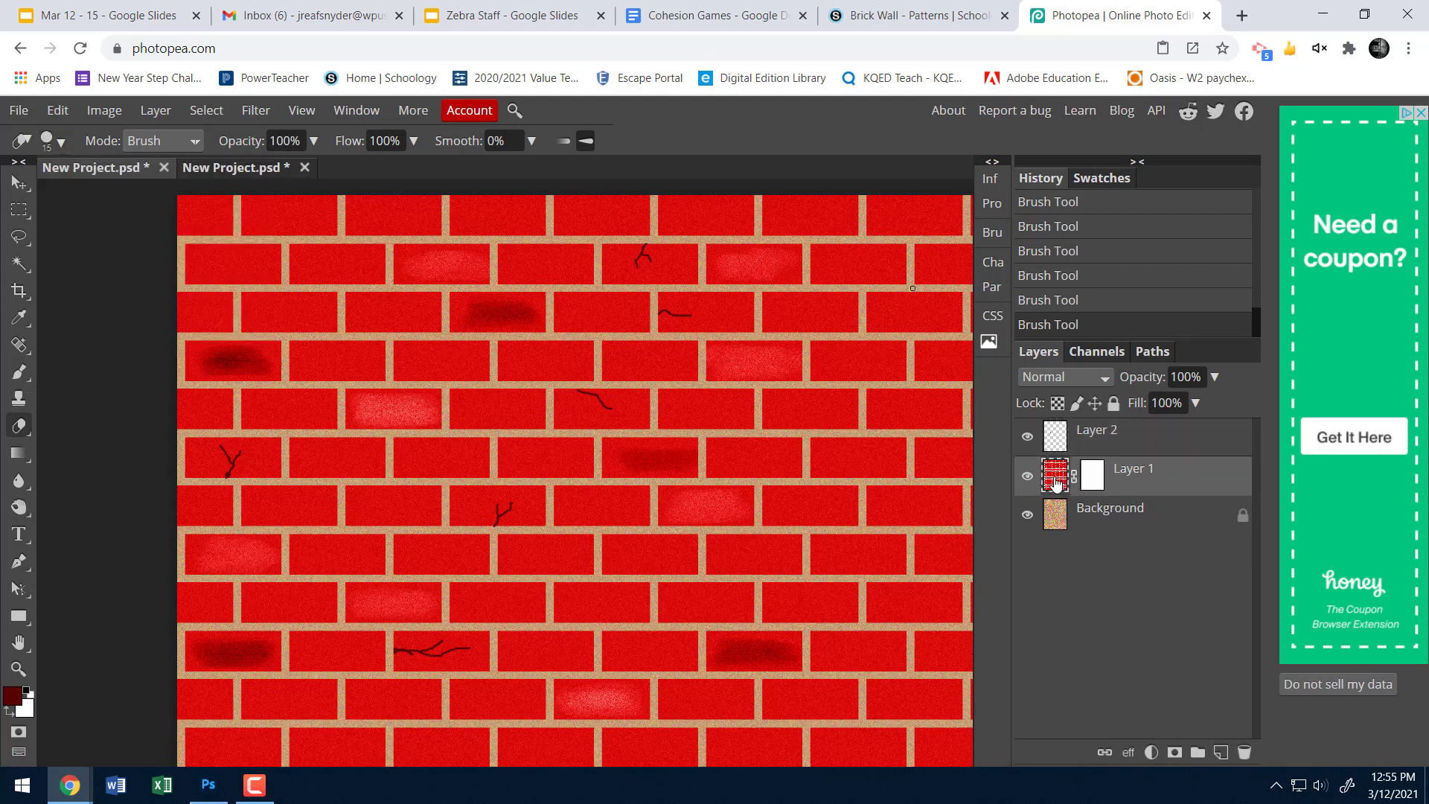
pyautogui.click(495, 445)
pyautogui.moveTo(444, 328); pyautogui.dragTo(435, 335)
pyautogui.click(438, 335)
pyautogui.moveTo(596, 292); pyautogui.dragTo(600, 292)
pyautogui.click(598, 290)
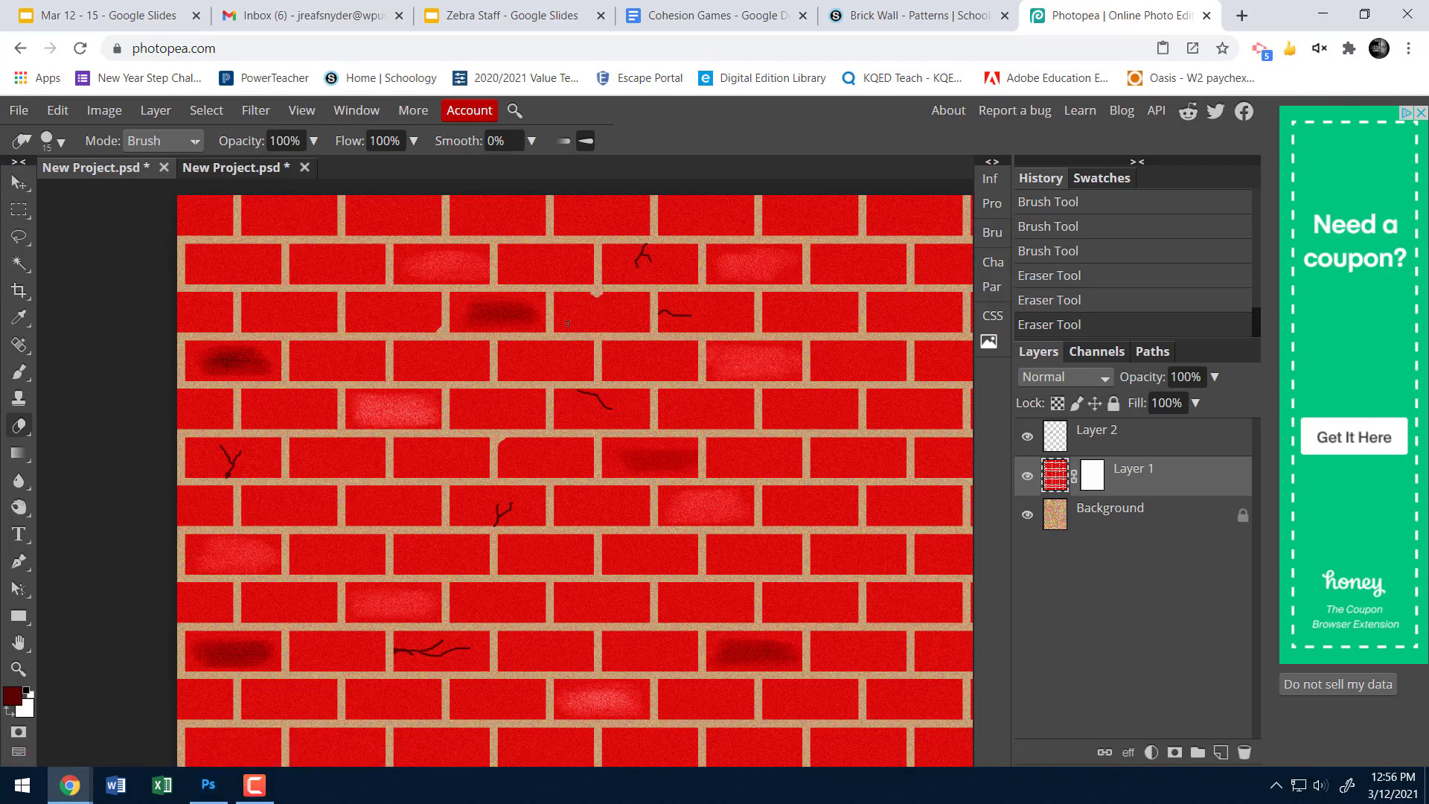
pyautogui.click(392, 247)
pyautogui.moveTo(335, 526); pyautogui.dragTo(329, 528)
pyautogui.click(334, 523)
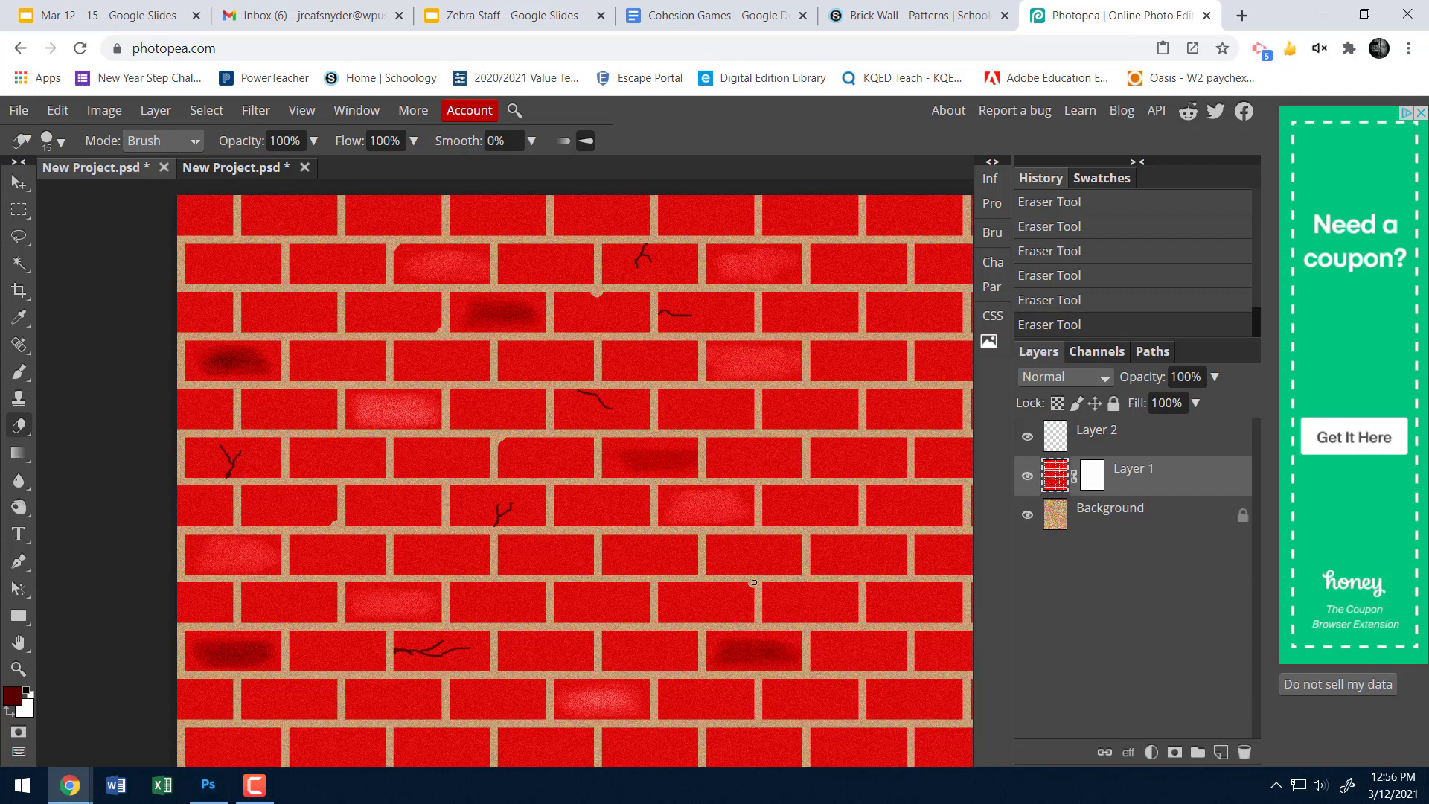
pyautogui.click(590, 670)
pyautogui.click(603, 487)
pyautogui.click(751, 430)
pyautogui.click(186, 248)
# Add a Bevel and Emboss effect to Layer 1, try a size of 24 px, and set the size to 7 px
pyautogui.click(1129, 752)
pyautogui.click(1130, 752)
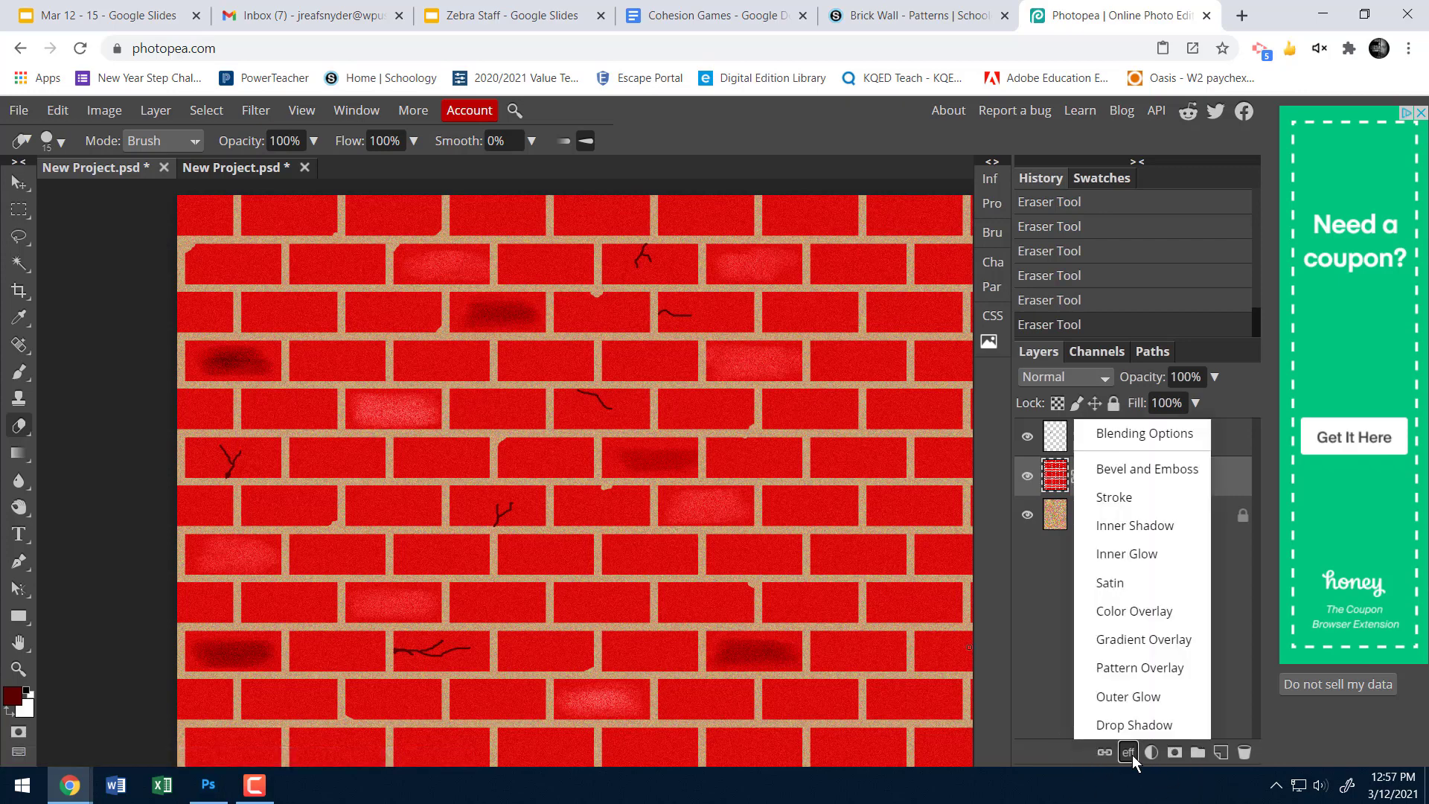
pyautogui.click(1169, 471)
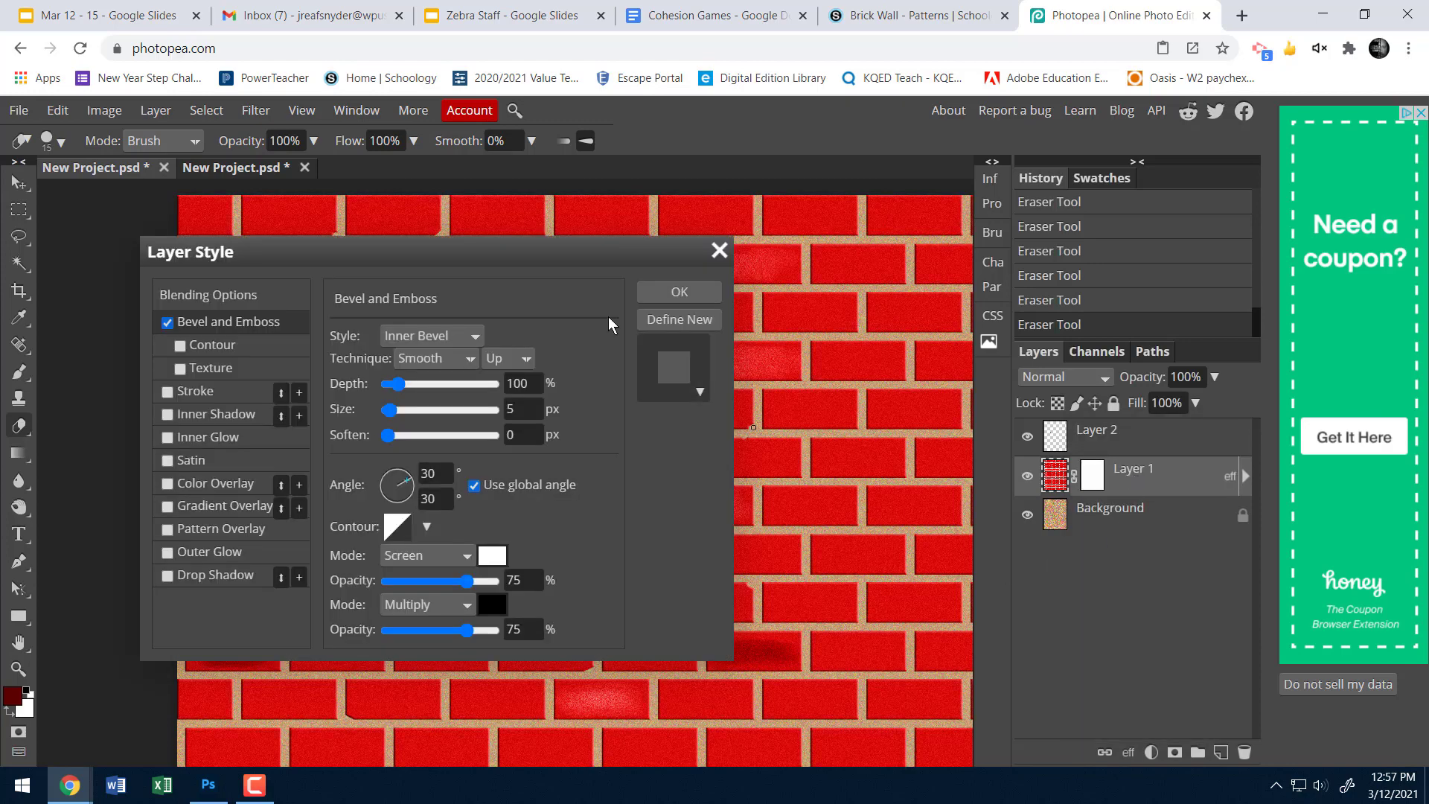
pyautogui.moveTo(536, 248); pyautogui.dragTo(1342, 286)
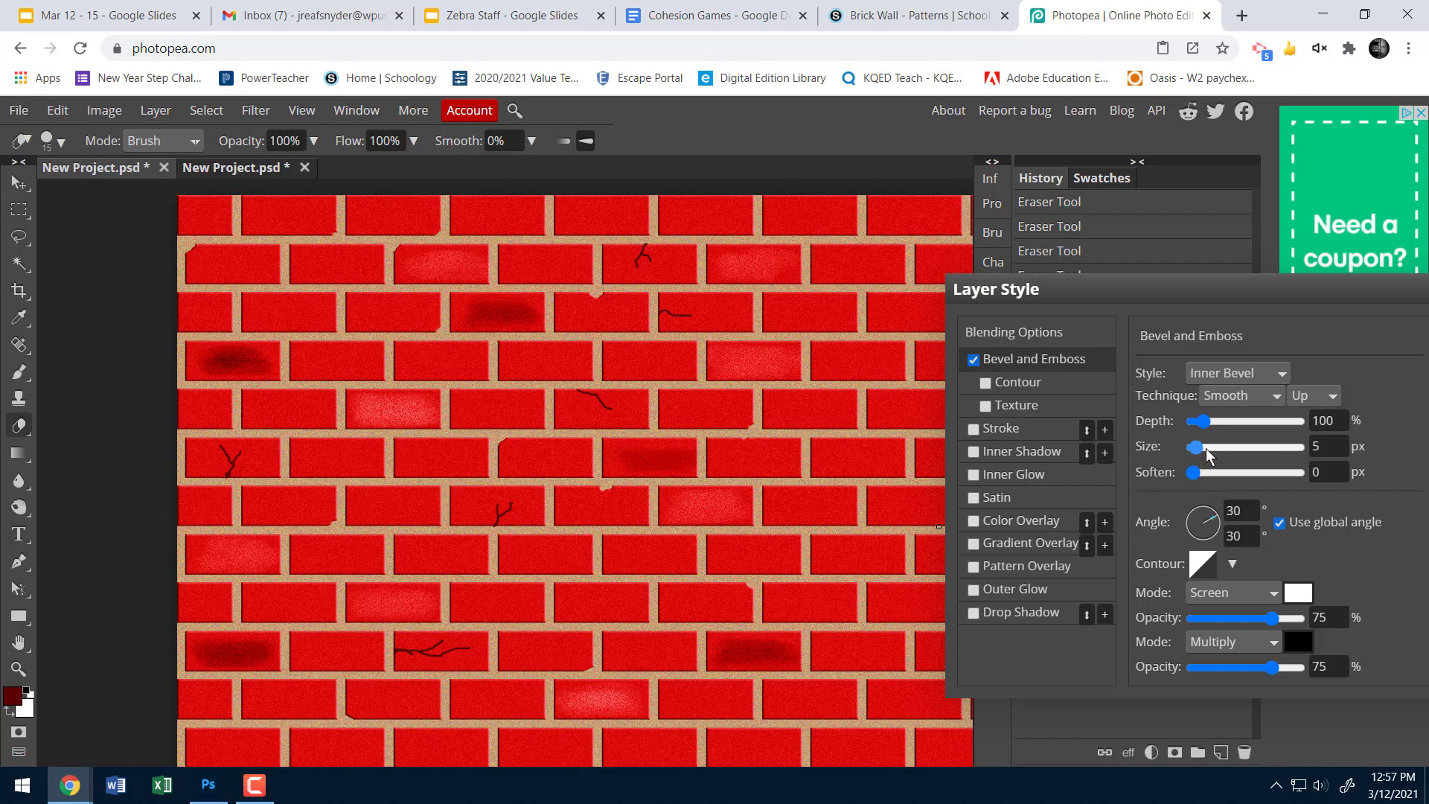
pyautogui.scroll(2, 1212, 449)
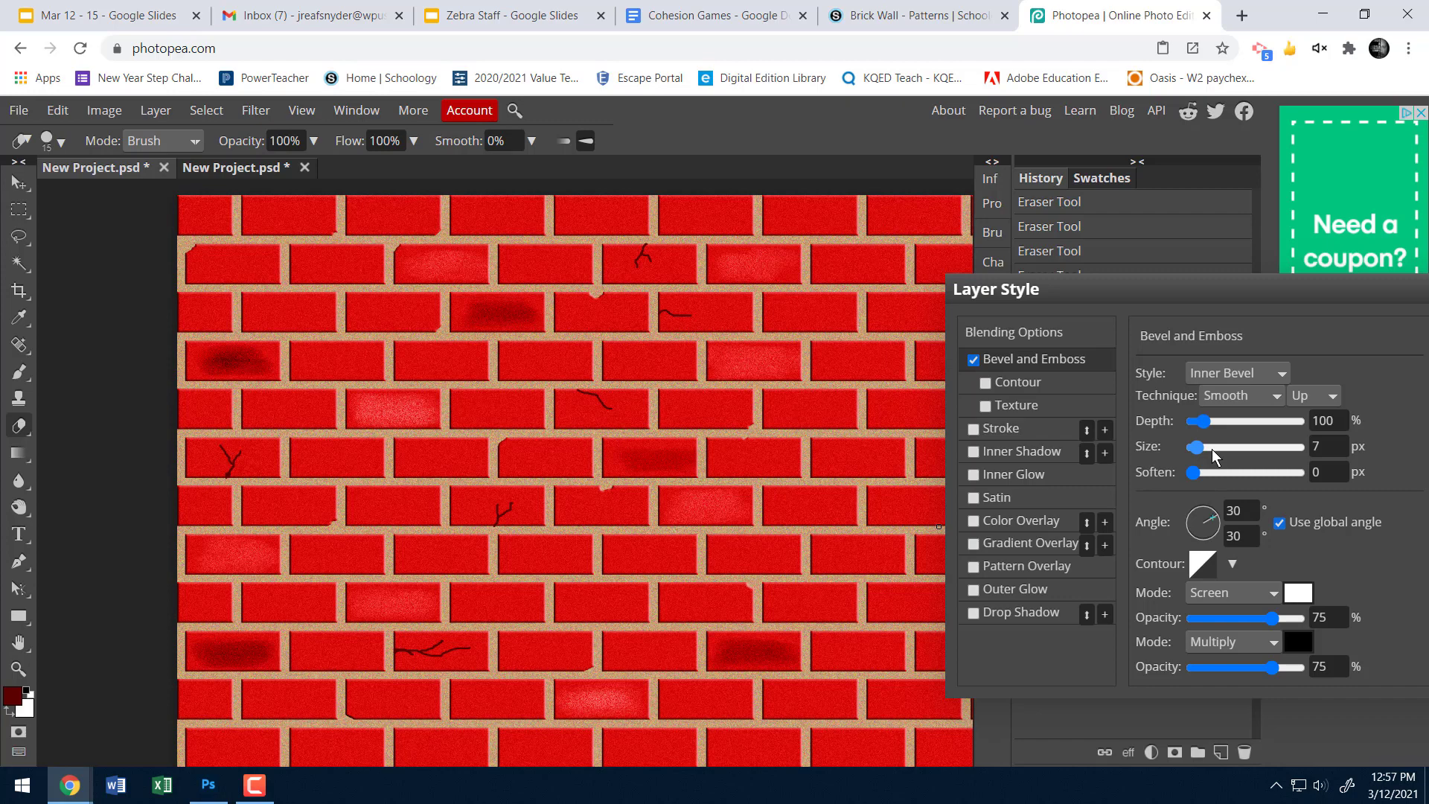
pyautogui.scroll(17, 1212, 449)
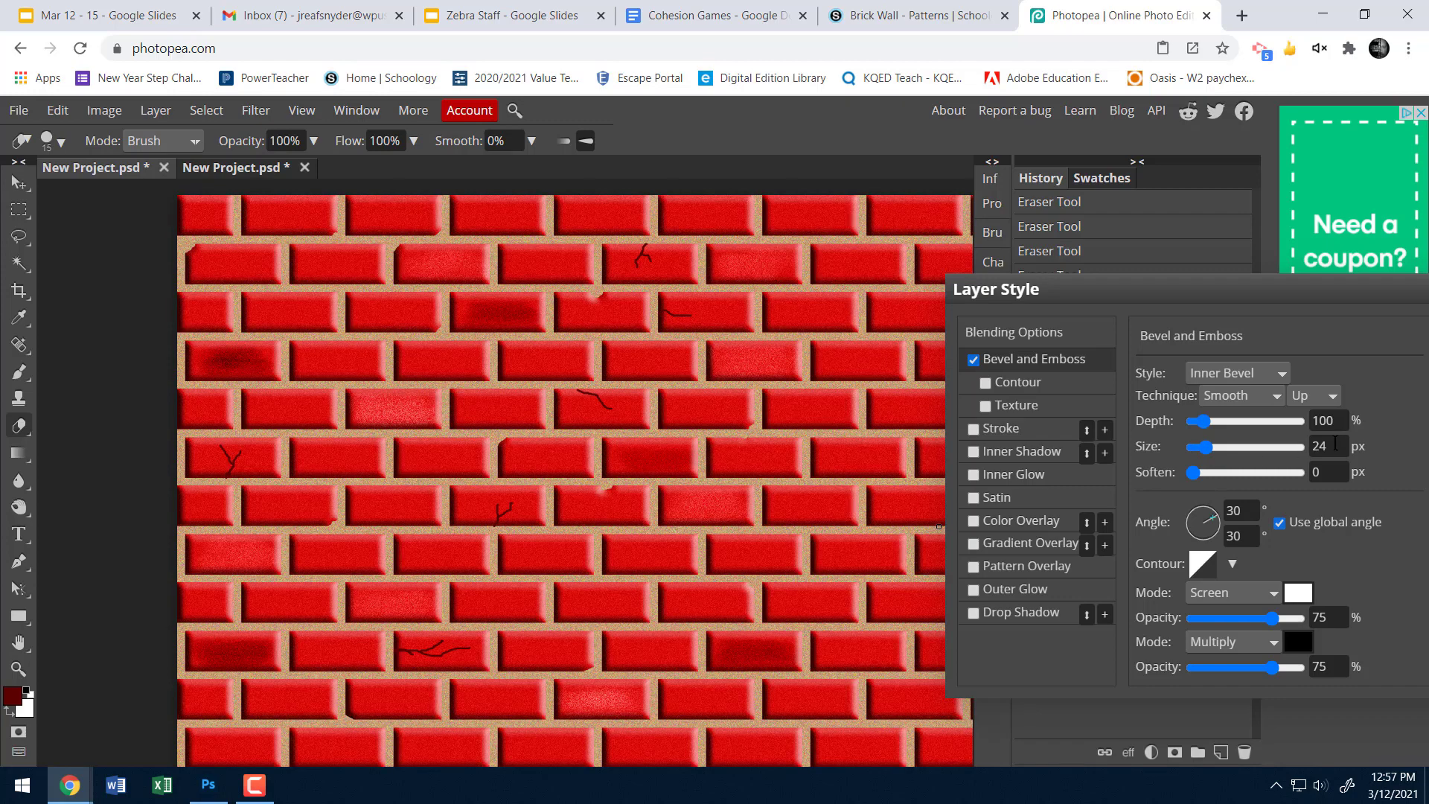
pyautogui.click(1309, 447)
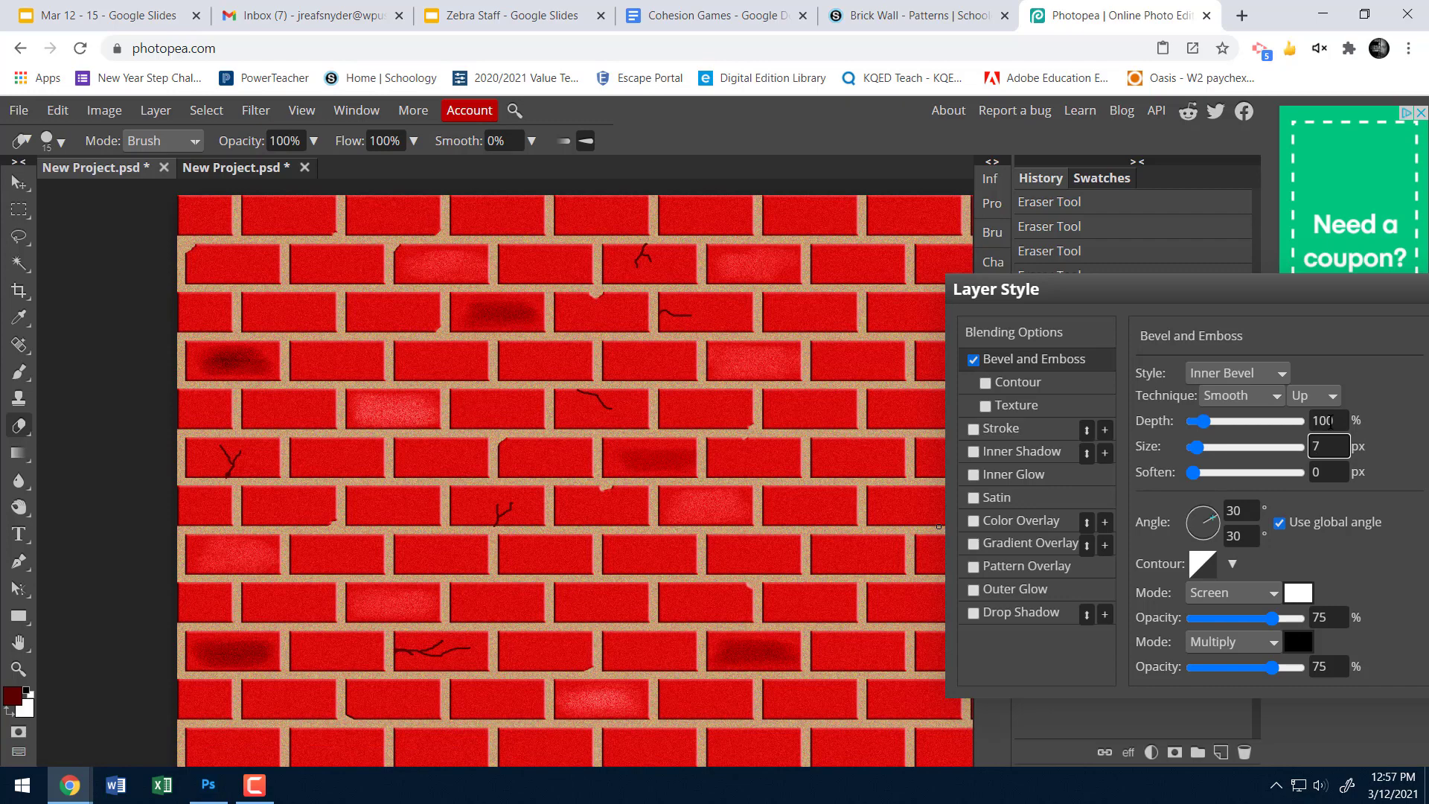
# Try the Outer Bevel style on the bricks and switch back to Inner Bevel
pyautogui.click(1259, 373)
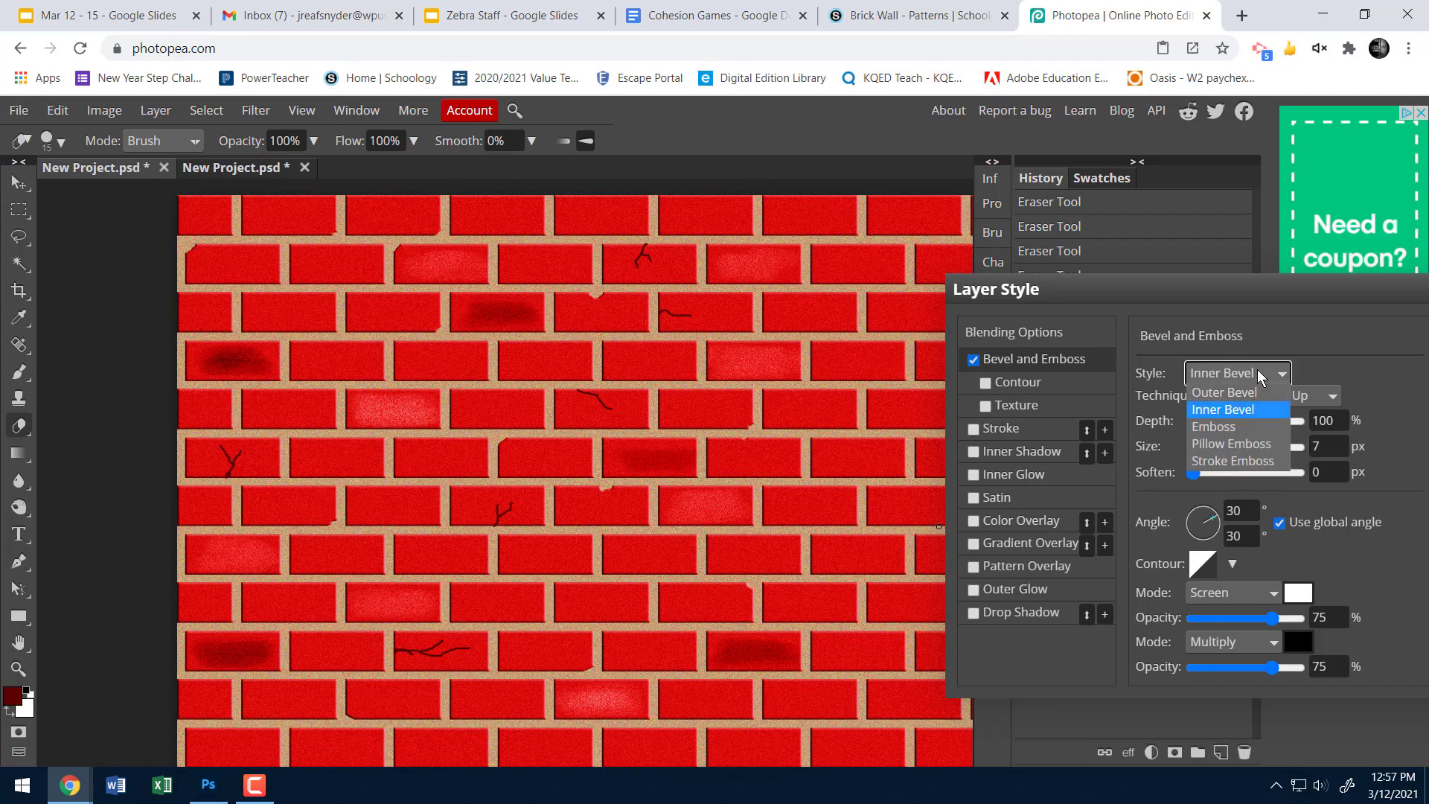
pyautogui.click(1240, 392)
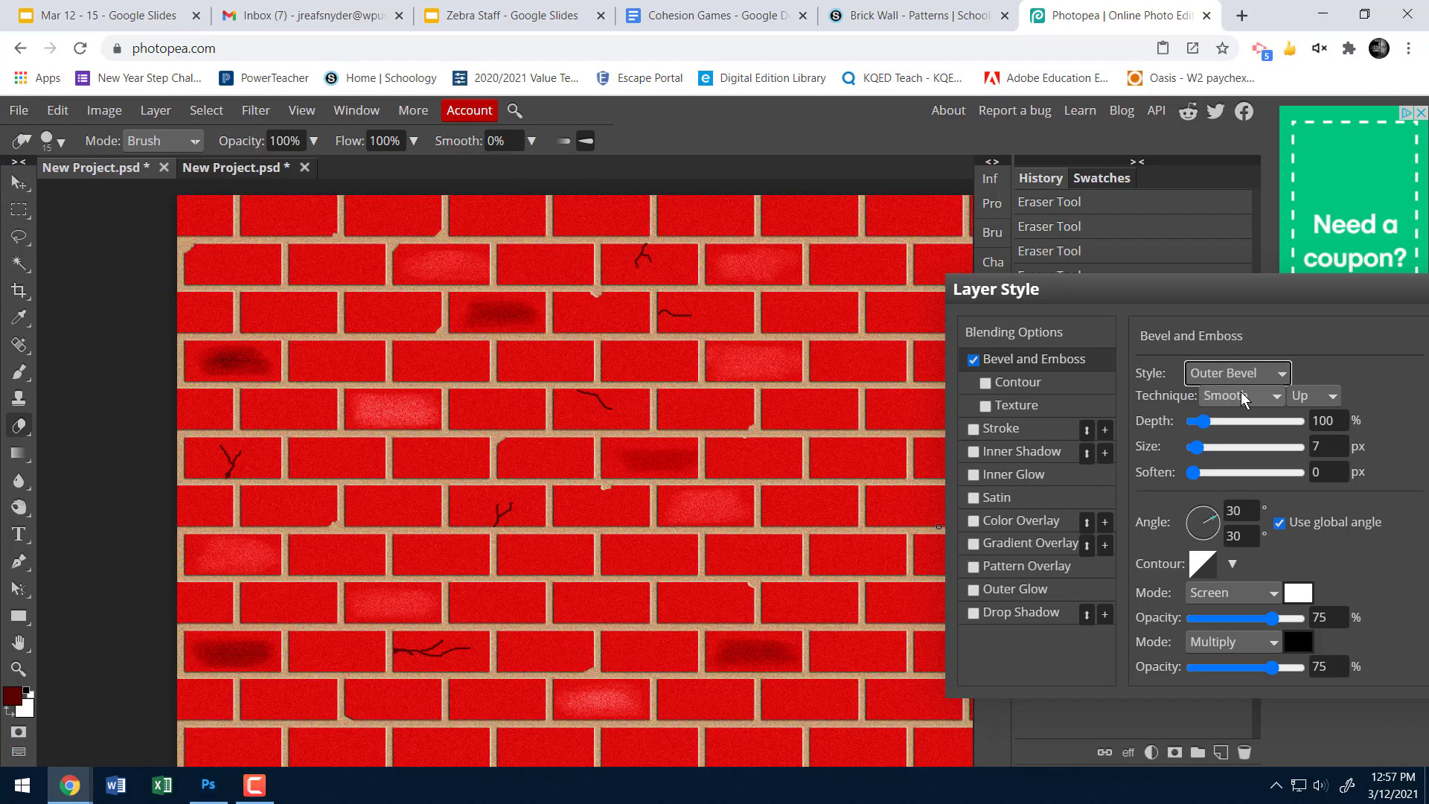
pyautogui.click(1250, 377)
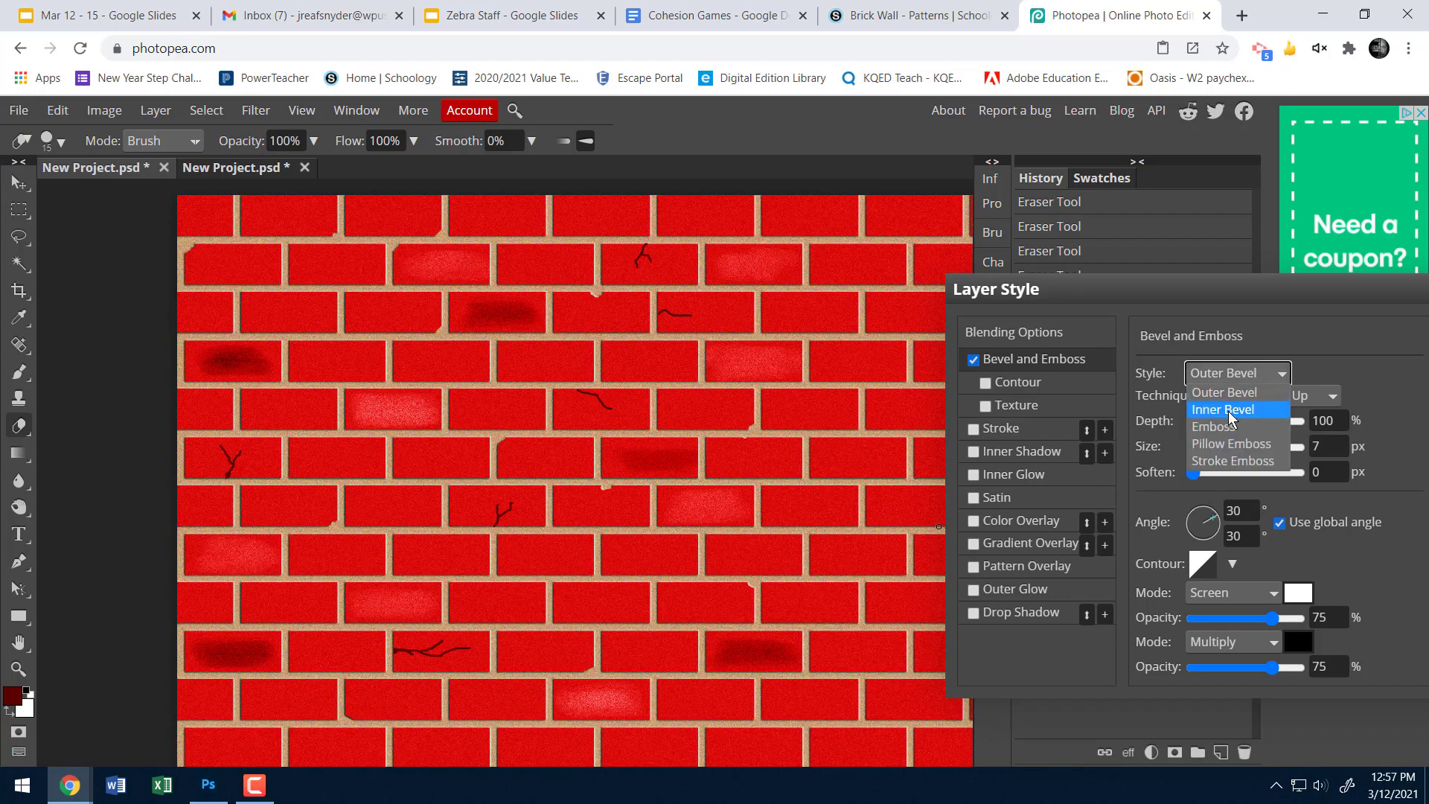
pyautogui.click(1261, 406)
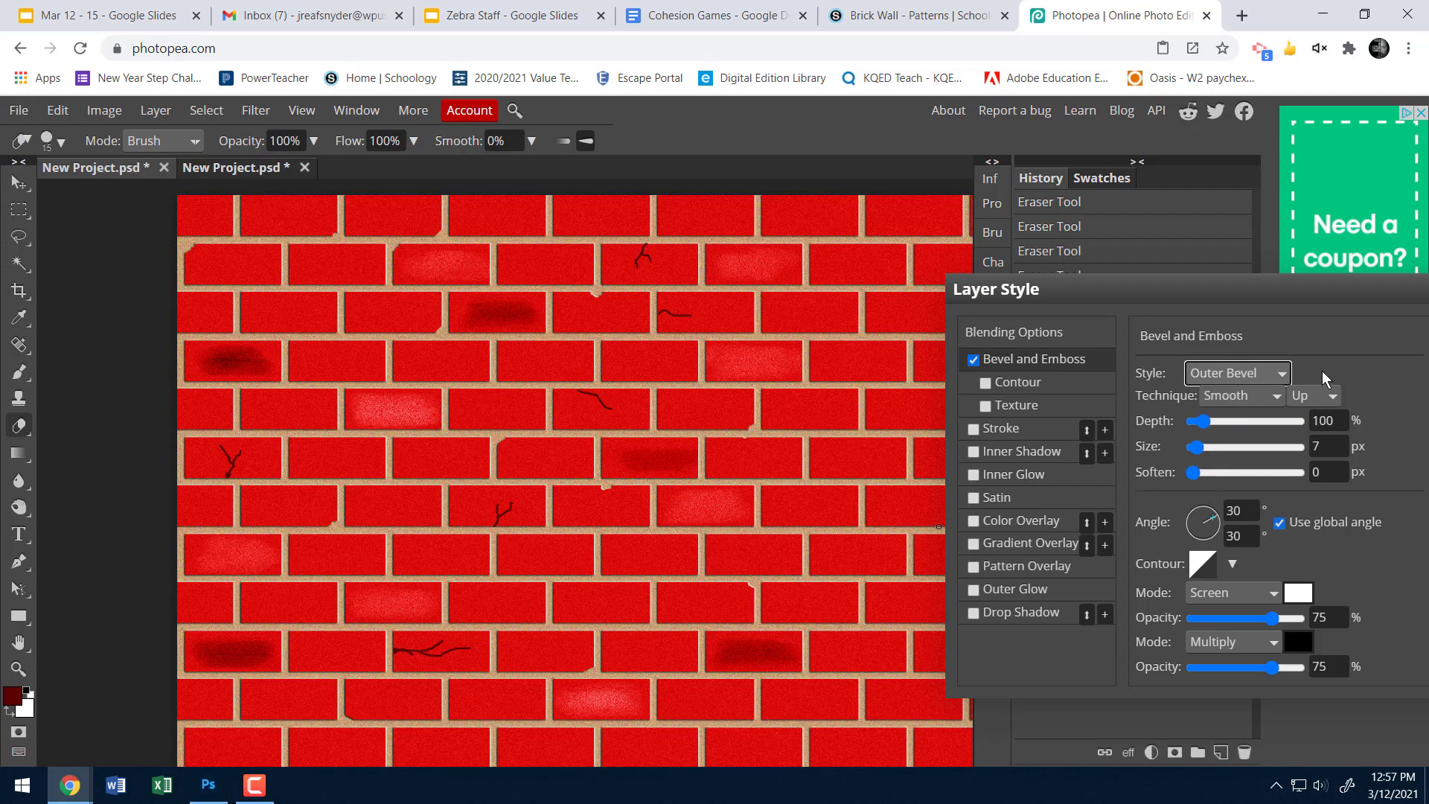
pyautogui.press('Down')
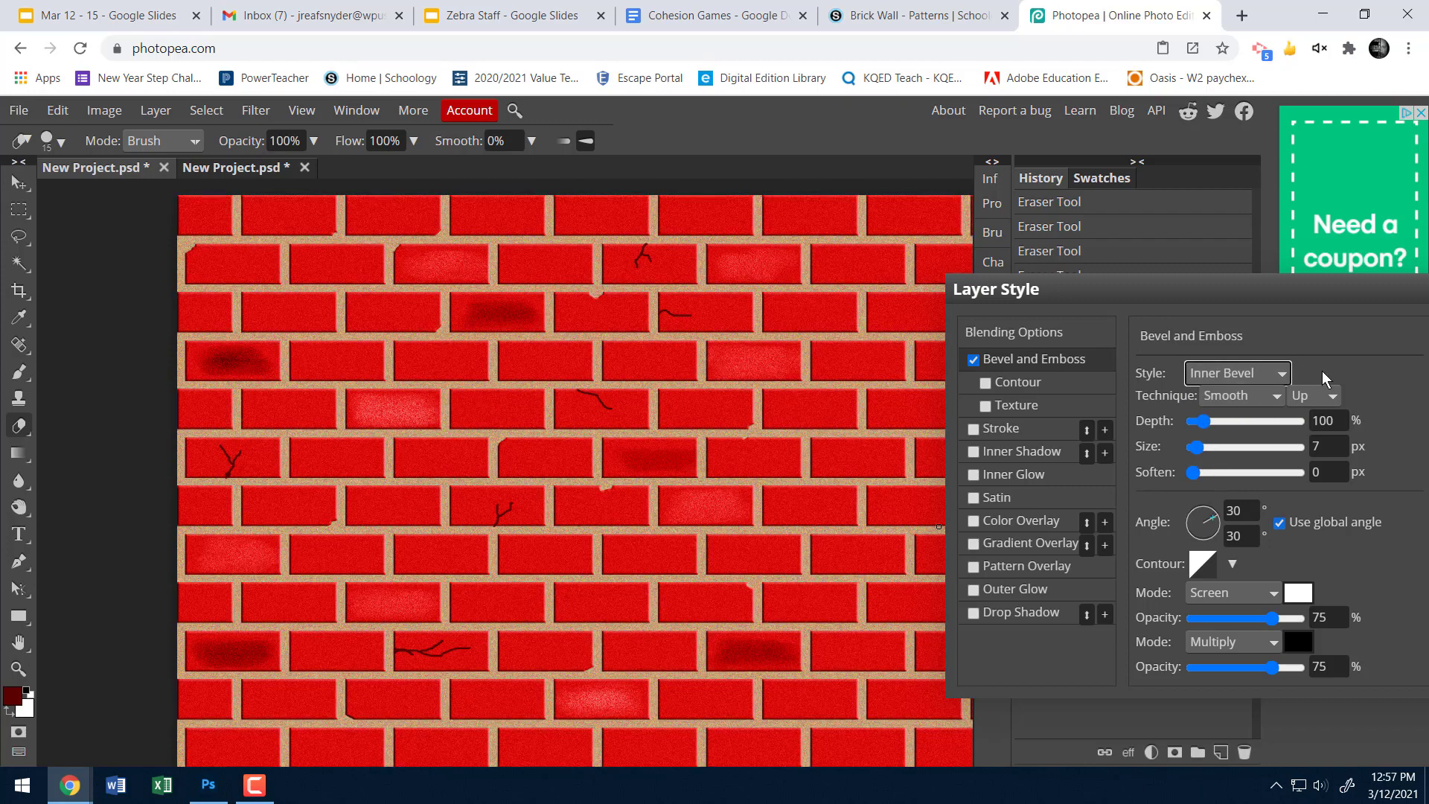
# Apply the Inner Bevel layer style to Layer 1 and check the bevelled bricks across the whole wall and up close
pyautogui.moveTo(1240, 288); pyautogui.dragTo(856, 202)
pyautogui.click(1101, 242)
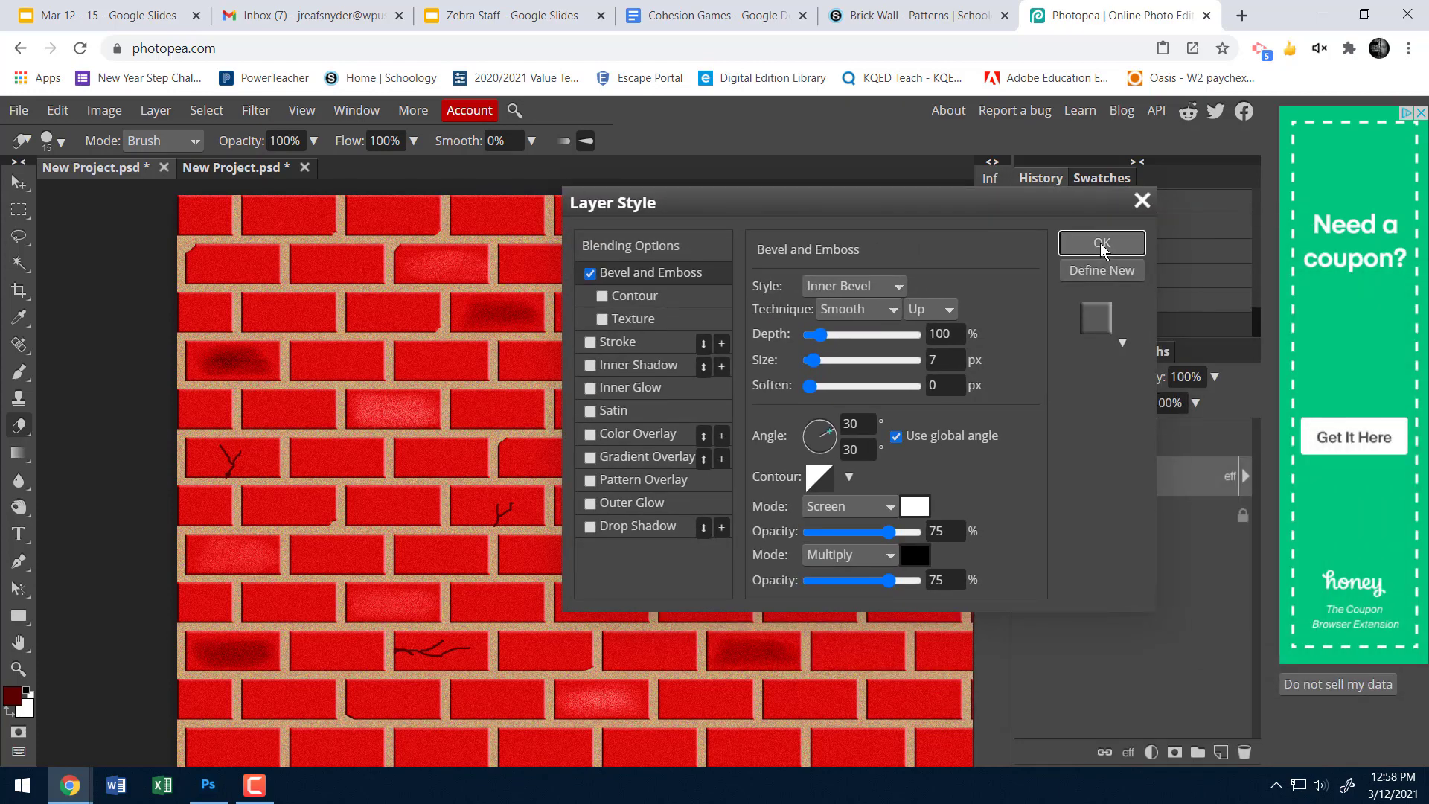
pyautogui.click(1101, 243)
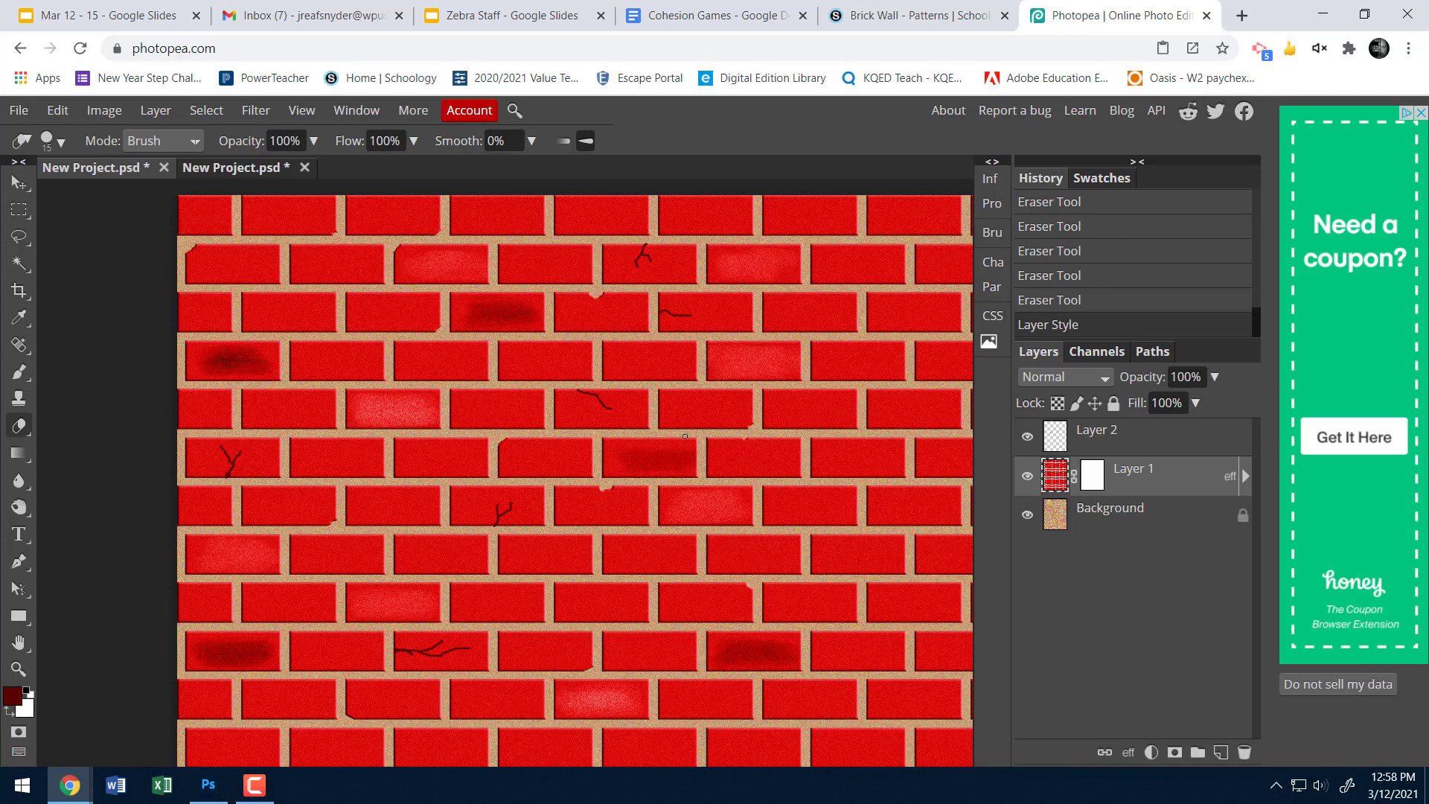
pyautogui.hscroll(3, 685, 437)
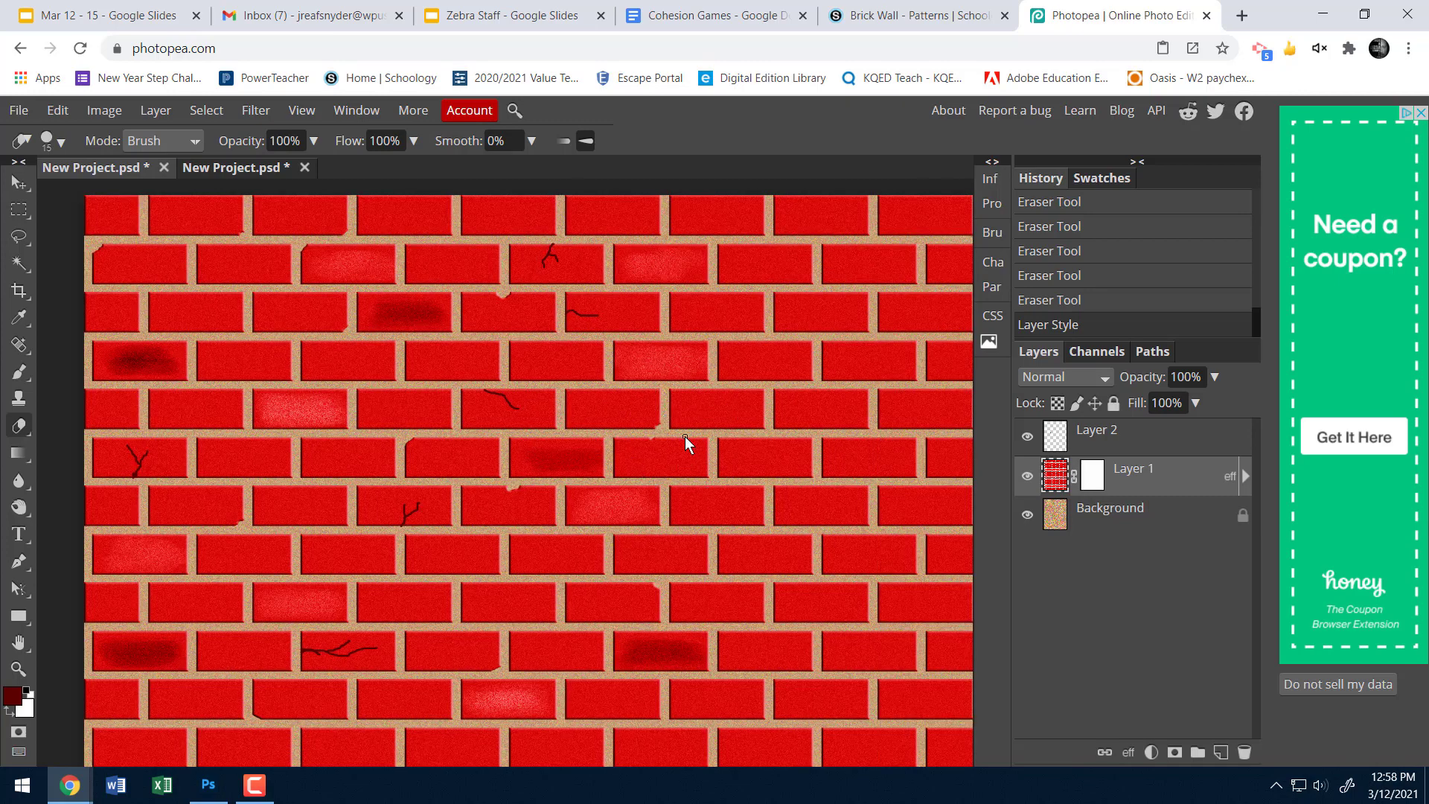
pyautogui.hotkey('ctrl', '0')
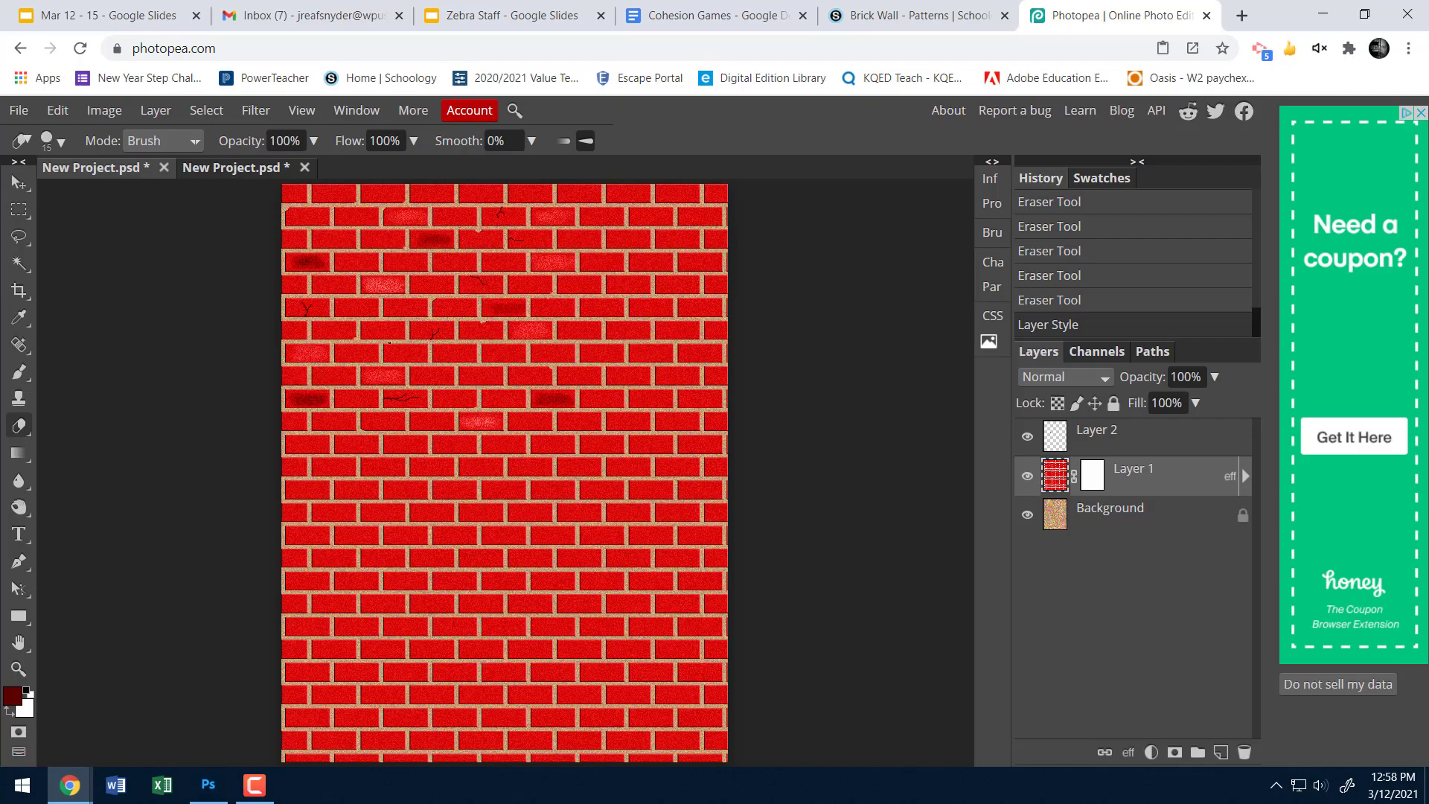
pyautogui.scroll(3, 423, 324)
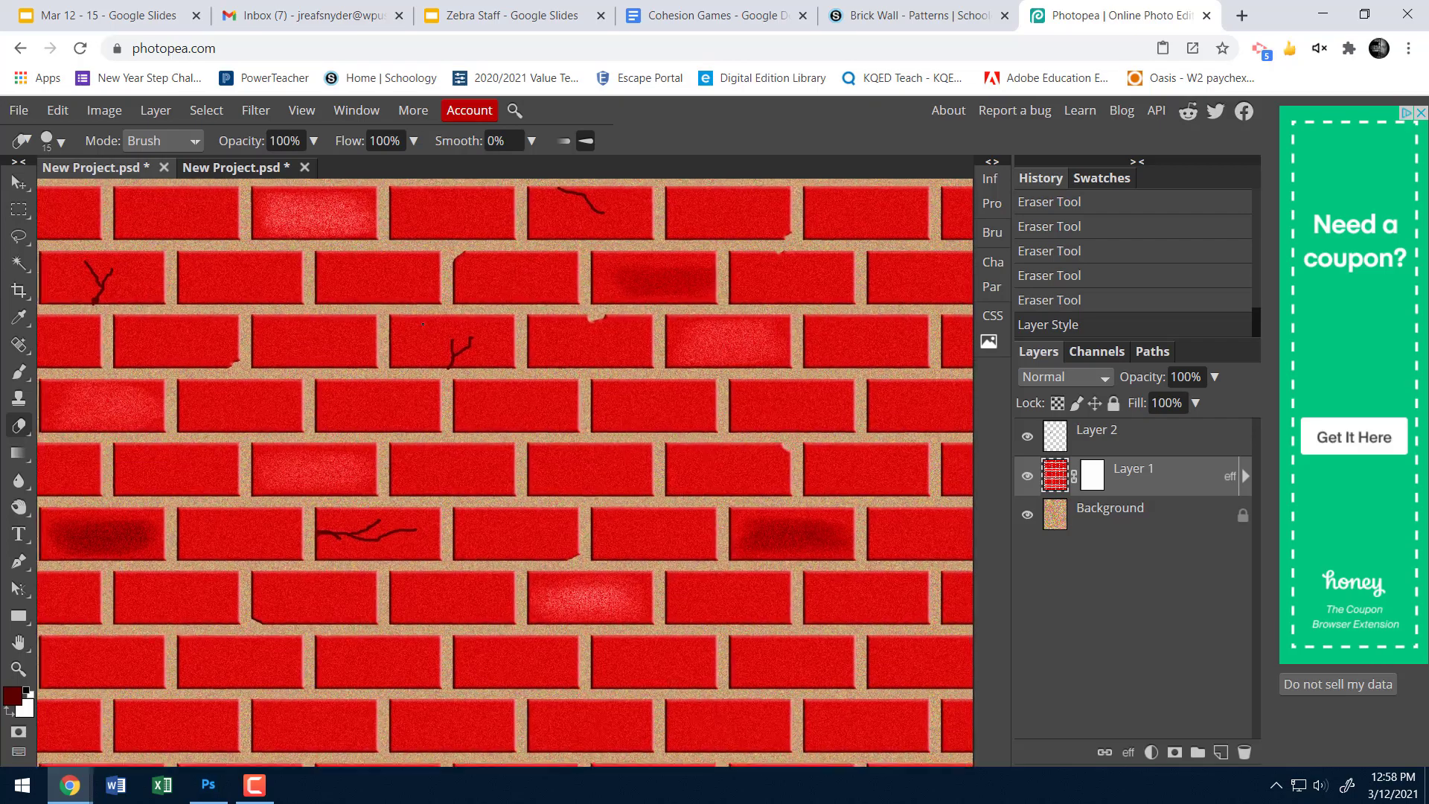